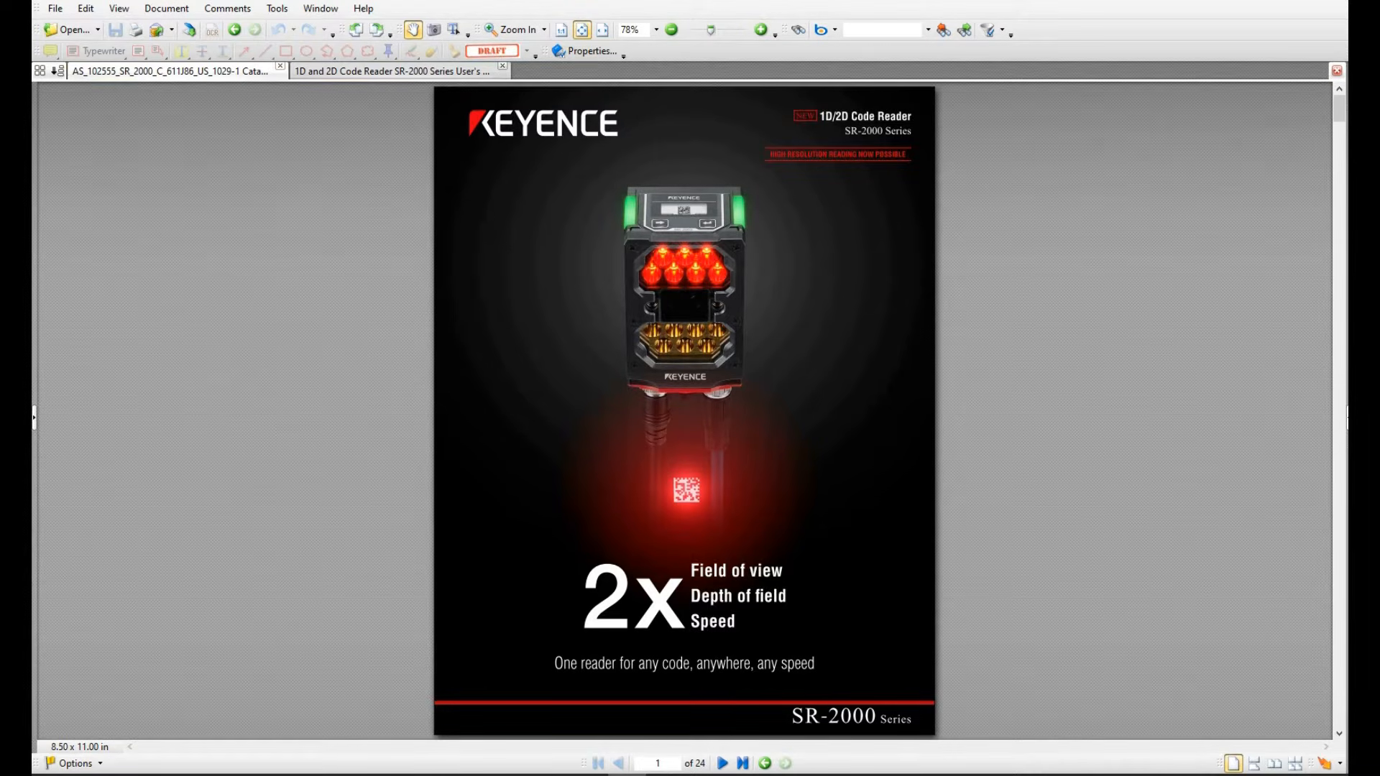
Bring the PDF-XChange Viewer showing the SR-2000 Series catalog cover to the front
{"action": "left_click", "coordinate": [997, 682]}
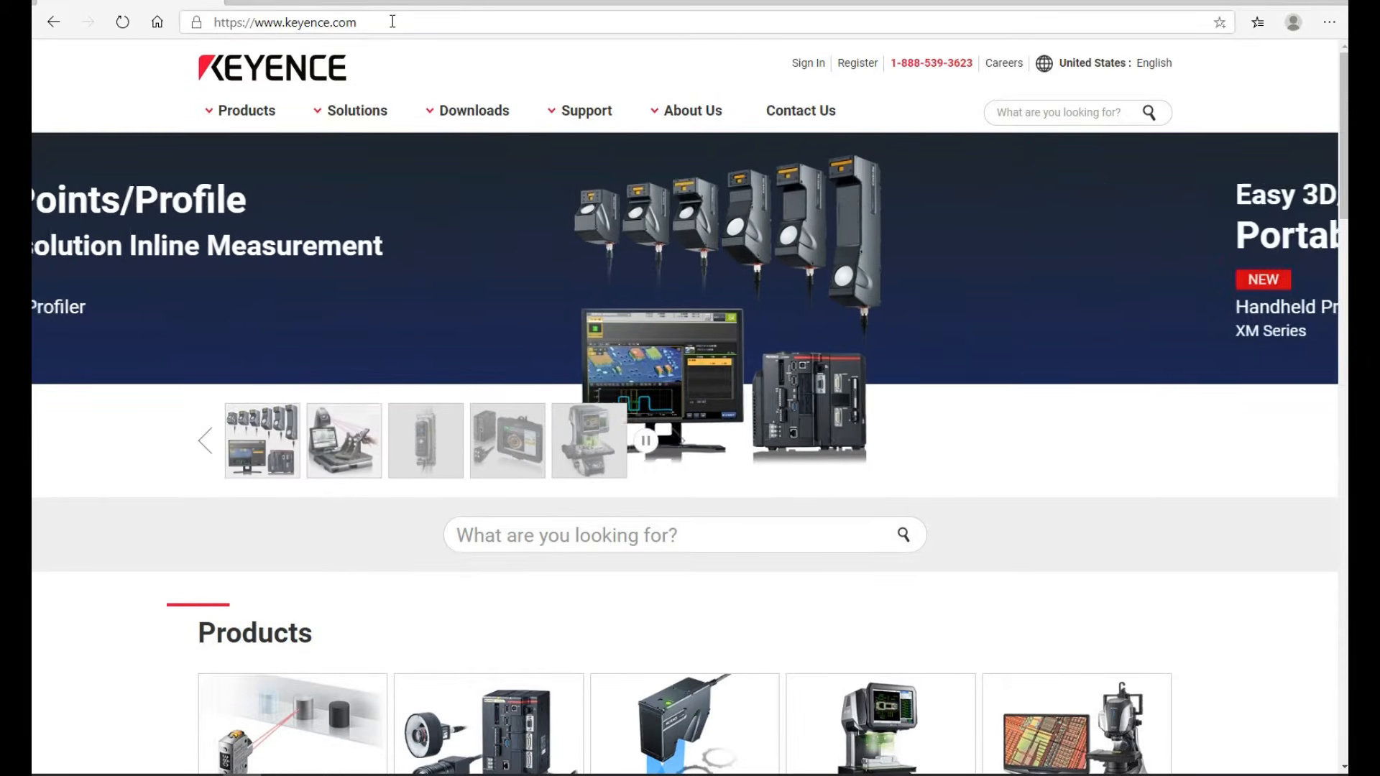
Open Keyence's Barcode Scanner product page from the Products menu and scroll over it
{"action": "mouse_move", "coordinate": [249, 124]}
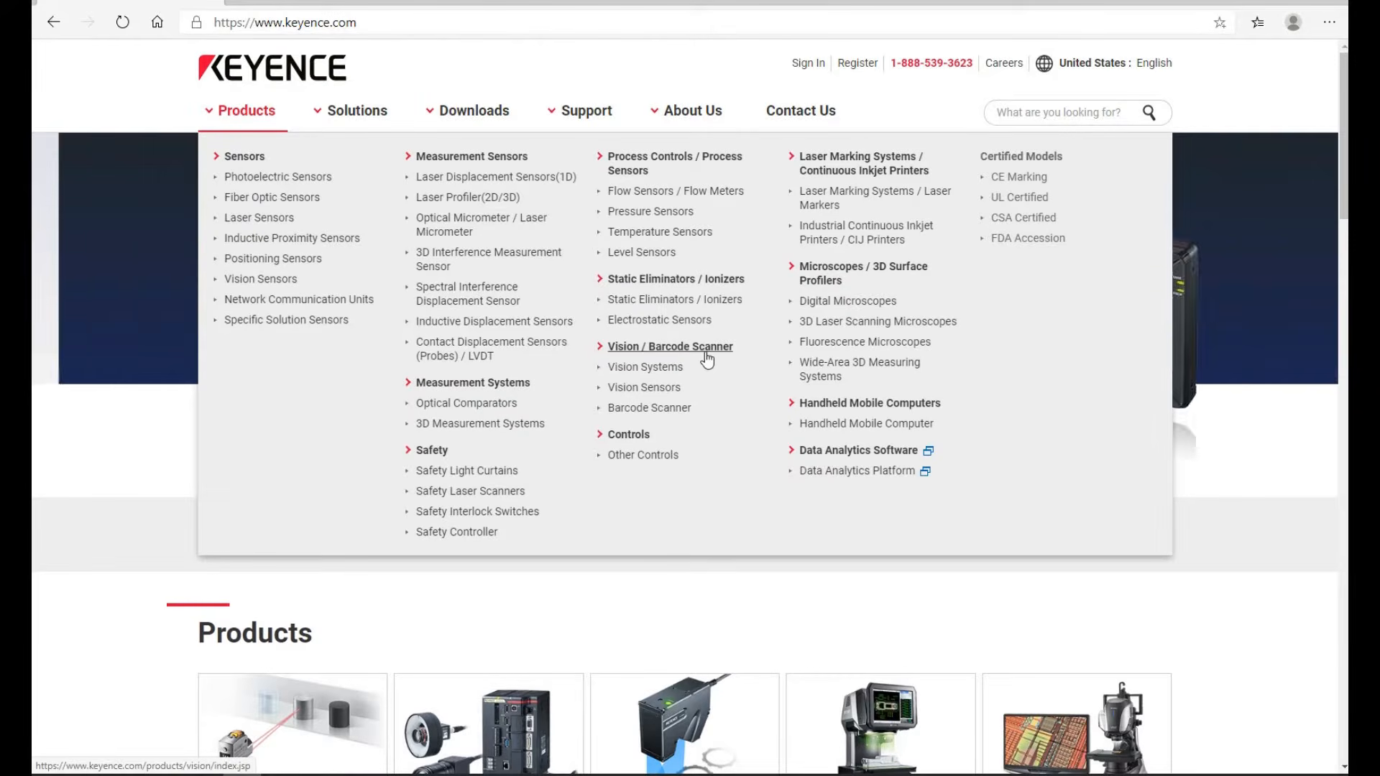
{"action": "left_click", "coordinate": [650, 408]}
{"action": "scroll", "coordinate": [1150, 368], "scroll_direction": "up", "scroll_amount": 1}
{"action": "scroll", "coordinate": [1150, 368], "scroll_direction": "down", "scroll_amount": 1}
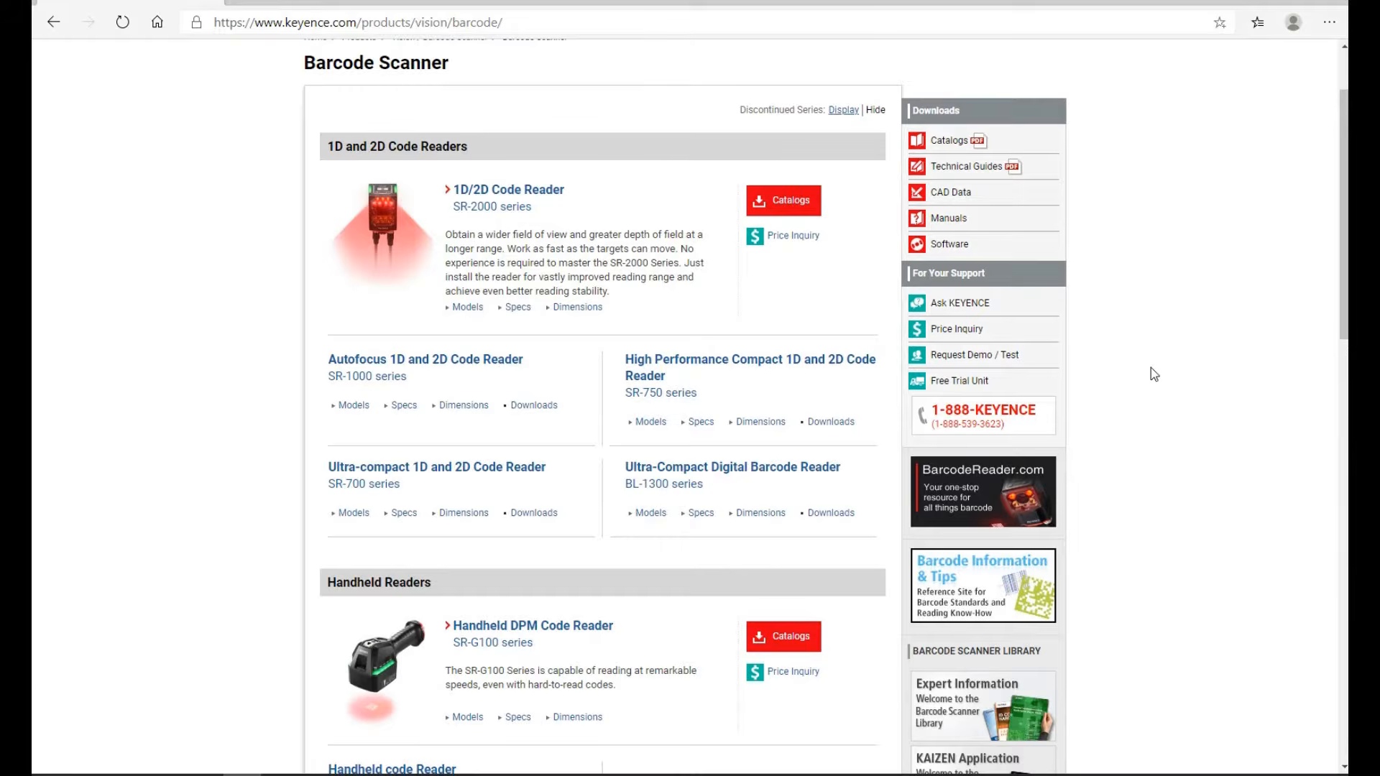
{"action": "scroll", "coordinate": [1149, 367], "scroll_direction": "up", "scroll_amount": 1}
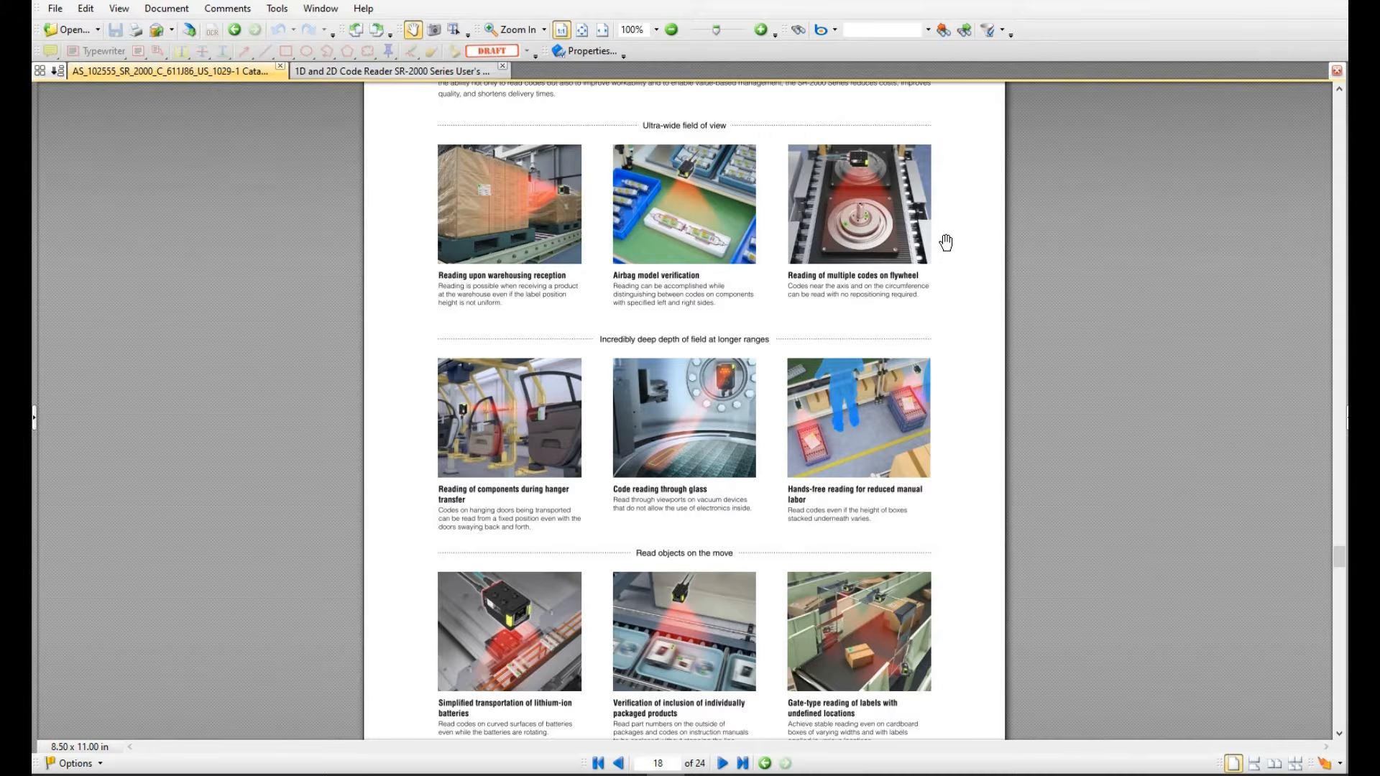
Scroll the catalog from page 18 to the System Configuration Diagram on page 22
{"action": "scroll", "coordinate": [946, 243], "scroll_direction": "down", "scroll_amount": 15}
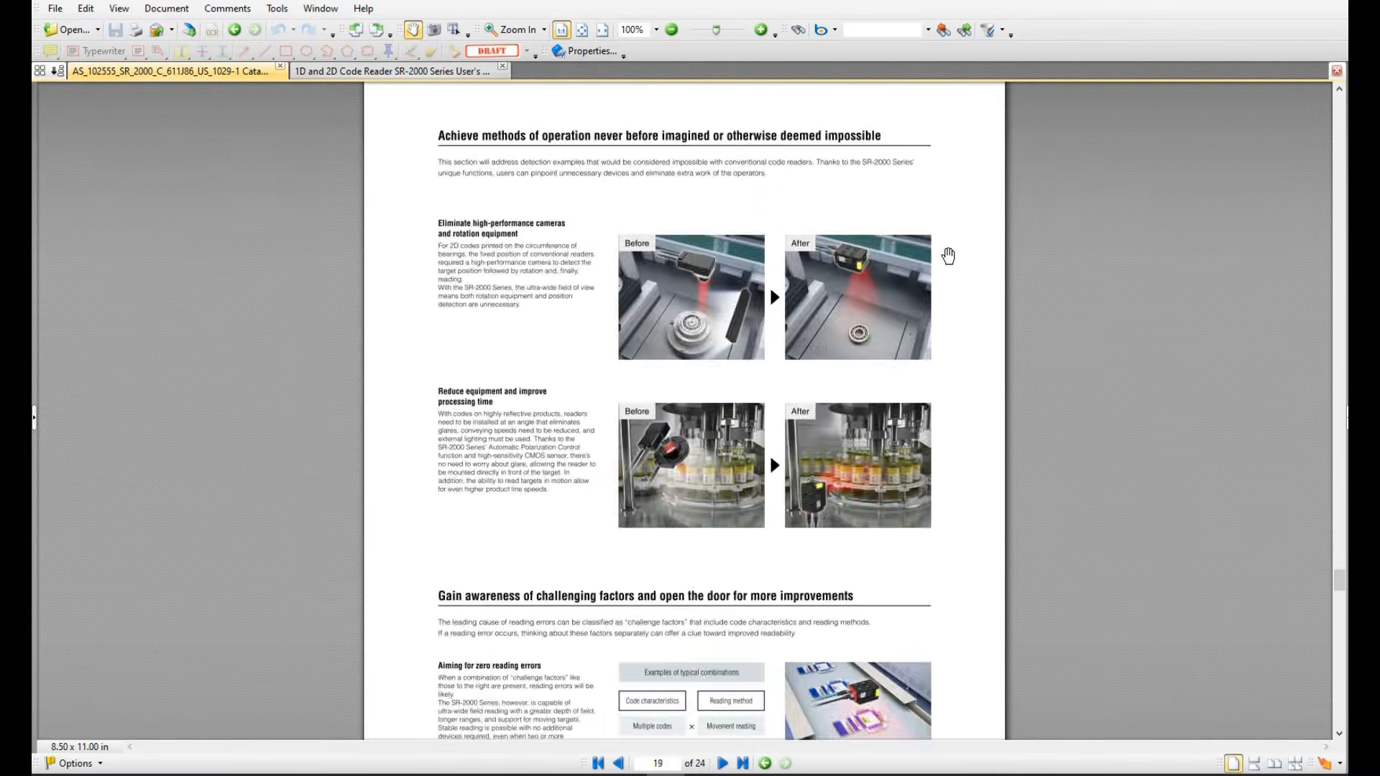
{"action": "scroll", "coordinate": [930, 338], "scroll_direction": "down", "scroll_amount": 2}
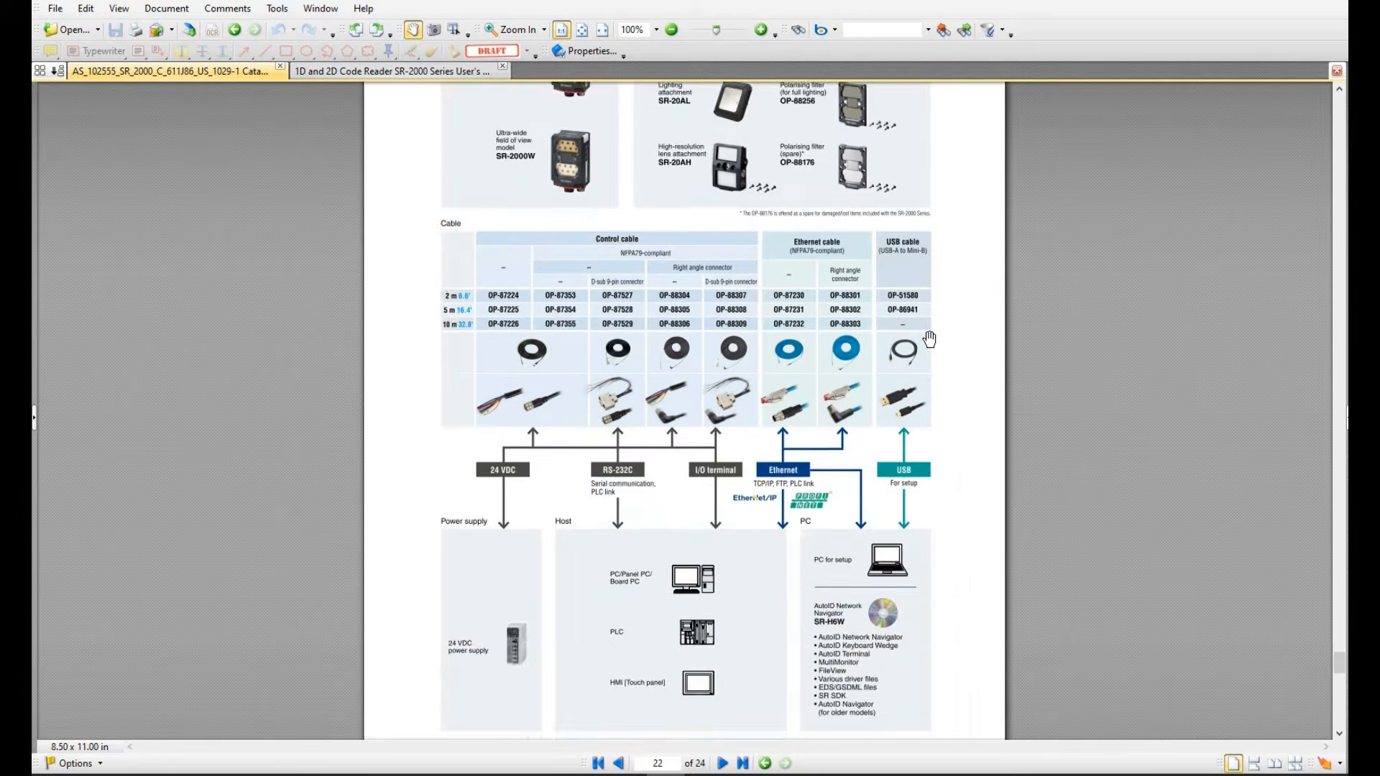
{"action": "scroll", "coordinate": [937, 329], "scroll_direction": "up", "scroll_amount": 2}
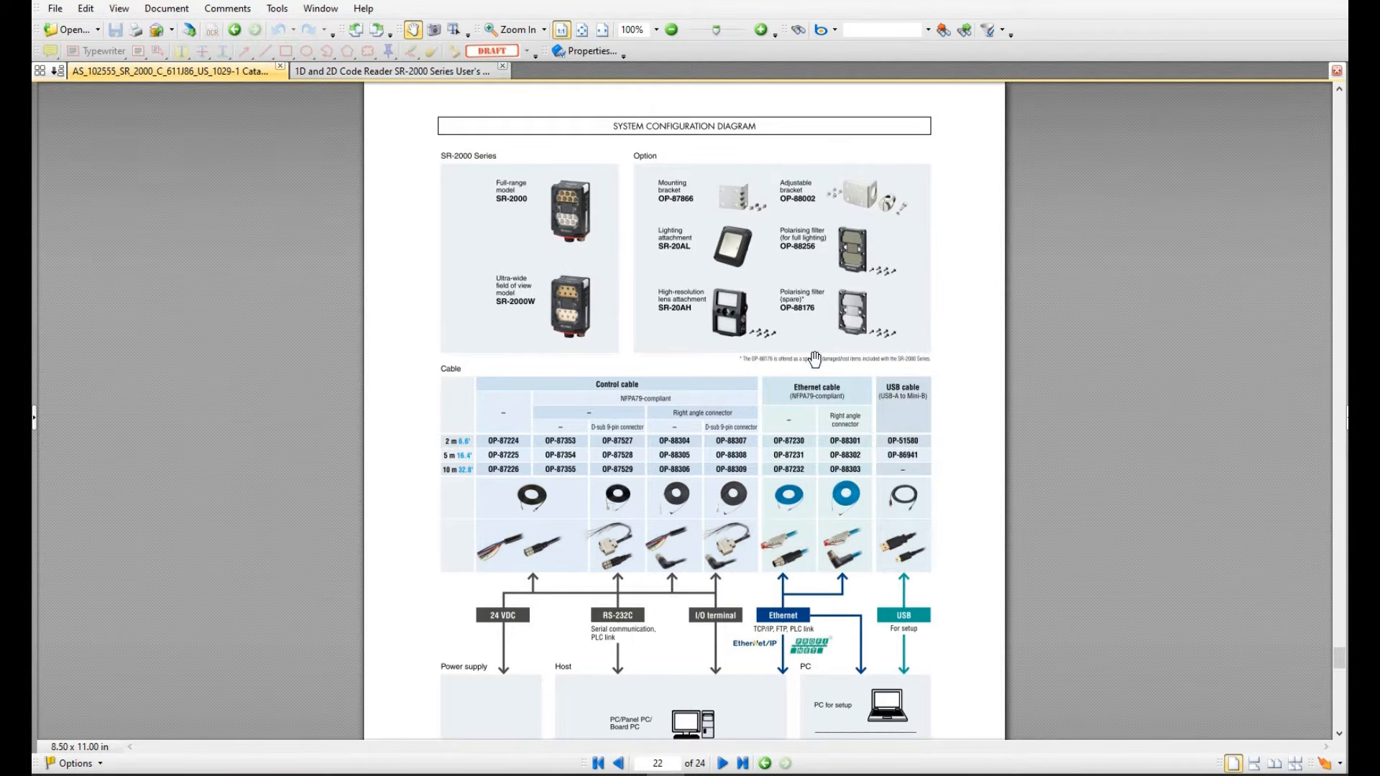
{"action": "scroll", "coordinate": [601, 206], "scroll_direction": "up", "scroll_amount": 1}
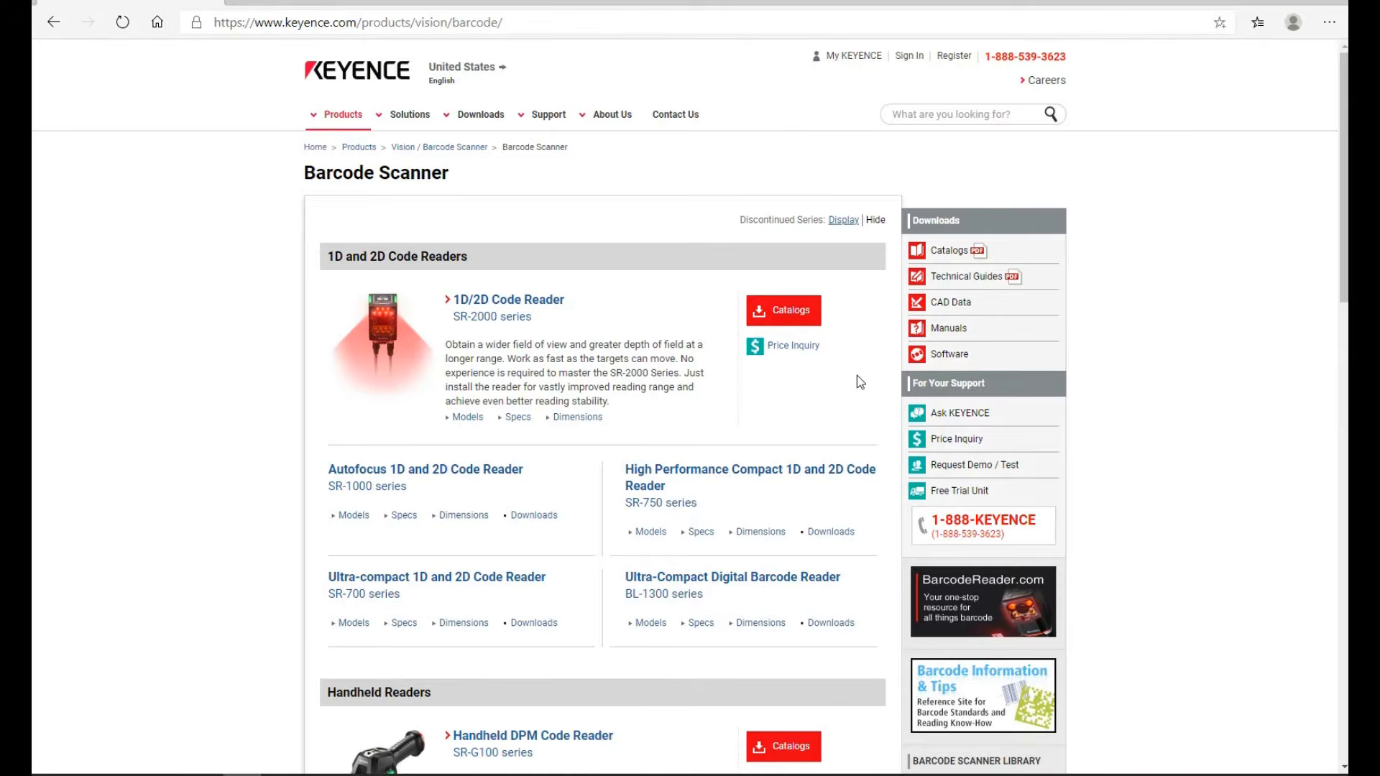
{"action": "left_click", "coordinate": [956, 331]}
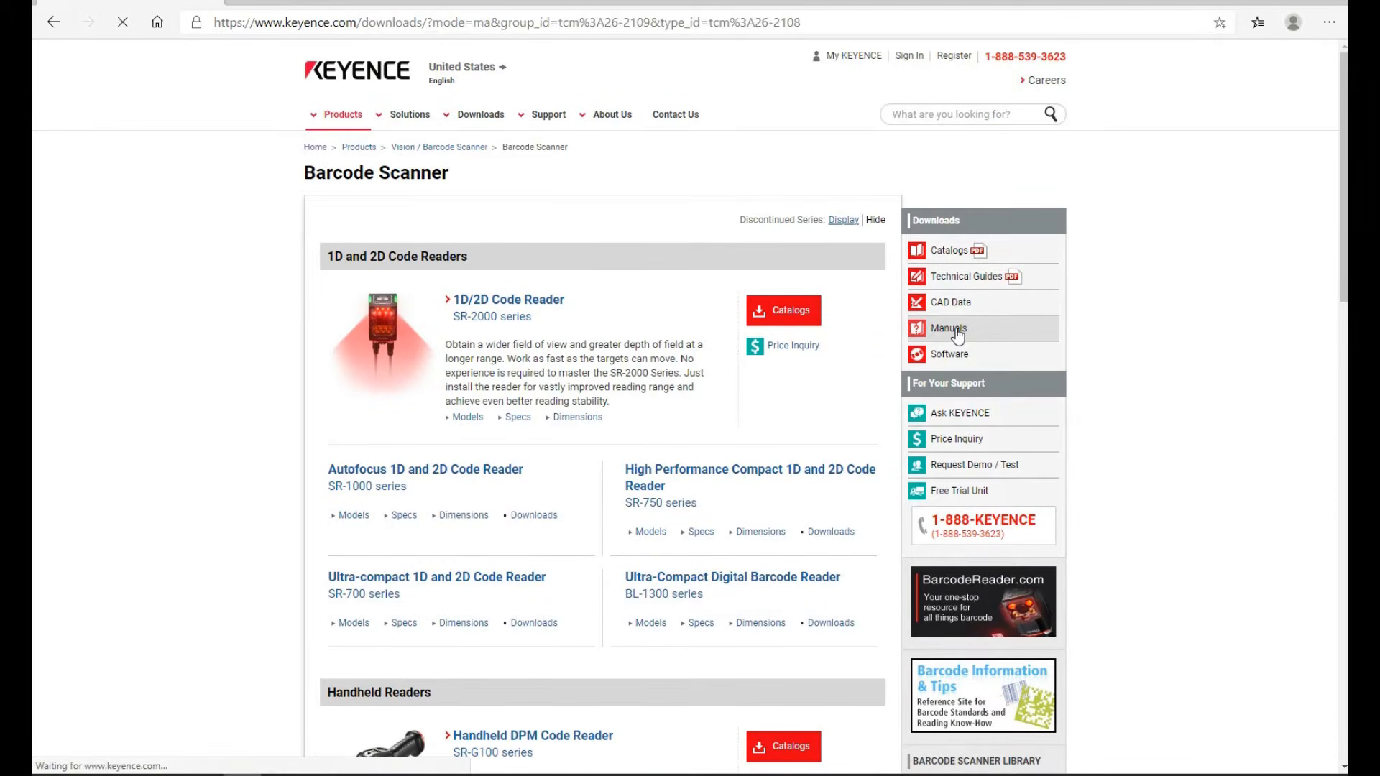
{"action": "scroll", "coordinate": [674, 499], "scroll_direction": "down", "scroll_amount": 3}
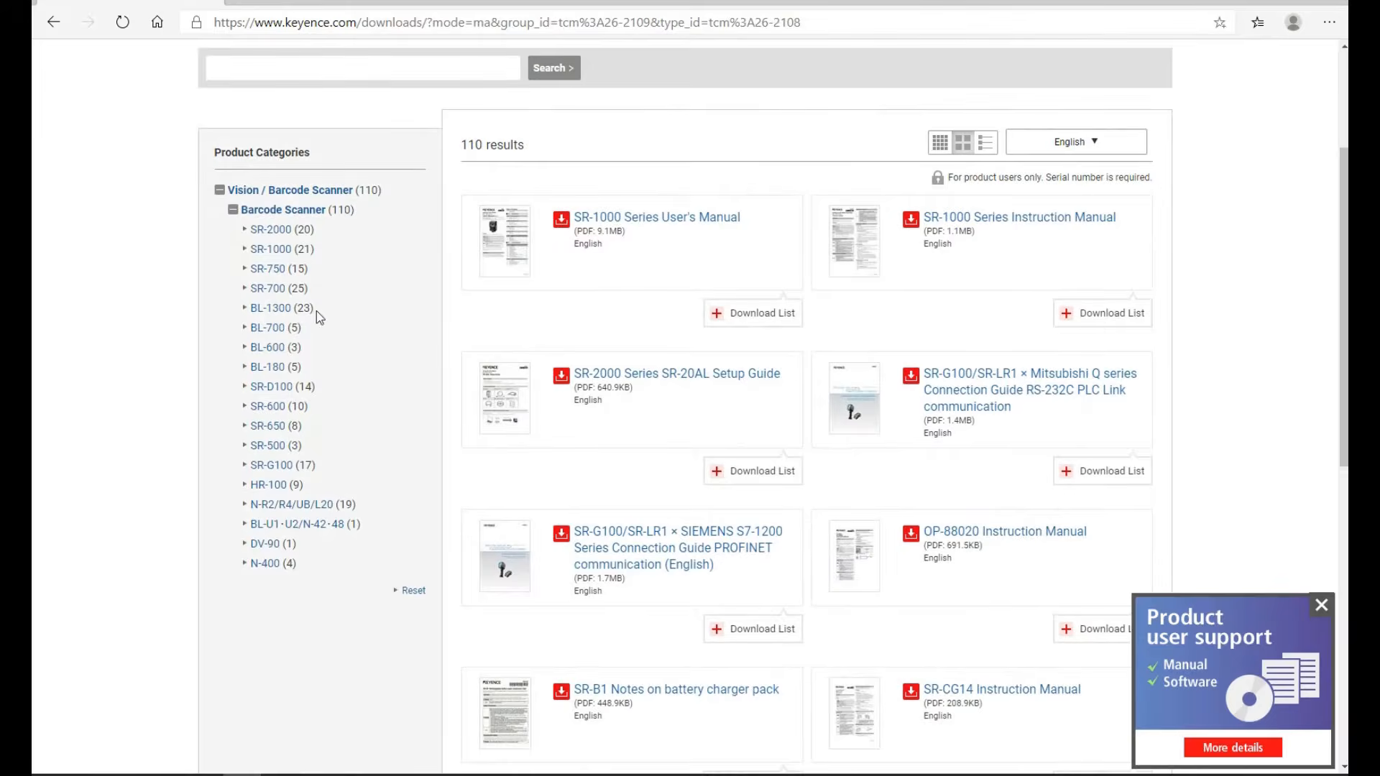
{"action": "left_click", "coordinate": [280, 237]}
{"action": "scroll", "coordinate": [758, 288], "scroll_direction": "down", "scroll_amount": 2}
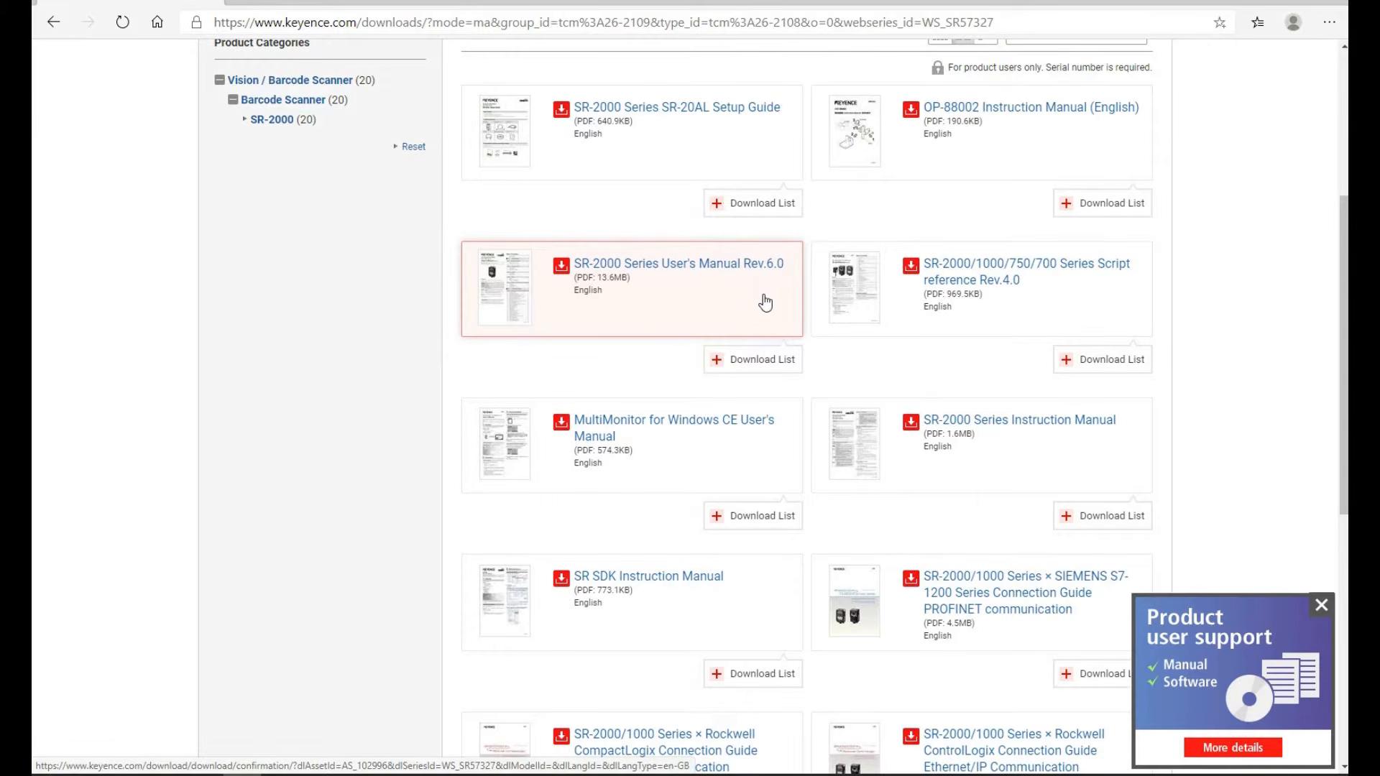
{"action": "scroll", "coordinate": [765, 304], "scroll_direction": "down", "scroll_amount": 1}
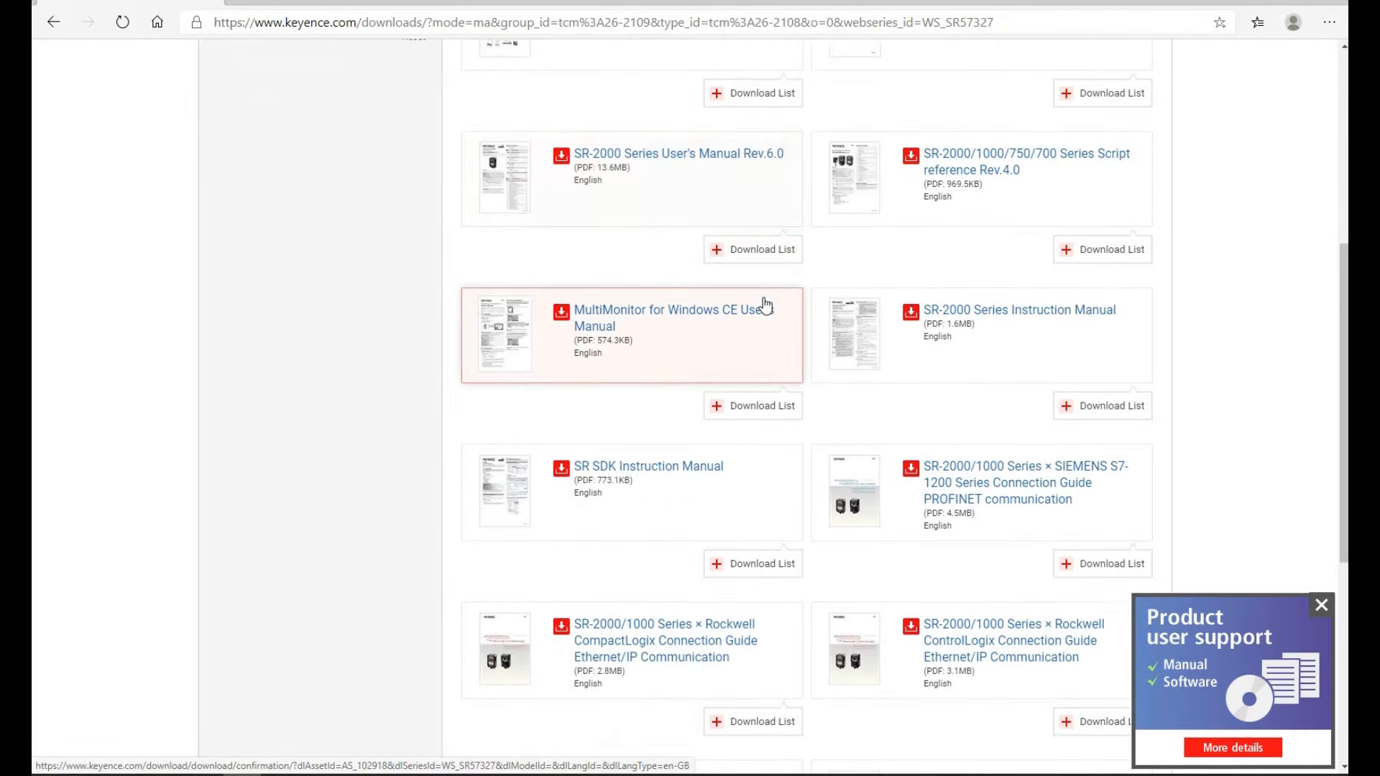
{"action": "scroll", "coordinate": [913, 460], "scroll_direction": "down", "scroll_amount": 3}
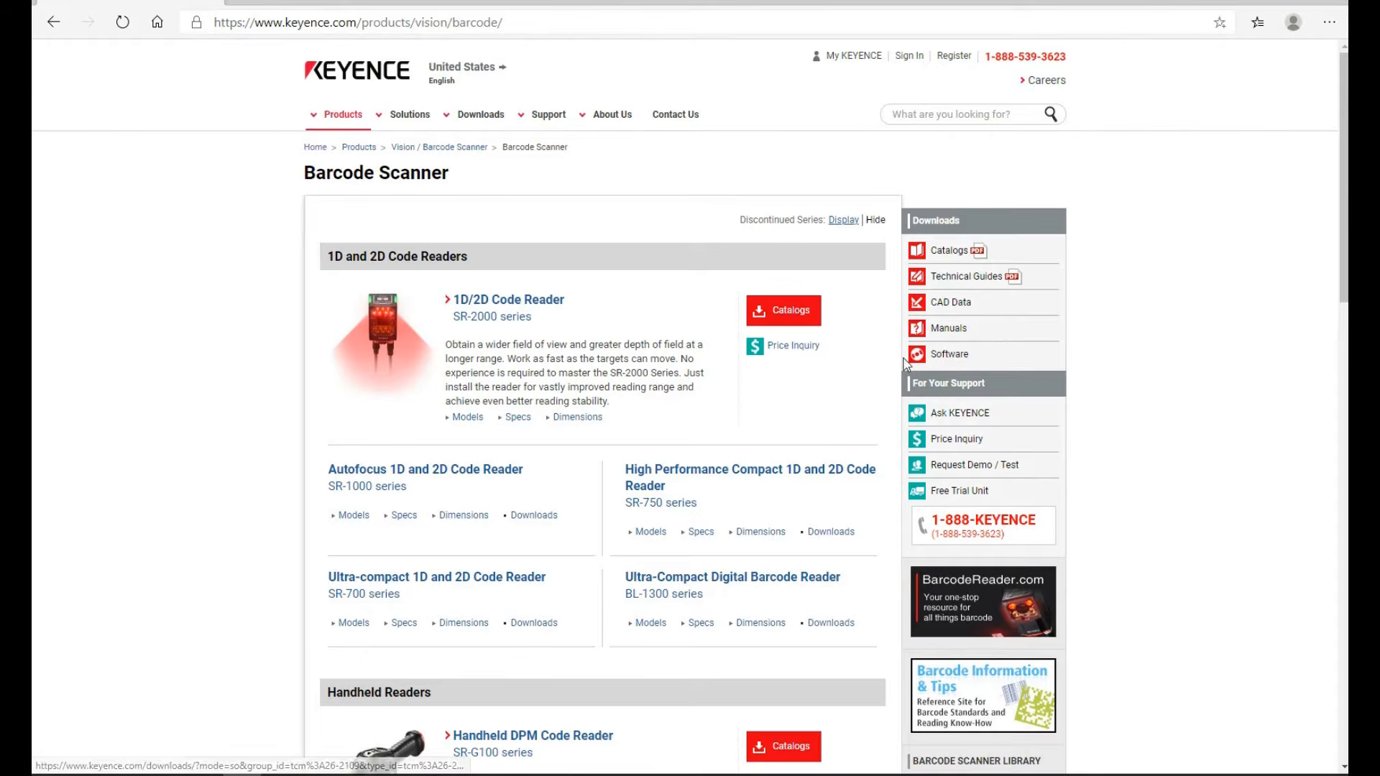
Show the SR-2000 series Software downloads and scroll through the eight results
{"action": "left_click", "coordinate": [535, 315]}
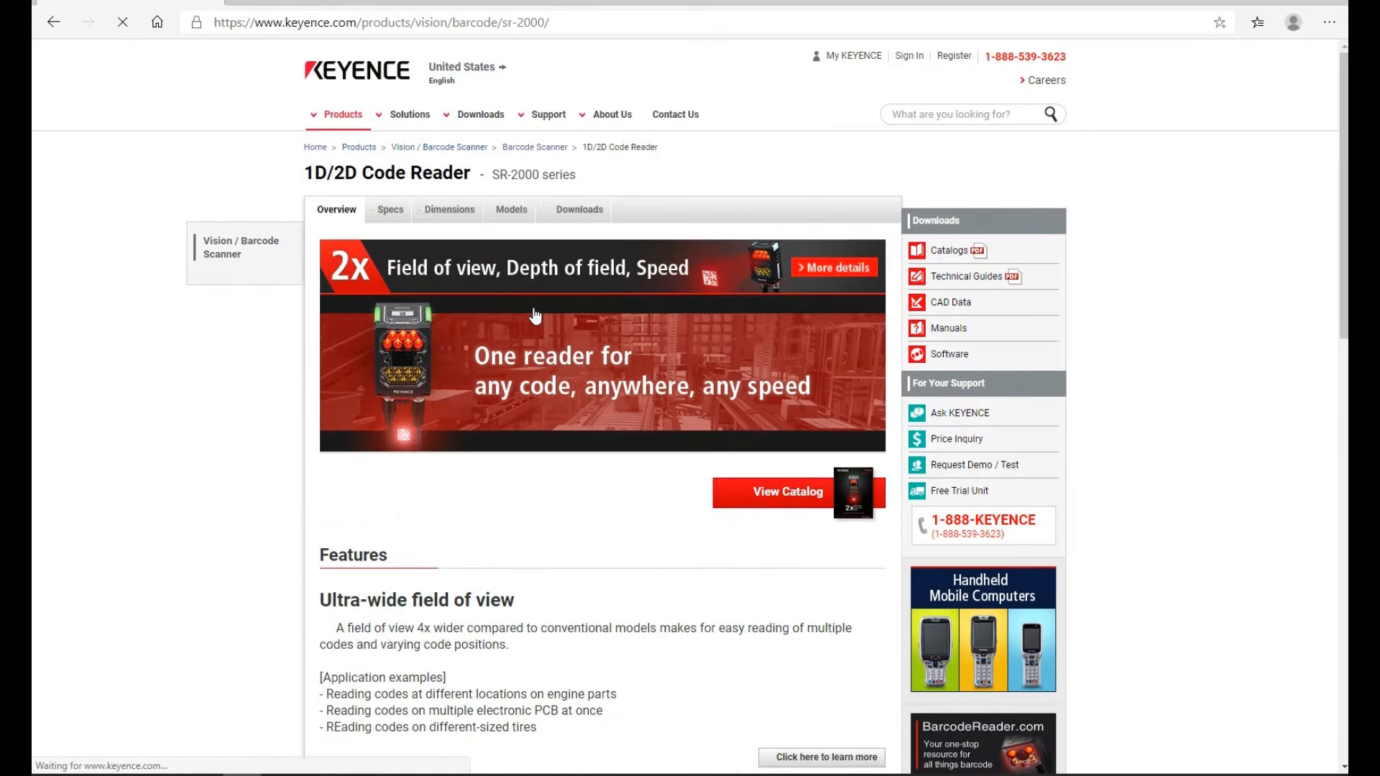
{"action": "left_click", "coordinate": [559, 212]}
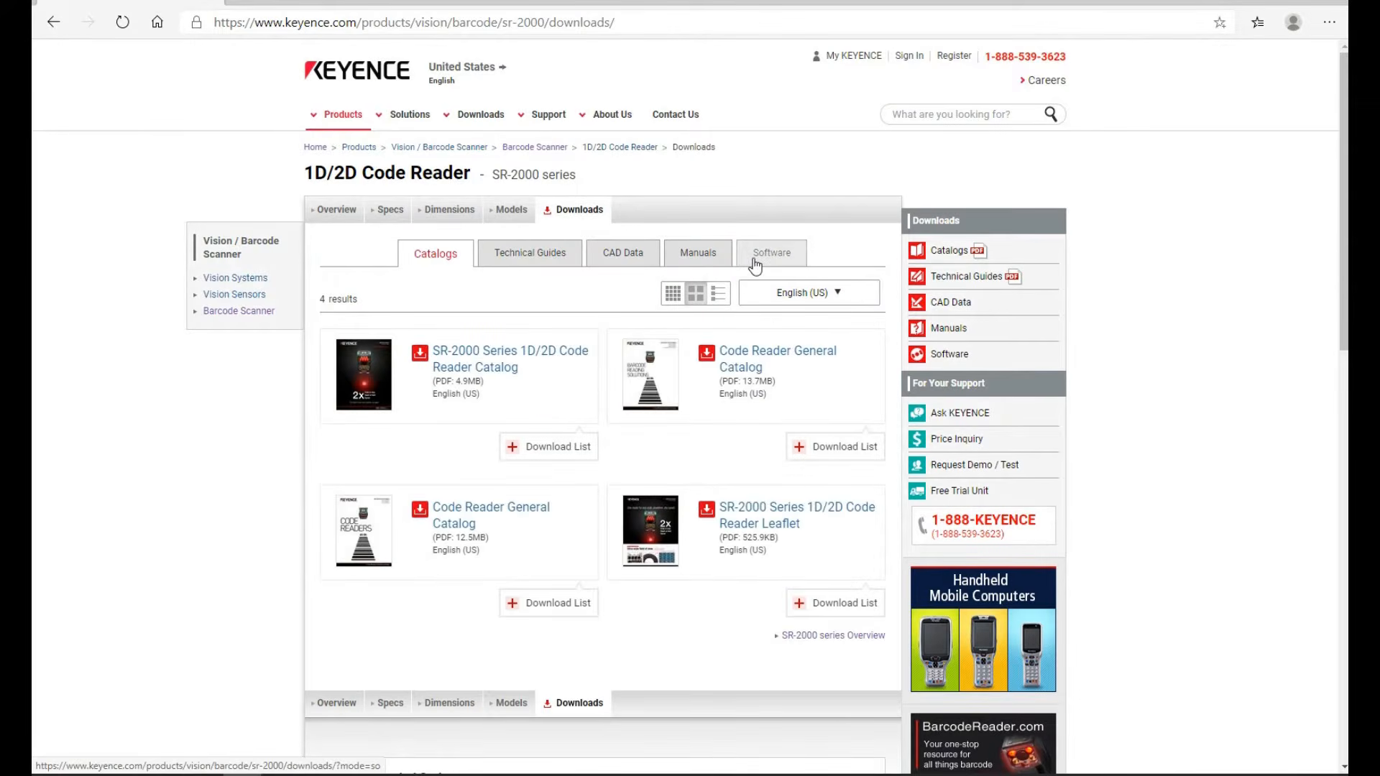
{"action": "left_click", "coordinate": [755, 262]}
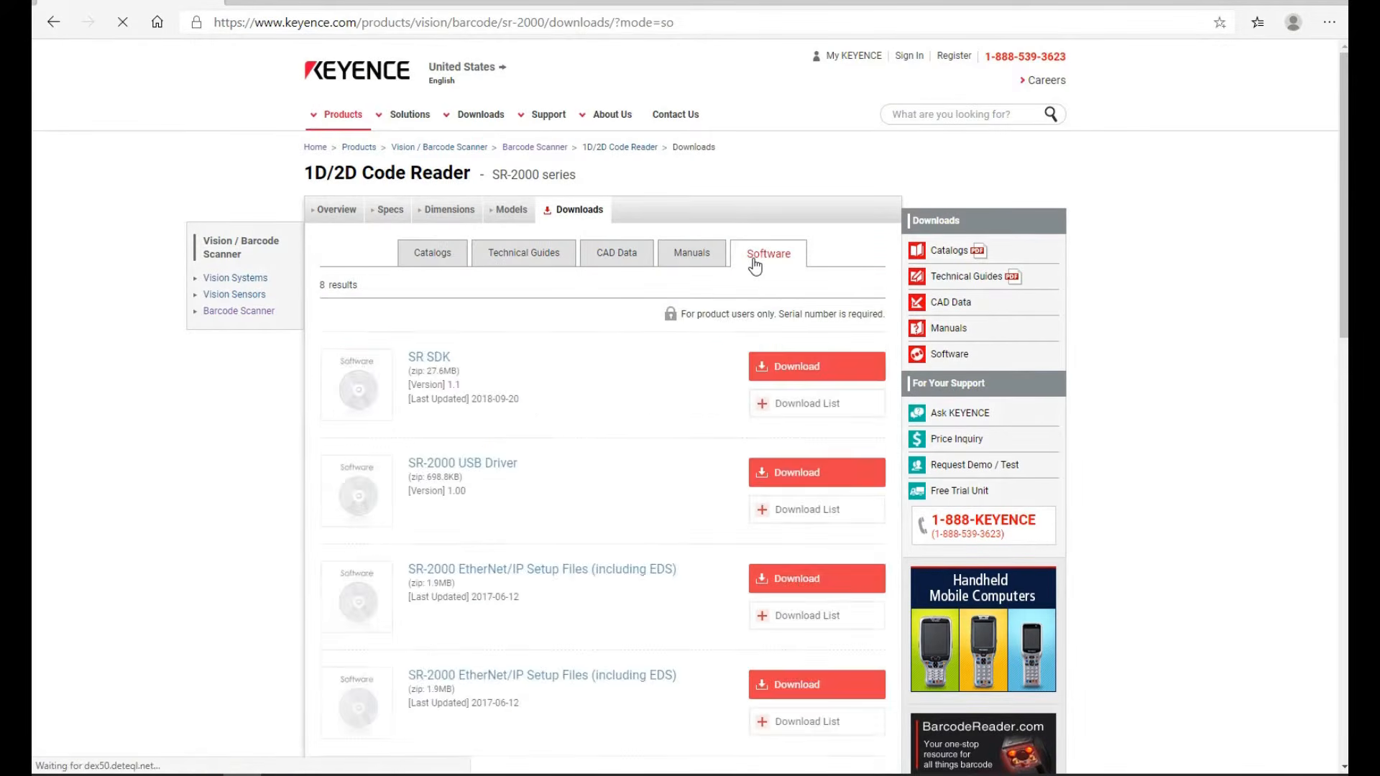
{"action": "scroll", "coordinate": [690, 363], "scroll_direction": "down", "scroll_amount": 3}
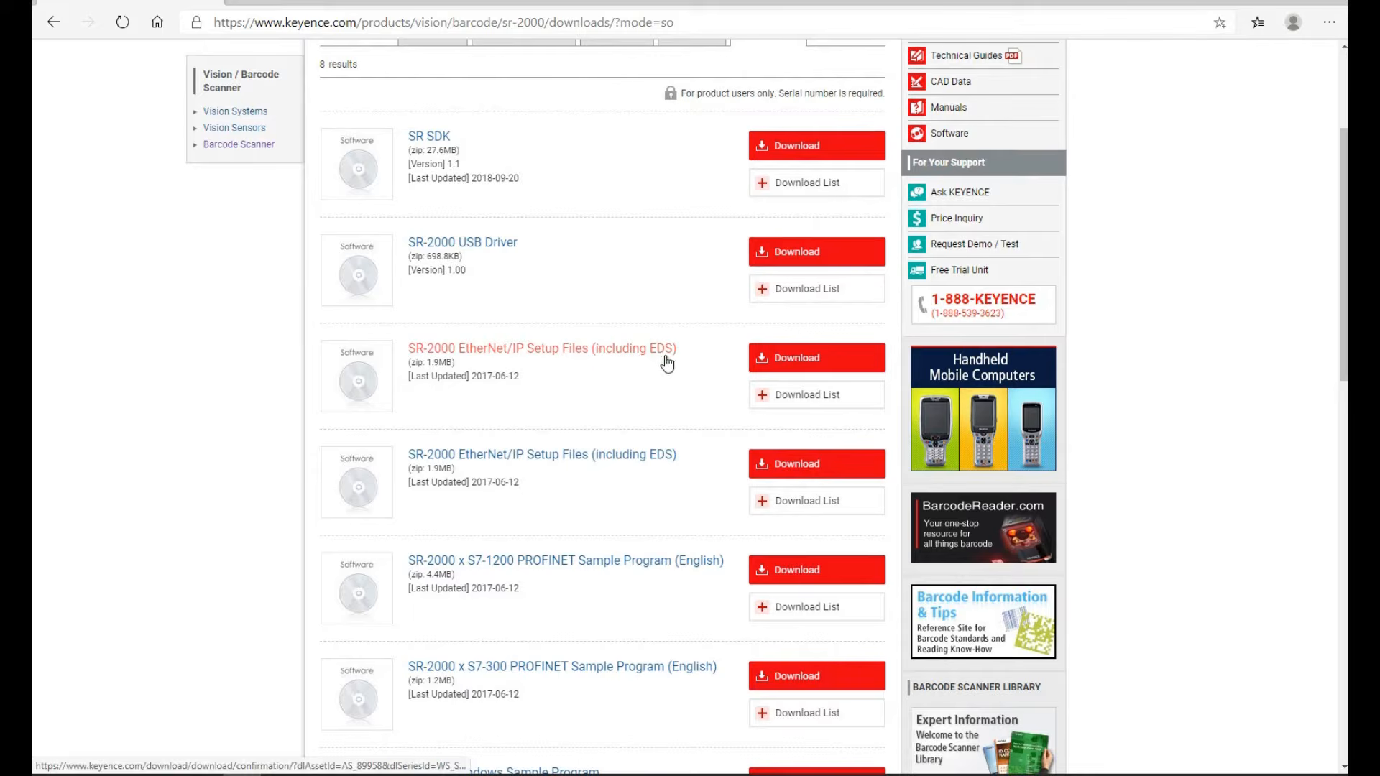
{"action": "scroll", "coordinate": [677, 521], "scroll_direction": "down", "scroll_amount": 4}
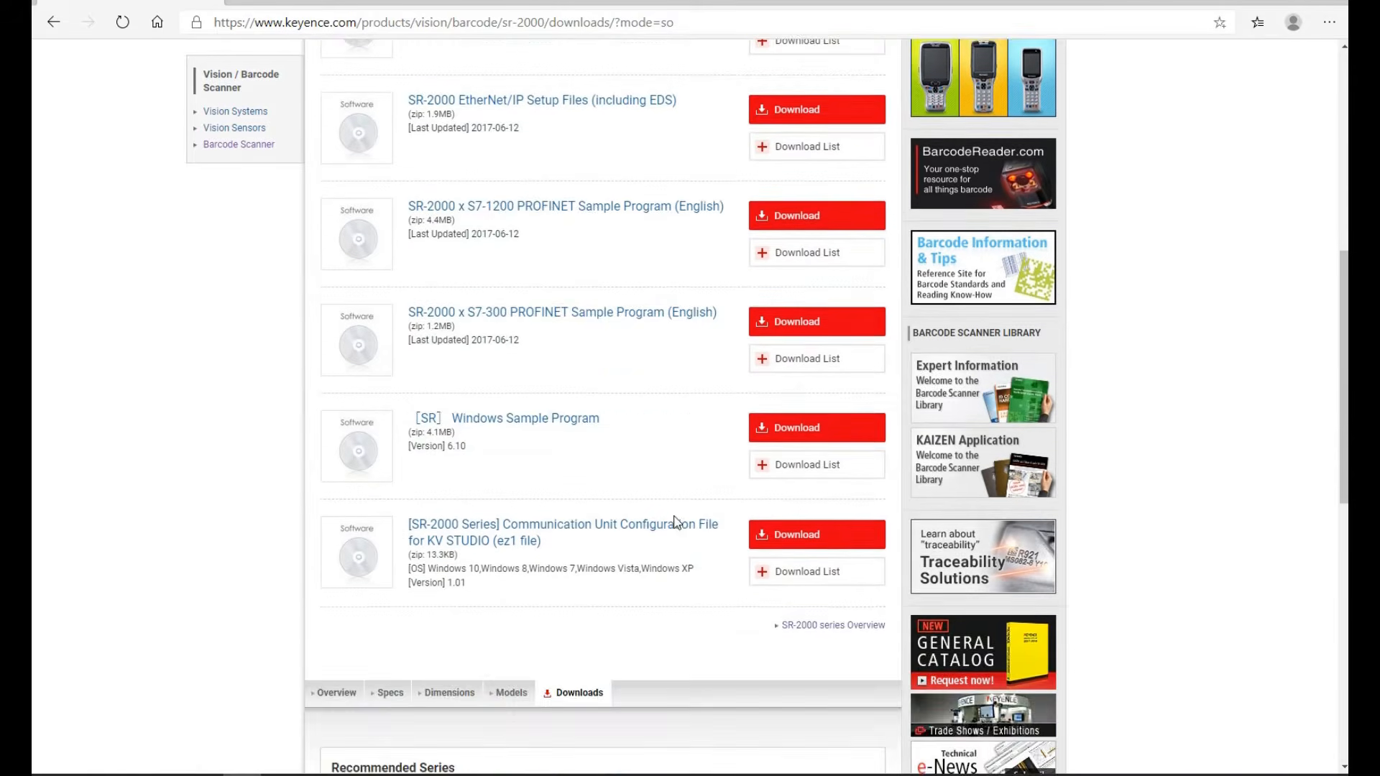
{"action": "scroll", "coordinate": [675, 523], "scroll_direction": "up", "scroll_amount": 2}
{"action": "scroll", "coordinate": [571, 519], "scroll_direction": "up", "scroll_amount": 2}
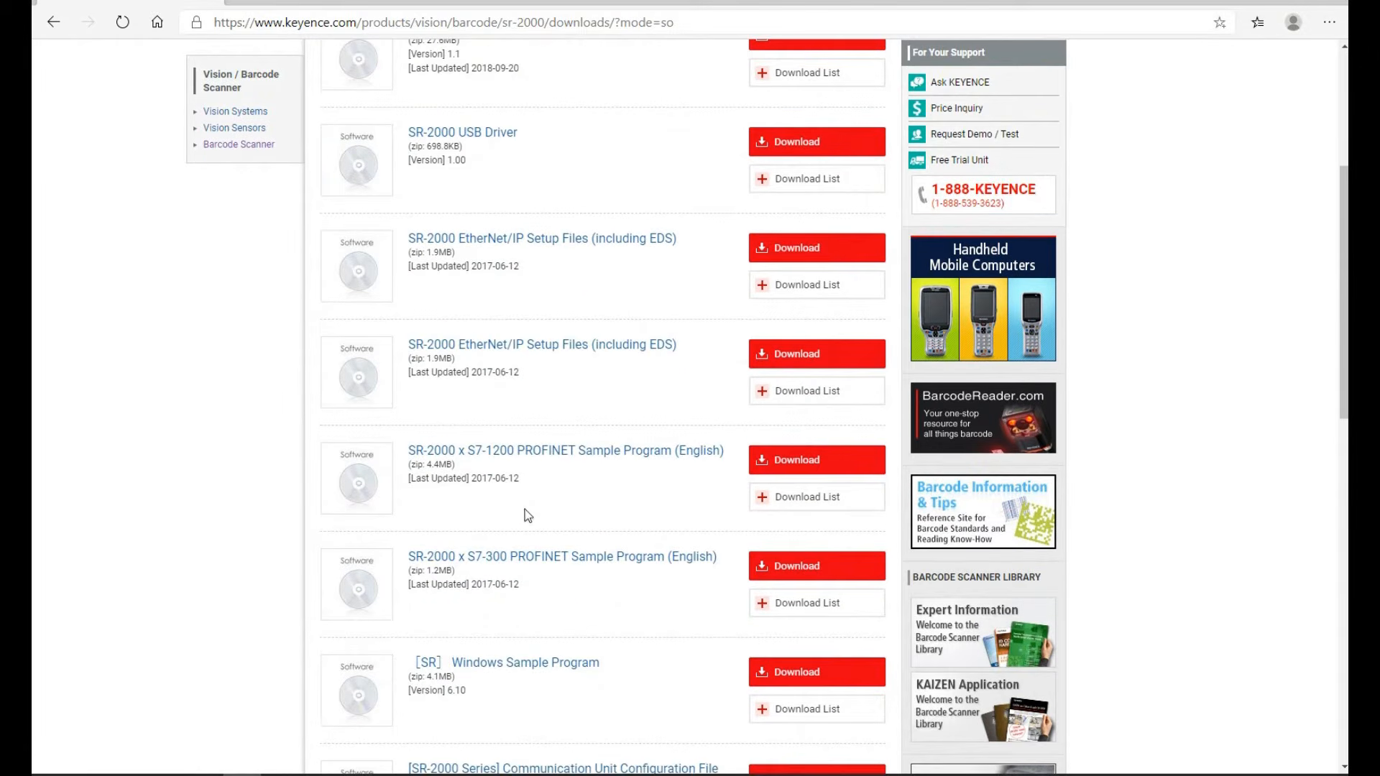
Follow the S7-300 PROFINET Sample Program link and scroll through its page
{"action": "left_click", "coordinate": [496, 564]}
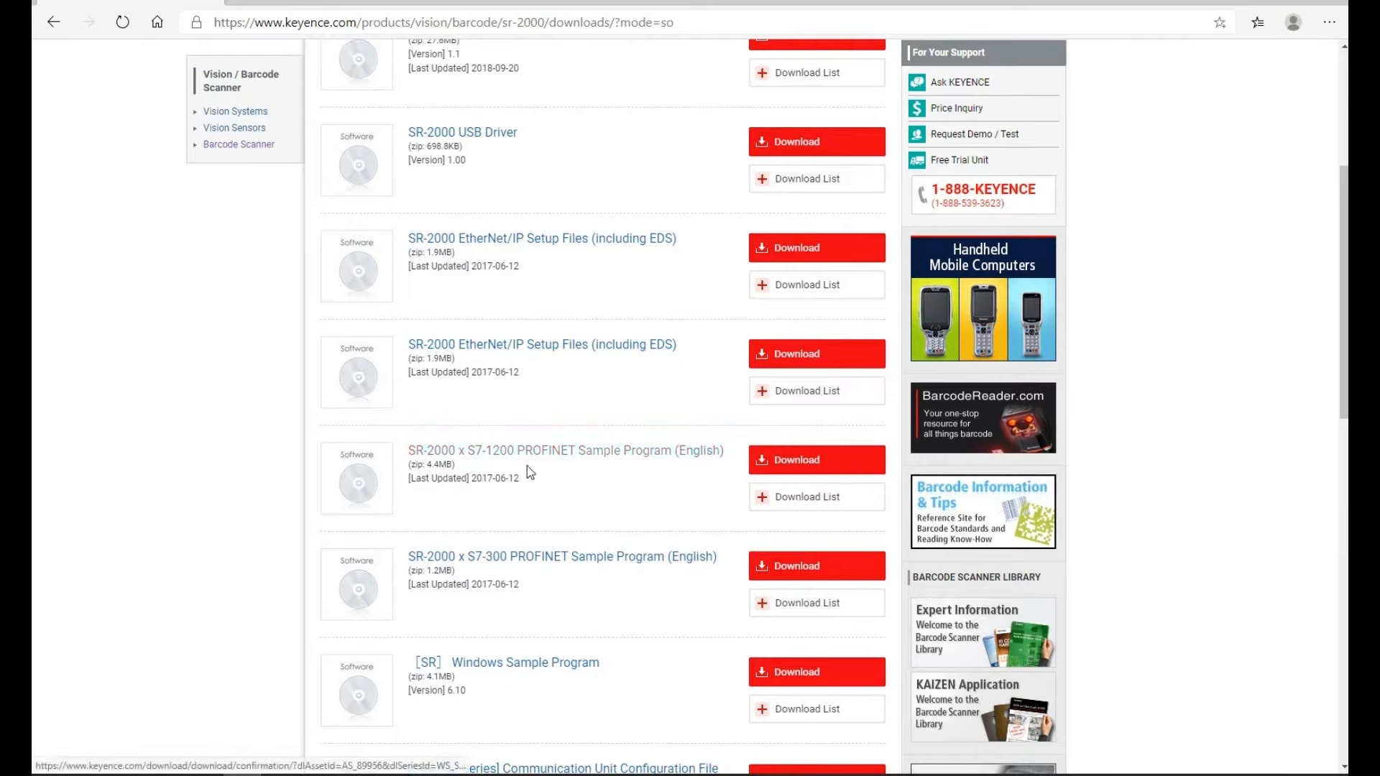
{"action": "scroll", "coordinate": [602, 383], "scroll_direction": "up", "scroll_amount": 2}
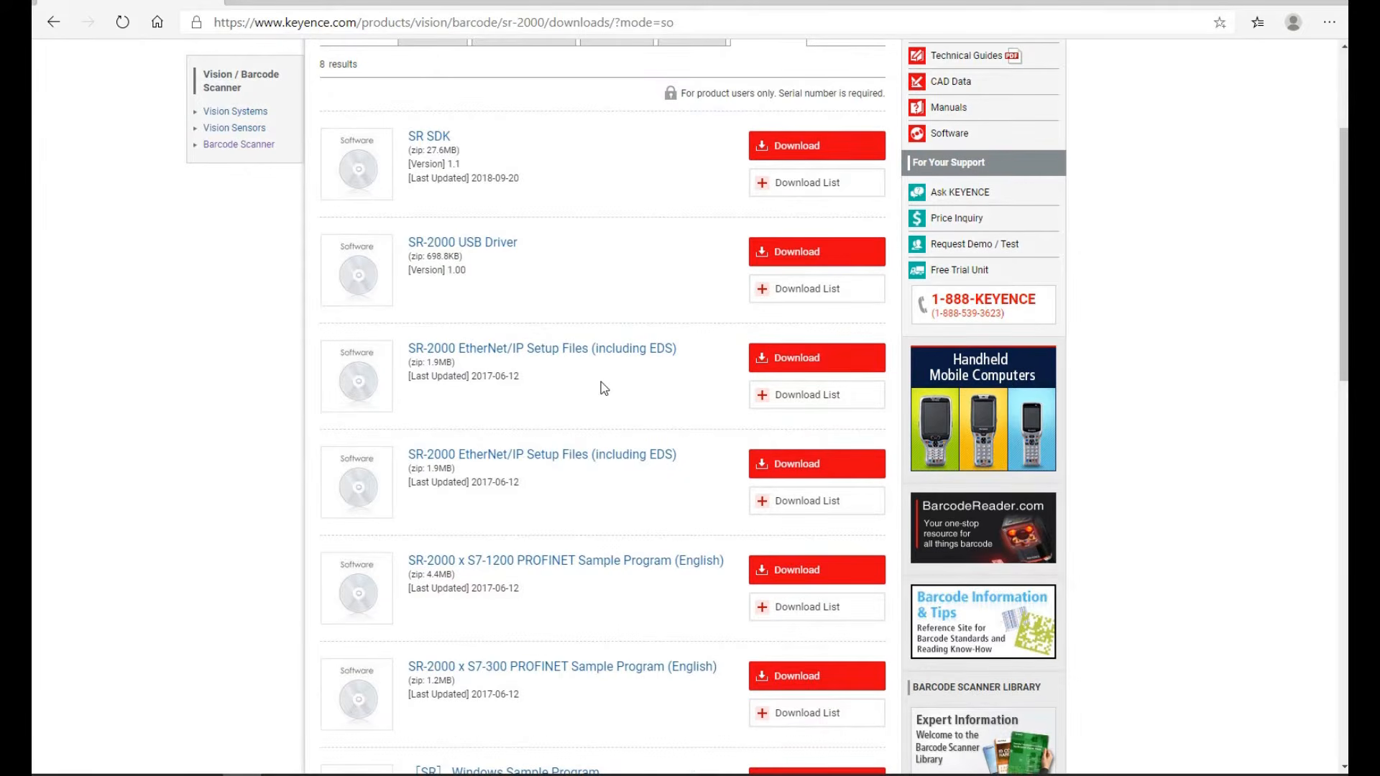
{"action": "scroll", "coordinate": [600, 382], "scroll_direction": "up", "scroll_amount": 4}
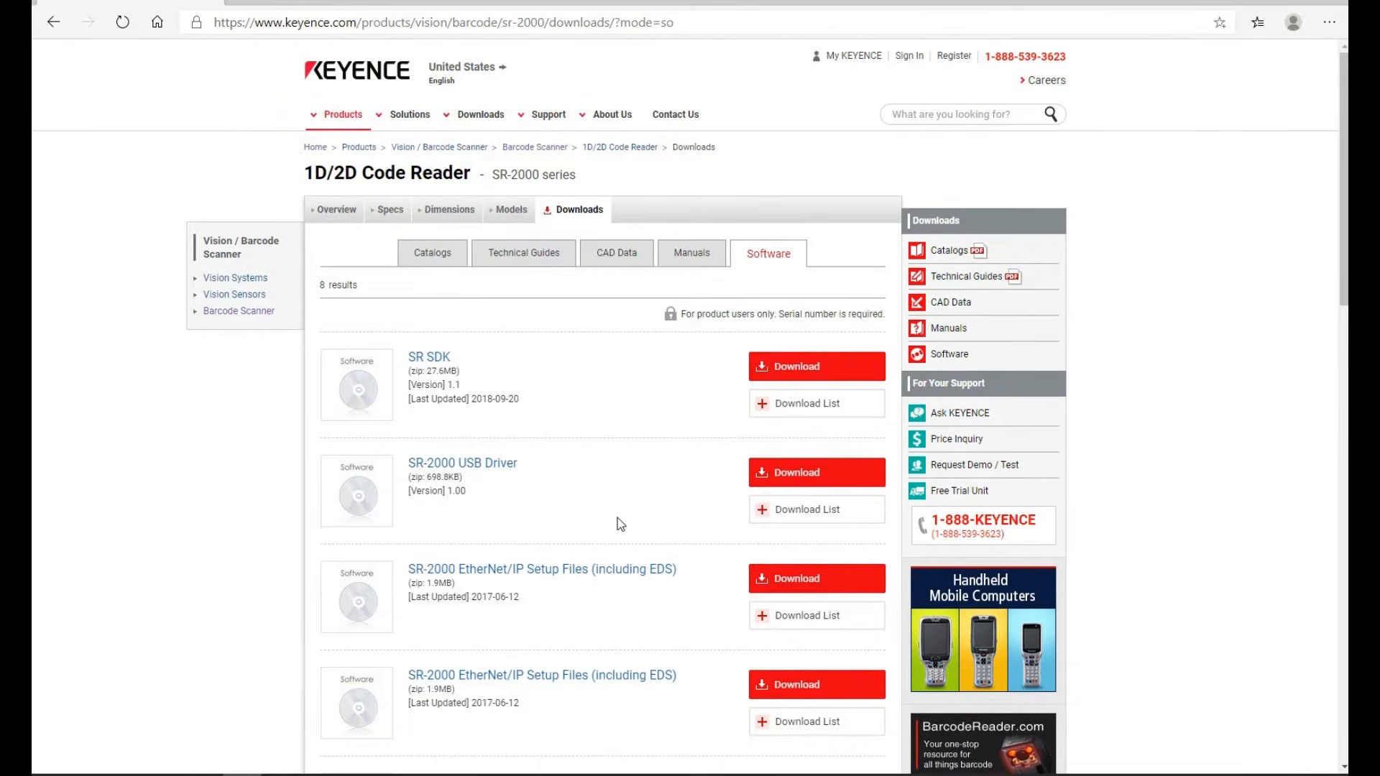
{"action": "scroll", "coordinate": [621, 524], "scroll_direction": "down", "scroll_amount": 2}
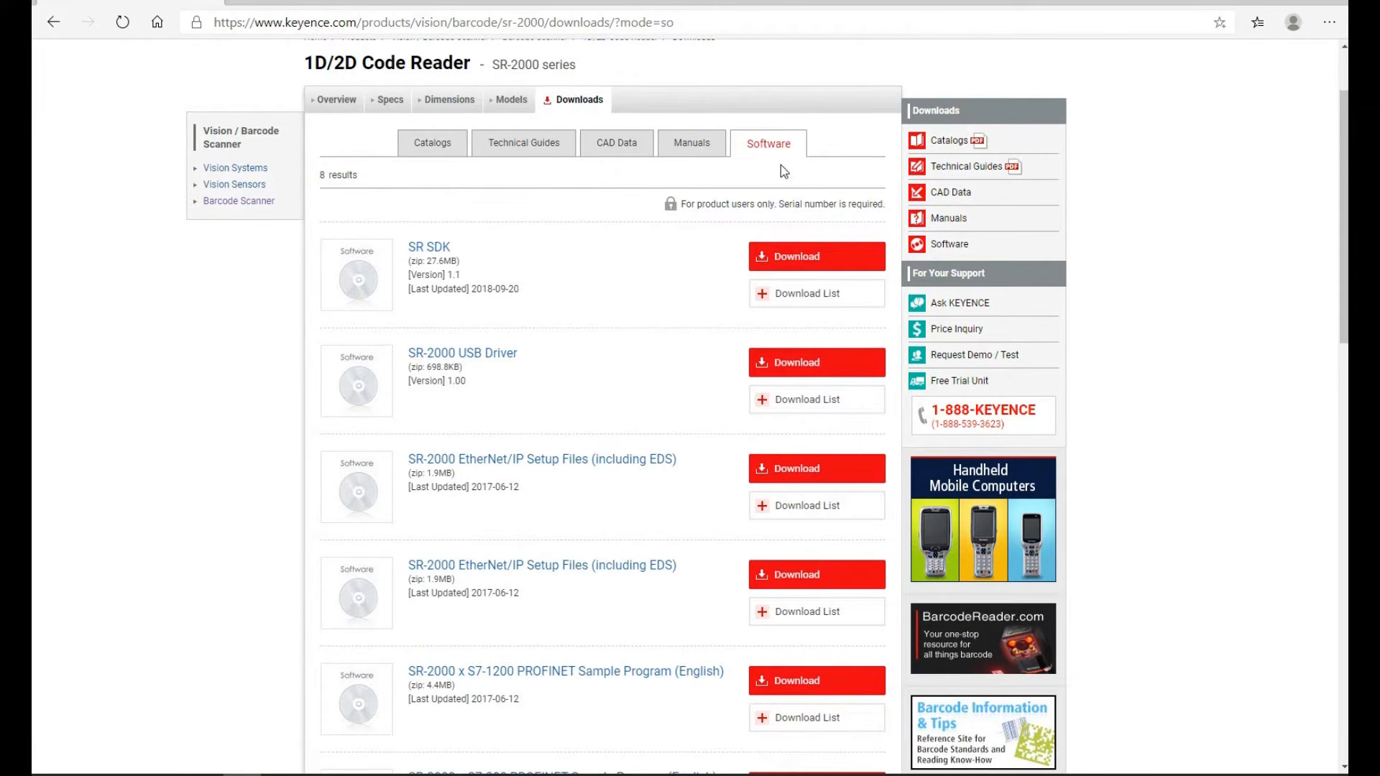
{"action": "scroll", "coordinate": [681, 358], "scroll_direction": "down", "scroll_amount": 1}
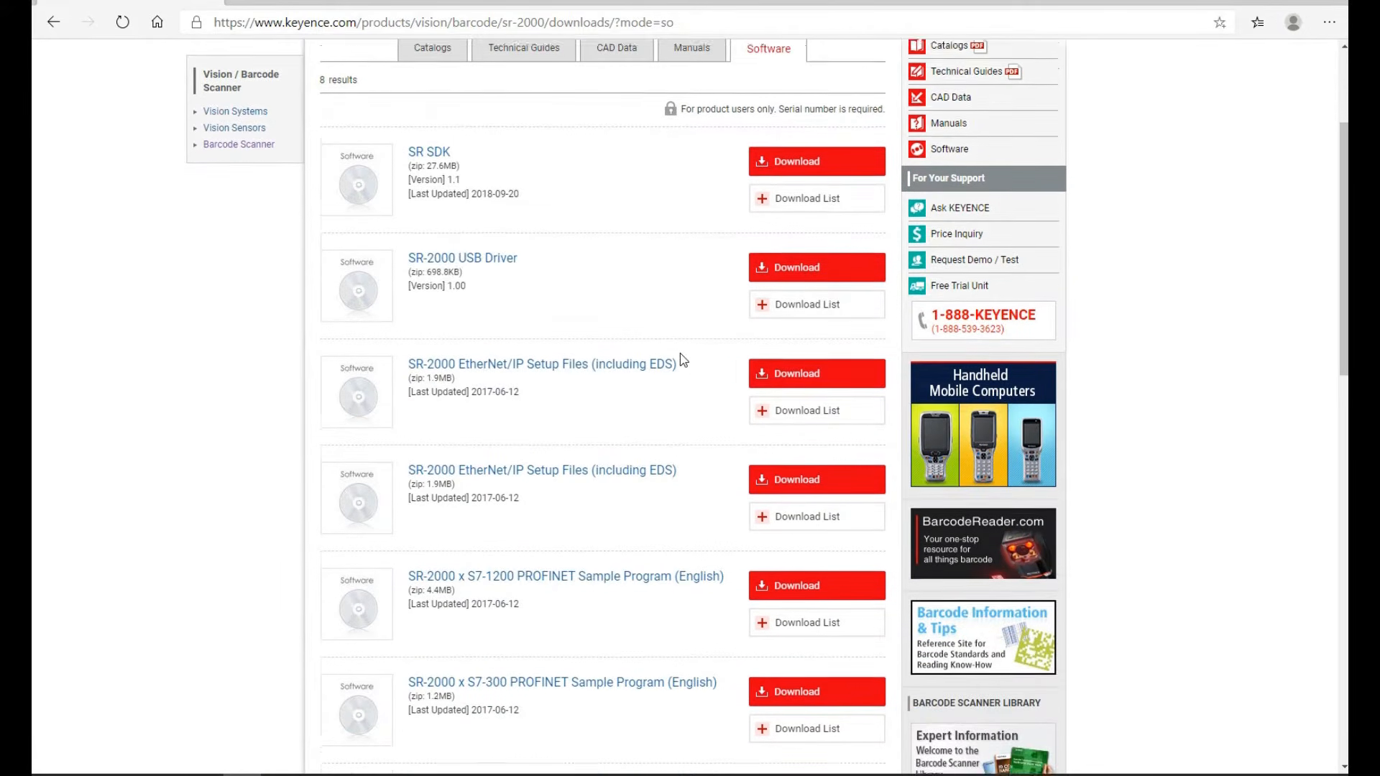
{"action": "scroll", "coordinate": [682, 360], "scroll_direction": "up", "scroll_amount": 1}
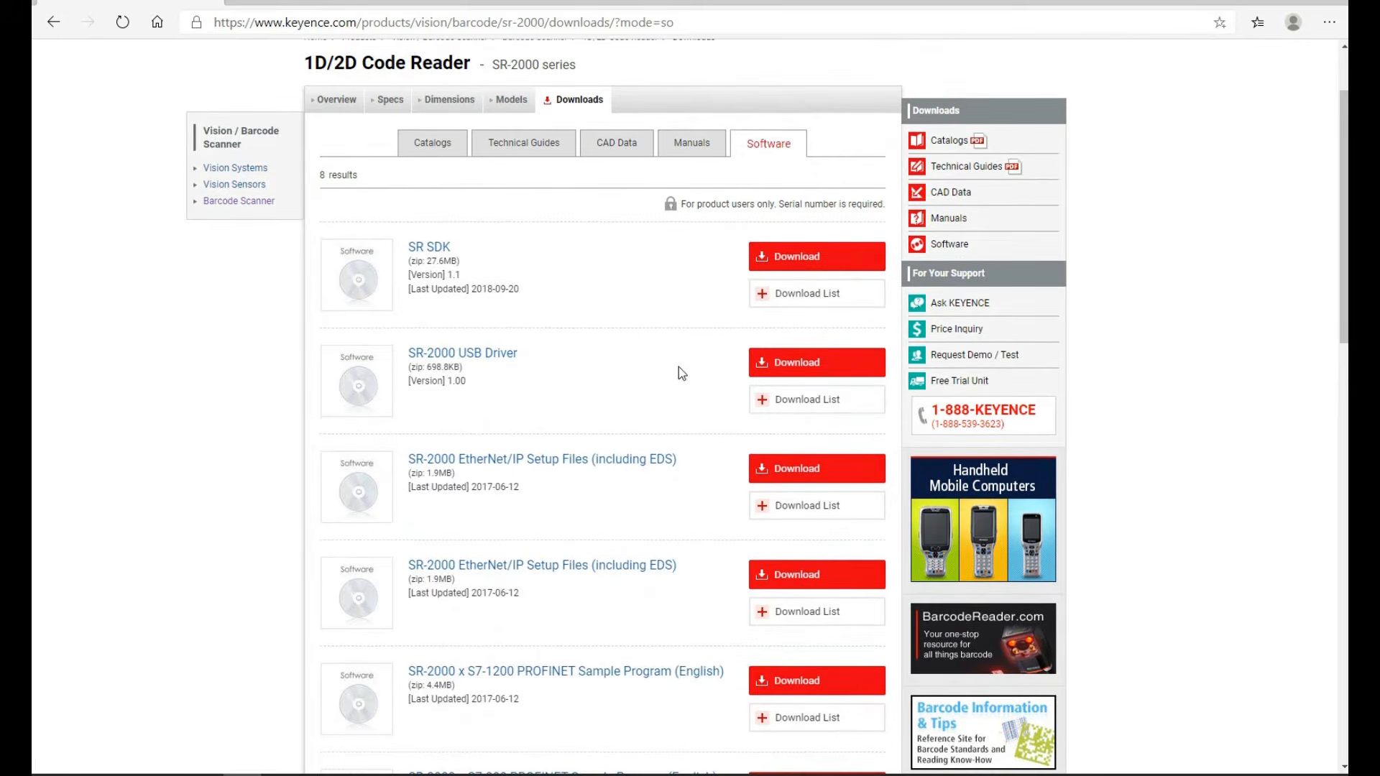
{"action": "scroll", "coordinate": [676, 374], "scroll_direction": "down", "scroll_amount": 1}
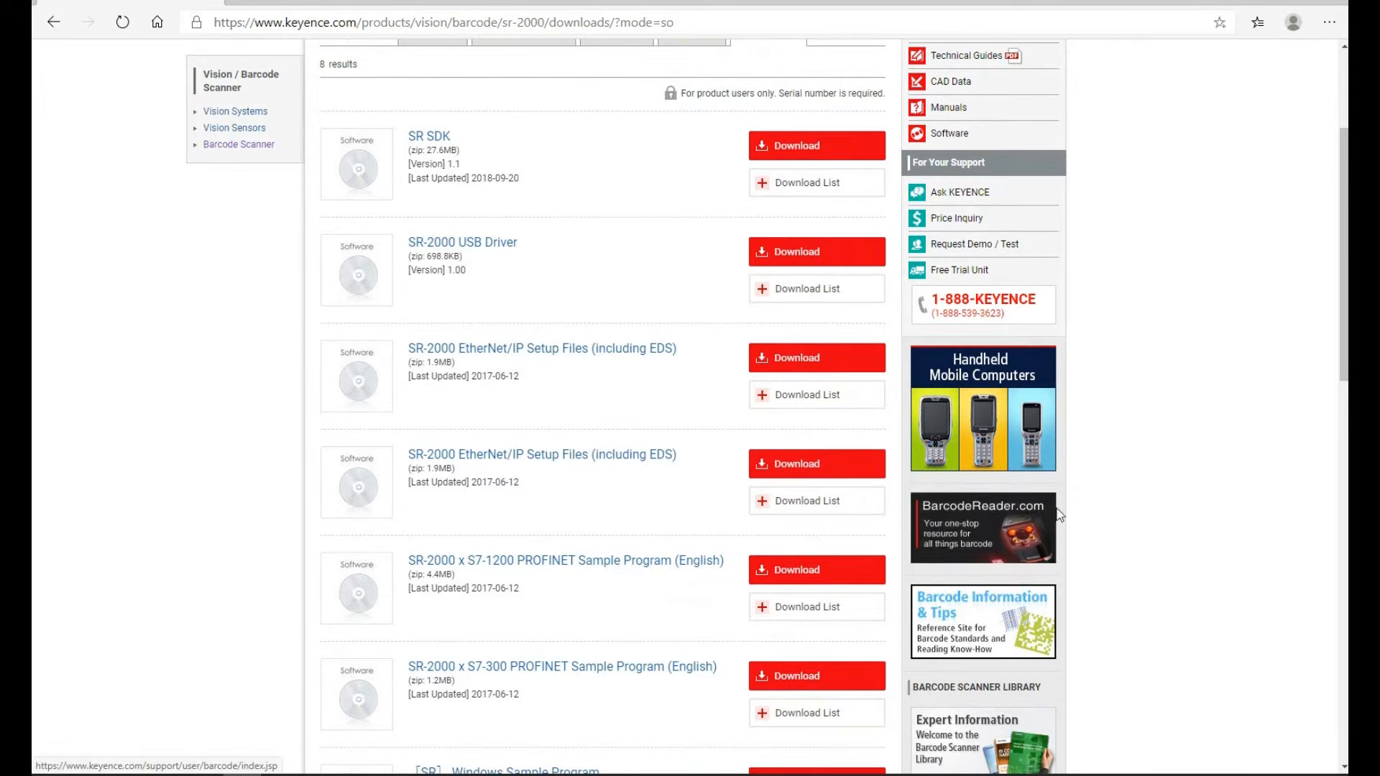
Go from the Keyence barcode reader support site to the PC software downloads page
{"action": "left_click", "coordinate": [1016, 525]}
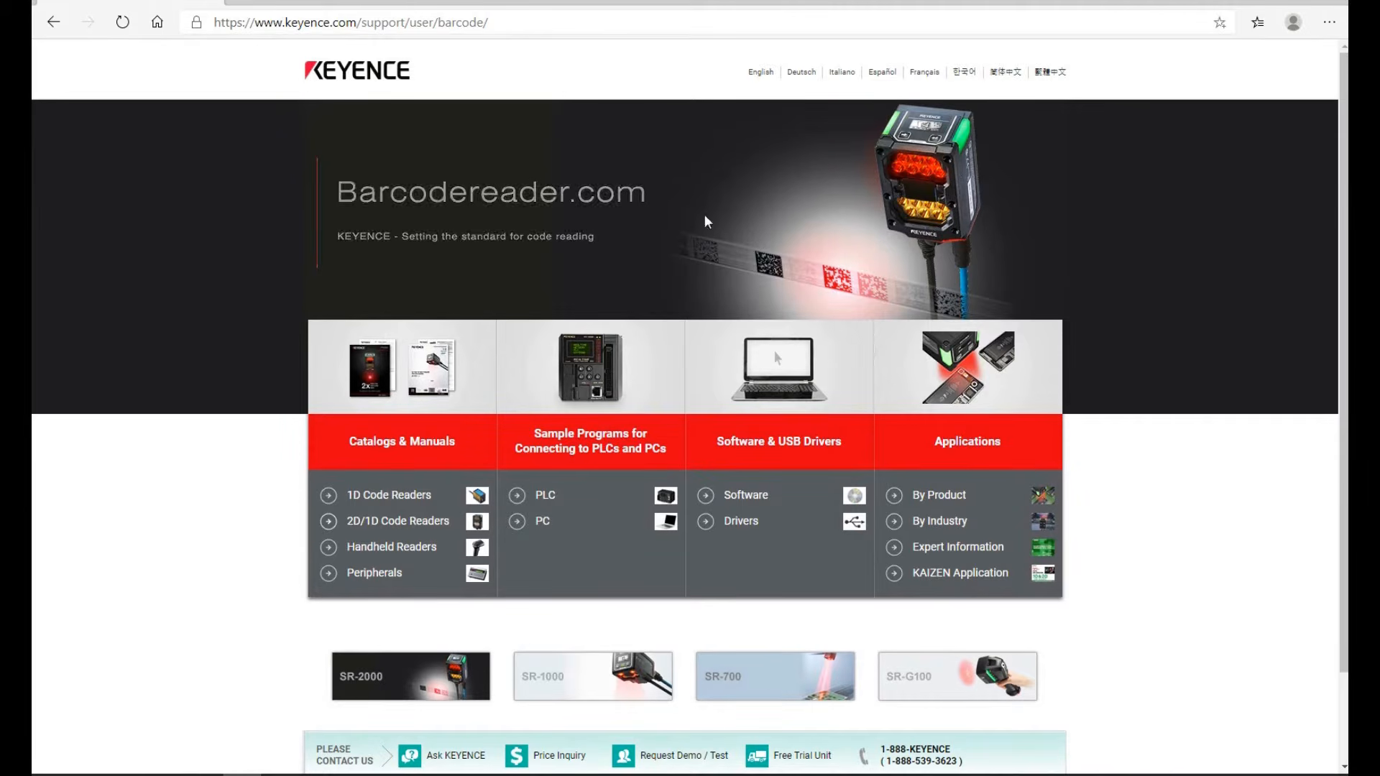
{"action": "scroll", "coordinate": [816, 320], "scroll_direction": "down", "scroll_amount": 2}
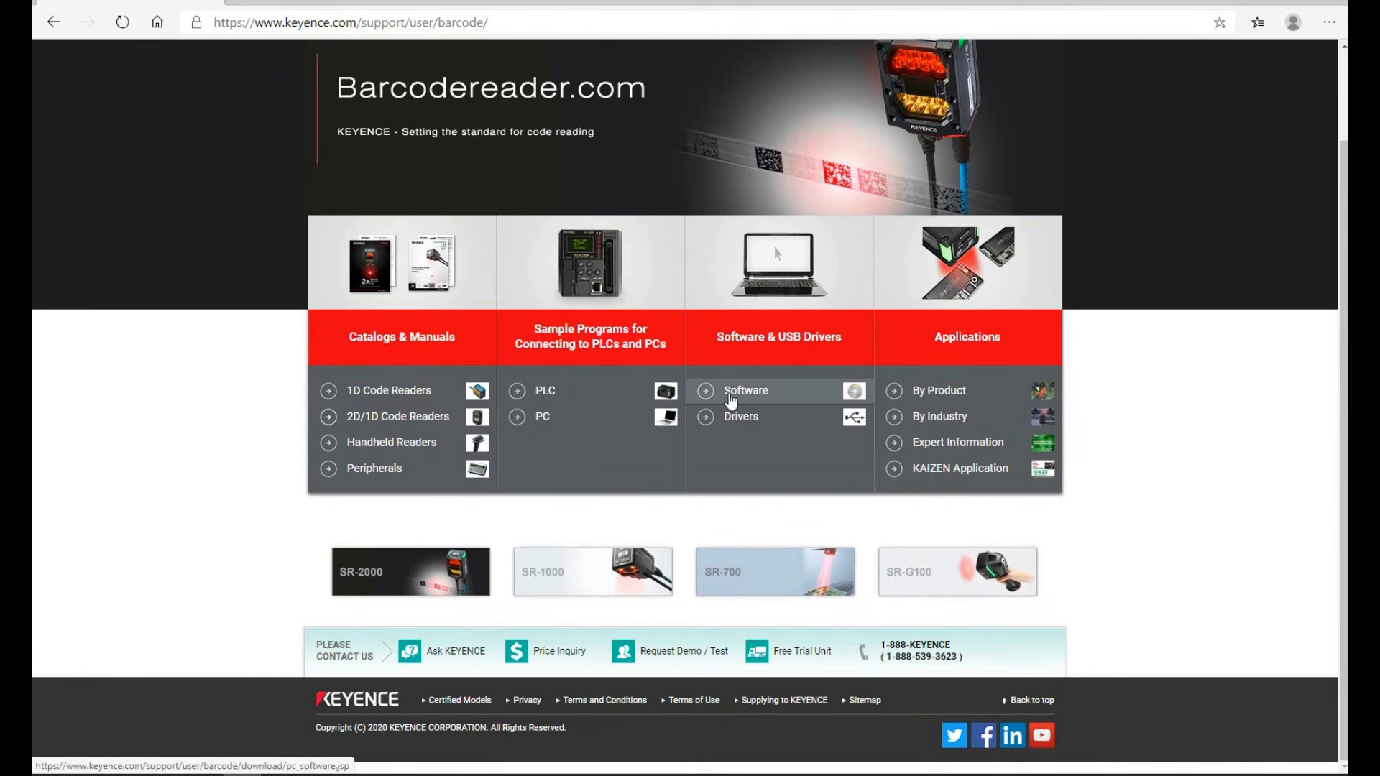
{"action": "left_click", "coordinate": [731, 397]}
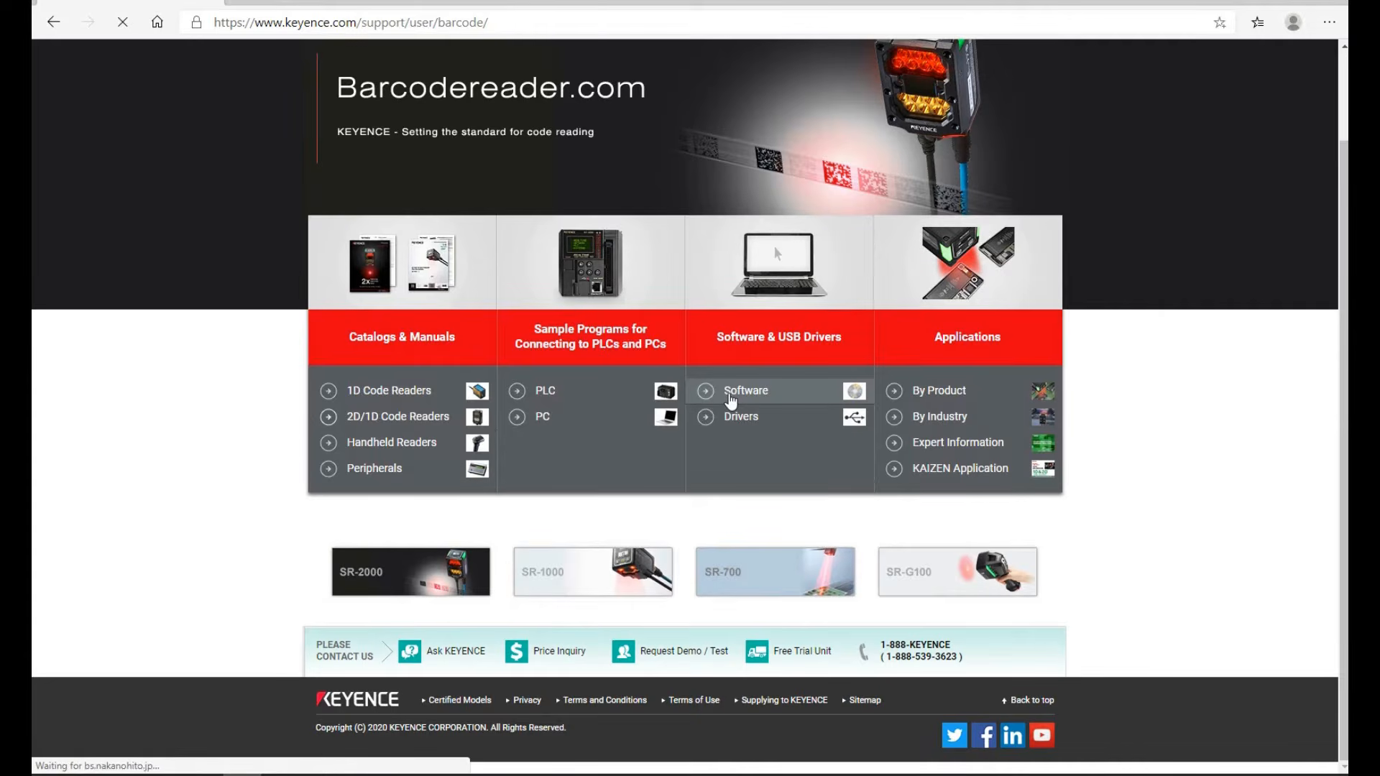
{"action": "scroll", "coordinate": [731, 400], "scroll_direction": "down", "scroll_amount": 3}
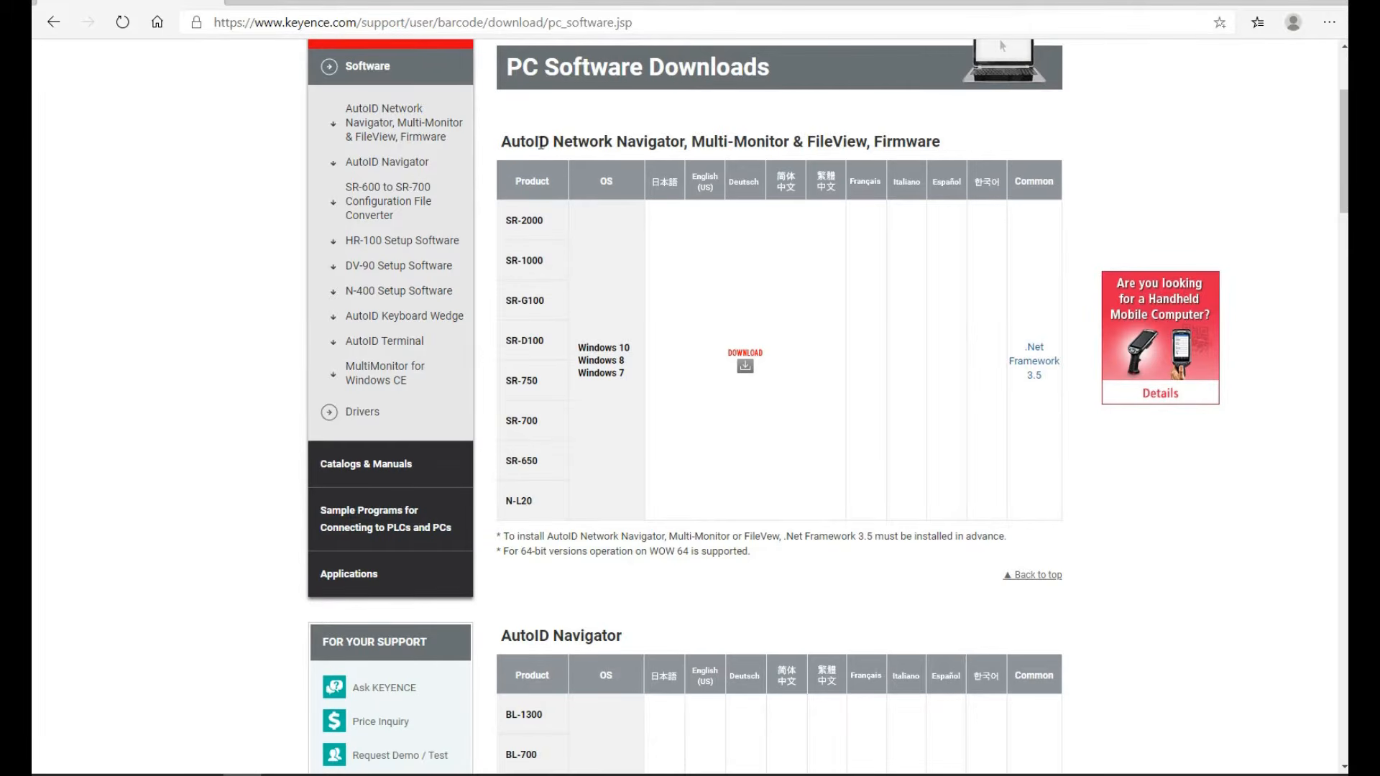
{"action": "scroll", "coordinate": [636, 296], "scroll_direction": "down", "scroll_amount": 1}
{"action": "scroll", "coordinate": [958, 288], "scroll_direction": "down", "scroll_amount": 4}
{"action": "scroll", "coordinate": [958, 288], "scroll_direction": "up", "scroll_amount": 5}
Scroll through the PC Software Downloads tables and back up toward the top
{"action": "scroll", "coordinate": [1049, 398], "scroll_direction": "down", "scroll_amount": 5}
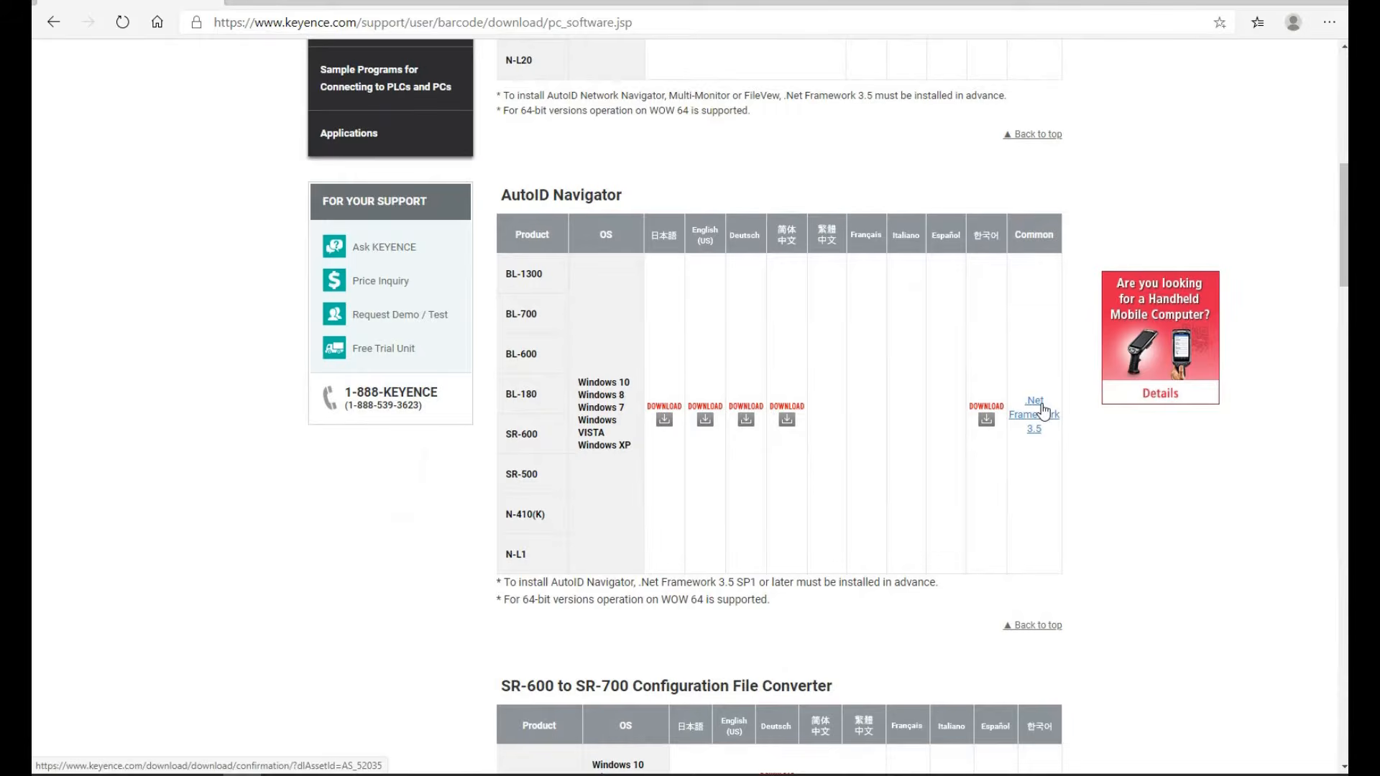
{"action": "scroll", "coordinate": [1044, 410], "scroll_direction": "down", "scroll_amount": 9}
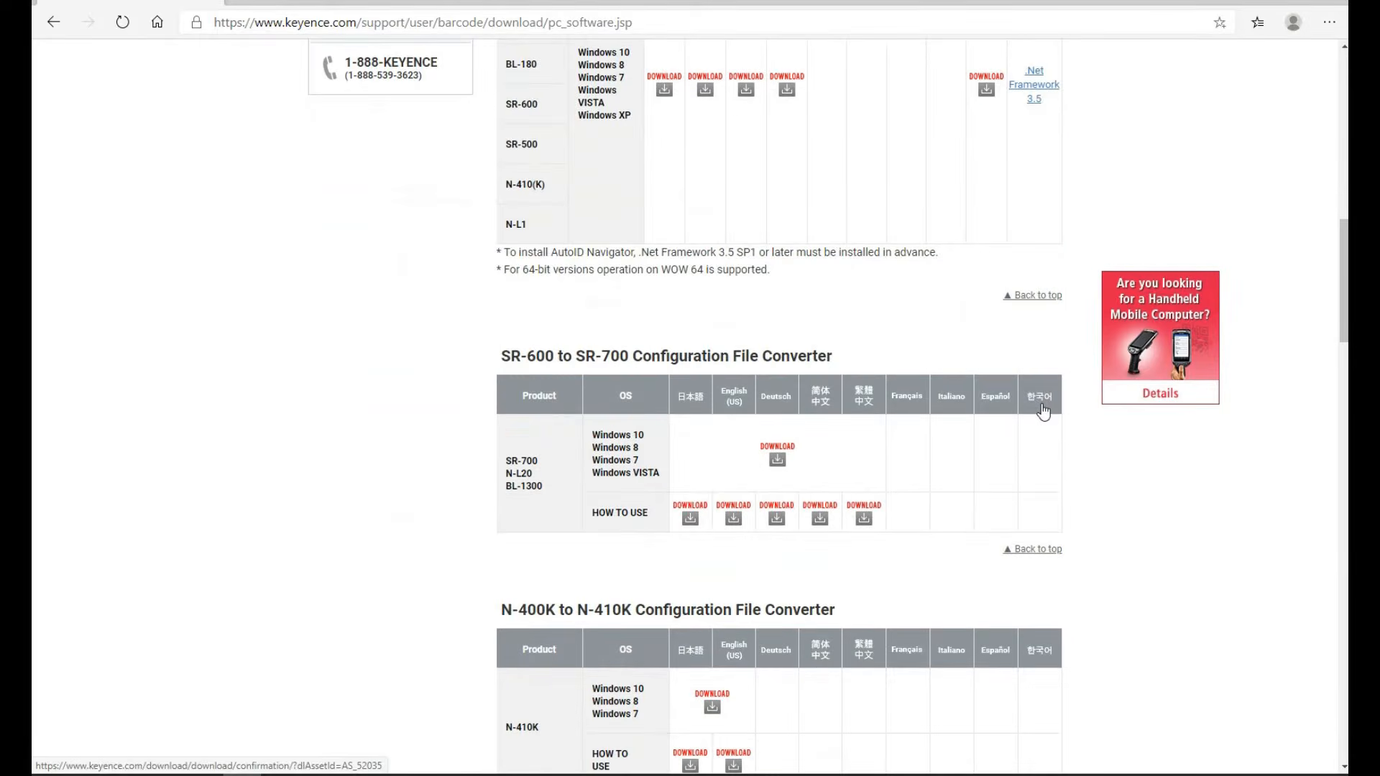
{"action": "scroll", "coordinate": [1036, 413], "scroll_direction": "down", "scroll_amount": 4}
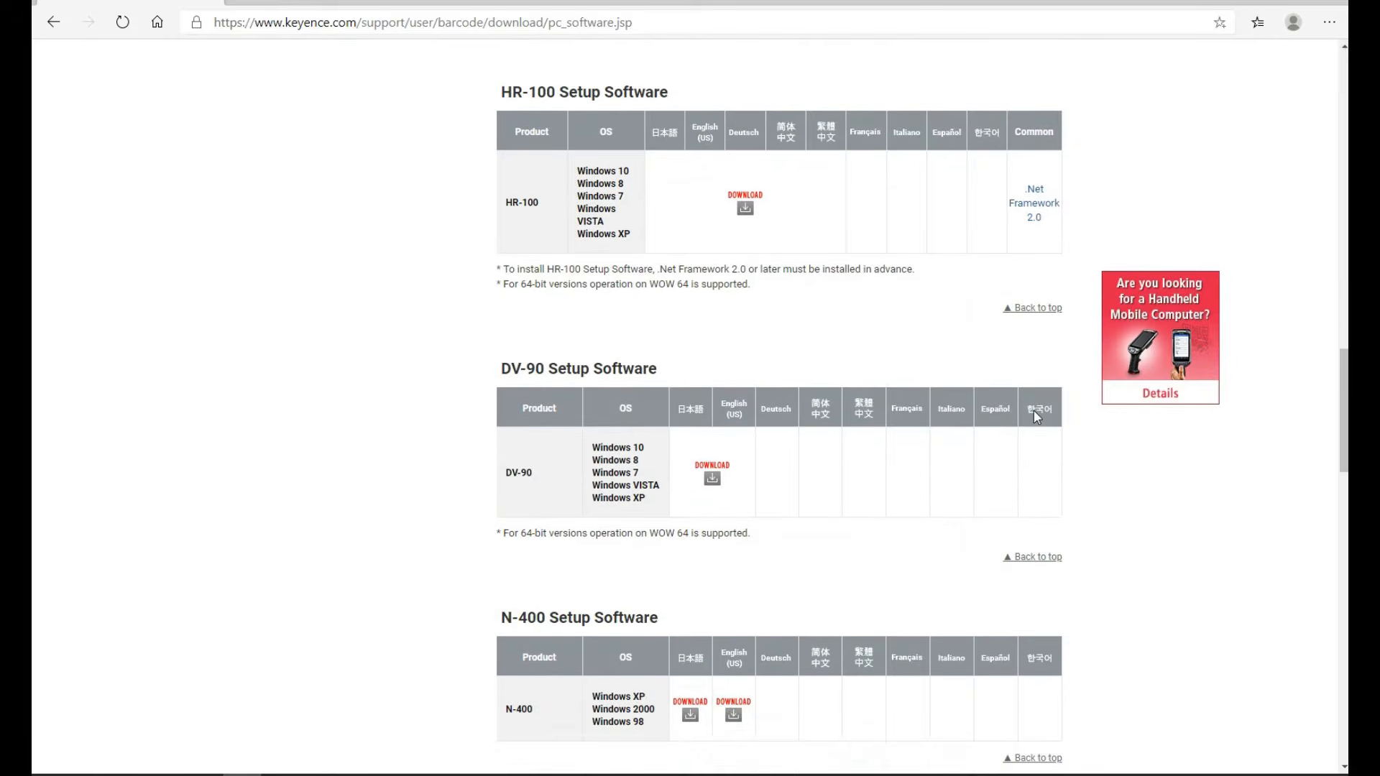
{"action": "scroll", "coordinate": [1033, 411], "scroll_direction": "down", "scroll_amount": 4}
{"action": "scroll", "coordinate": [1031, 421], "scroll_direction": "down", "scroll_amount": 3}
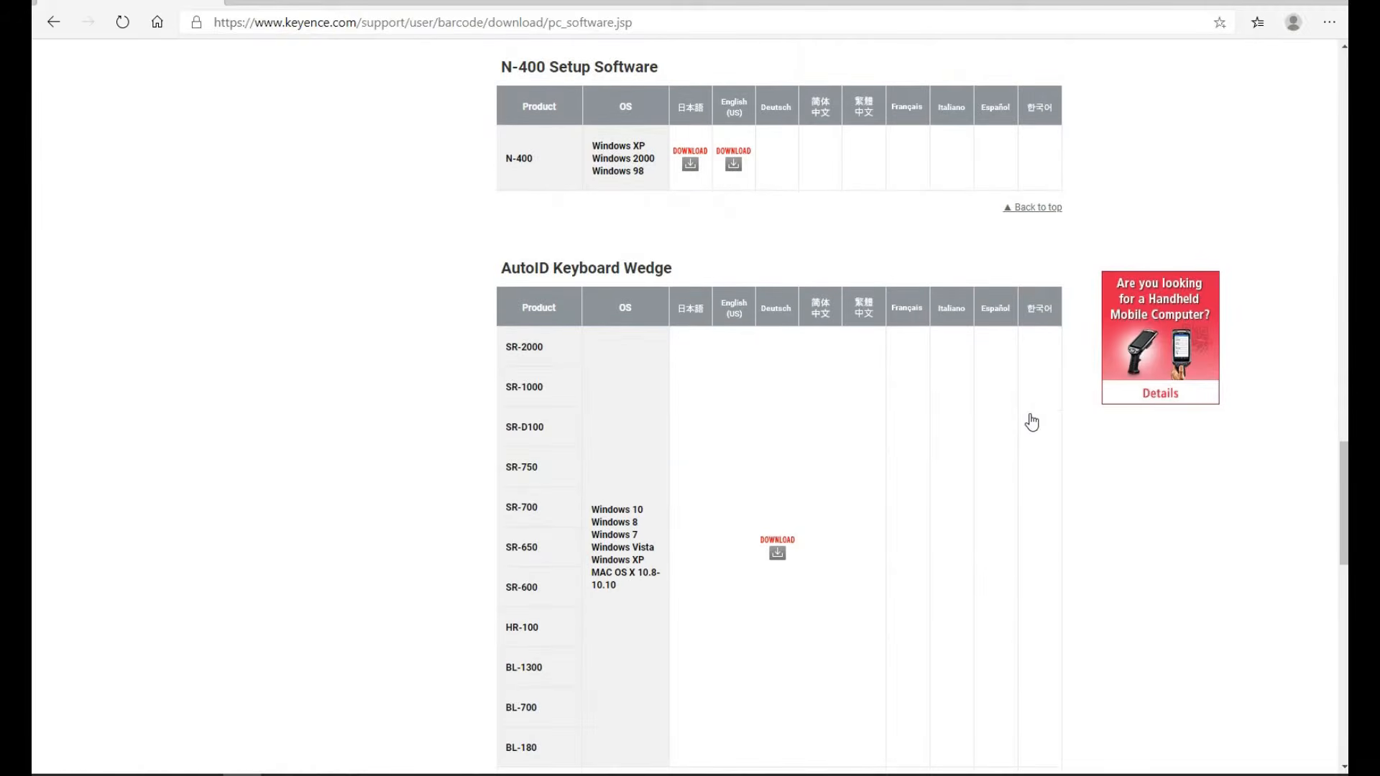
{"action": "scroll", "coordinate": [1031, 421], "scroll_direction": "up", "scroll_amount": 20}
{"action": "scroll", "coordinate": [1031, 422], "scroll_direction": "up", "scroll_amount": 5}
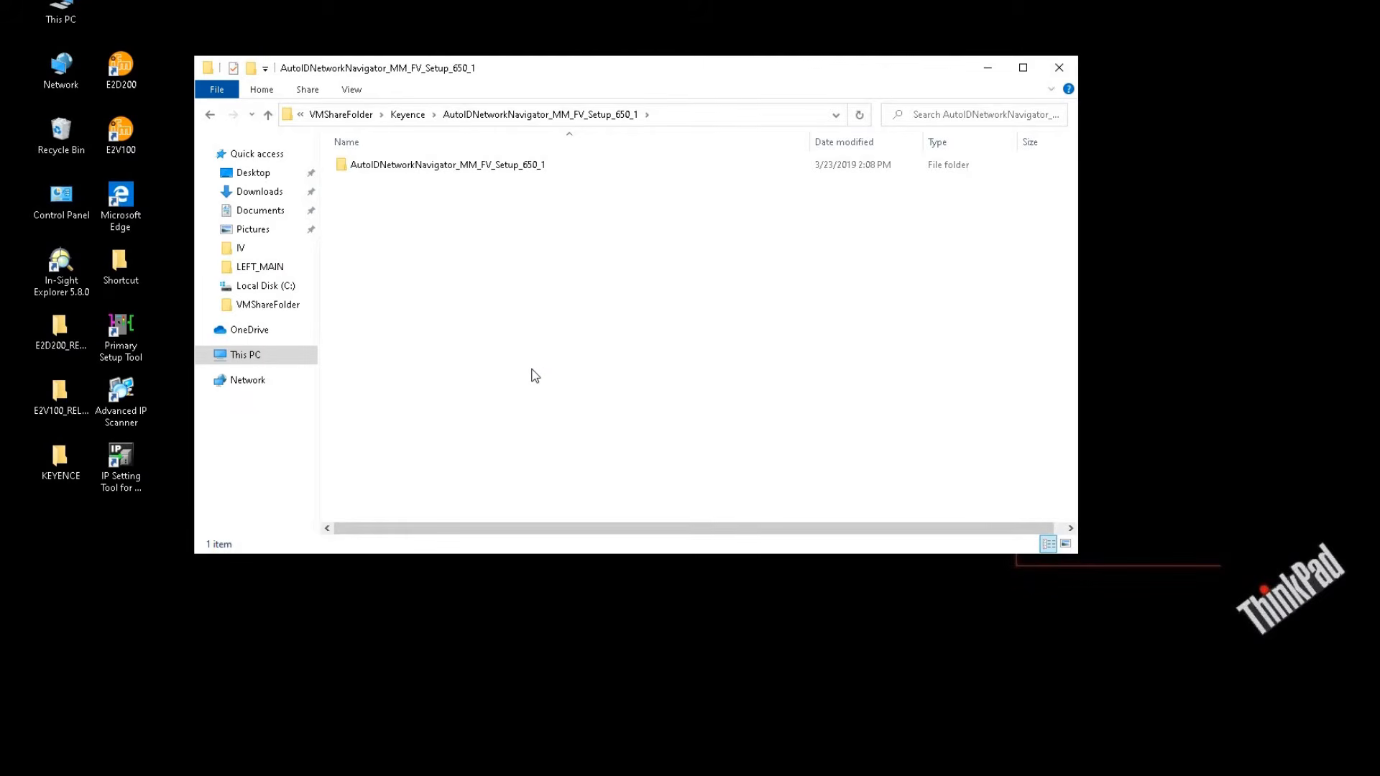
Open the Setup folder inside AutoIDNetworkNavigator_MM_FV_Setup_650_1 and run AutoID Launcher
{"action": "double_click", "coordinate": [536, 168]}
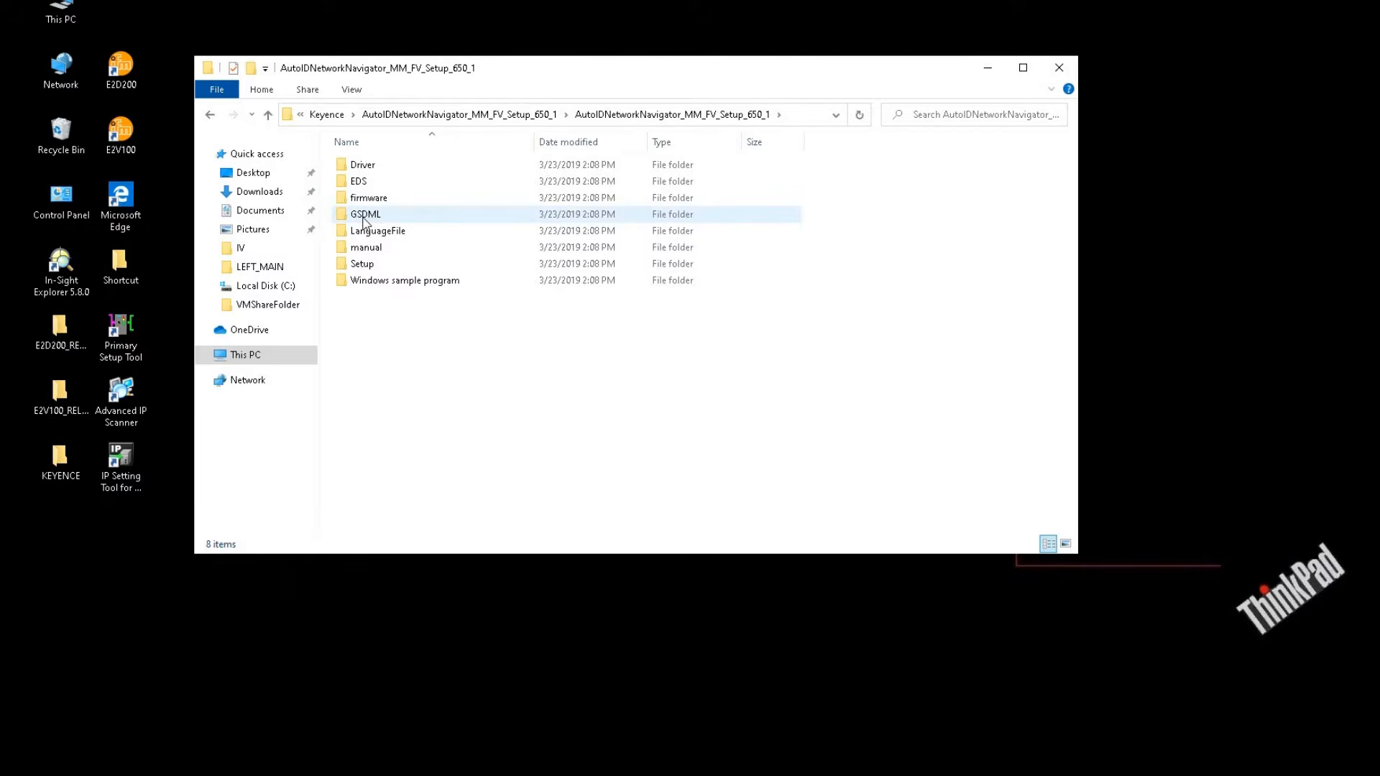
{"action": "double_click", "coordinate": [426, 272]}
{"action": "left_click", "coordinate": [416, 248]}
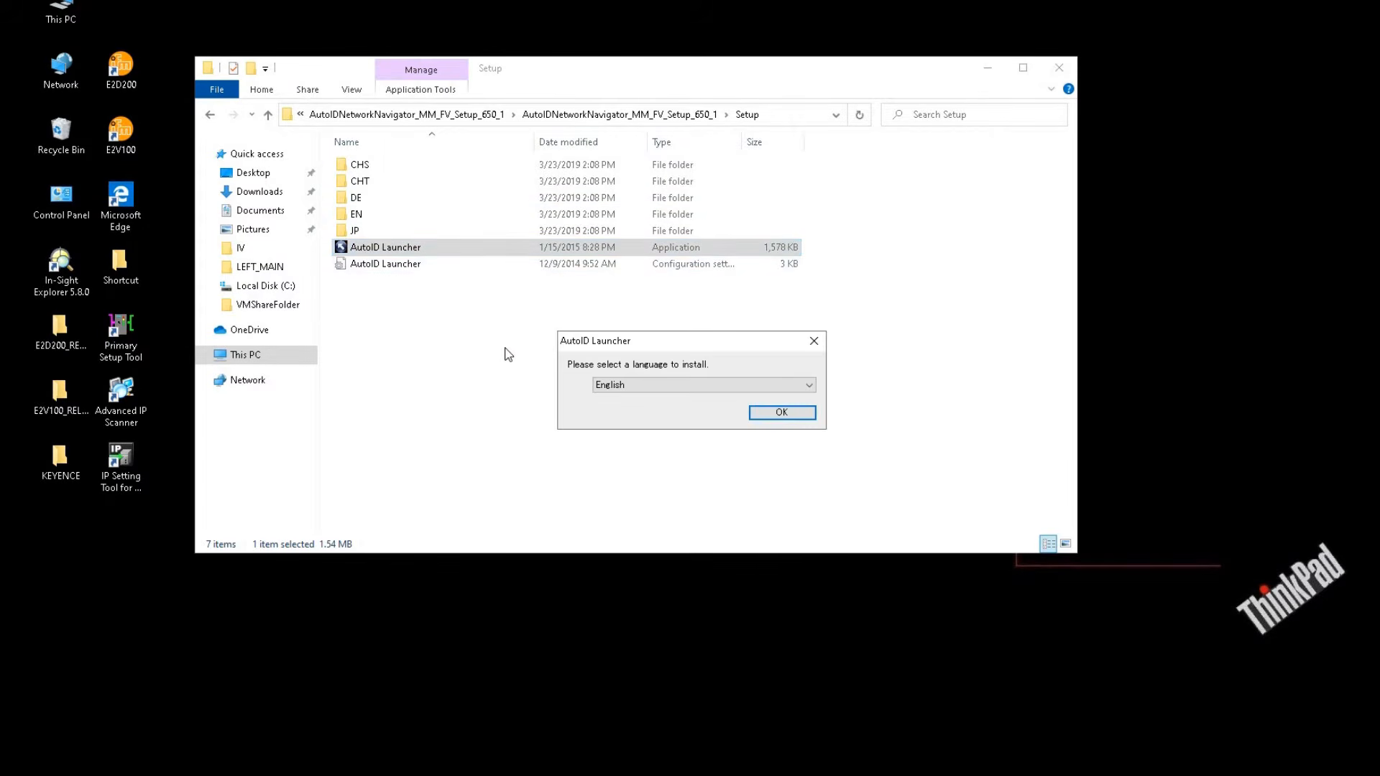
Install AutoID Network Navigator in English to the default destination folder and finish the wizard
{"action": "left_click", "coordinate": [781, 413]}
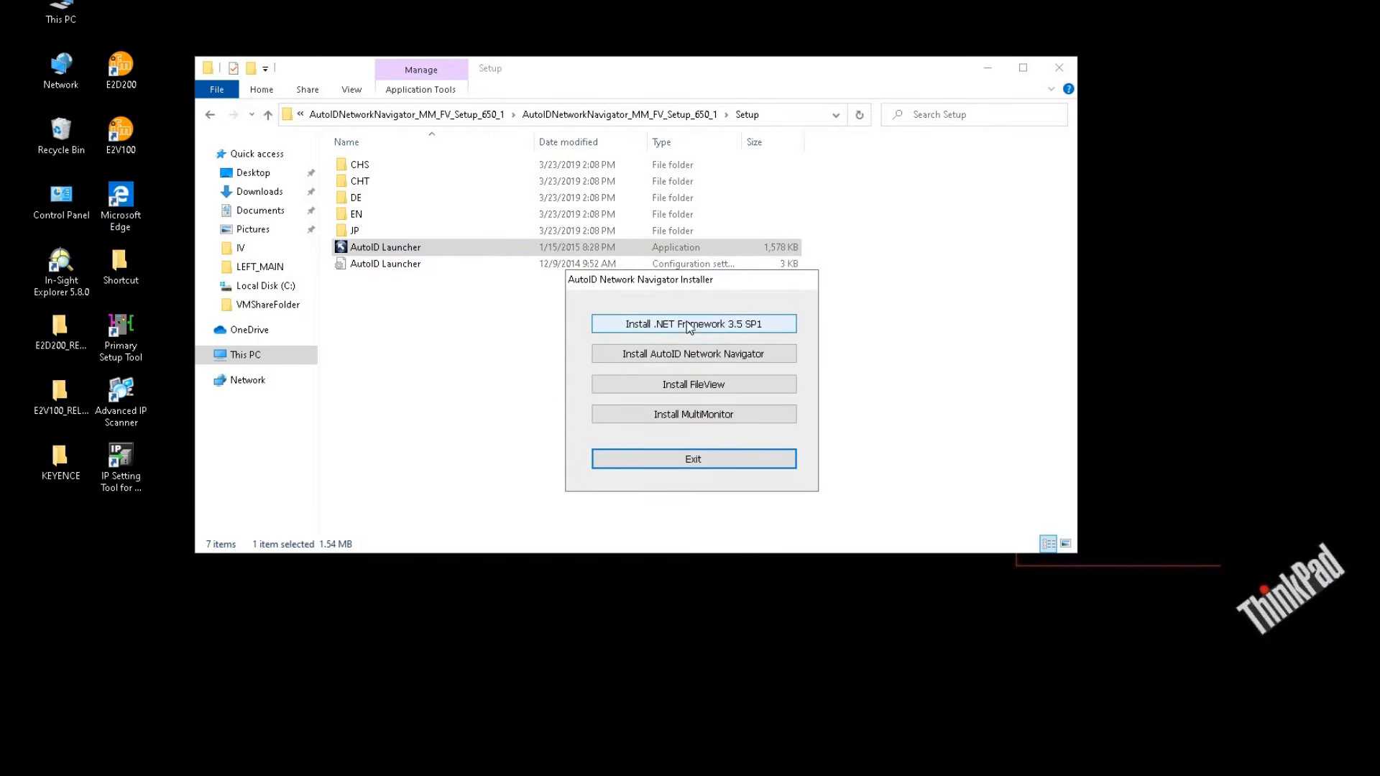
{"action": "left_click", "coordinate": [734, 329]}
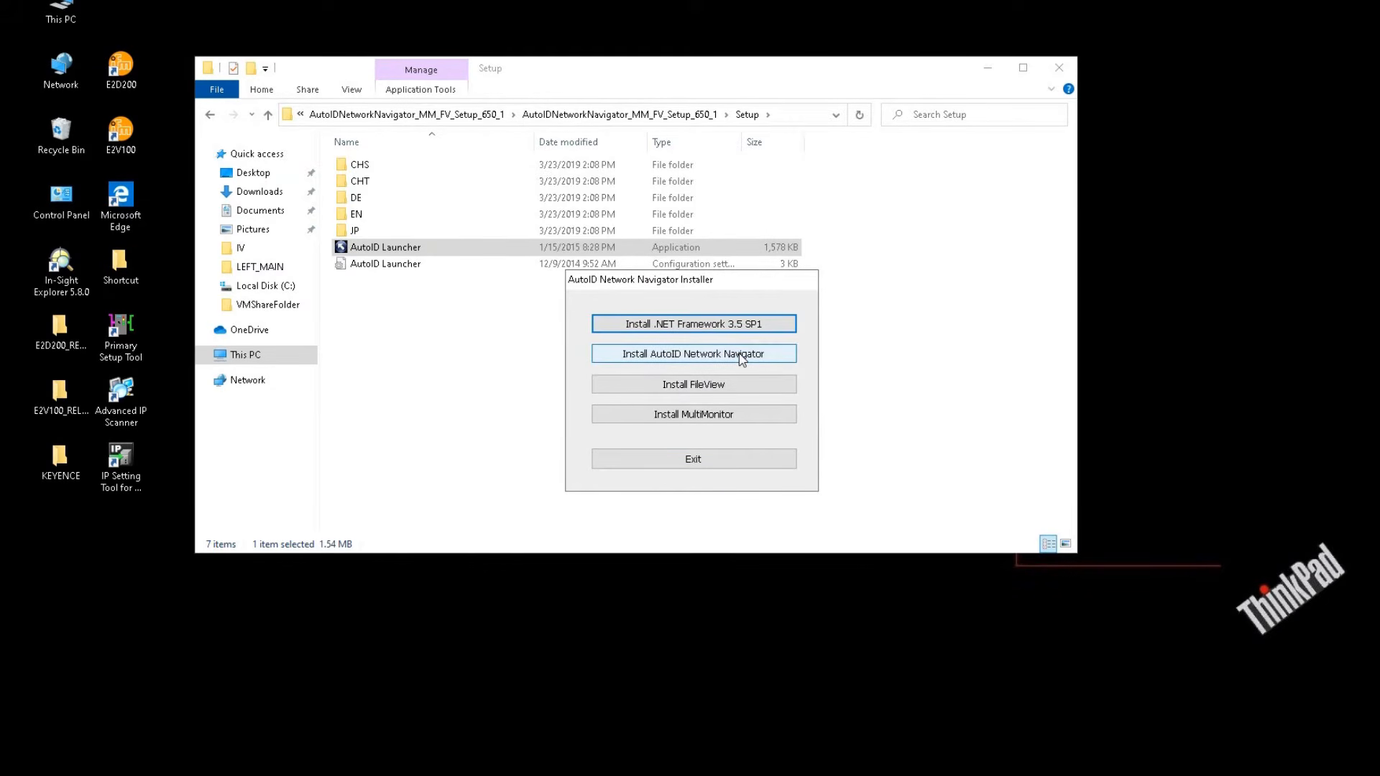
{"action": "left_click", "coordinate": [678, 356]}
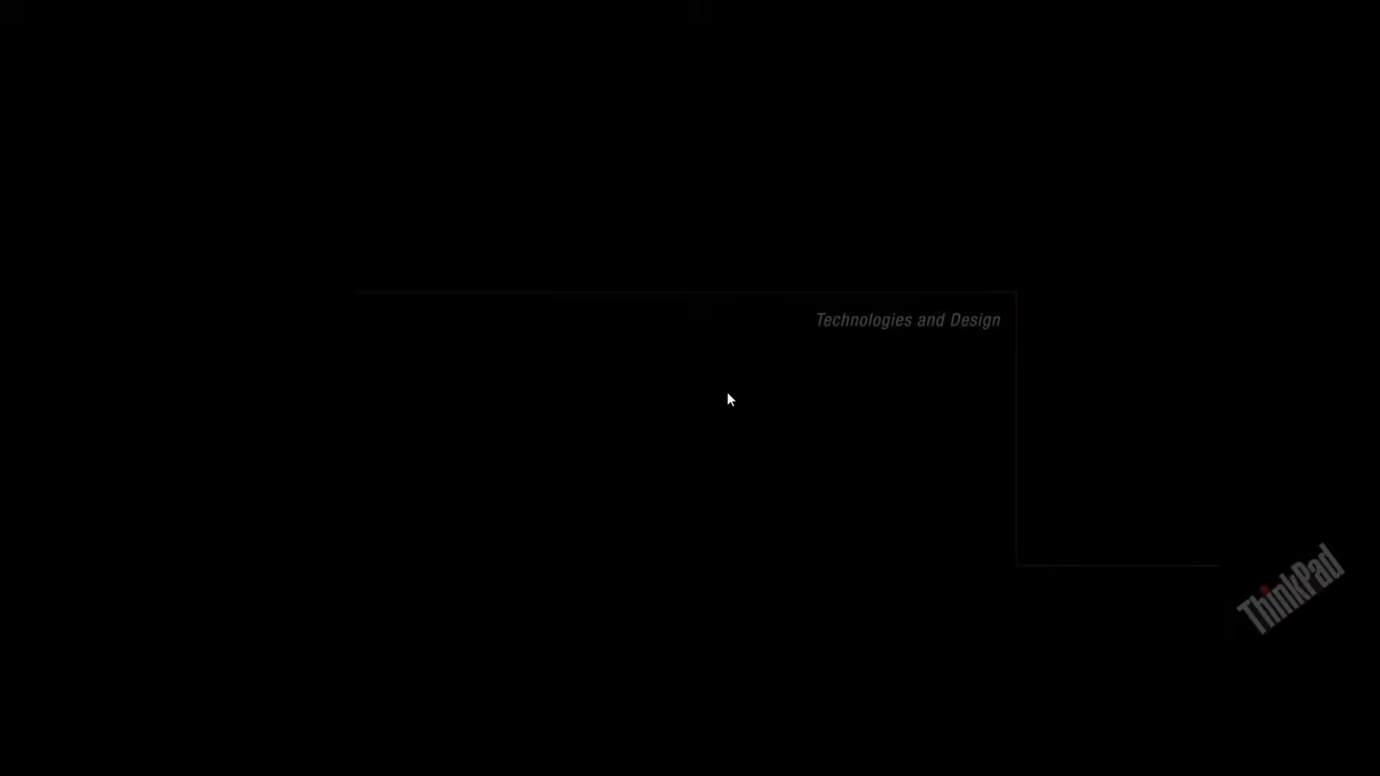
{"action": "left_click", "coordinate": [610, 494]}
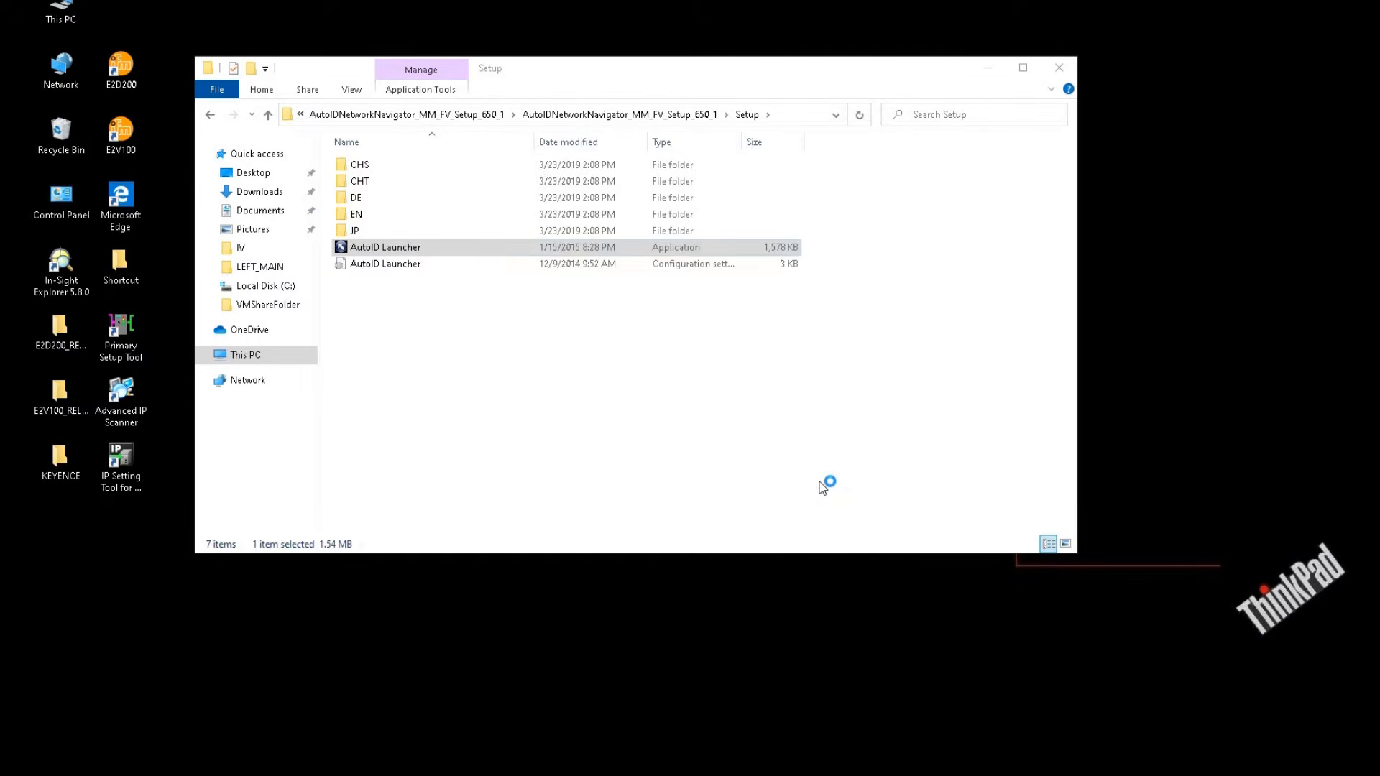
{"action": "left_click", "coordinate": [783, 517]}
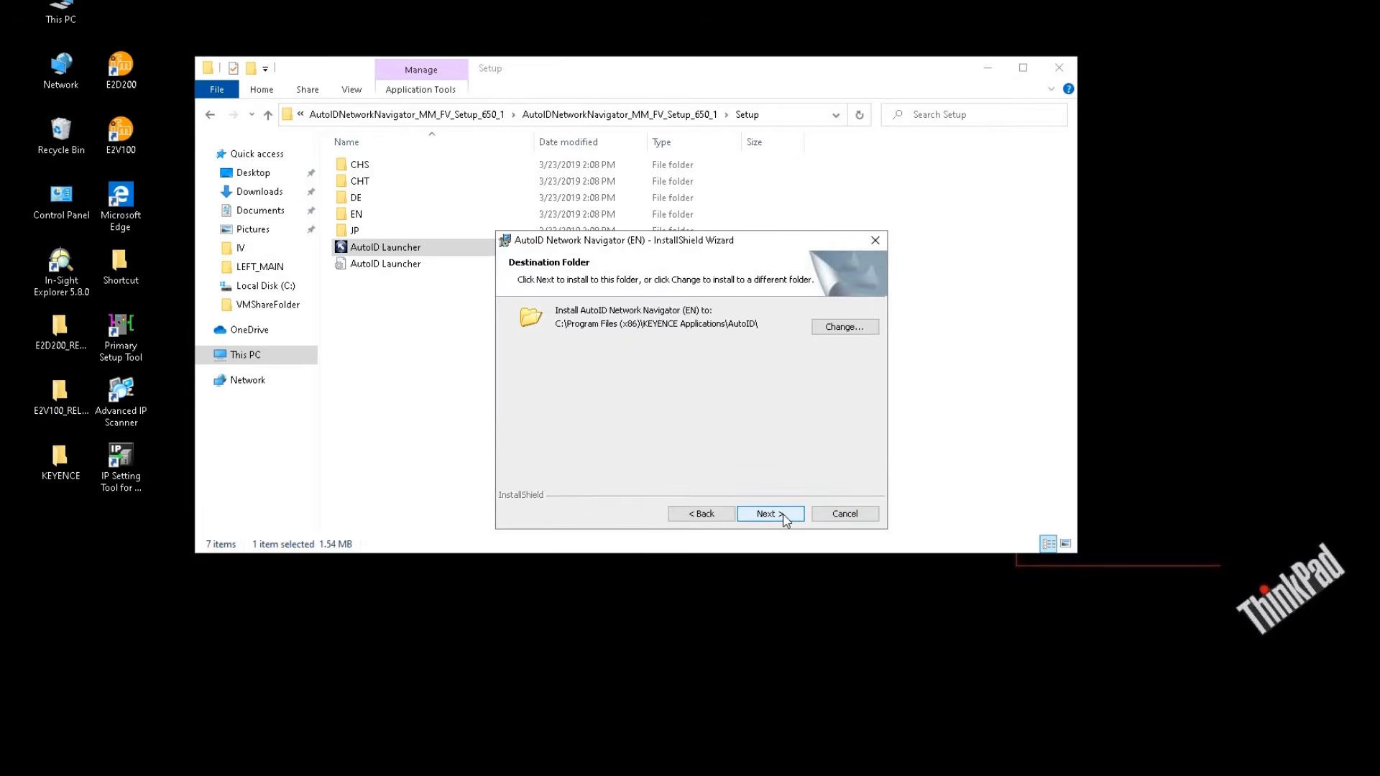
{"action": "left_click", "coordinate": [783, 516]}
{"action": "left_click", "coordinate": [783, 516]}
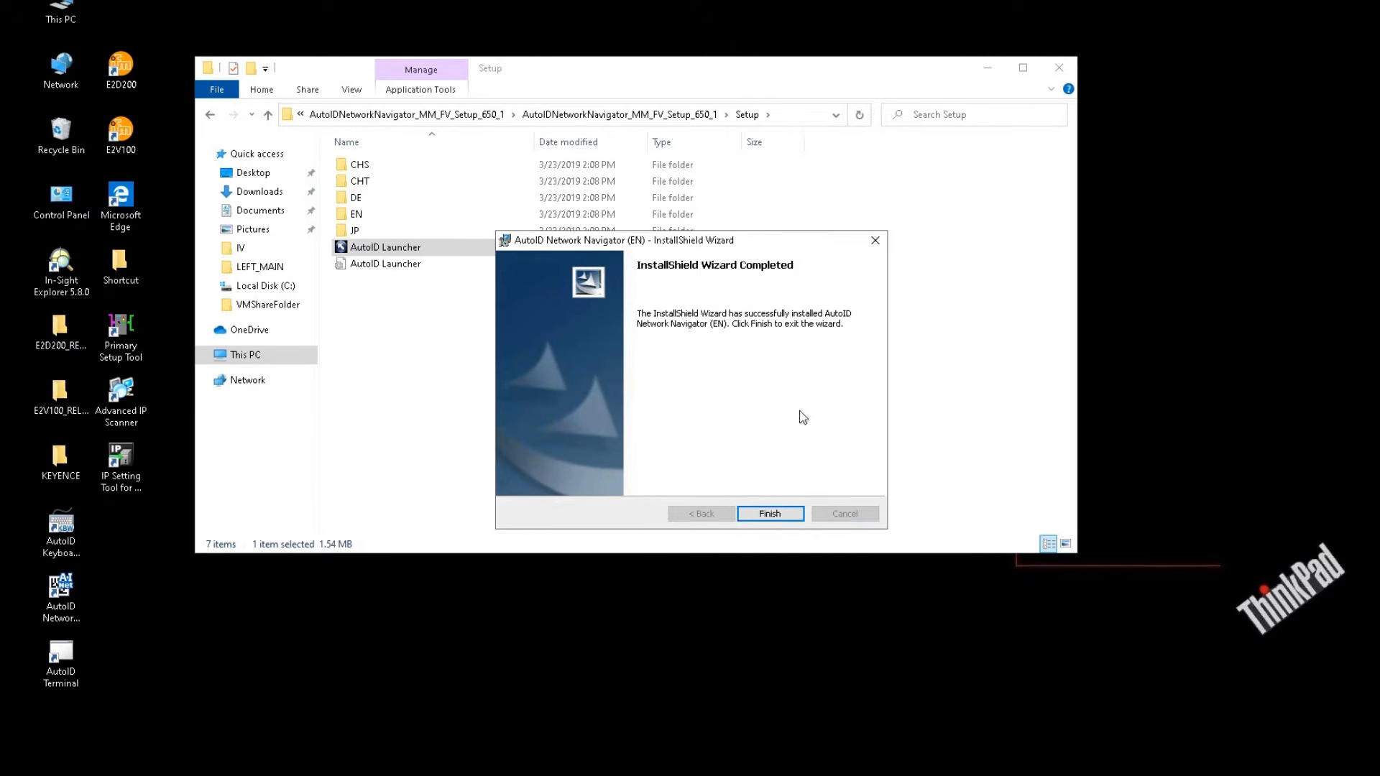
{"action": "left_click", "coordinate": [778, 515]}
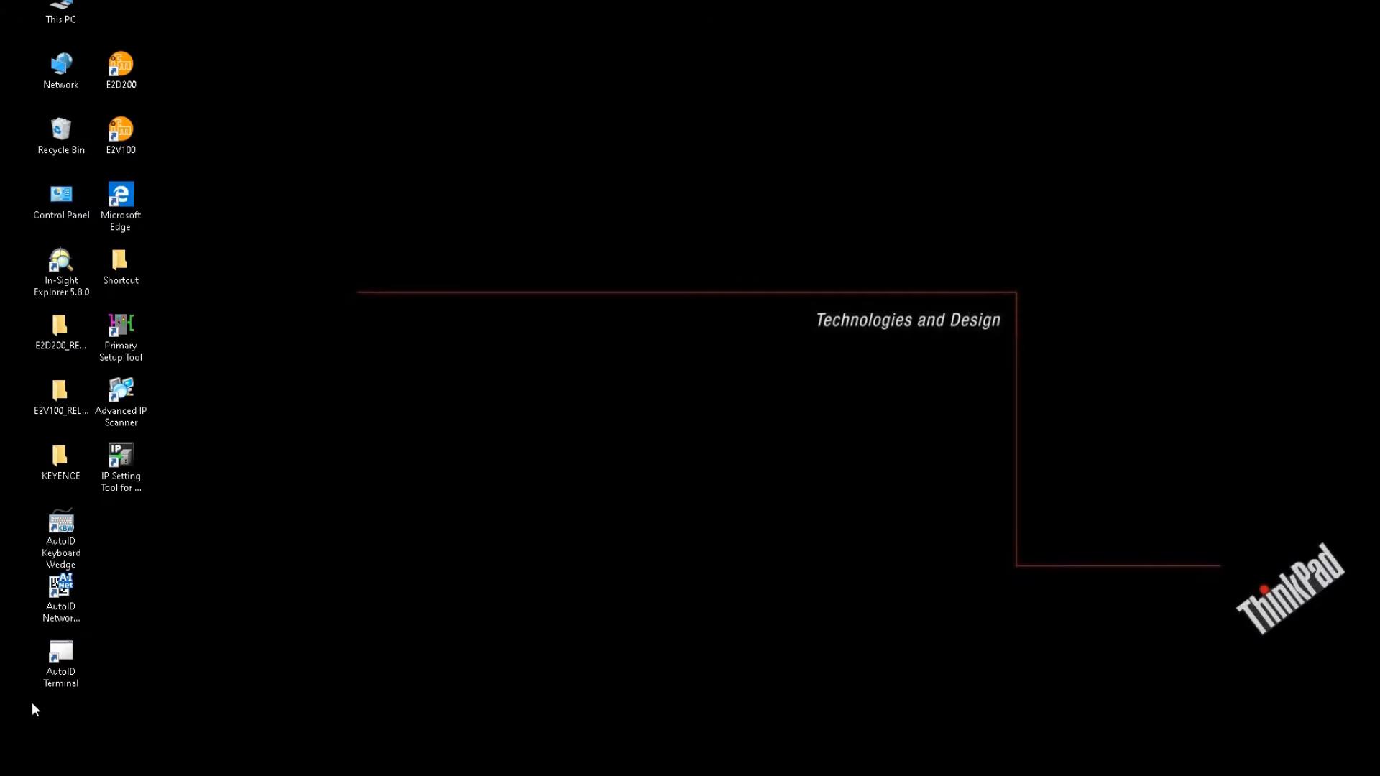
Move the three AutoID shortcuts to the top of the desktop and launch AutoID Network Navigator
{"action": "left_click_drag", "start_coordinate": [71, 761], "coordinate": [216, 108]}
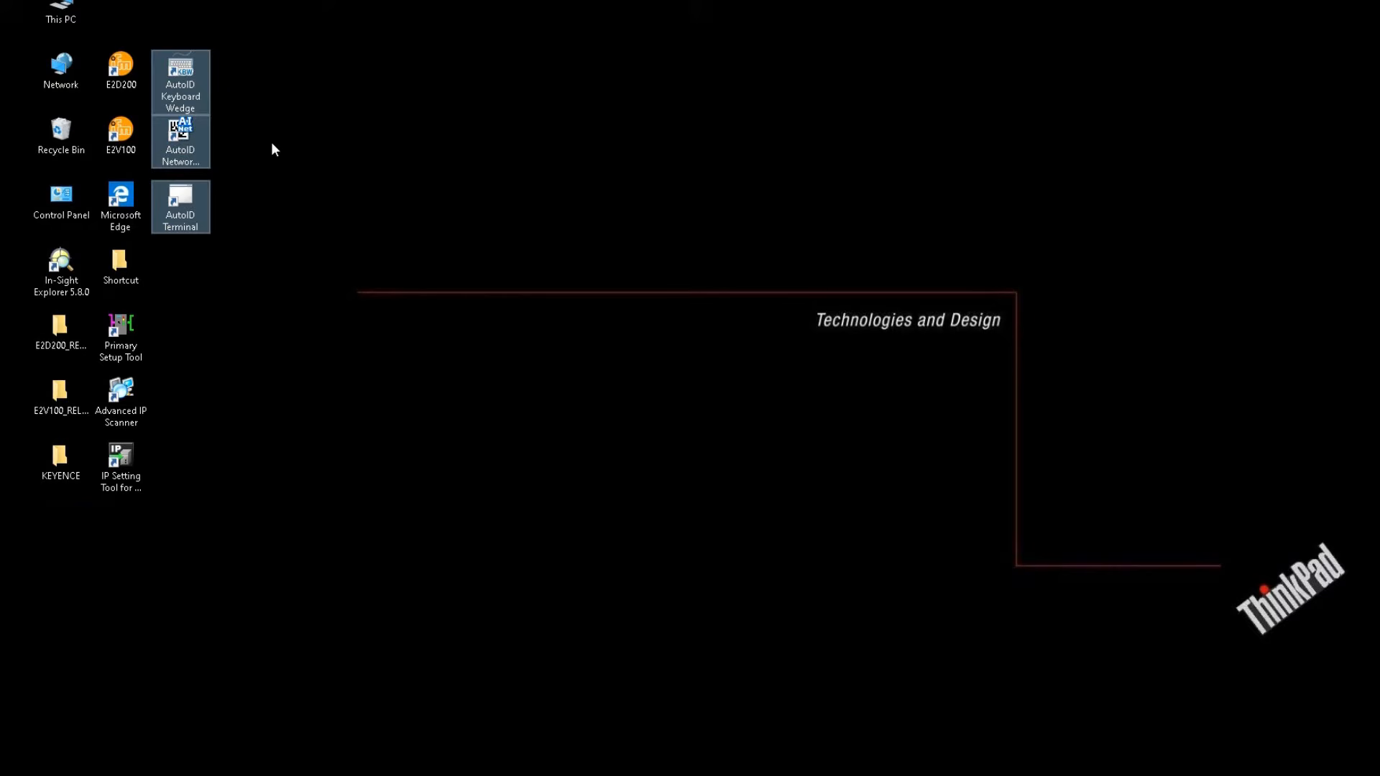
{"action": "left_click", "coordinate": [269, 158]}
{"action": "left_click", "coordinate": [191, 153]}
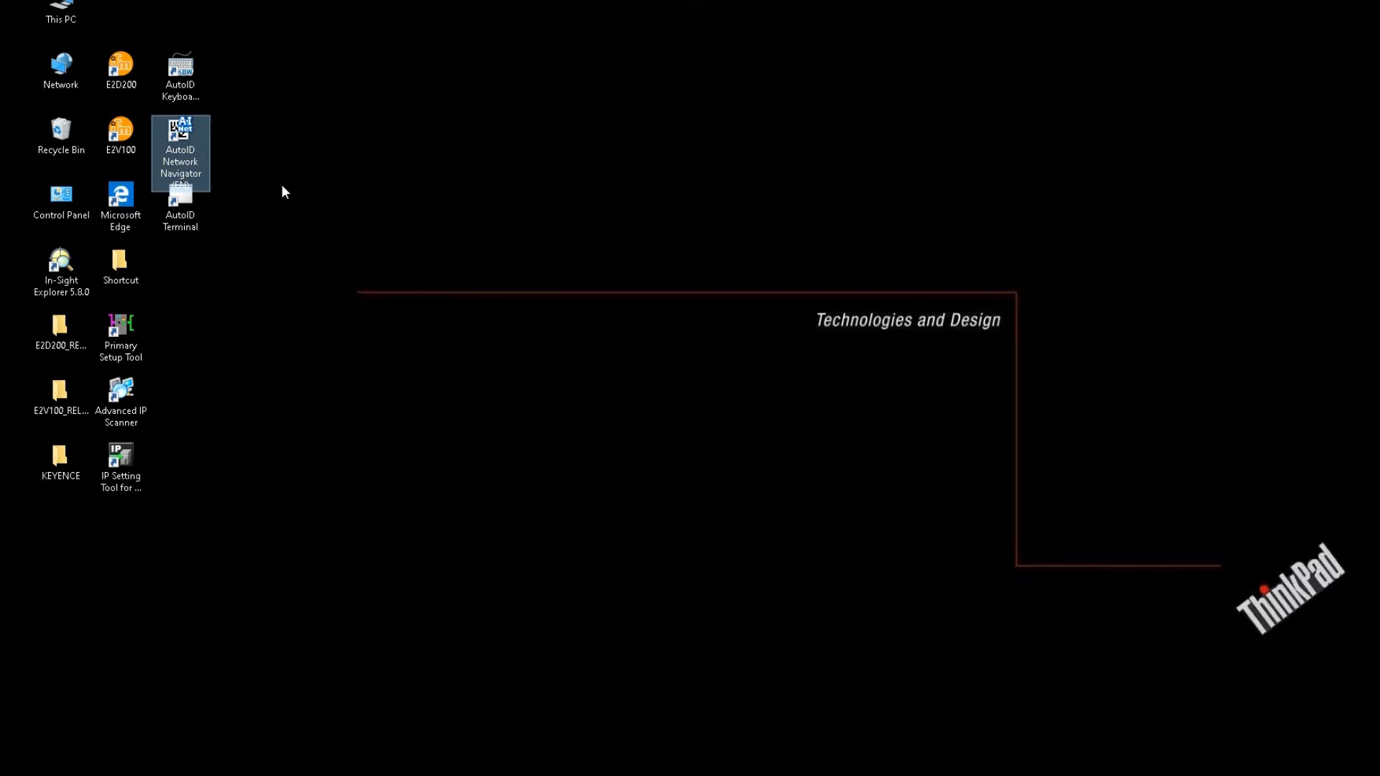
{"action": "left_click_drag", "start_coordinate": [243, 89], "coordinate": [244, 92]}
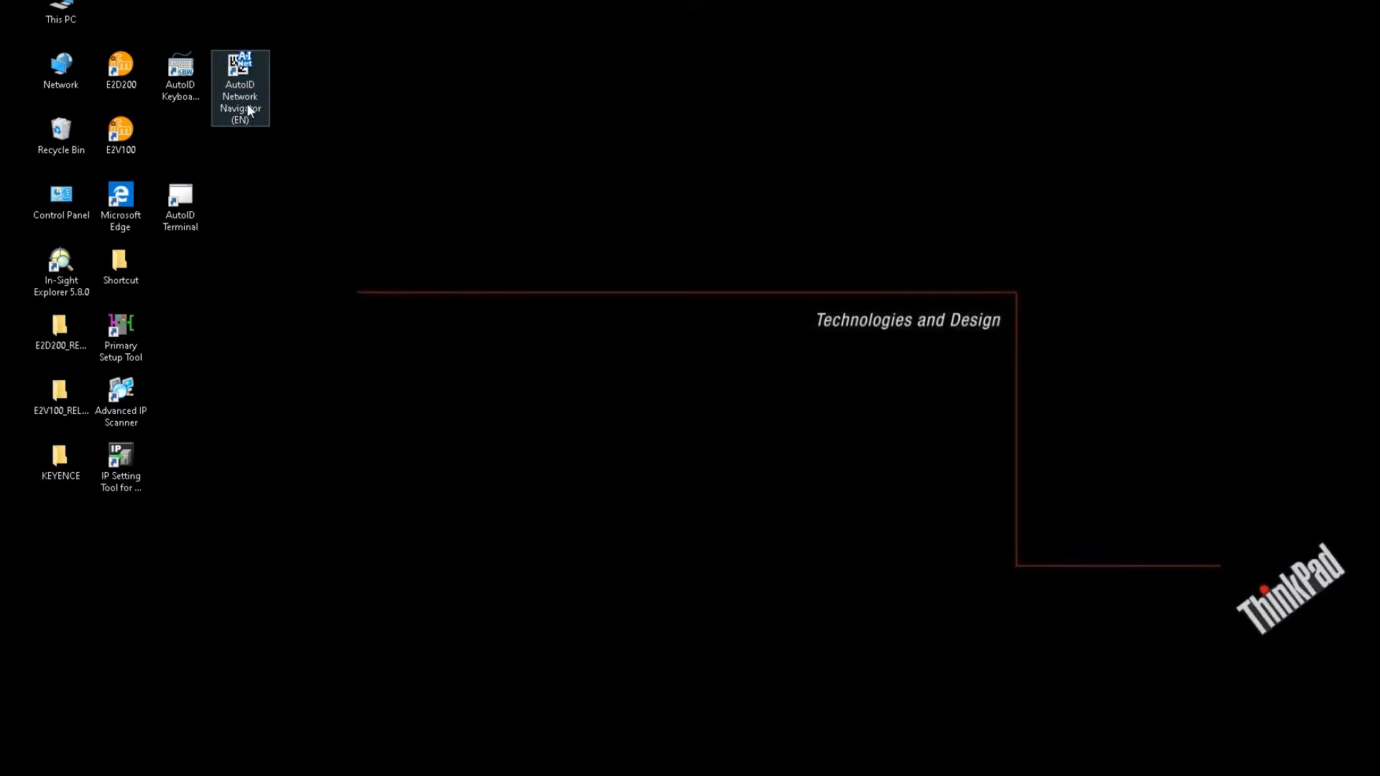
{"action": "left_click", "coordinate": [236, 144]}
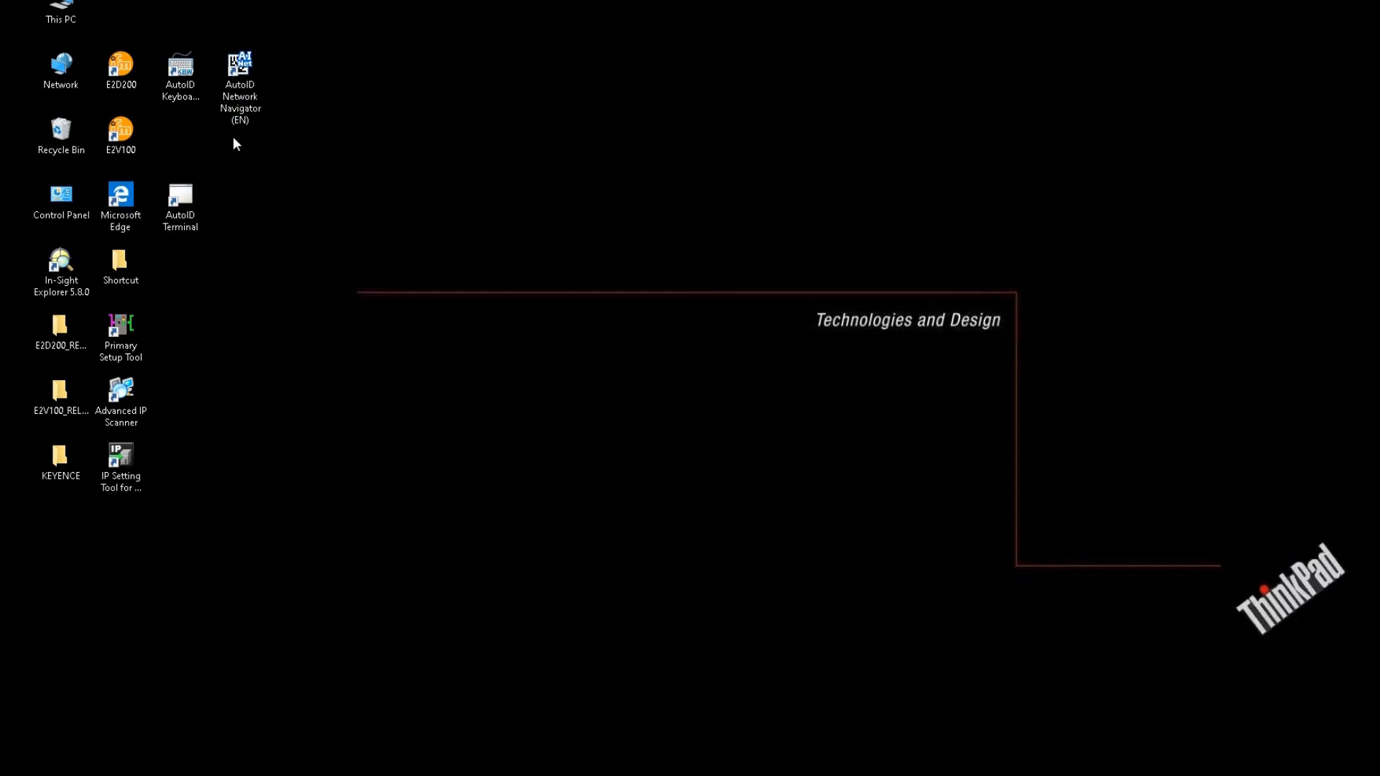
{"action": "double_click", "coordinate": [259, 115]}
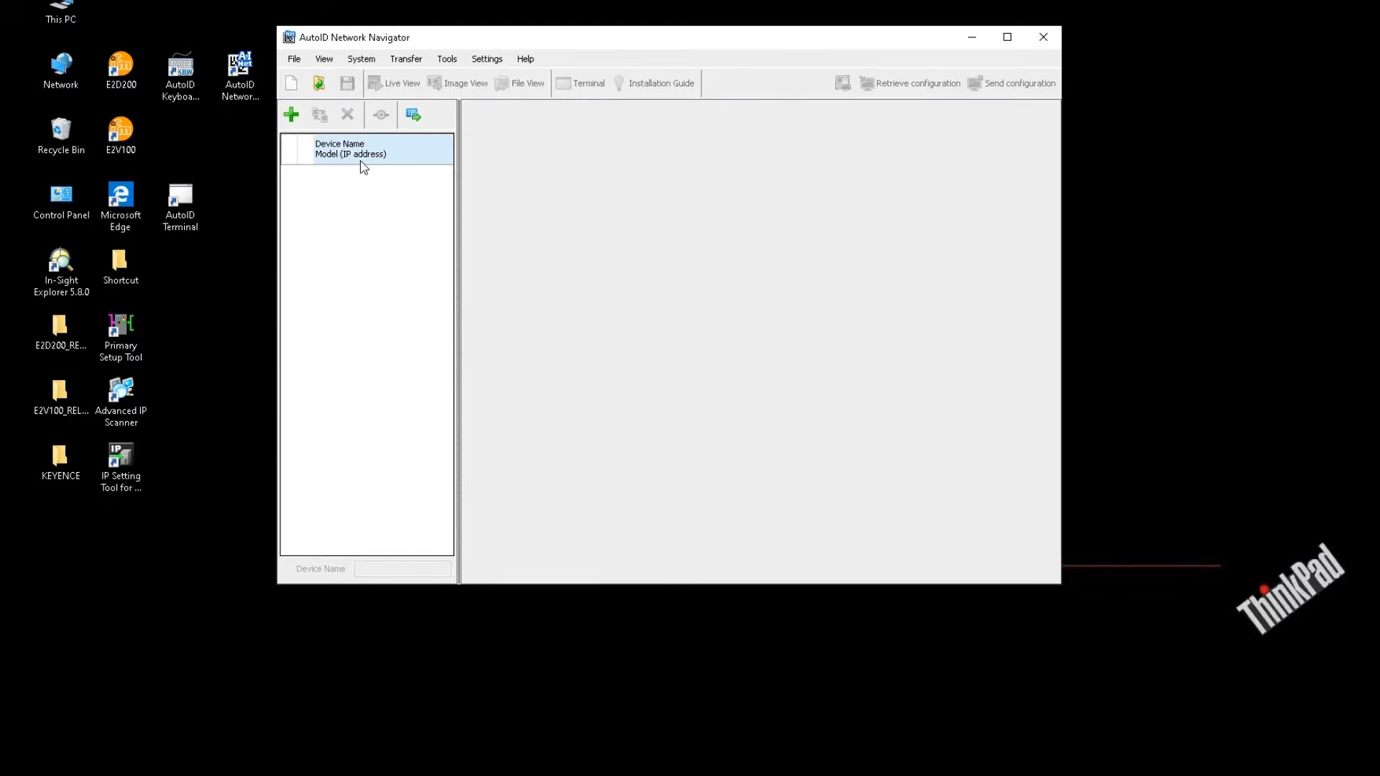
Register a reader over Ethernet via the PC's 192.168.0.26 LAN adapter, verifying its IP details
{"action": "left_click", "coordinate": [289, 120]}
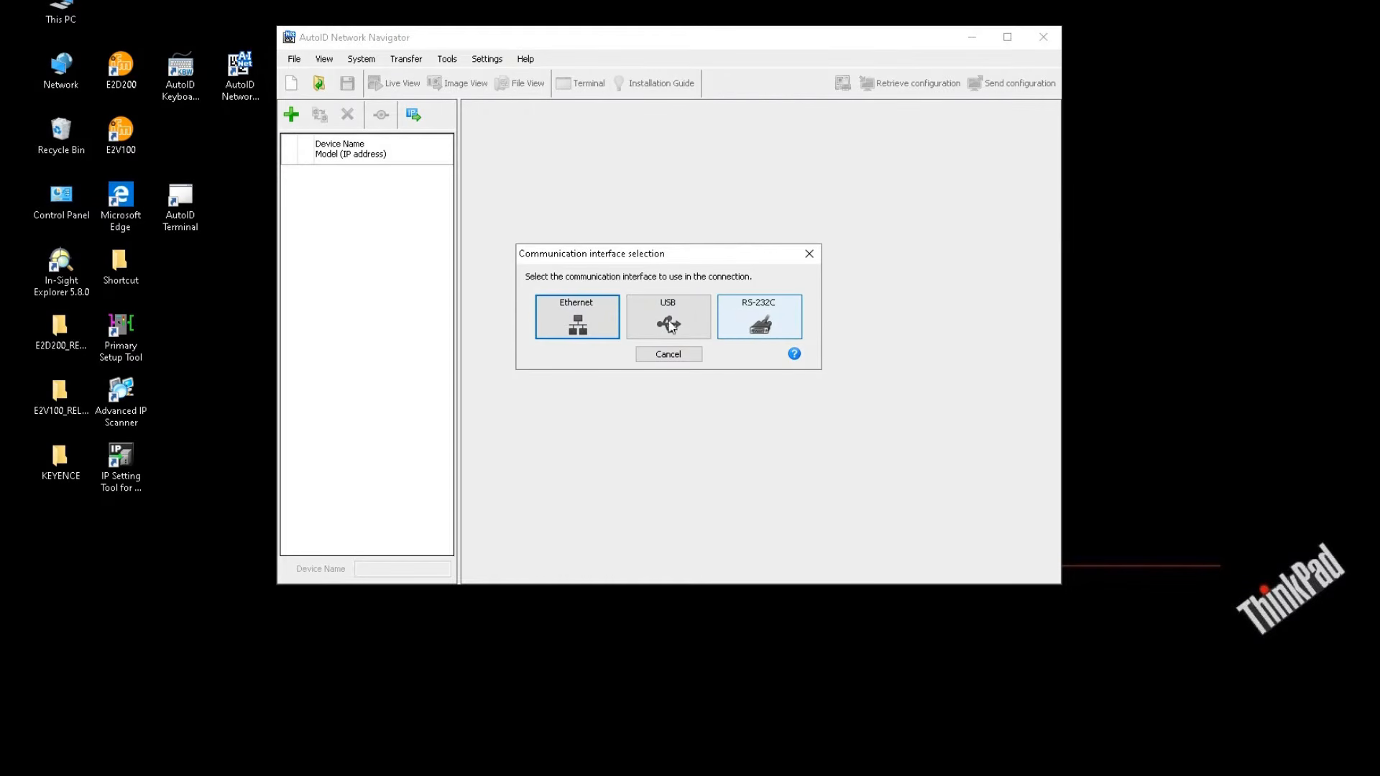
{"action": "left_click", "coordinate": [578, 330]}
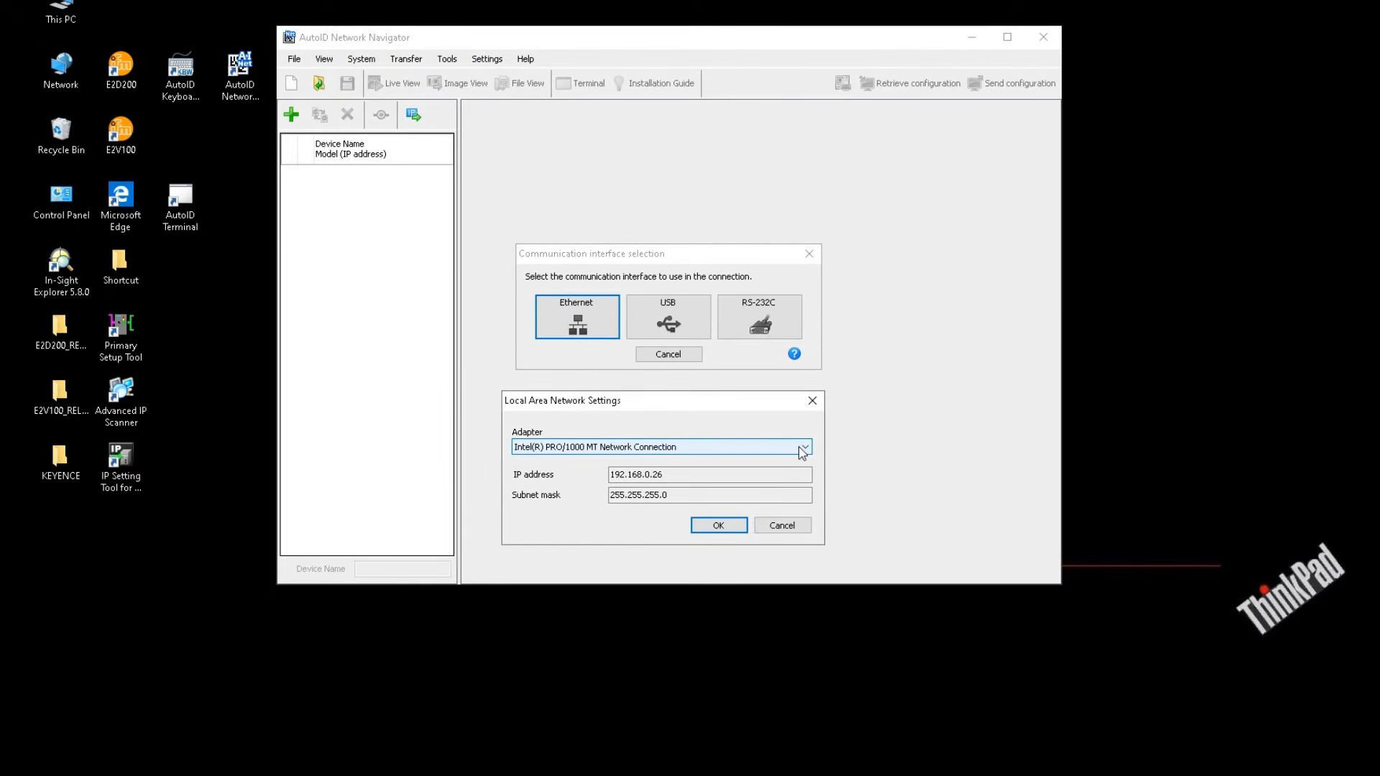
{"action": "left_click", "coordinate": [799, 447]}
{"action": "left_click", "coordinate": [773, 450]}
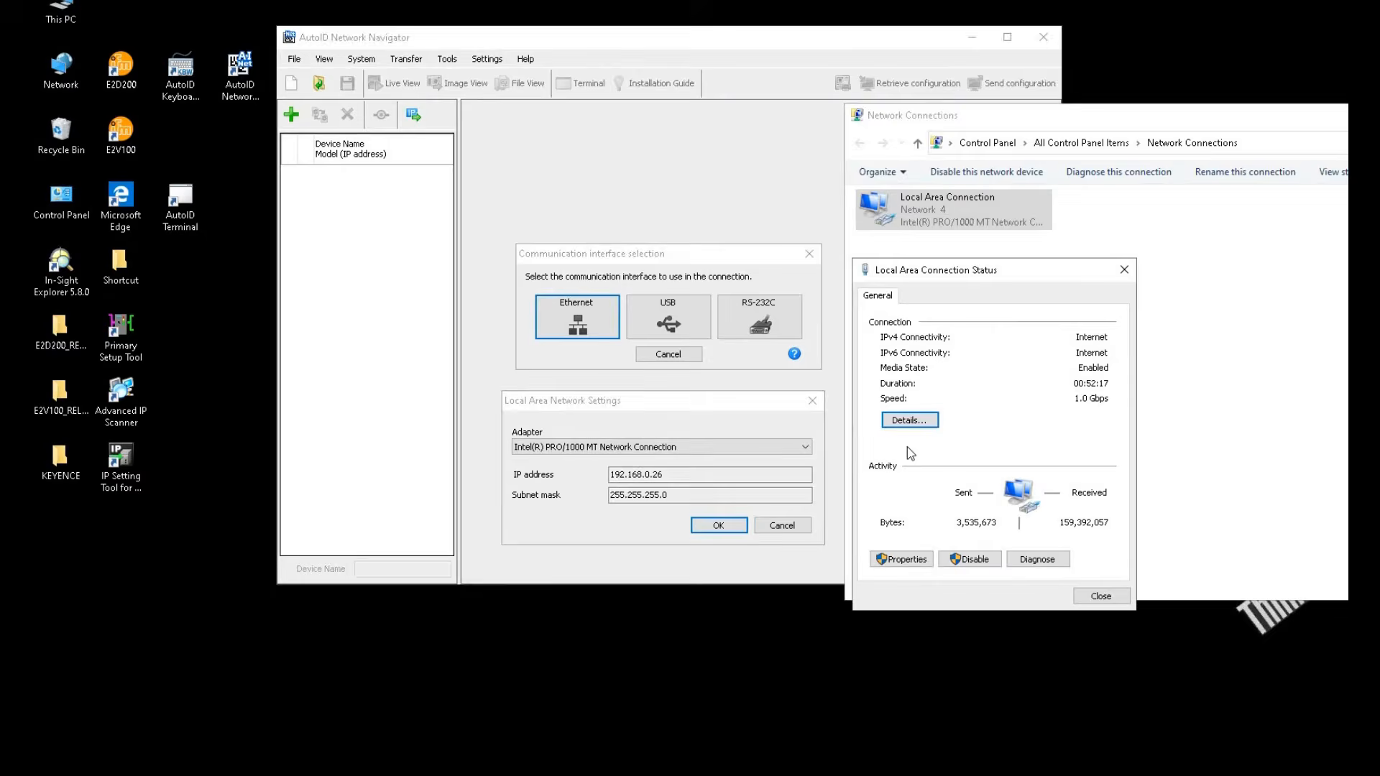
{"action": "left_click", "coordinate": [912, 423]}
{"action": "left_click_drag", "start_coordinate": [1302, 324], "coordinate": [1092, 336]}
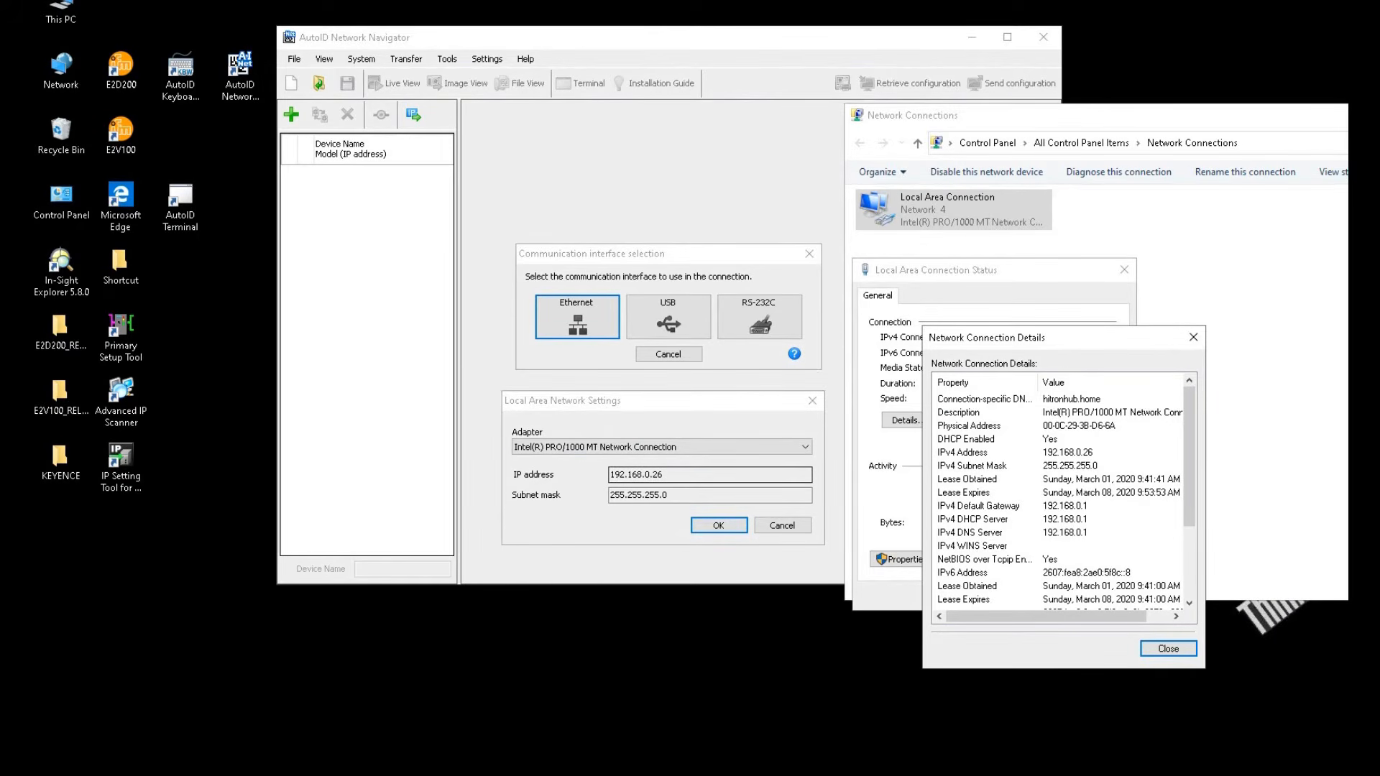
{"action": "left_click", "coordinate": [1193, 337]}
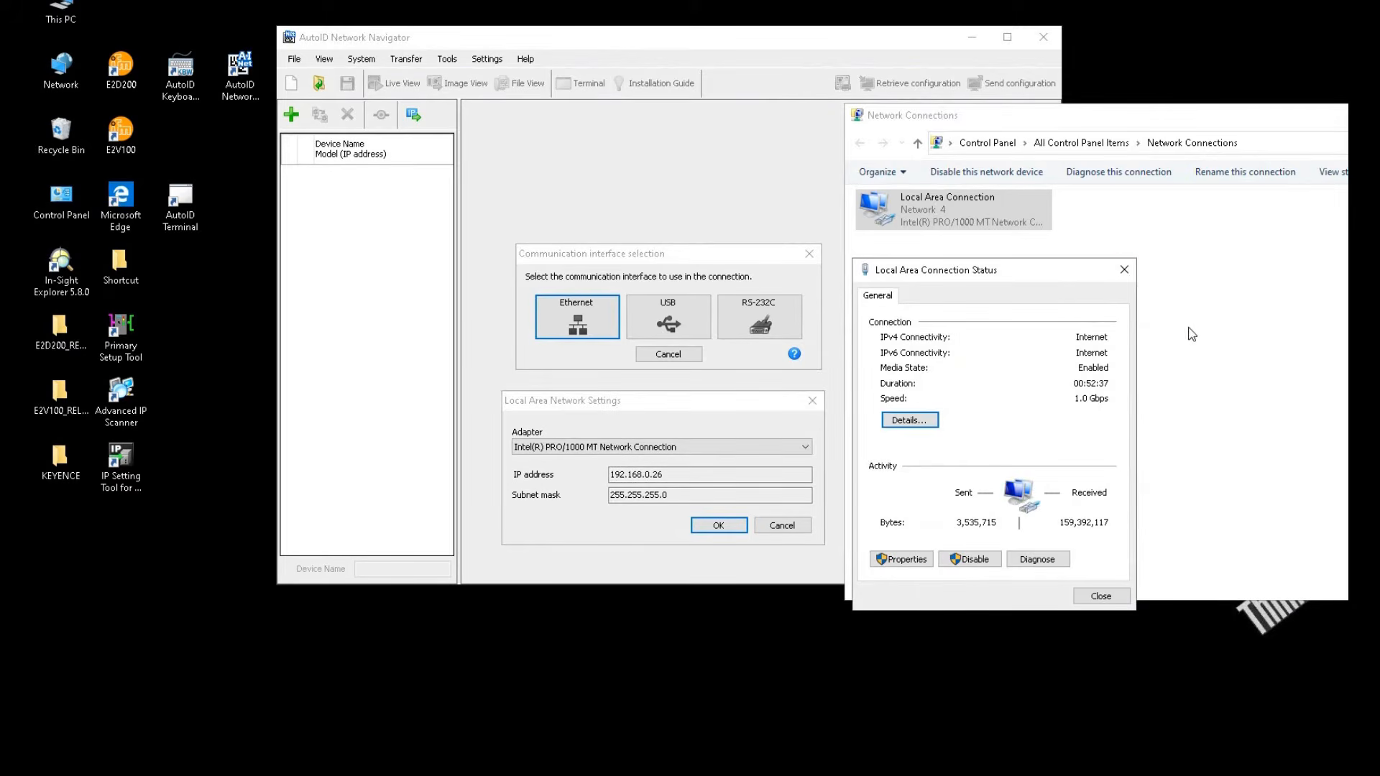
{"action": "left_click", "coordinate": [1123, 269]}
{"action": "left_click", "coordinate": [1124, 361]}
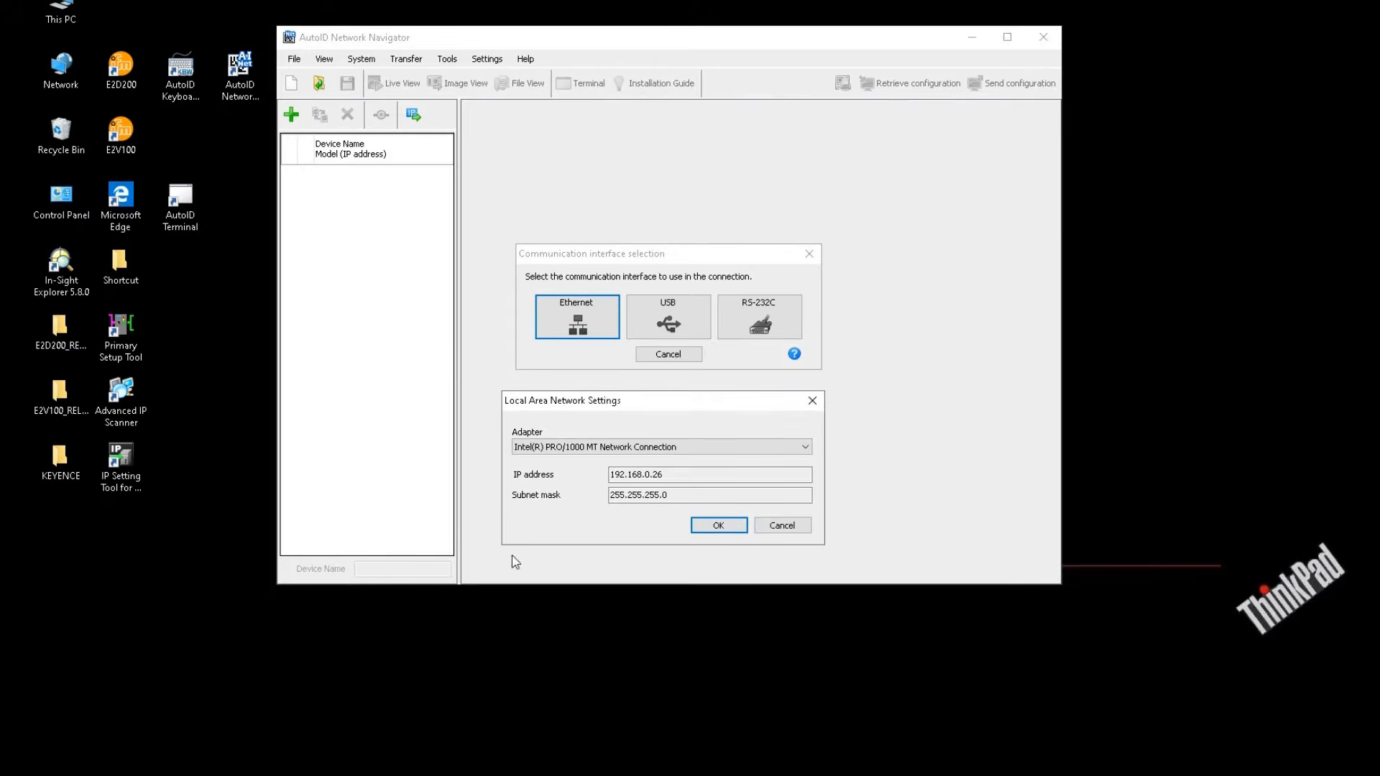
{"action": "left_click", "coordinate": [716, 526]}
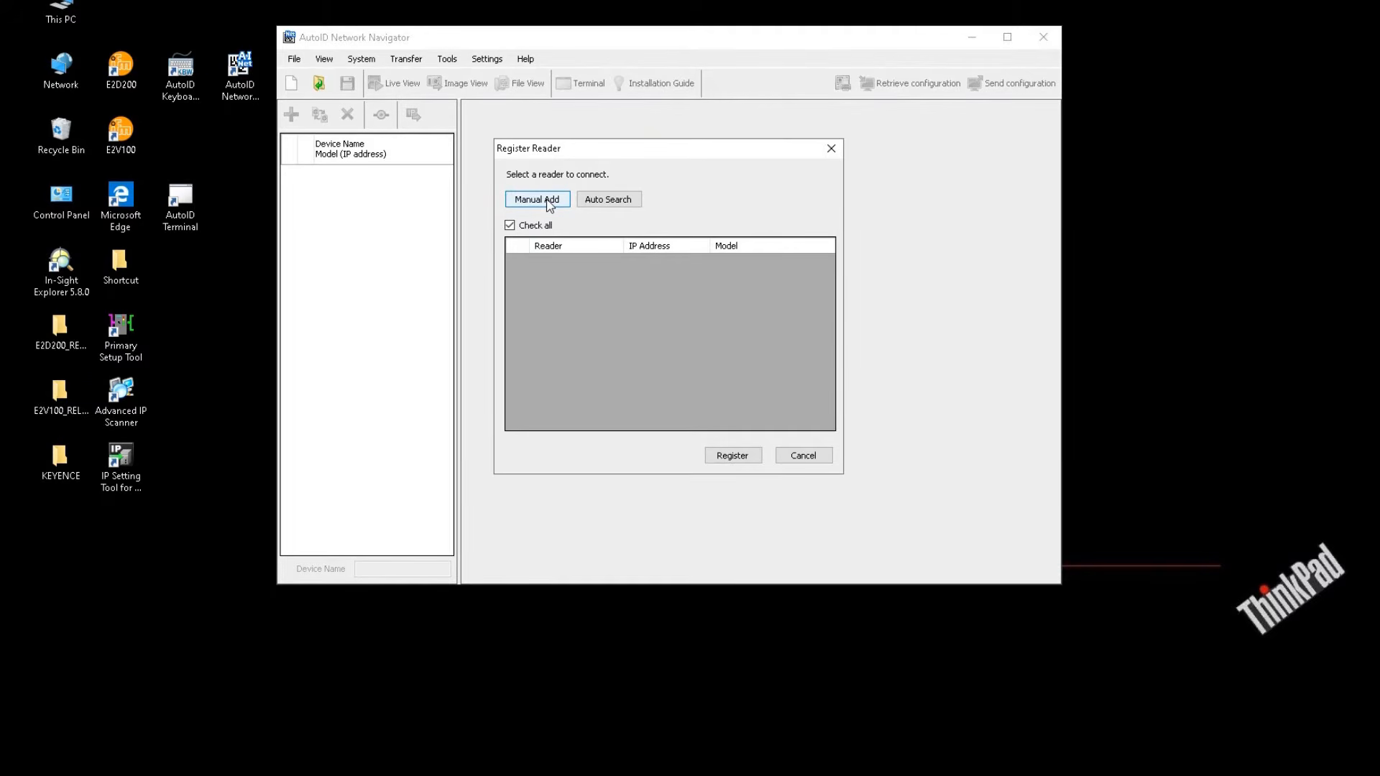
Run Auto Search in the Register Reader dialog to look for connected readers
{"action": "left_click", "coordinate": [604, 286]}
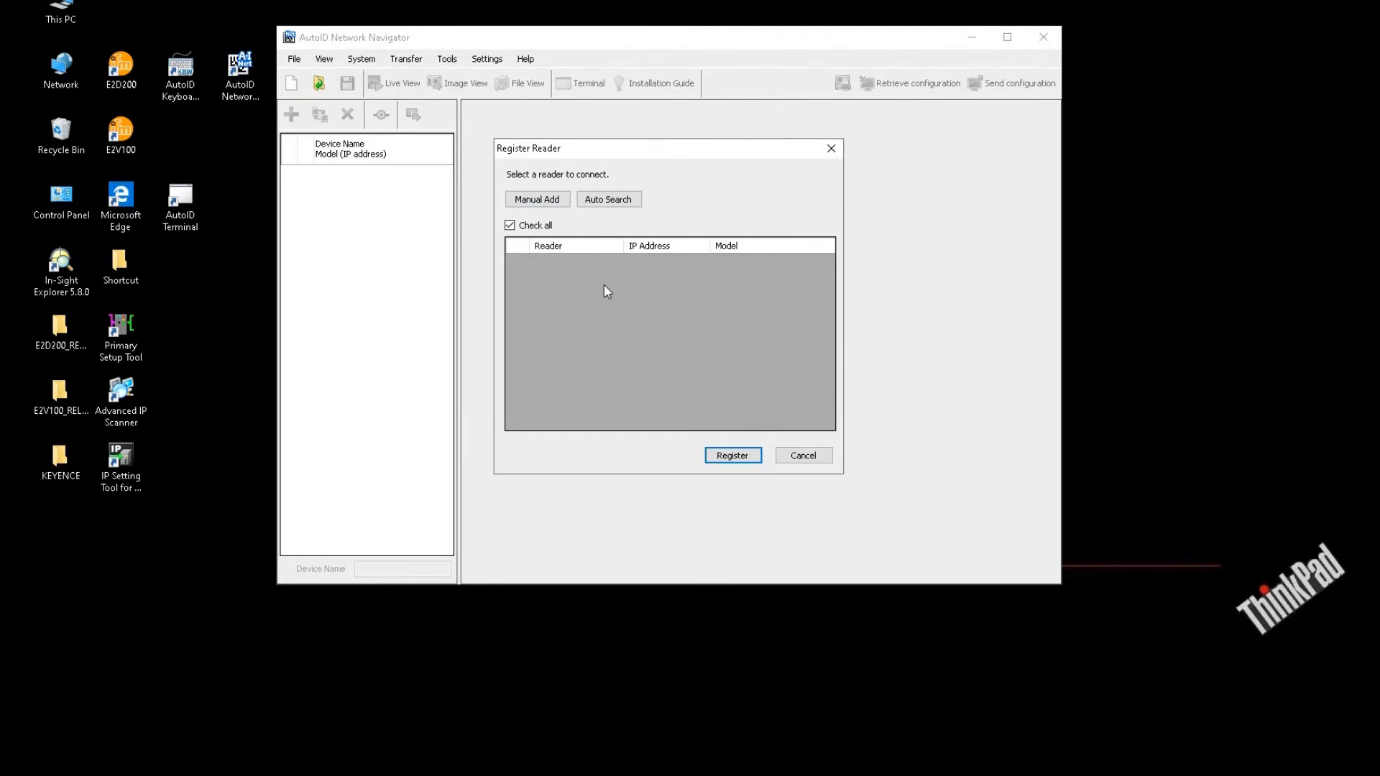
{"action": "left_click", "coordinate": [626, 202]}
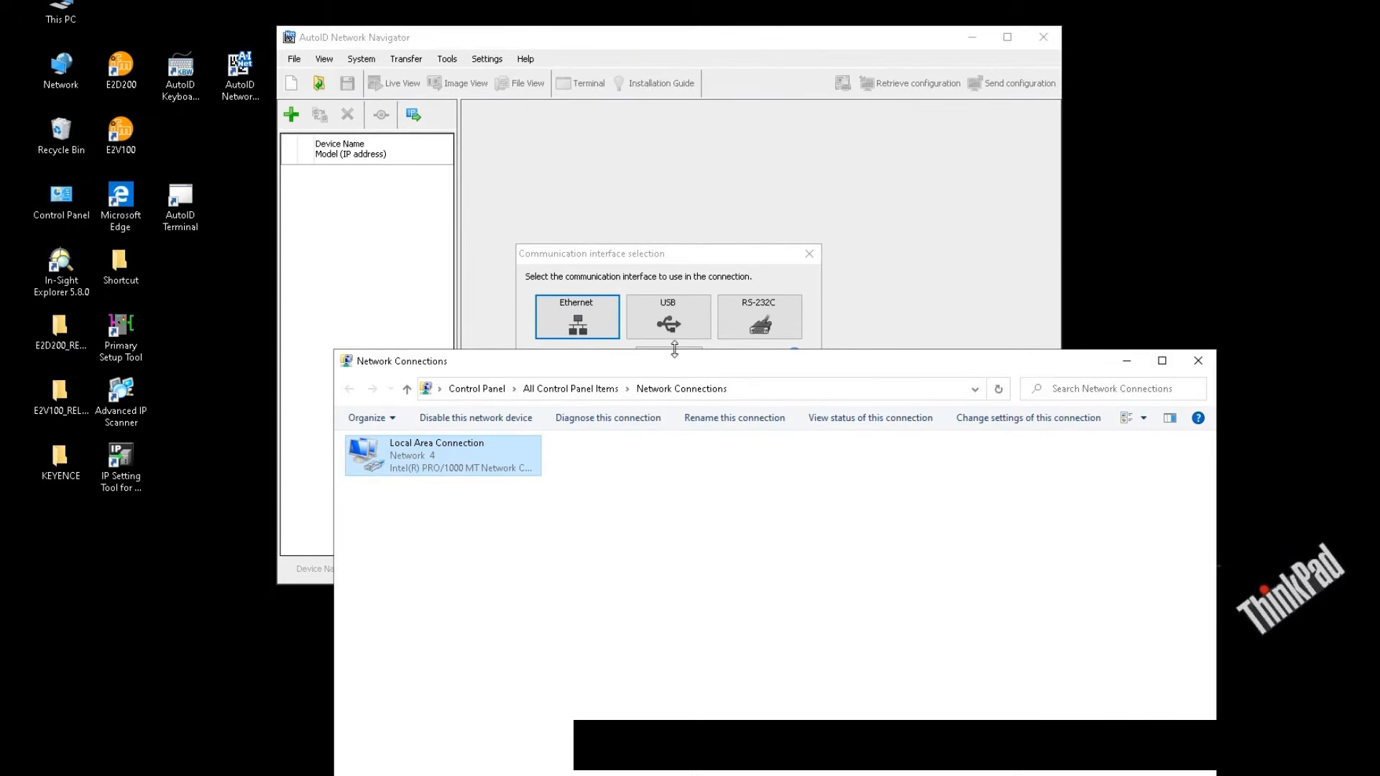
Verify Local Area Connection's IPv4 is 192.168.100.199 with mask 255.255.255.0, then close the adapter dialogs
{"action": "left_click_drag", "start_coordinate": [671, 368], "coordinate": [964, 248]}
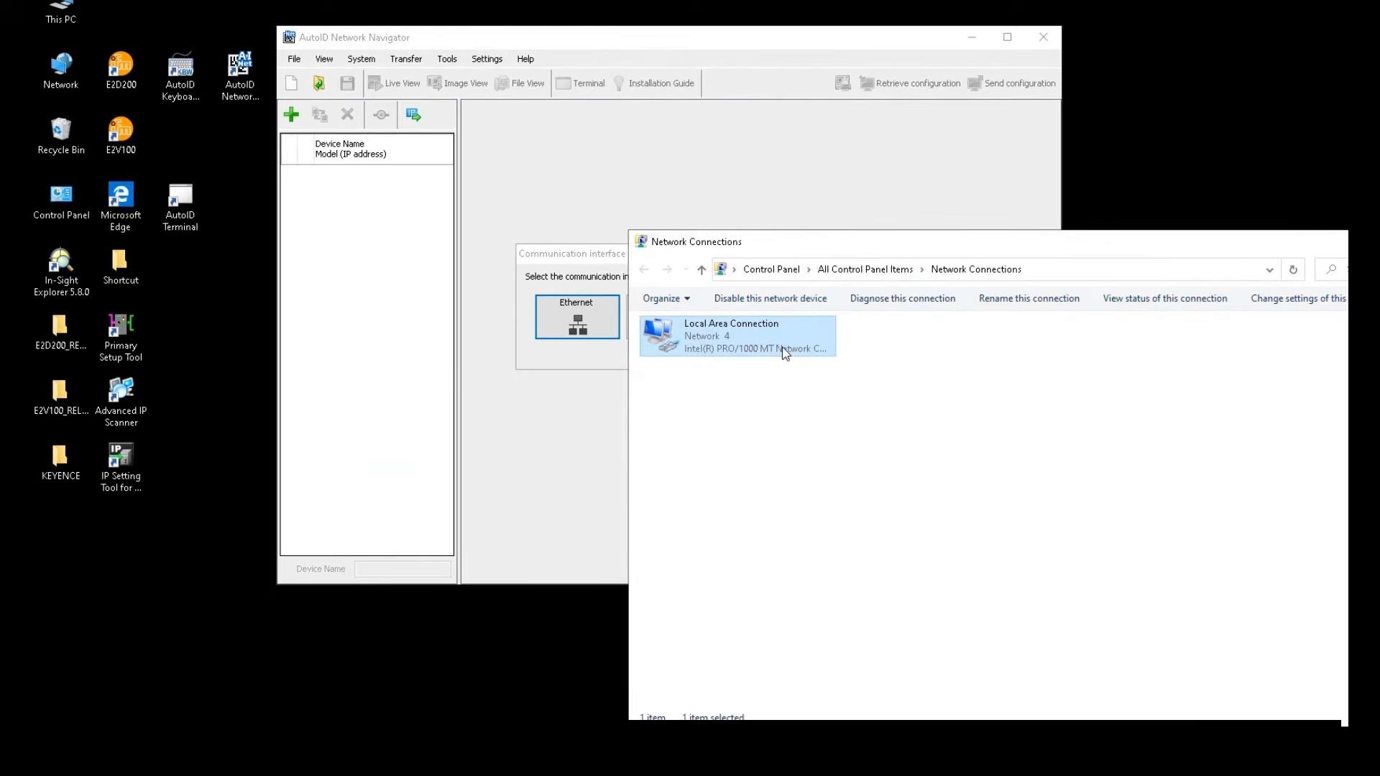
{"action": "double_click", "coordinate": [785, 347]}
{"action": "left_click", "coordinate": [599, 514]}
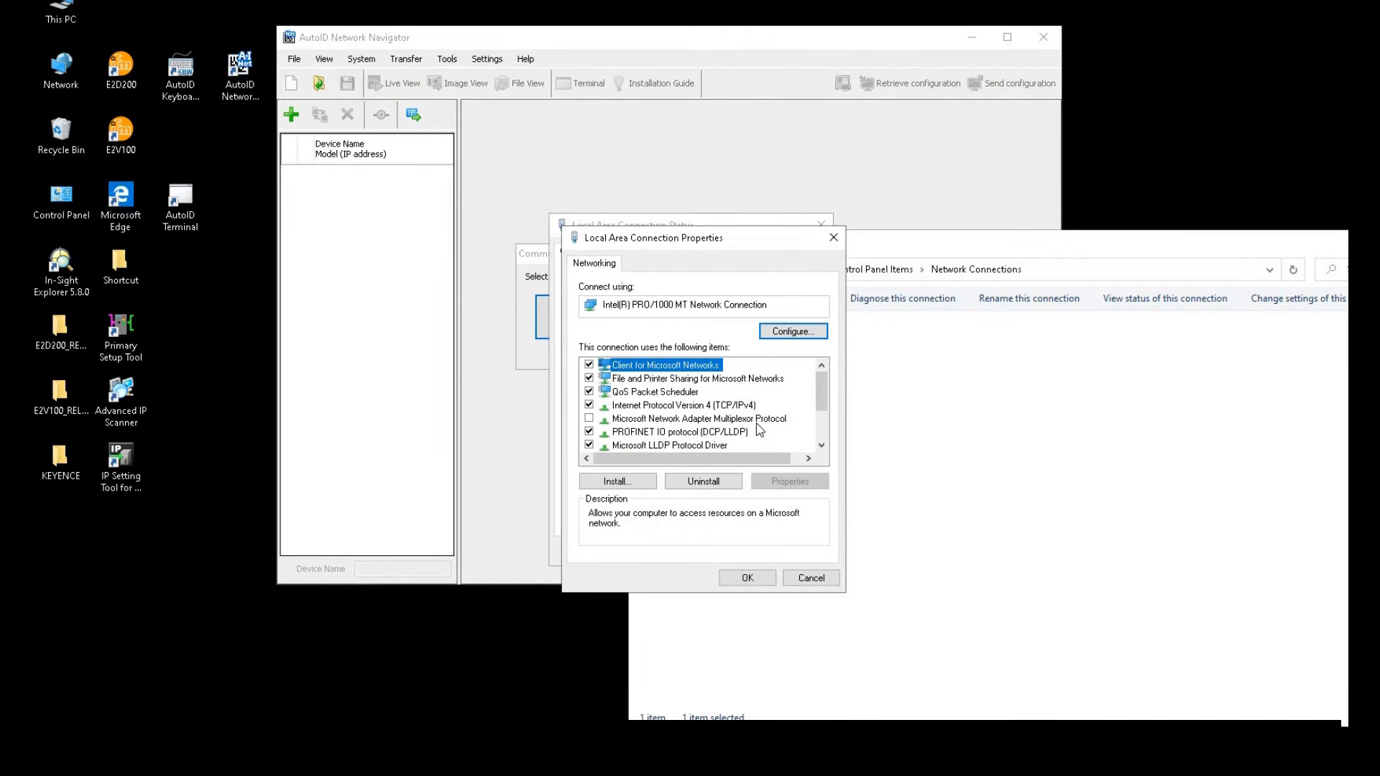
{"action": "double_click", "coordinate": [742, 407]}
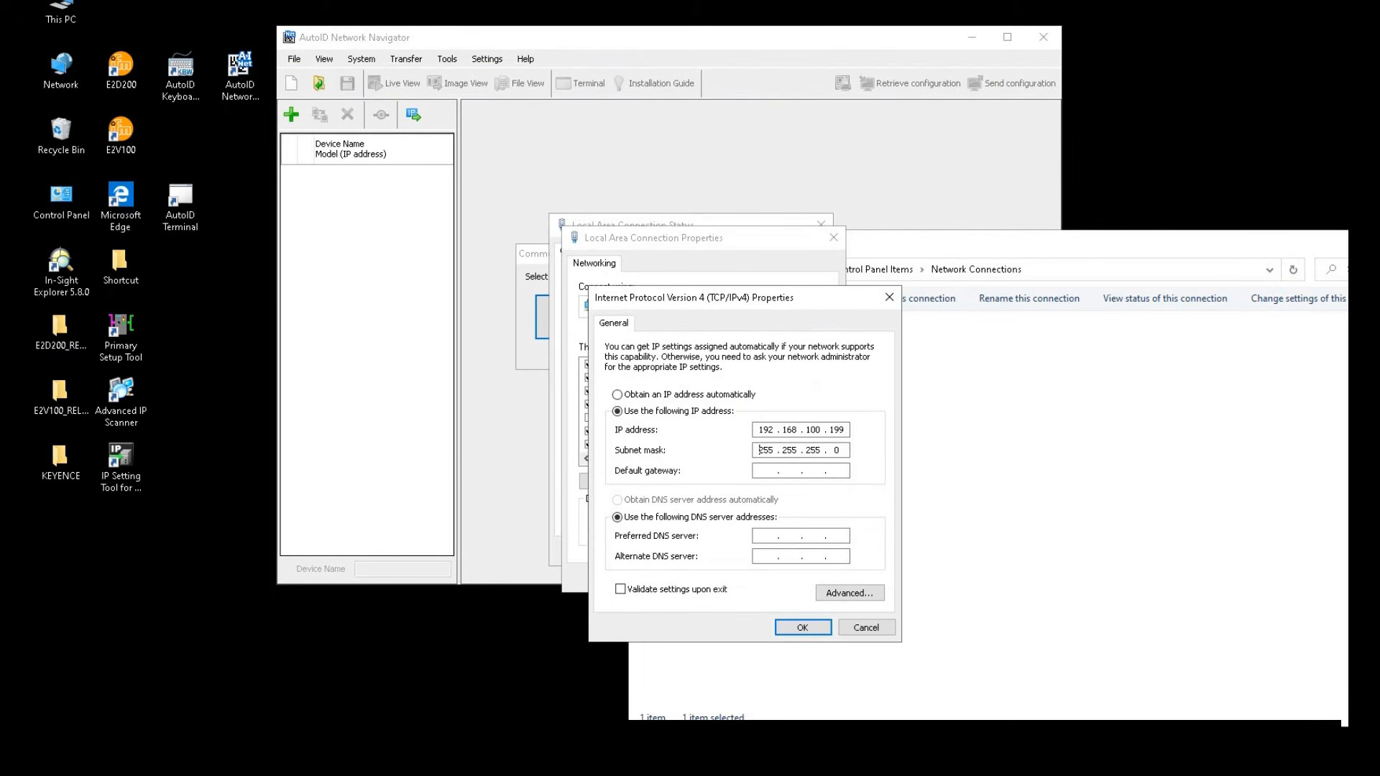
{"action": "double_click", "coordinate": [813, 429]}
{"action": "left_click", "coordinate": [809, 629]}
{"action": "left_click", "coordinate": [766, 579]}
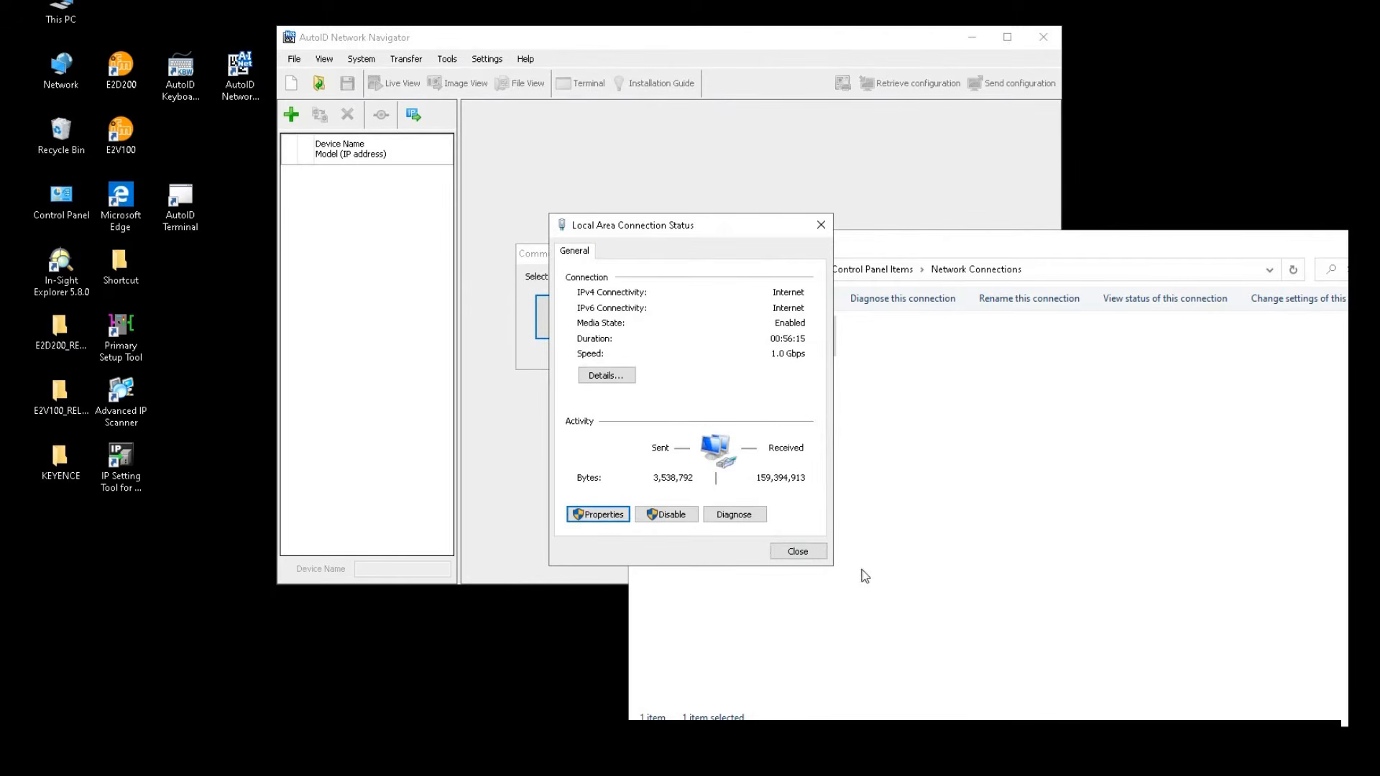
{"action": "left_click", "coordinate": [796, 554]}
{"action": "left_click", "coordinate": [596, 279]}
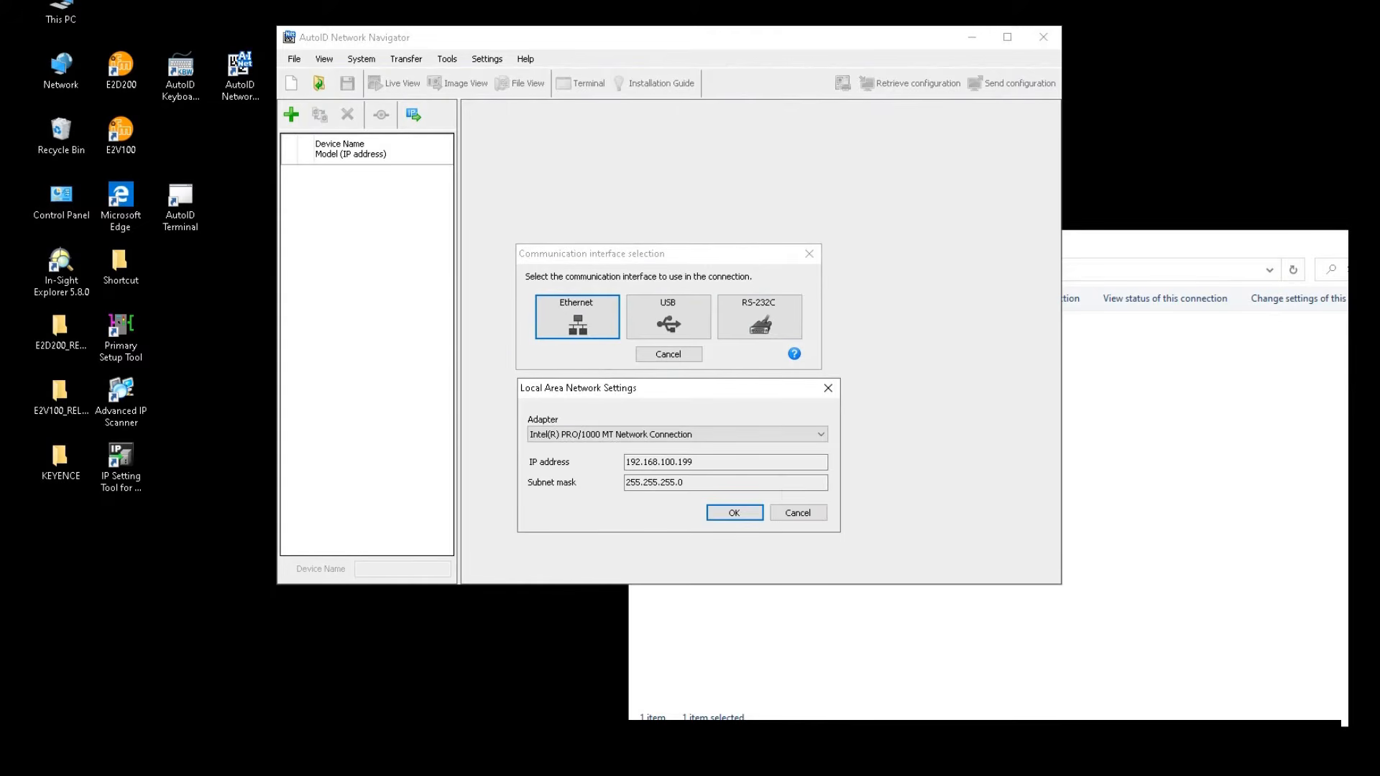
Accept the Ethernet LAN settings, then try Manual Add of a reader by IP and cancel it
{"action": "left_click", "coordinate": [734, 512]}
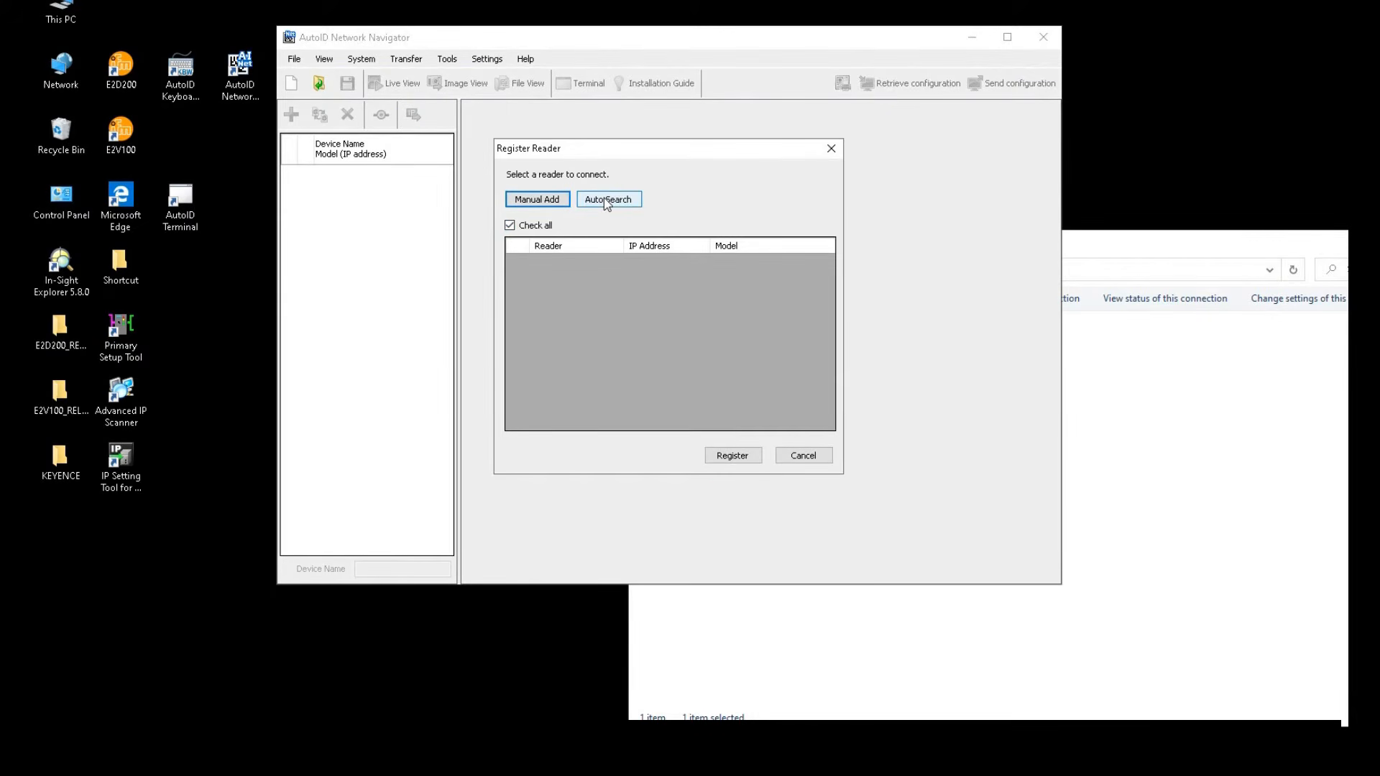
{"action": "left_click", "coordinate": [554, 202]}
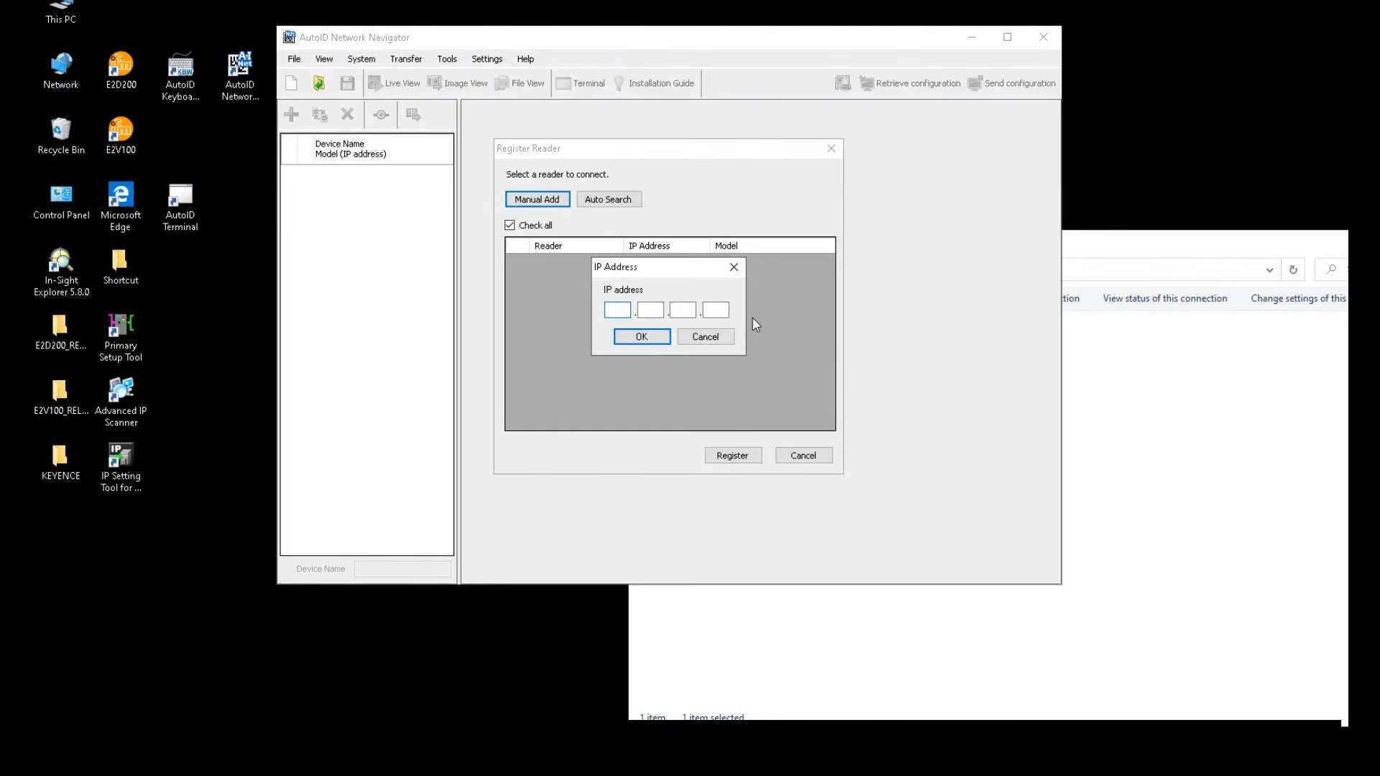
{"action": "left_click", "coordinate": [721, 338]}
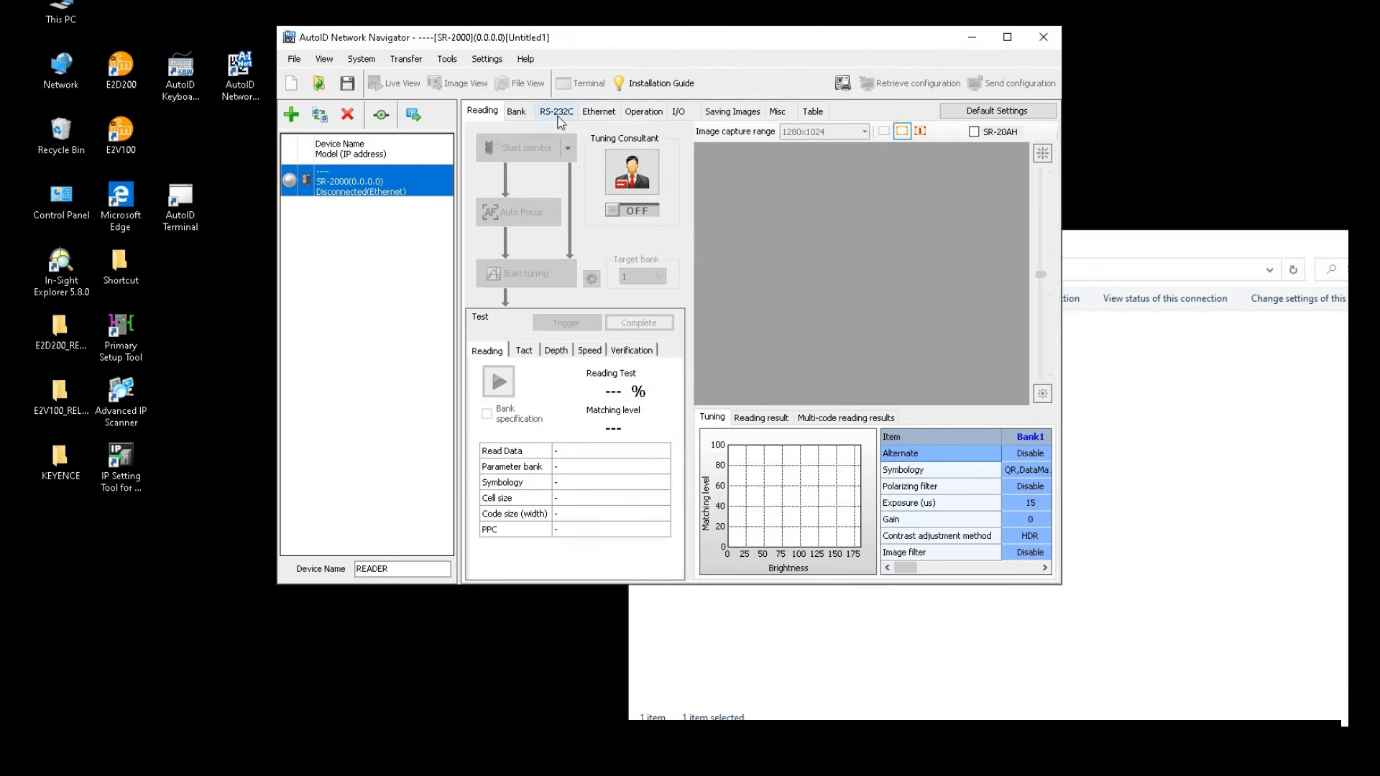
Review the reader's Ethernet settings at 192.168.100.100 and launch the Ethernet communication setup wizard
{"action": "left_click", "coordinate": [593, 112]}
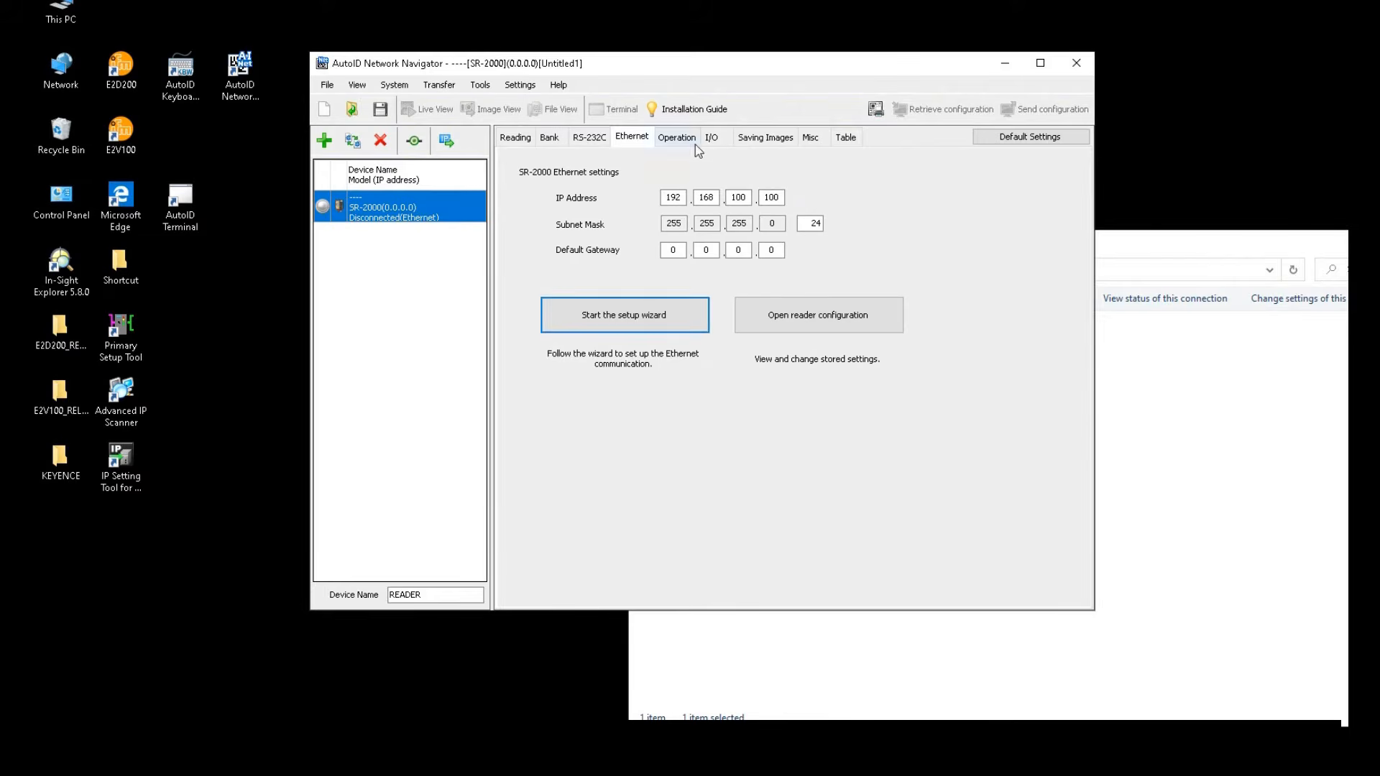
{"action": "left_click", "coordinate": [659, 327]}
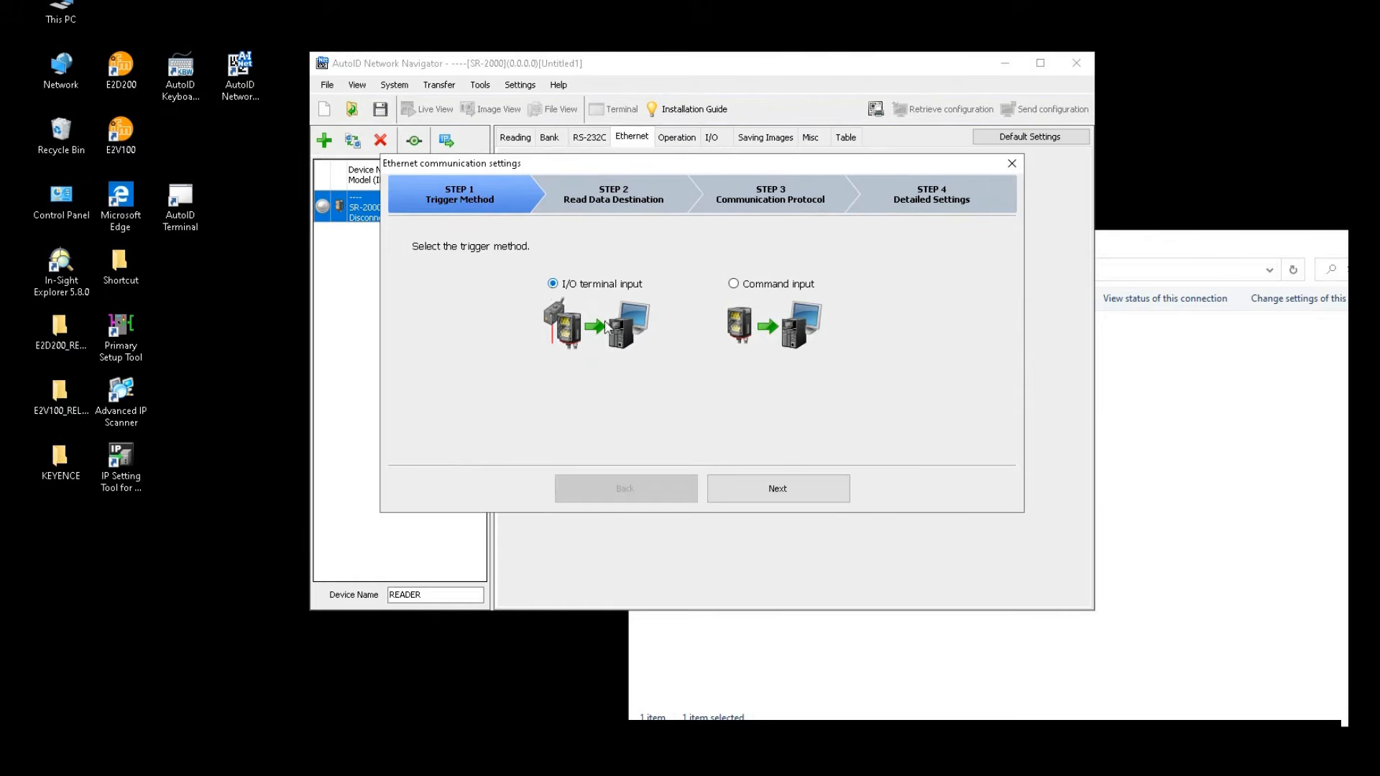
Complete the wizard with Command input trigger, Field network/PLC output and PROFINET protocol
{"action": "left_click", "coordinate": [733, 287]}
{"action": "left_click", "coordinate": [764, 497]}
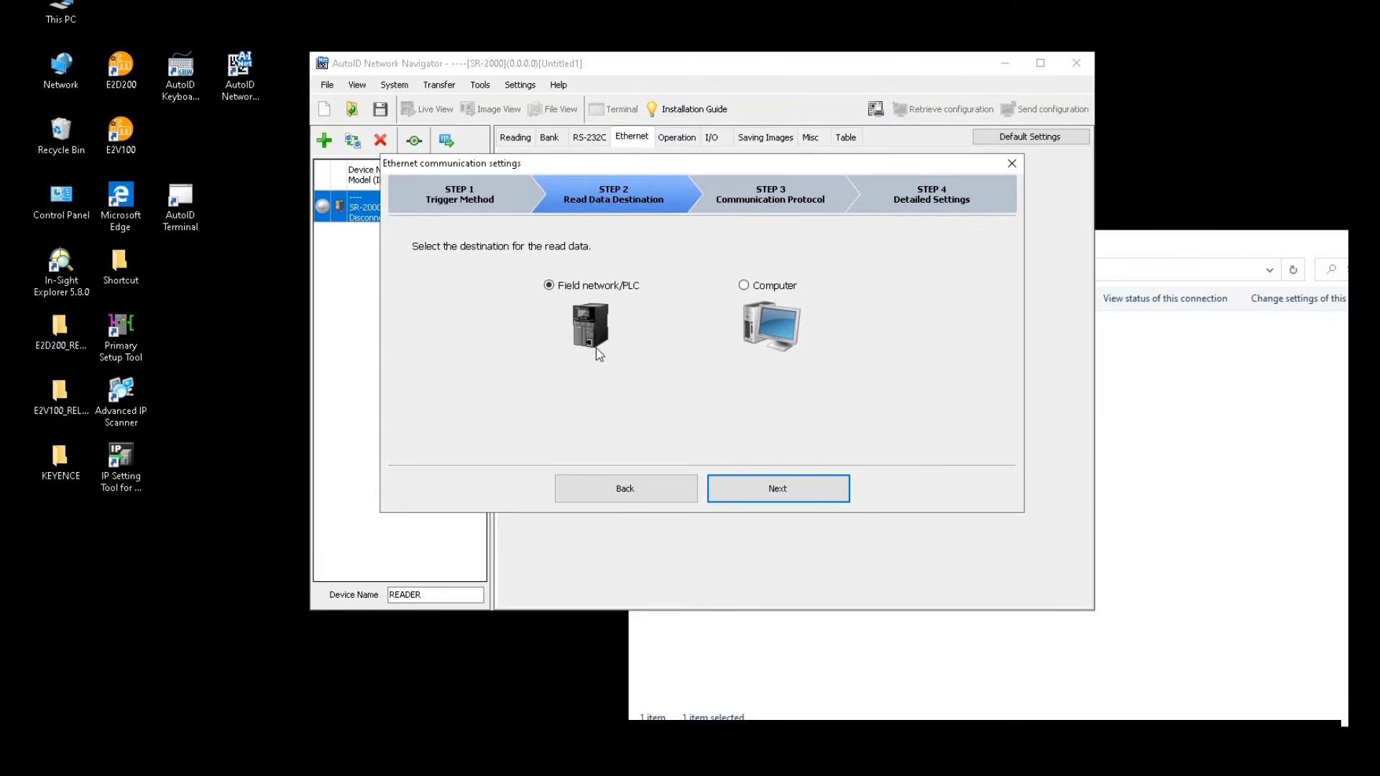
{"action": "left_click", "coordinate": [765, 493]}
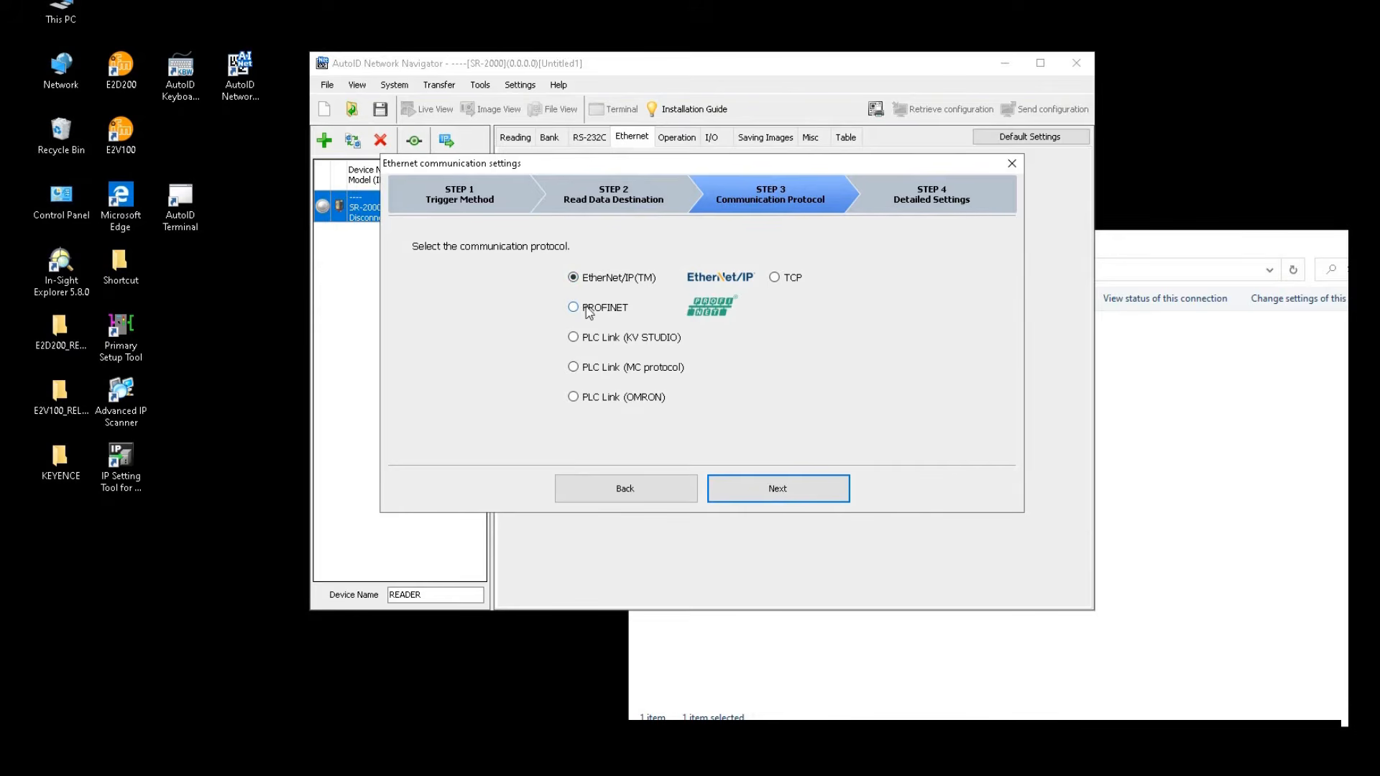
{"action": "left_click", "coordinate": [628, 309]}
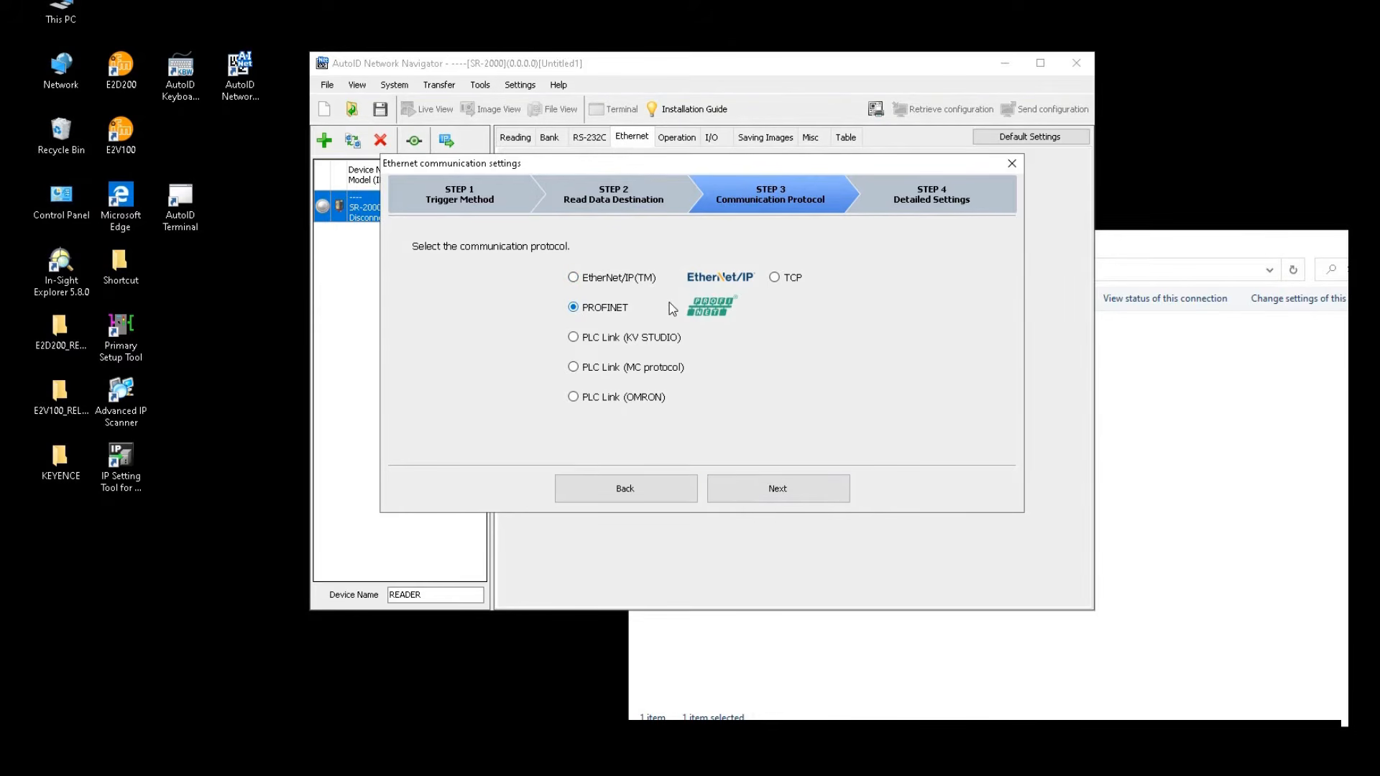
{"action": "left_click", "coordinate": [805, 488]}
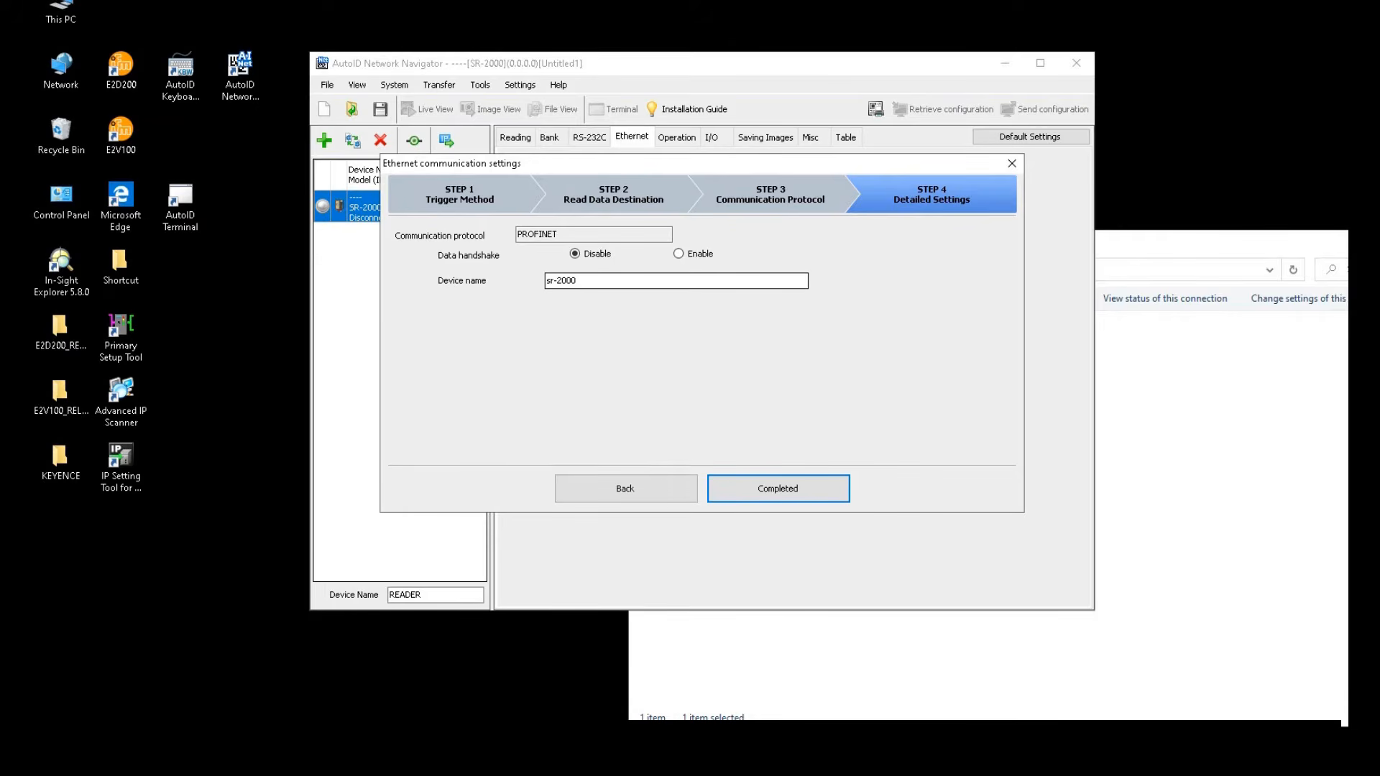
{"action": "left_click", "coordinate": [778, 494]}
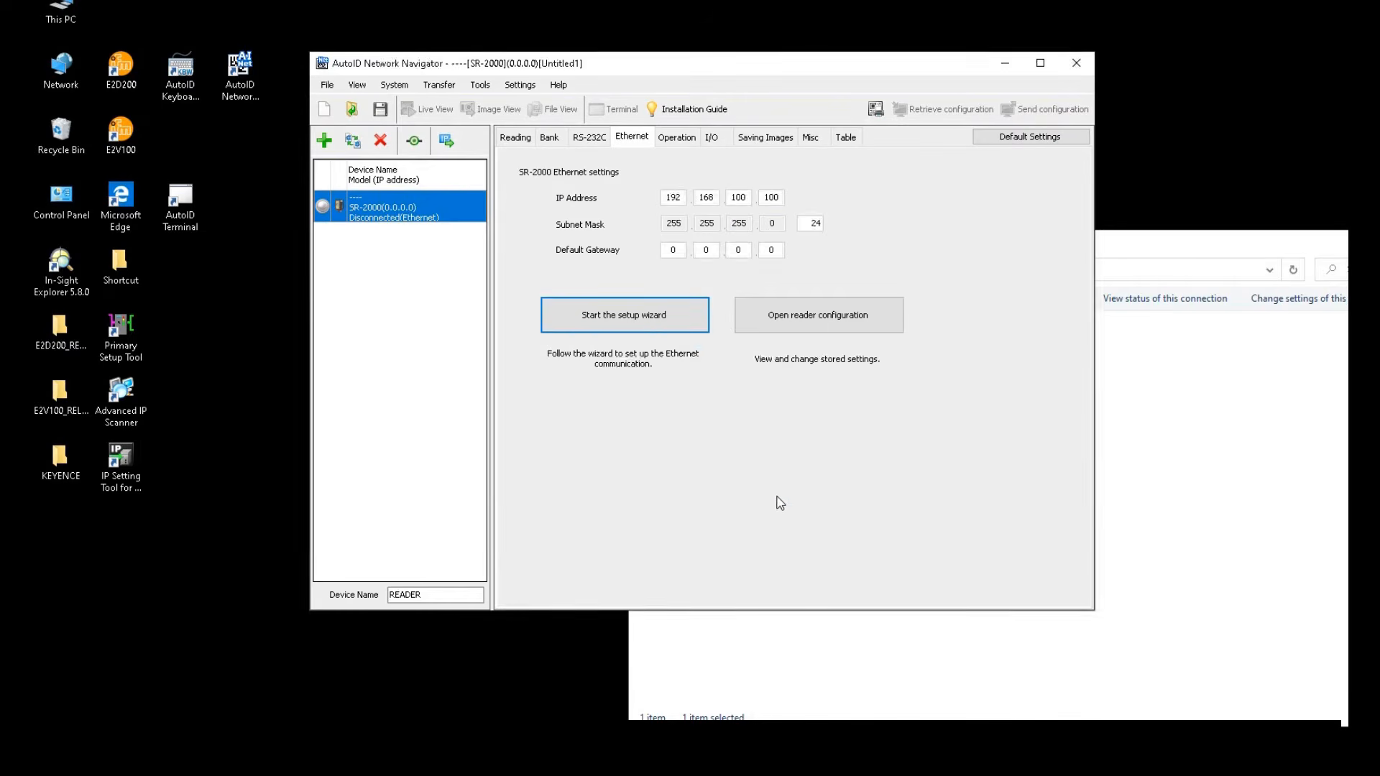
{"action": "left_click", "coordinate": [804, 445]}
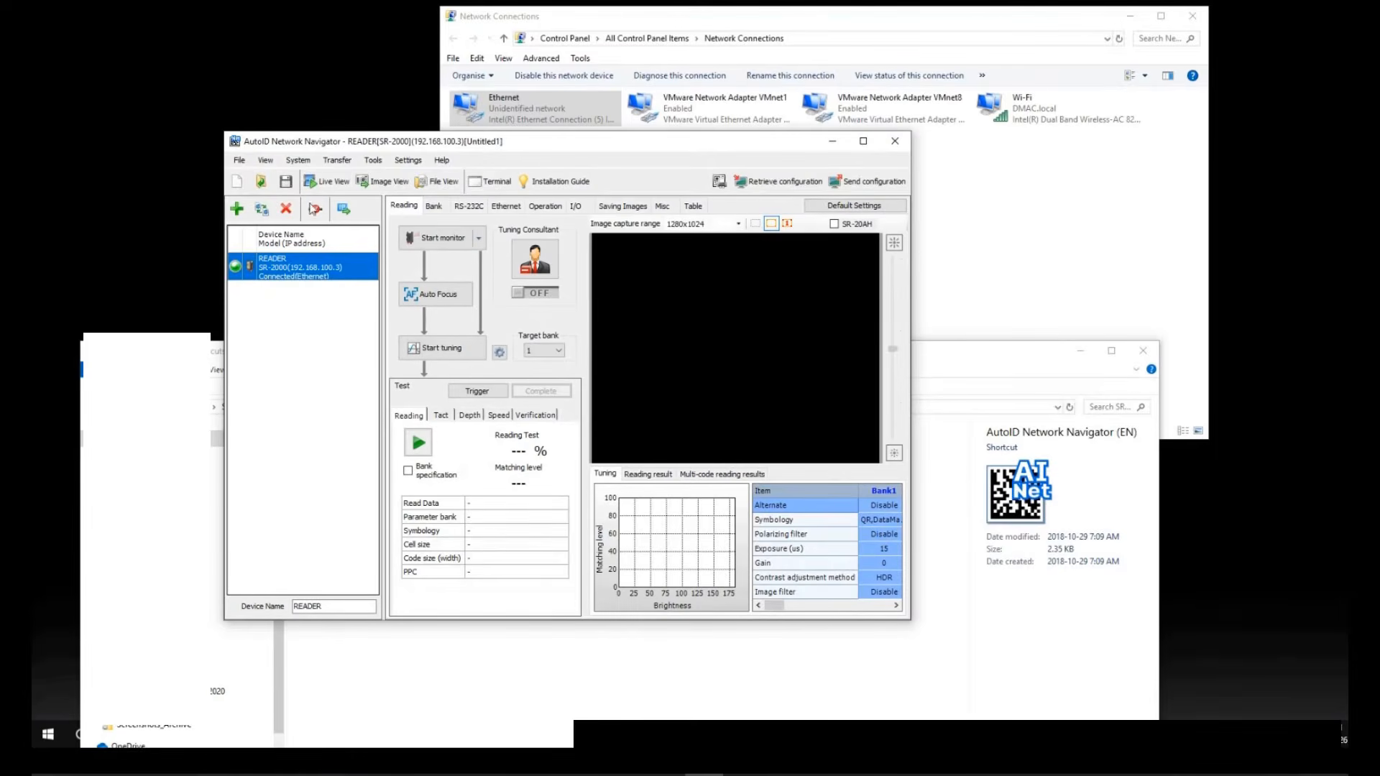
Reposition the Navigator window and minimize the Network Connections and File Explorer windows
{"action": "left_click_drag", "start_coordinate": [323, 148], "coordinate": [293, 124]}
{"action": "left_click", "coordinate": [1130, 16]}
{"action": "left_click_drag", "start_coordinate": [567, 125], "coordinate": [666, 83]}
{"action": "left_click", "coordinate": [1086, 351]}
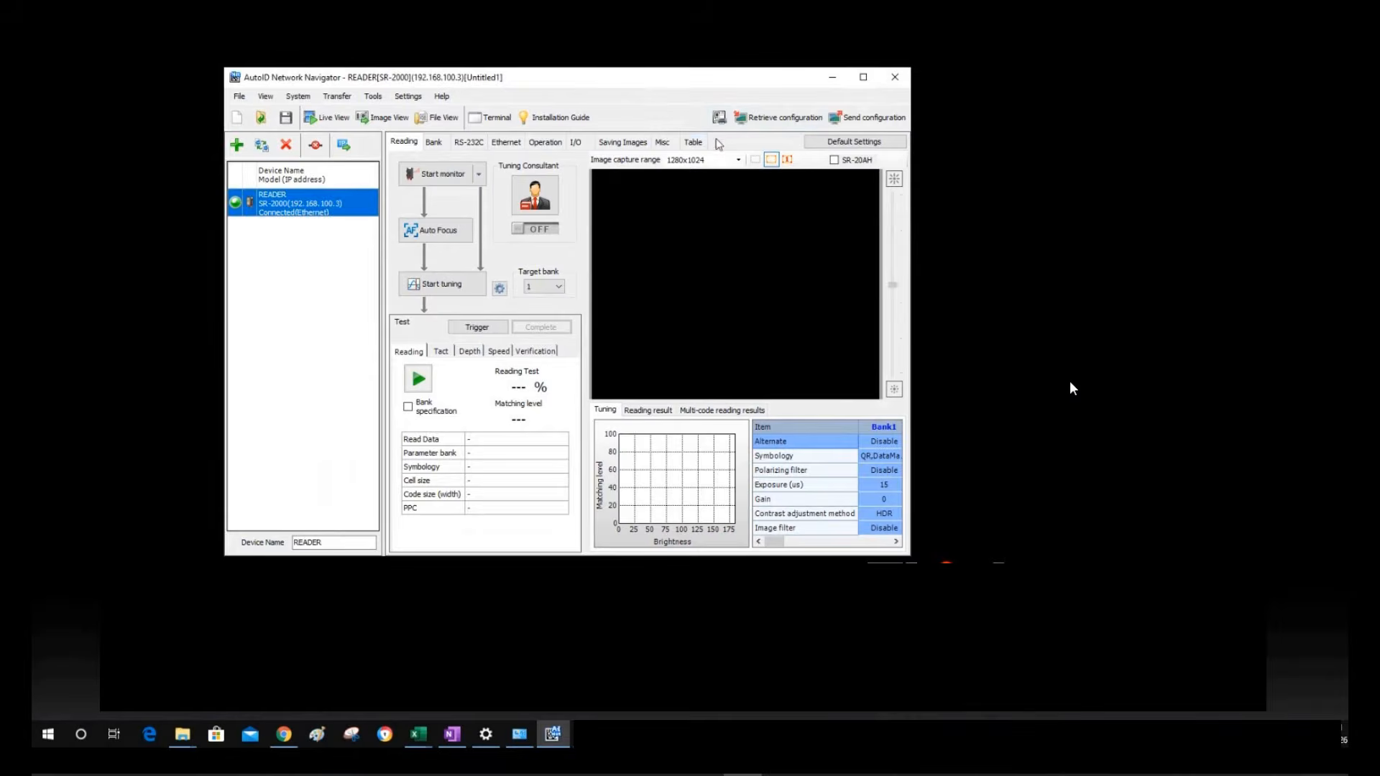
Show all reader settings as a maximized table with the Misc > Tuning group expanded
{"action": "left_click", "coordinate": [692, 144]}
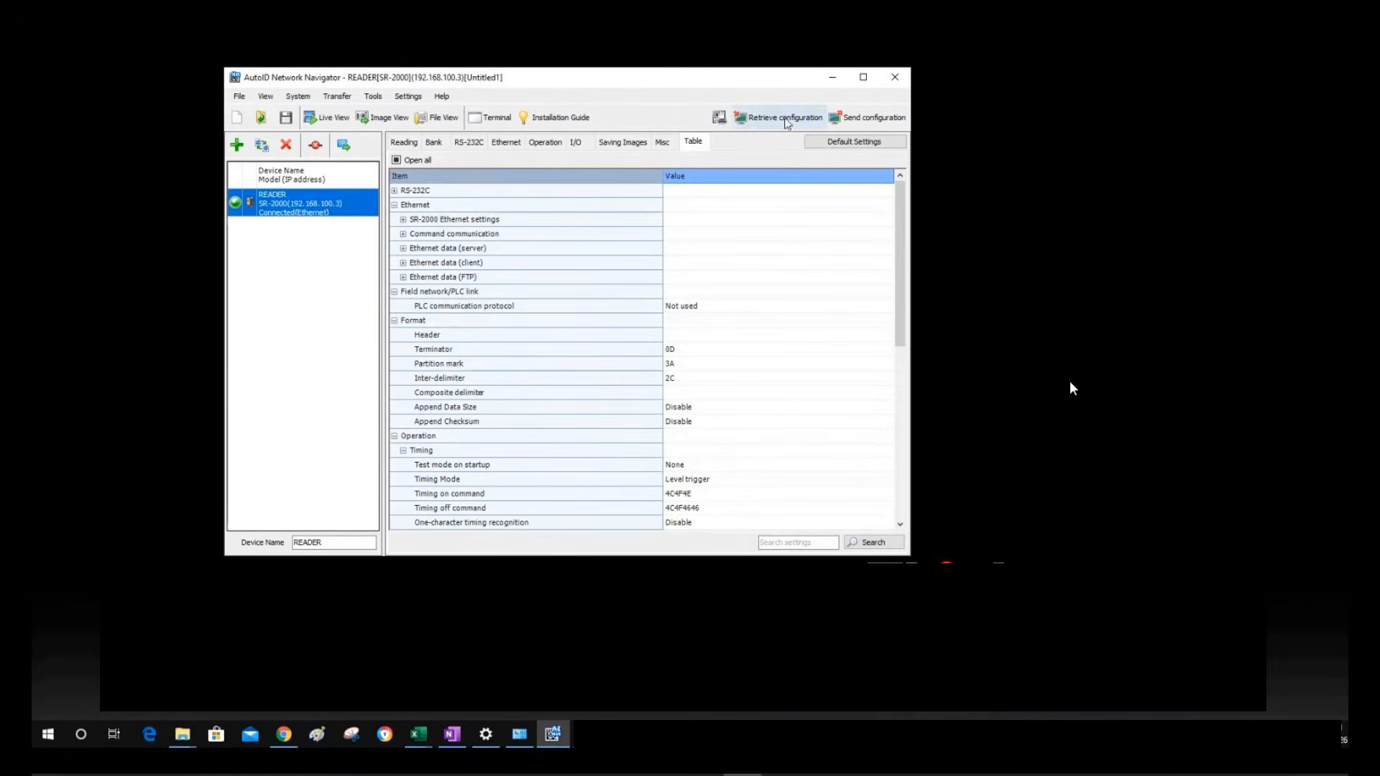
{"action": "double_click", "coordinate": [801, 79]}
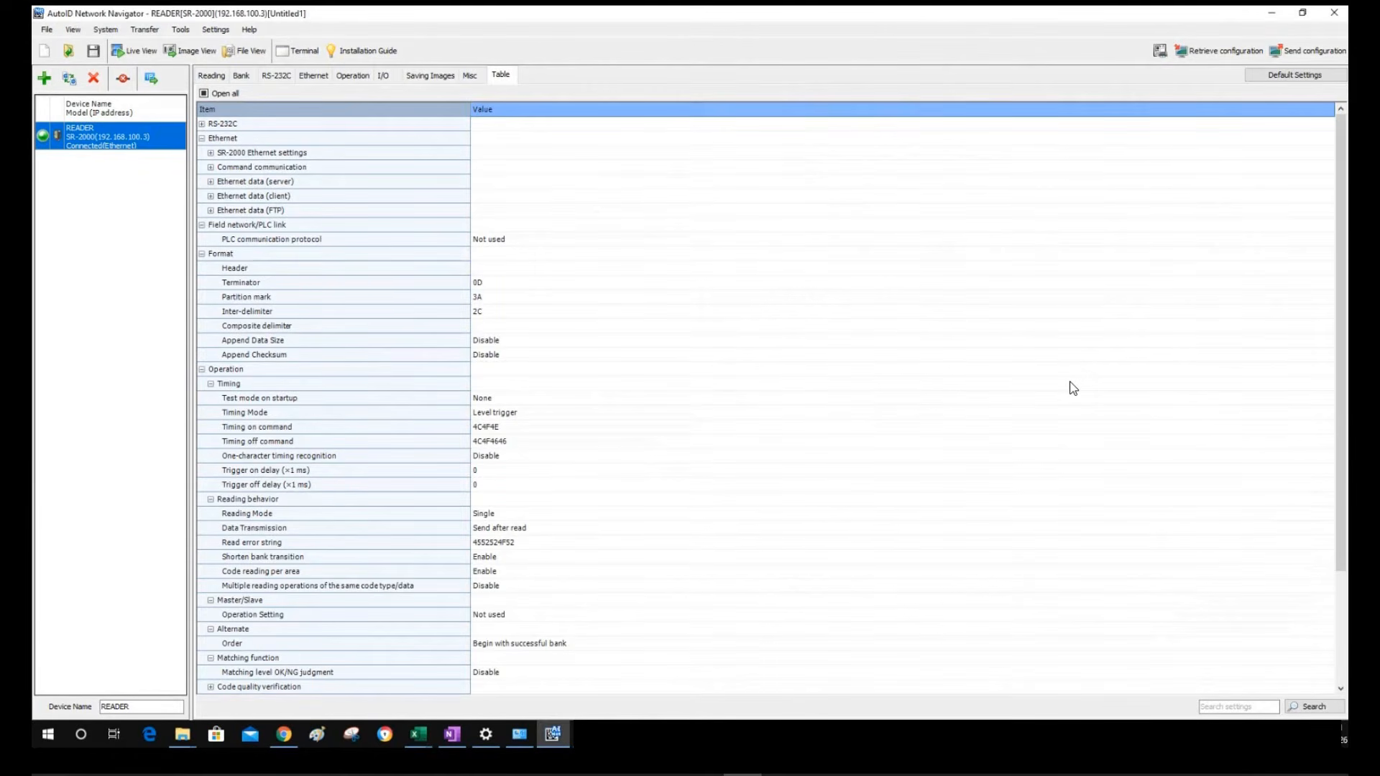
{"action": "left_click", "coordinate": [697, 224]}
{"action": "scroll", "coordinate": [697, 224], "scroll_direction": "down", "scroll_amount": 4}
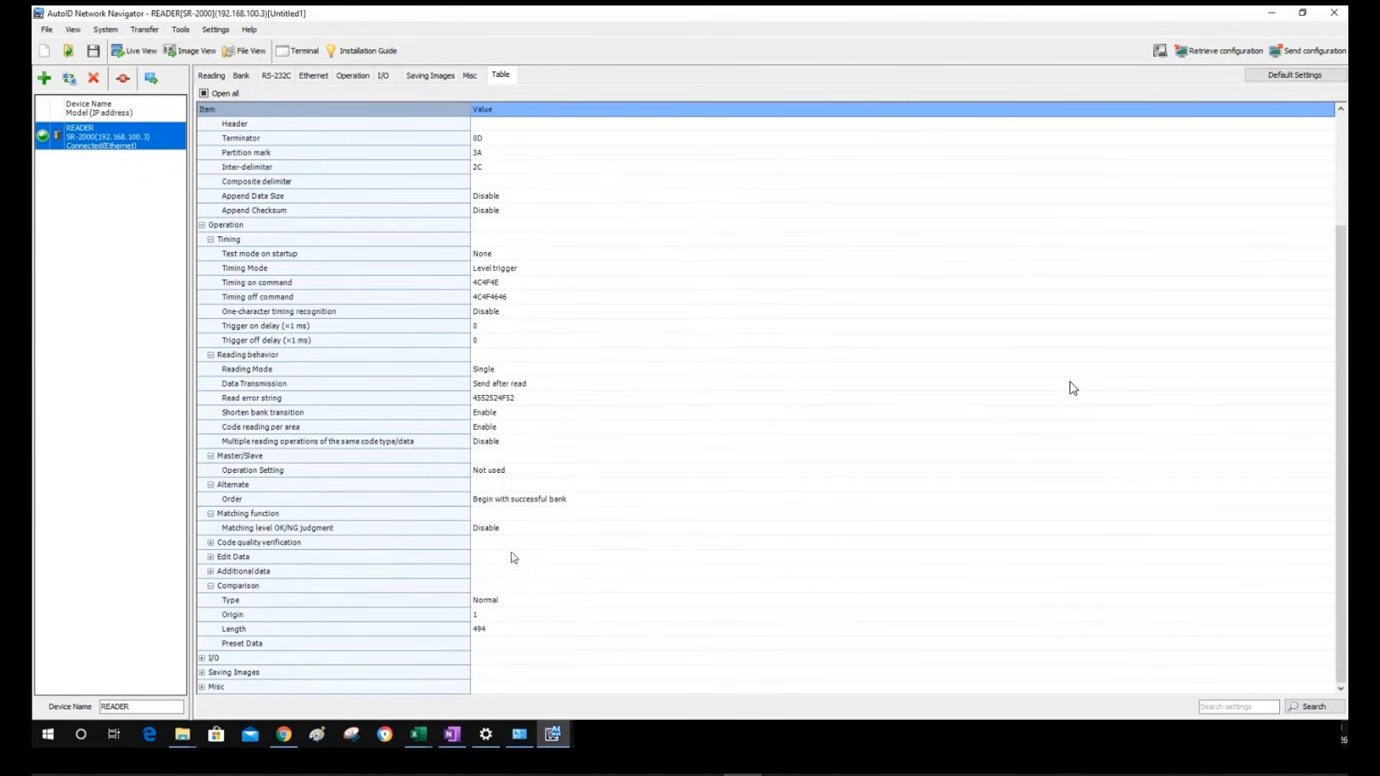
{"action": "left_click", "coordinate": [253, 686]}
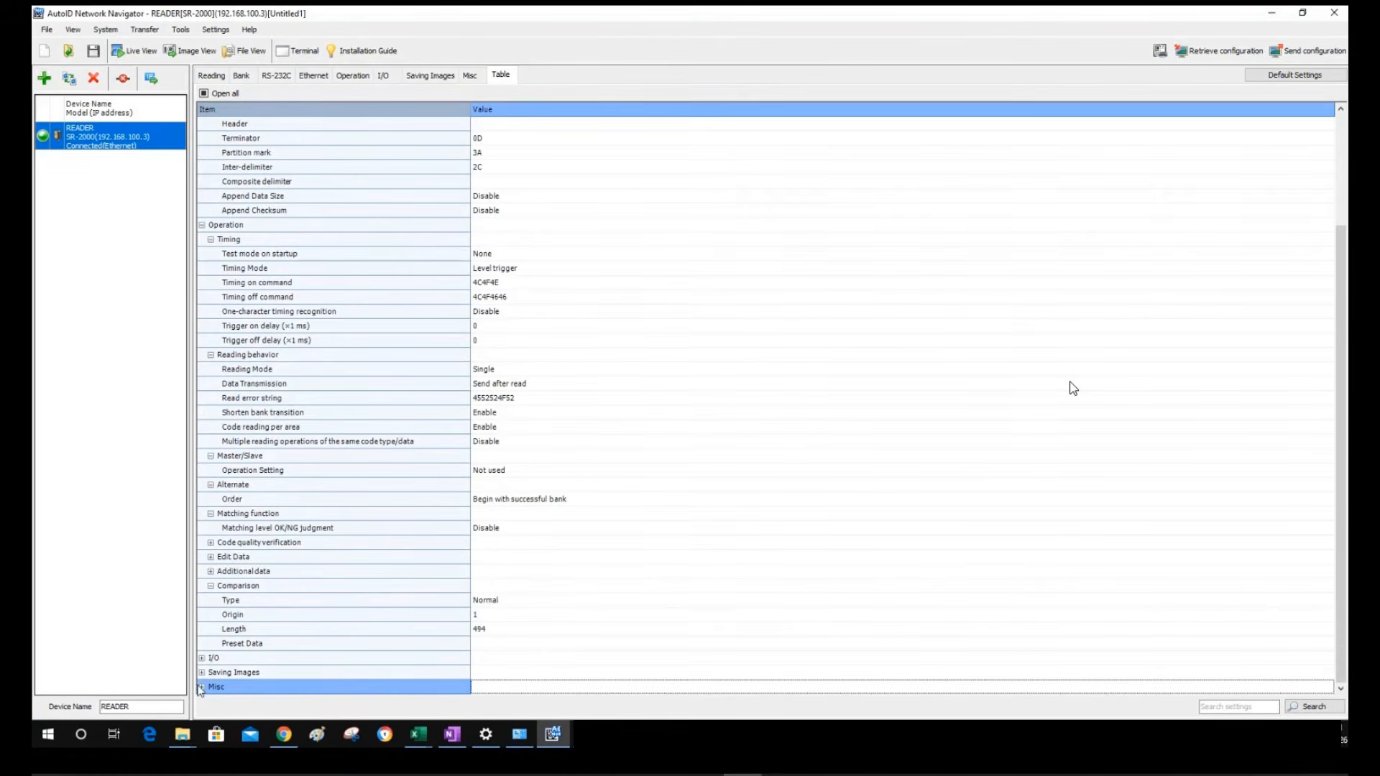
{"action": "left_click", "coordinate": [202, 687]}
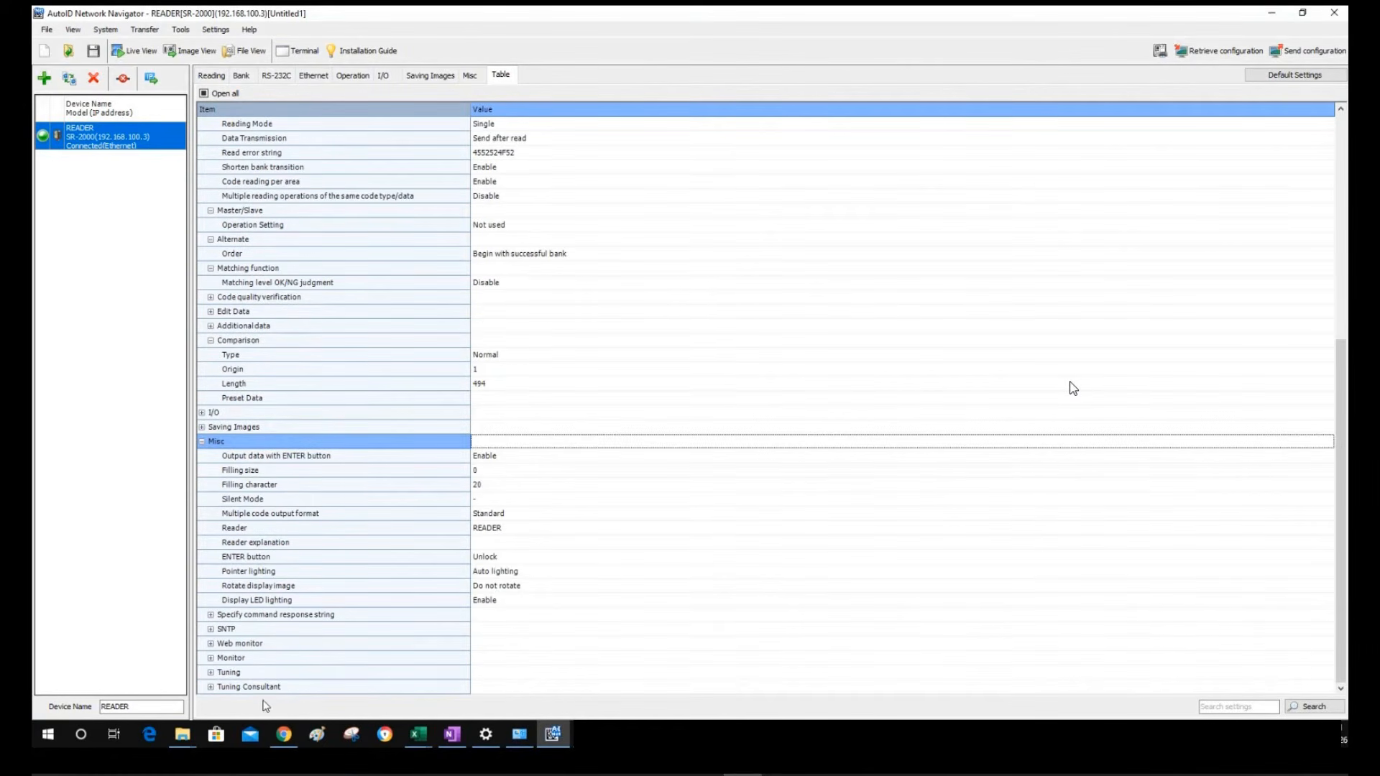
{"action": "left_click", "coordinate": [211, 672]}
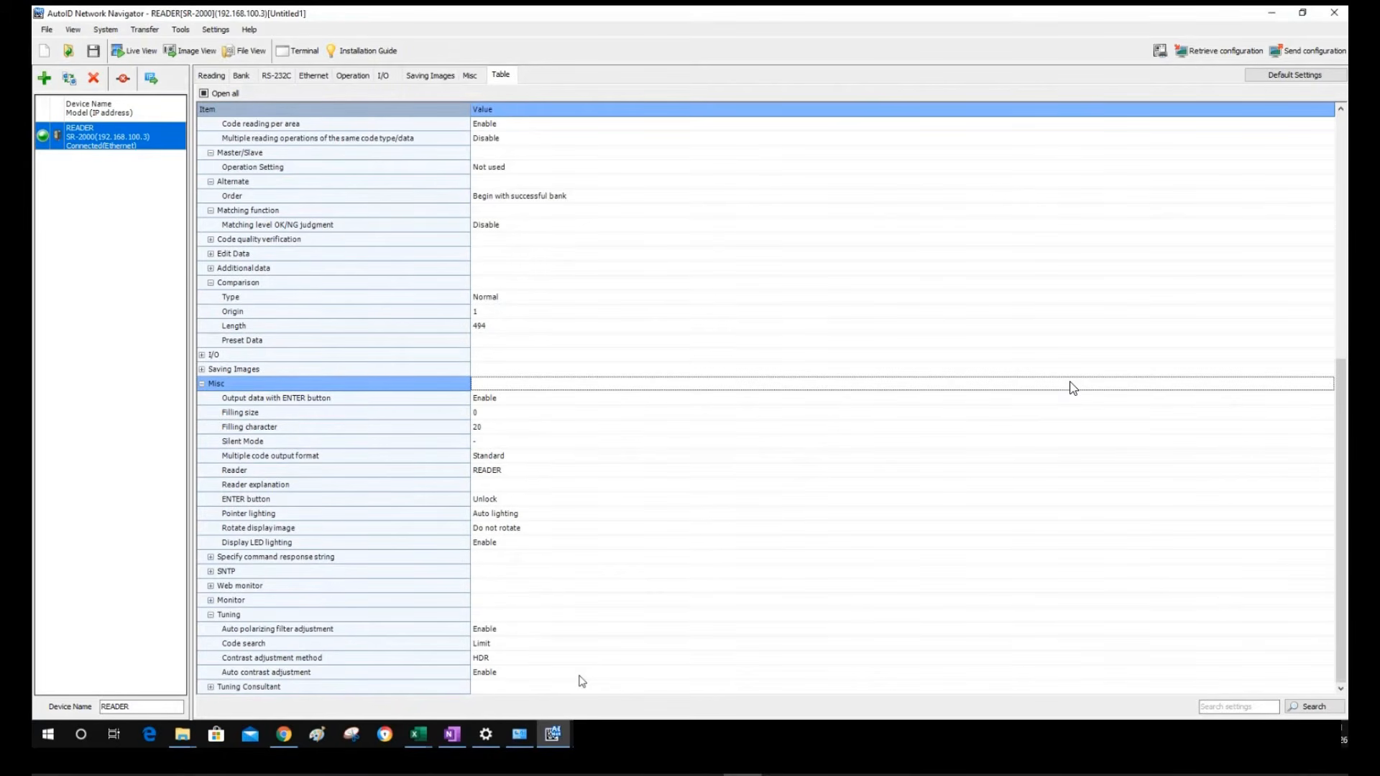
Set Auto polarizing filter adjustment to Disable and send the configuration to the reader
{"action": "left_click", "coordinate": [535, 631]}
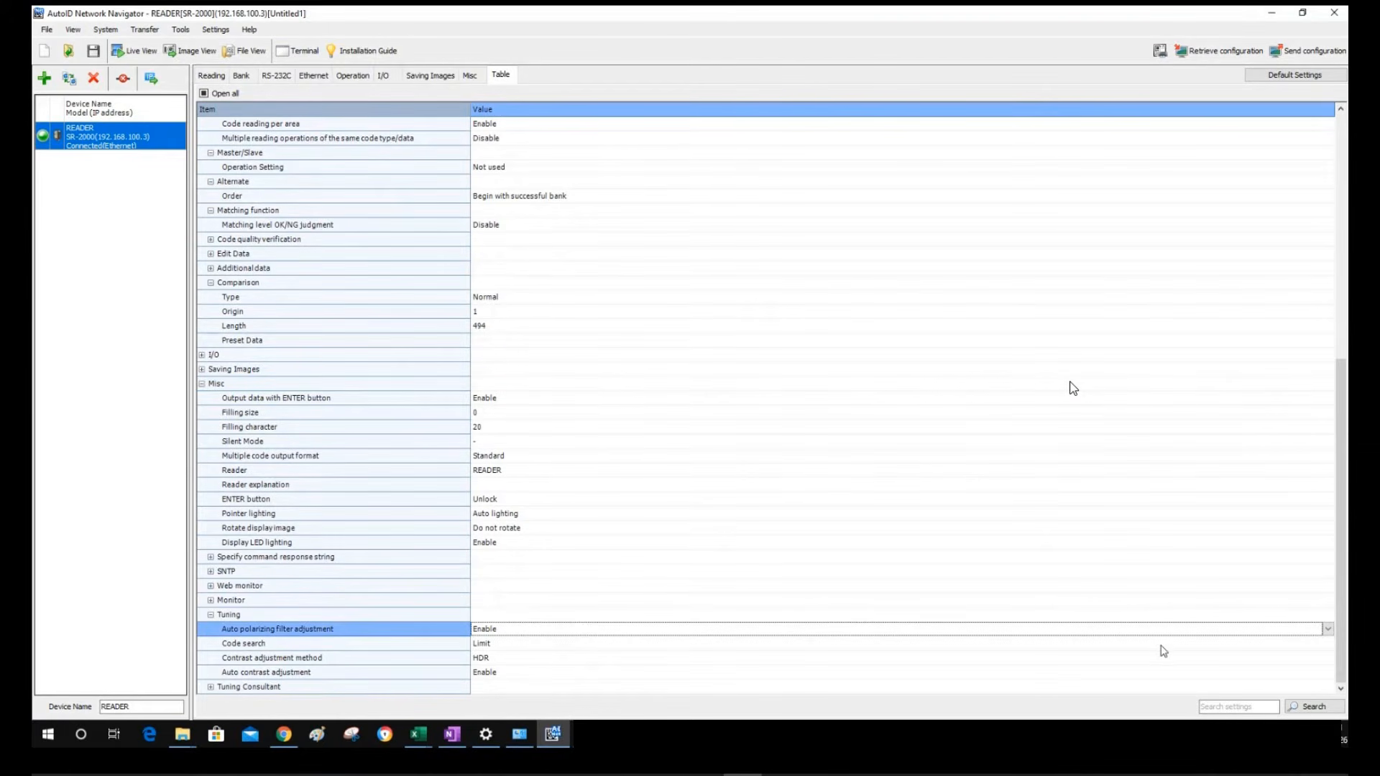
{"action": "left_click", "coordinate": [1331, 635]}
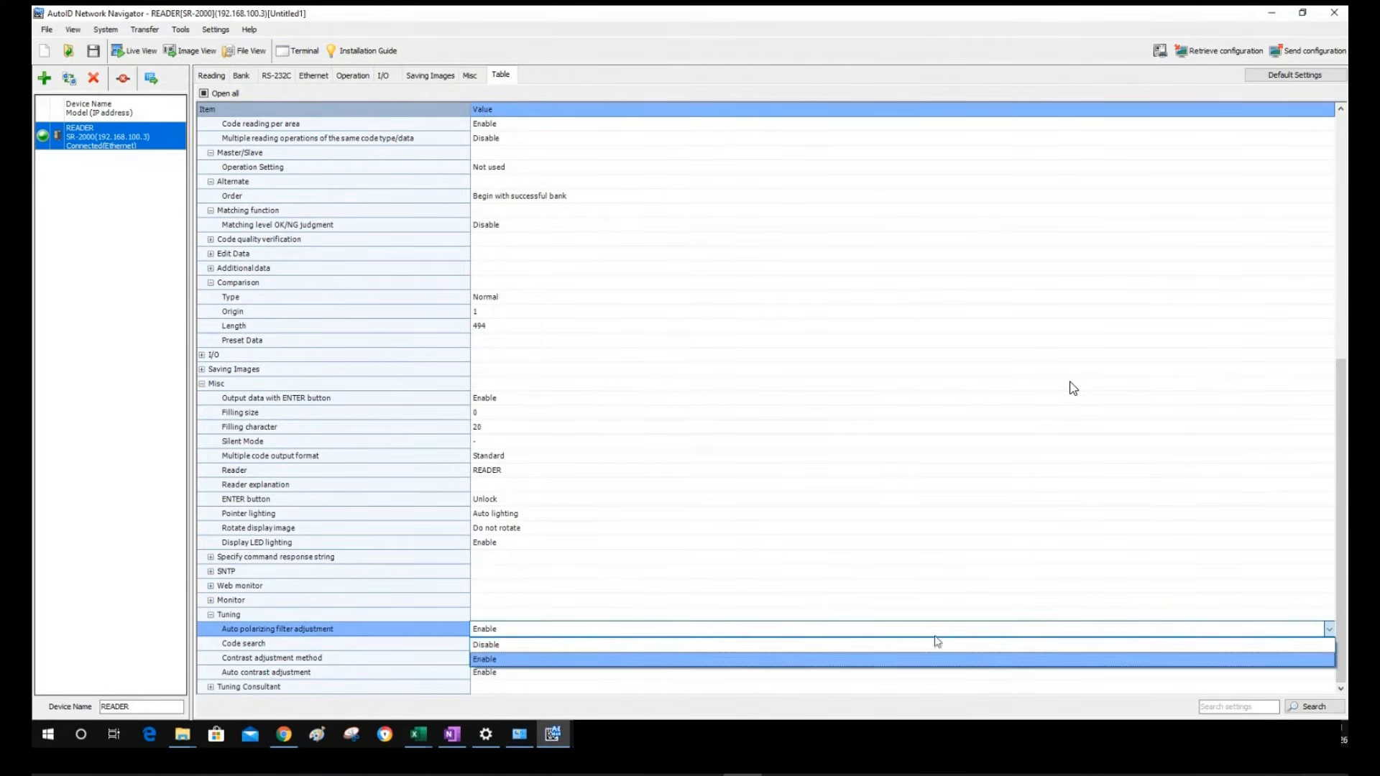
{"action": "left_click", "coordinate": [750, 645]}
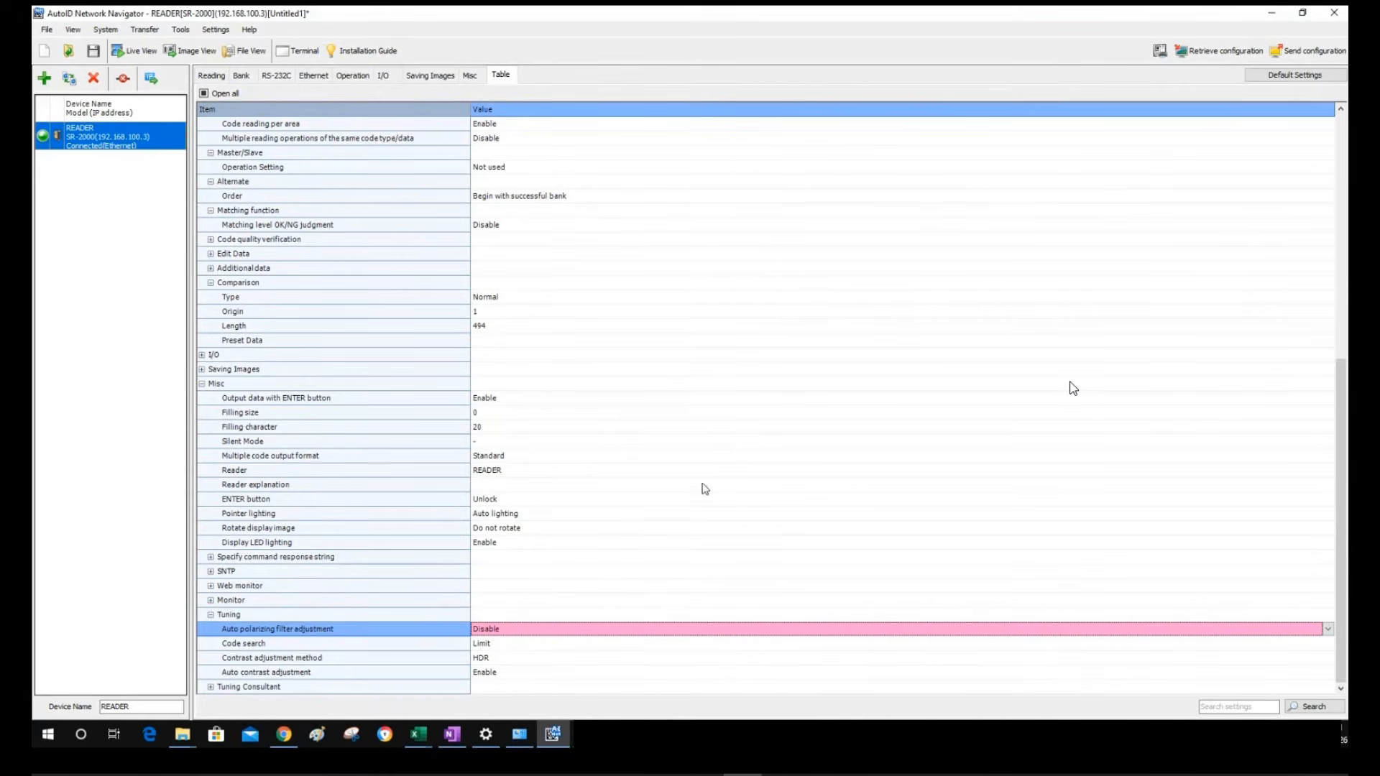
{"action": "left_click", "coordinate": [619, 602]}
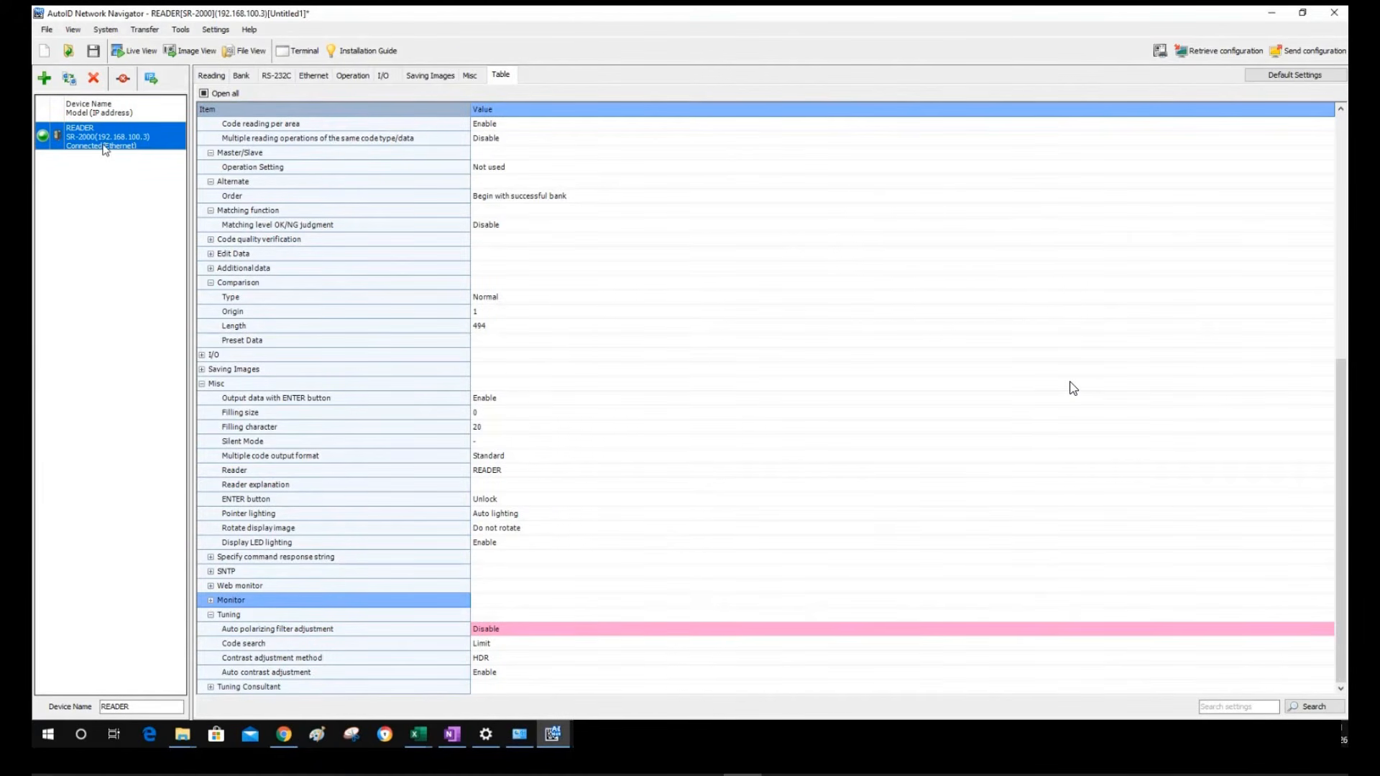
{"action": "left_click", "coordinate": [428, 327]}
{"action": "left_click", "coordinate": [619, 602]}
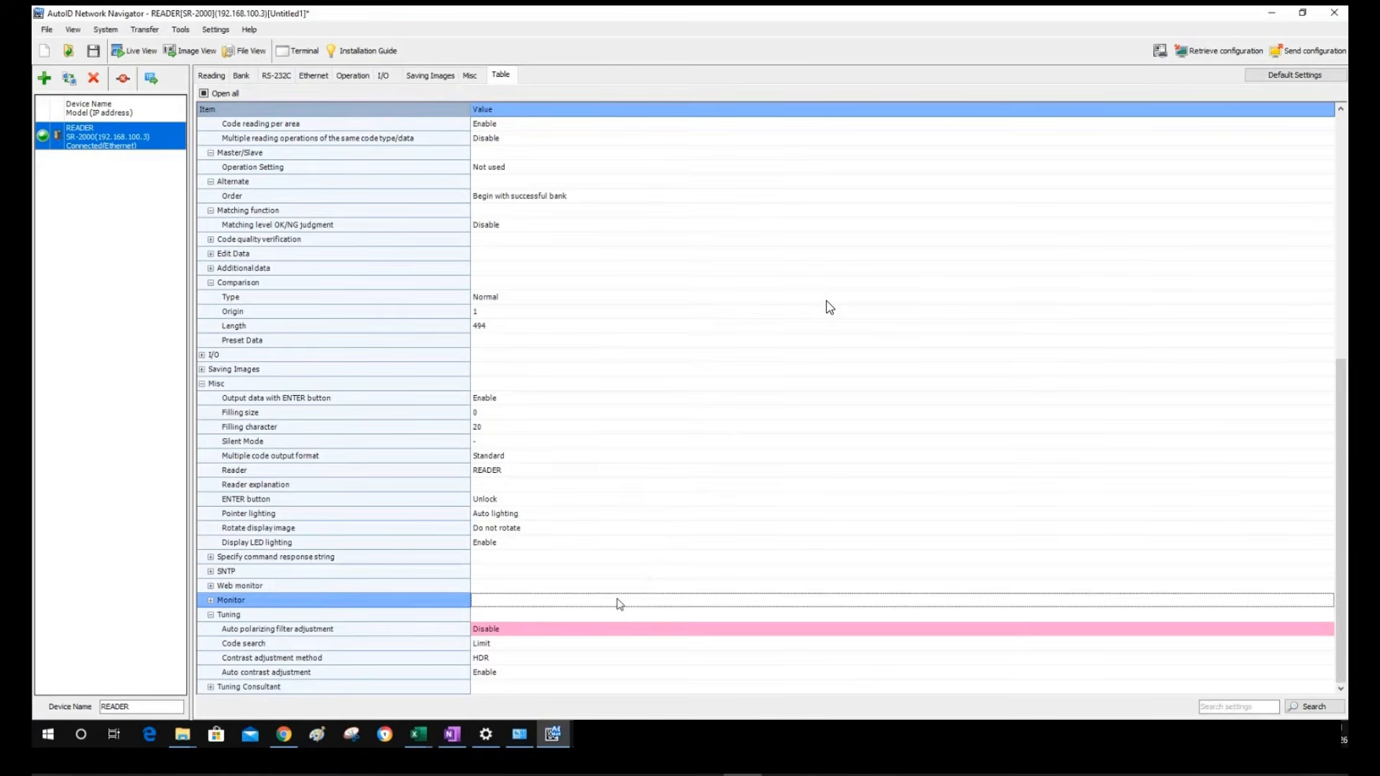
{"action": "left_click", "coordinate": [829, 323]}
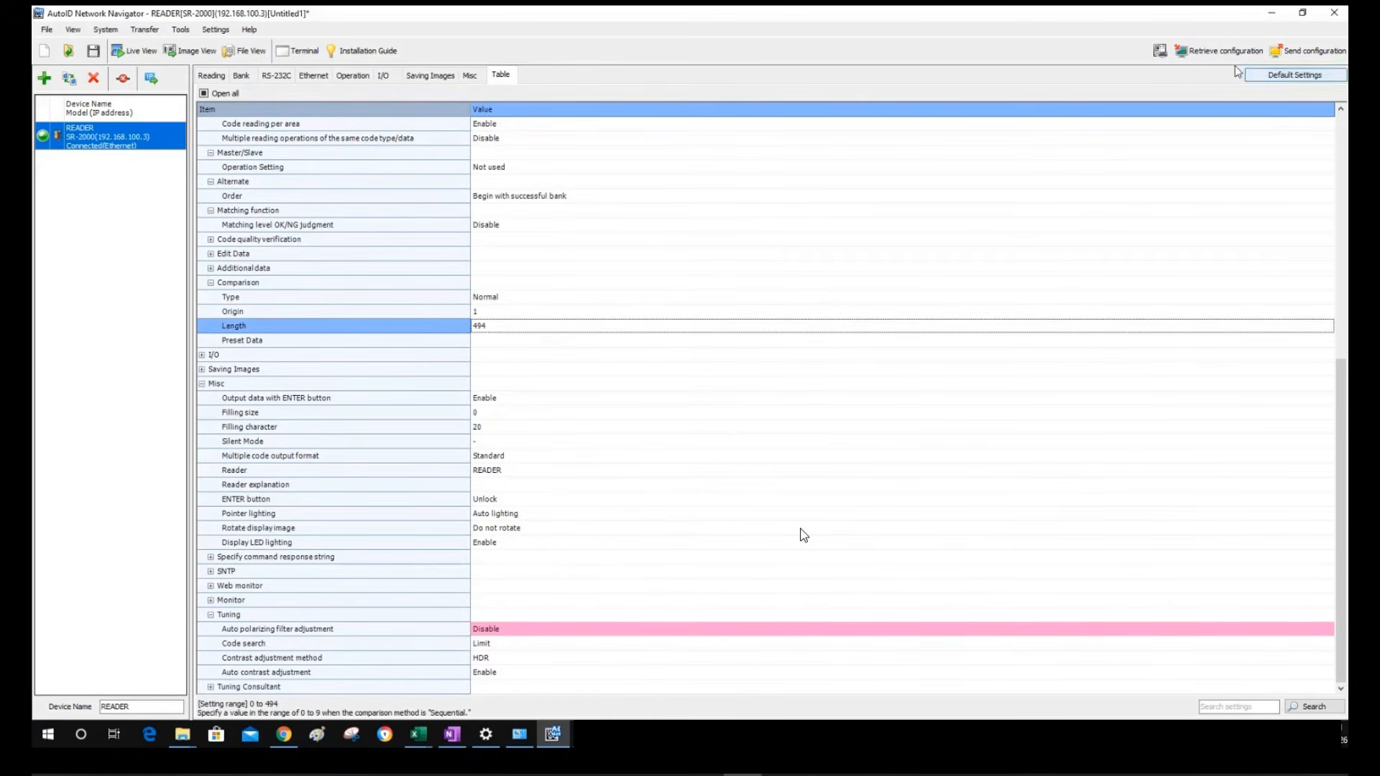
{"action": "left_click", "coordinate": [1286, 51]}
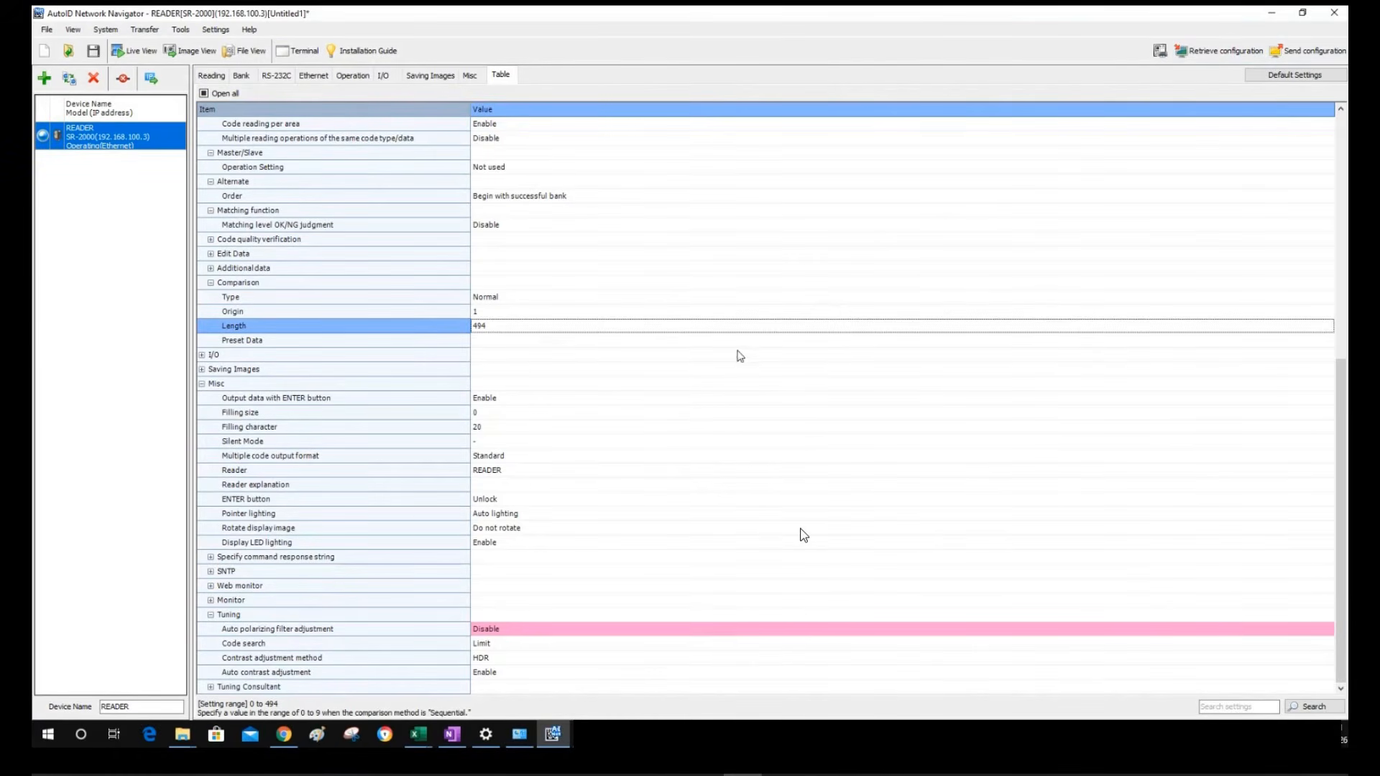
Dismiss the sent-configuration notice and start the live monitor image with all lighting enabled
{"action": "left_click", "coordinate": [748, 416]}
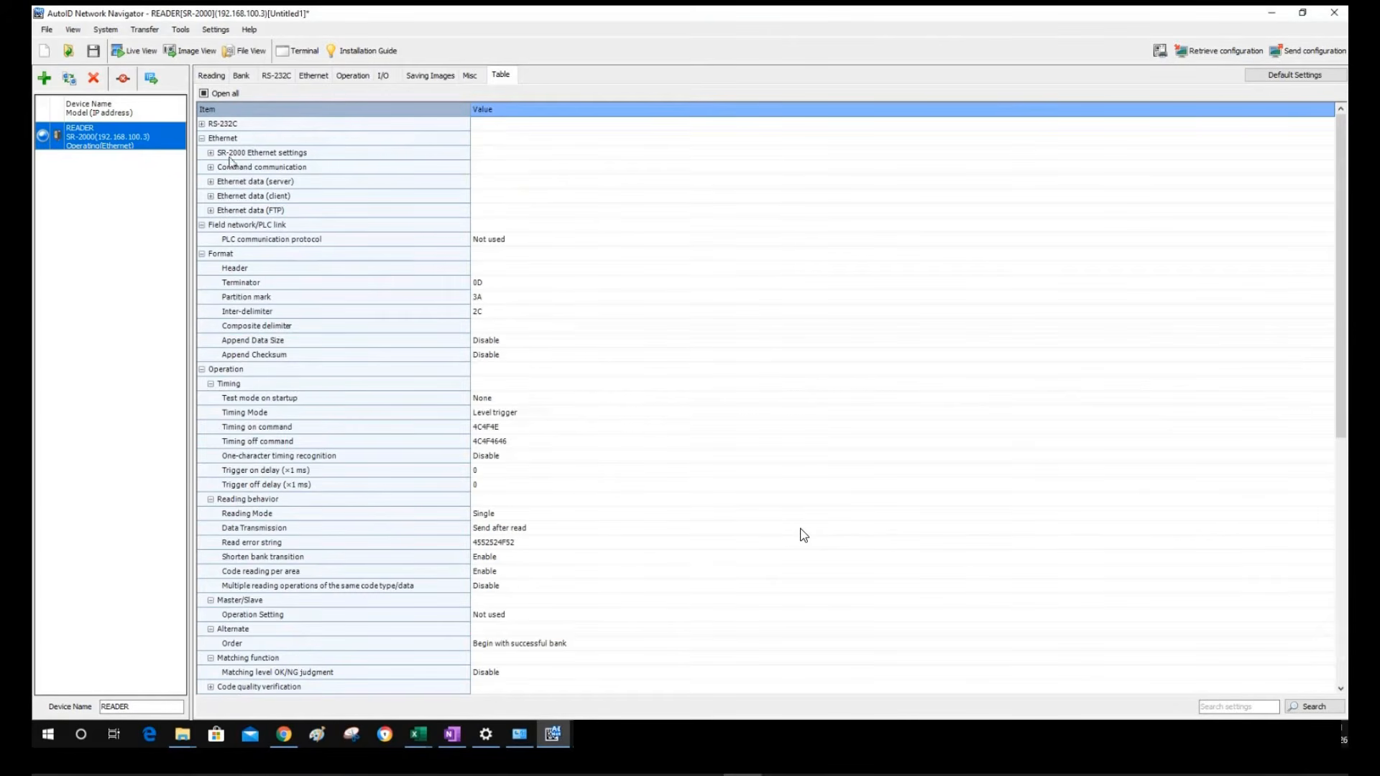
{"action": "left_click", "coordinate": [211, 75]}
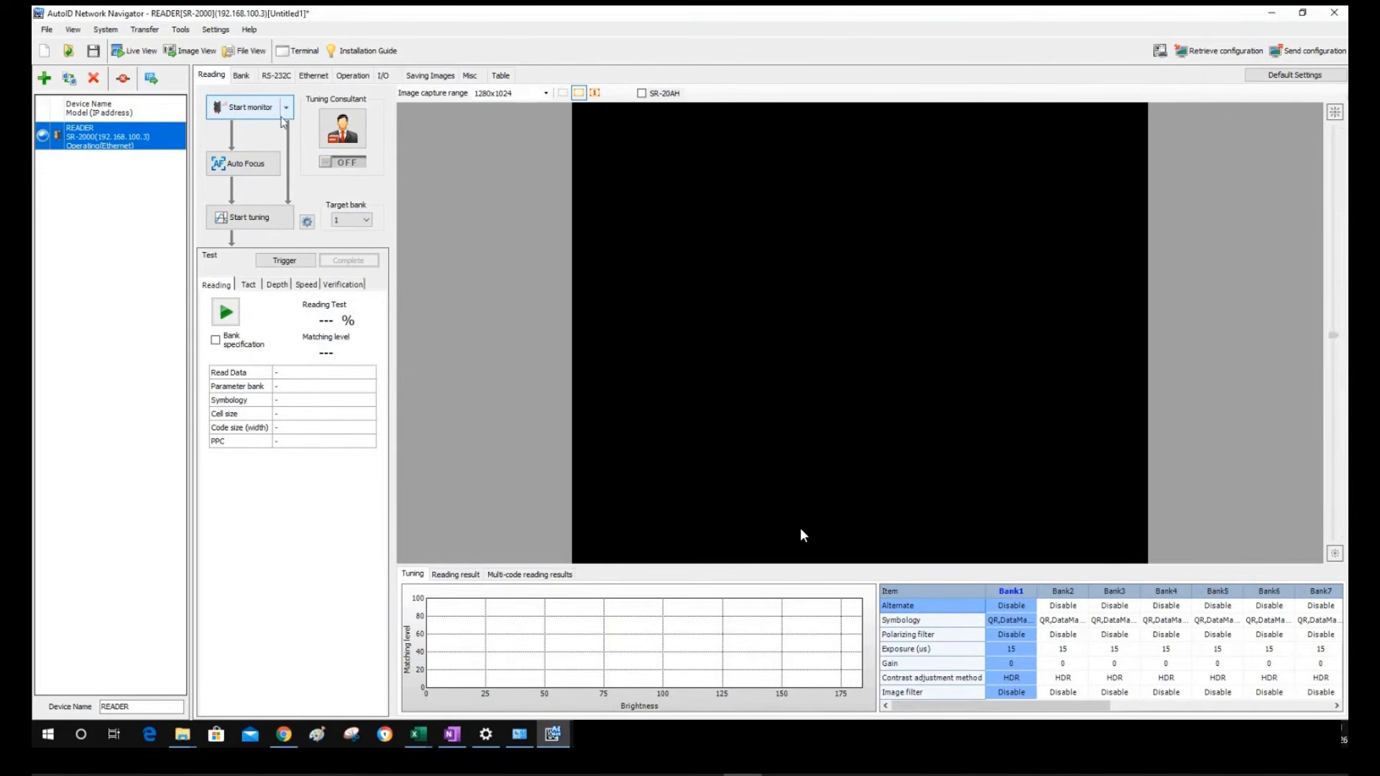
{"action": "left_click", "coordinate": [290, 115]}
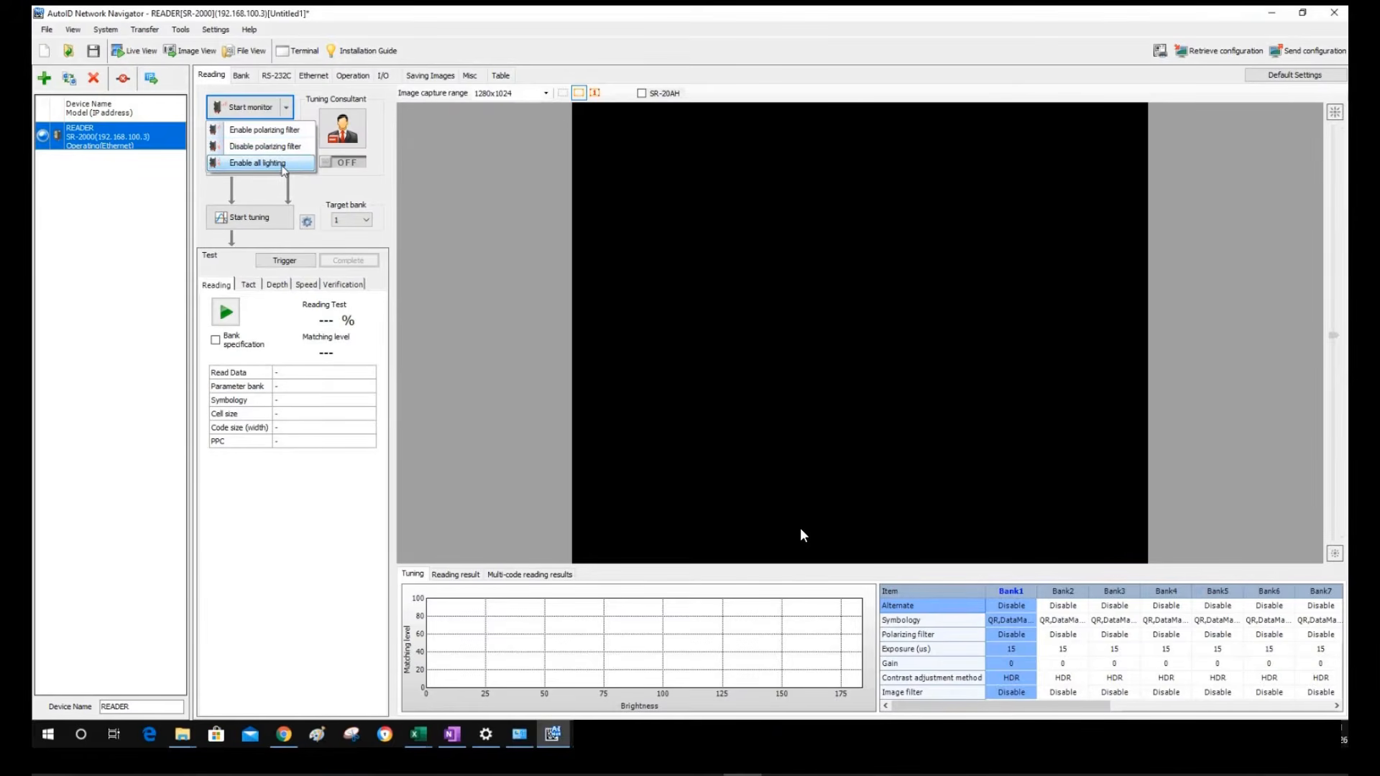
{"action": "left_click", "coordinate": [281, 166]}
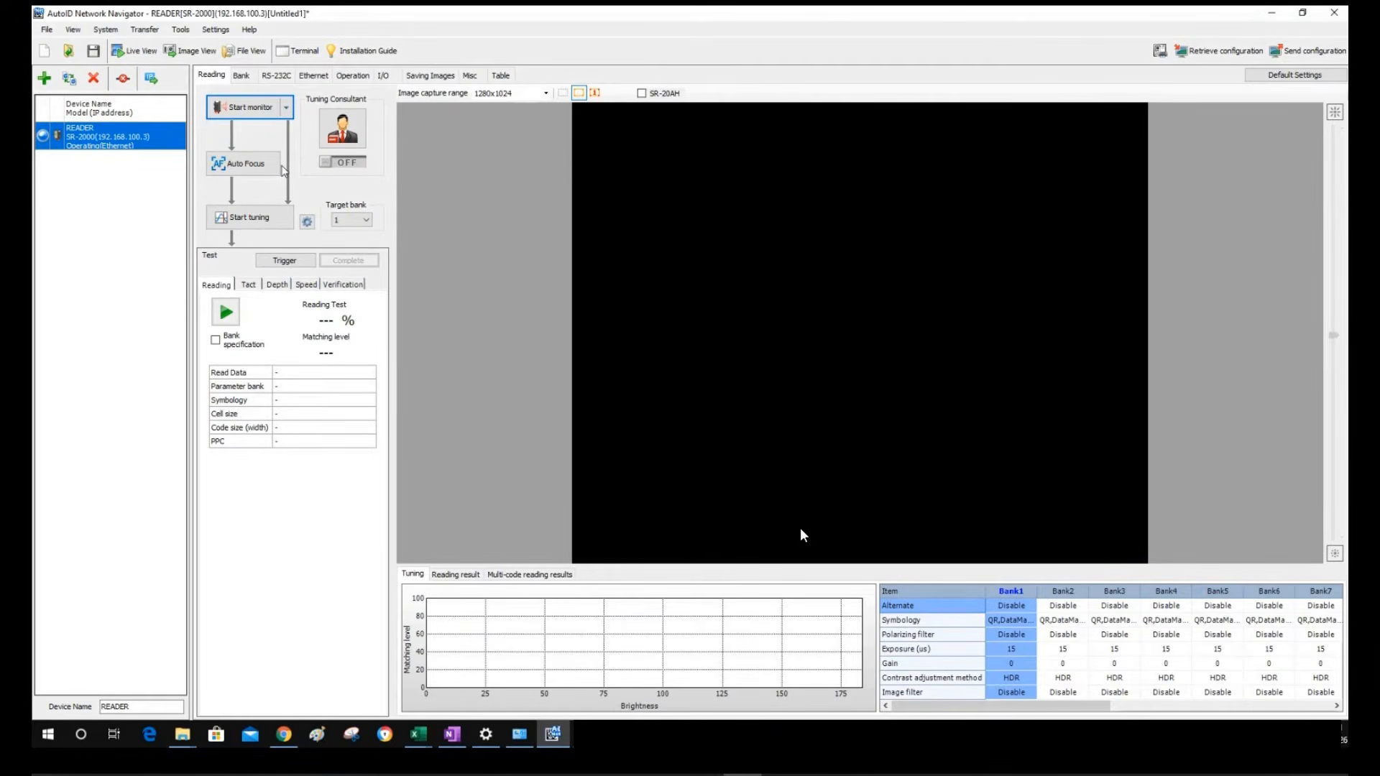
{"action": "left_click", "coordinate": [241, 110]}
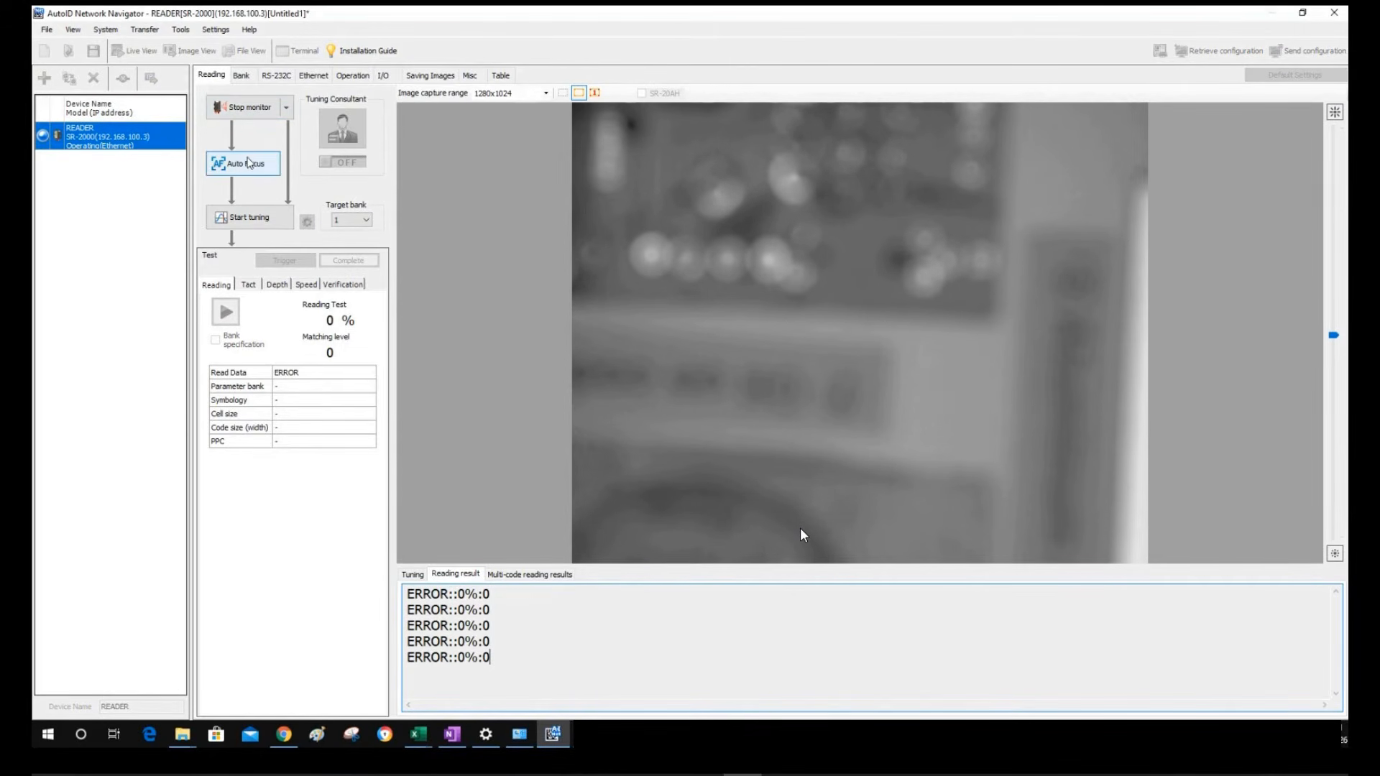
{"action": "left_click", "coordinate": [218, 31]}
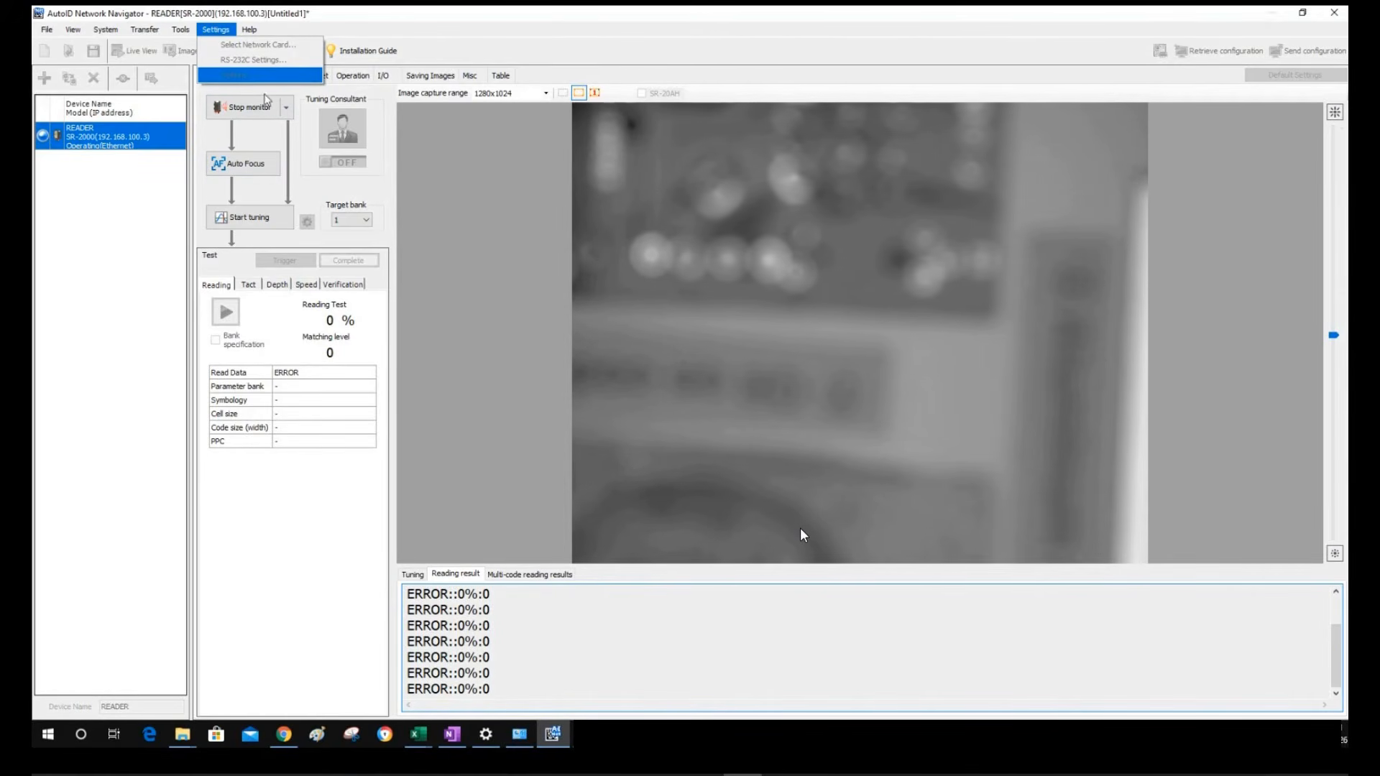
{"action": "left_click", "coordinate": [251, 114]}
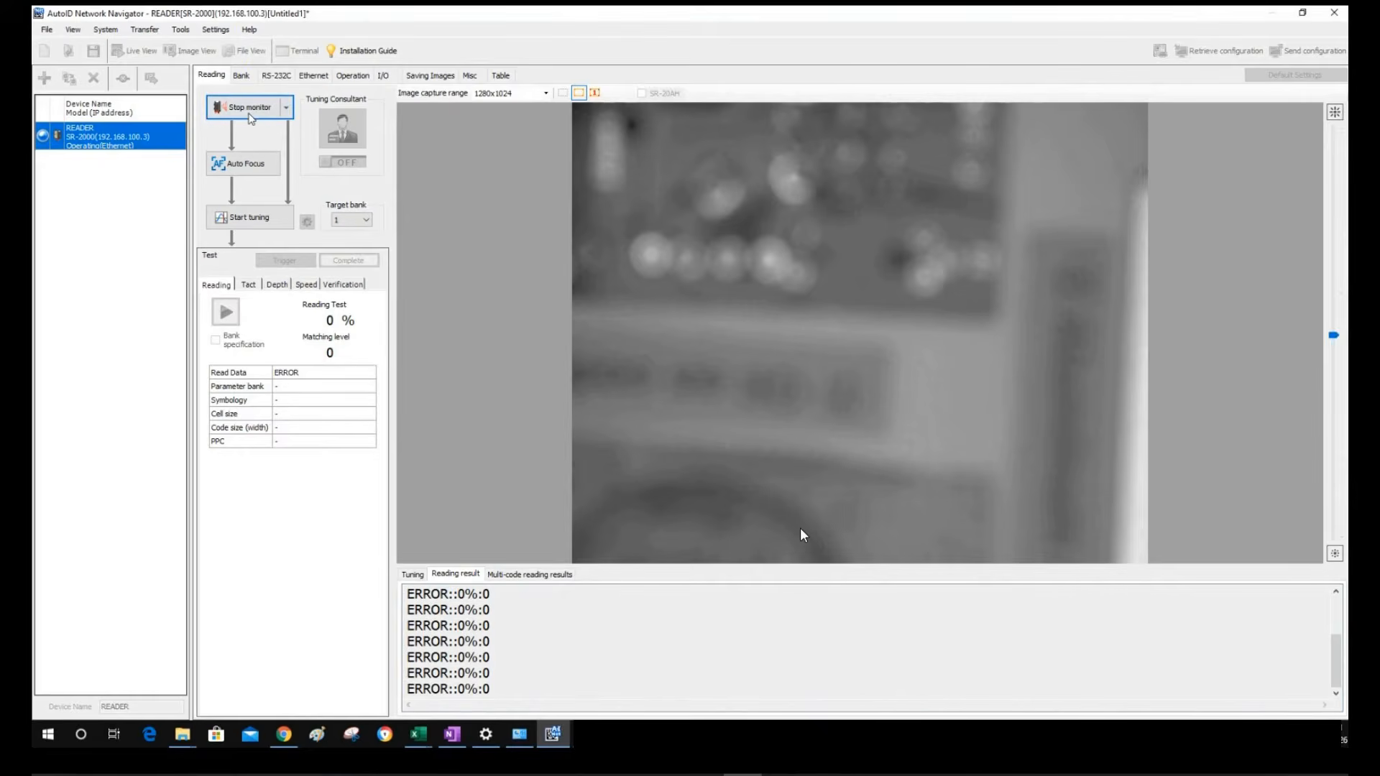
{"action": "left_click", "coordinate": [216, 30]}
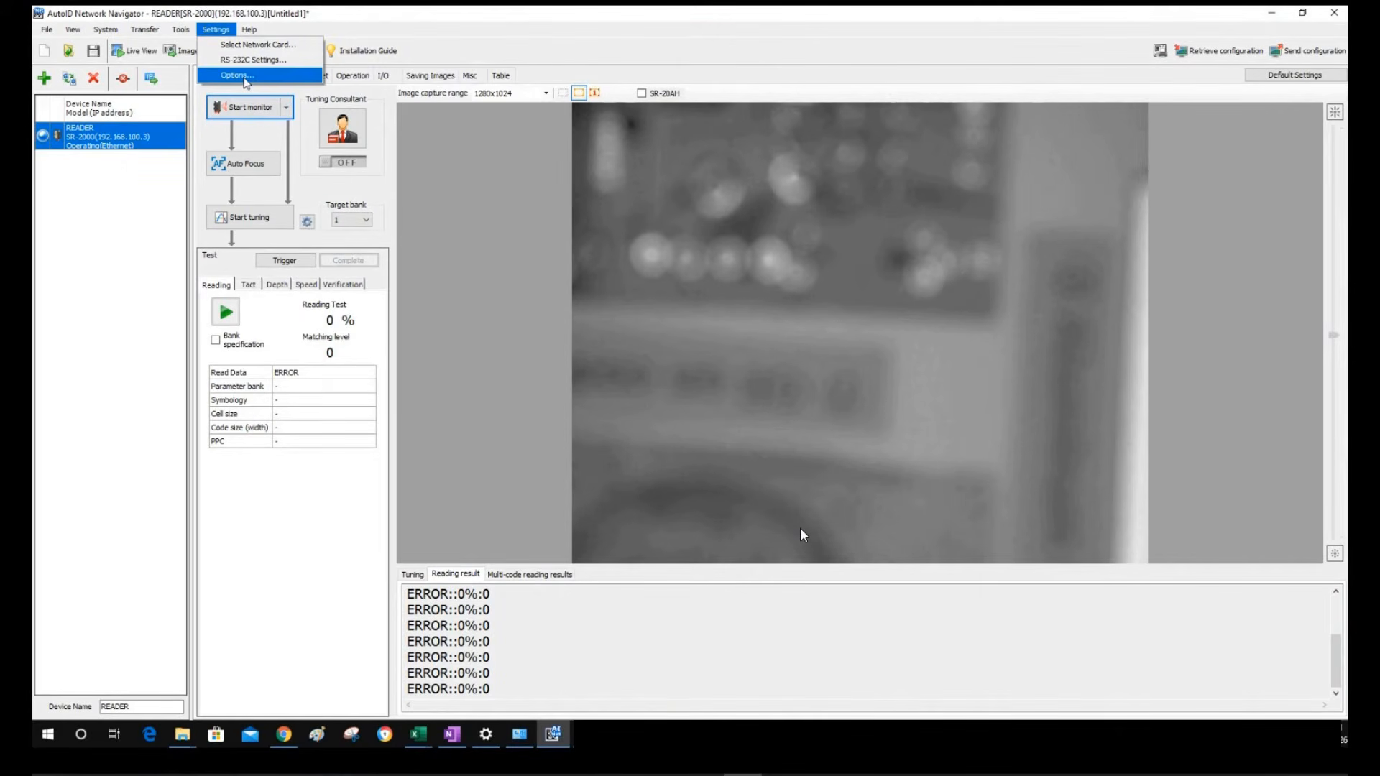
{"action": "left_click", "coordinate": [242, 76]}
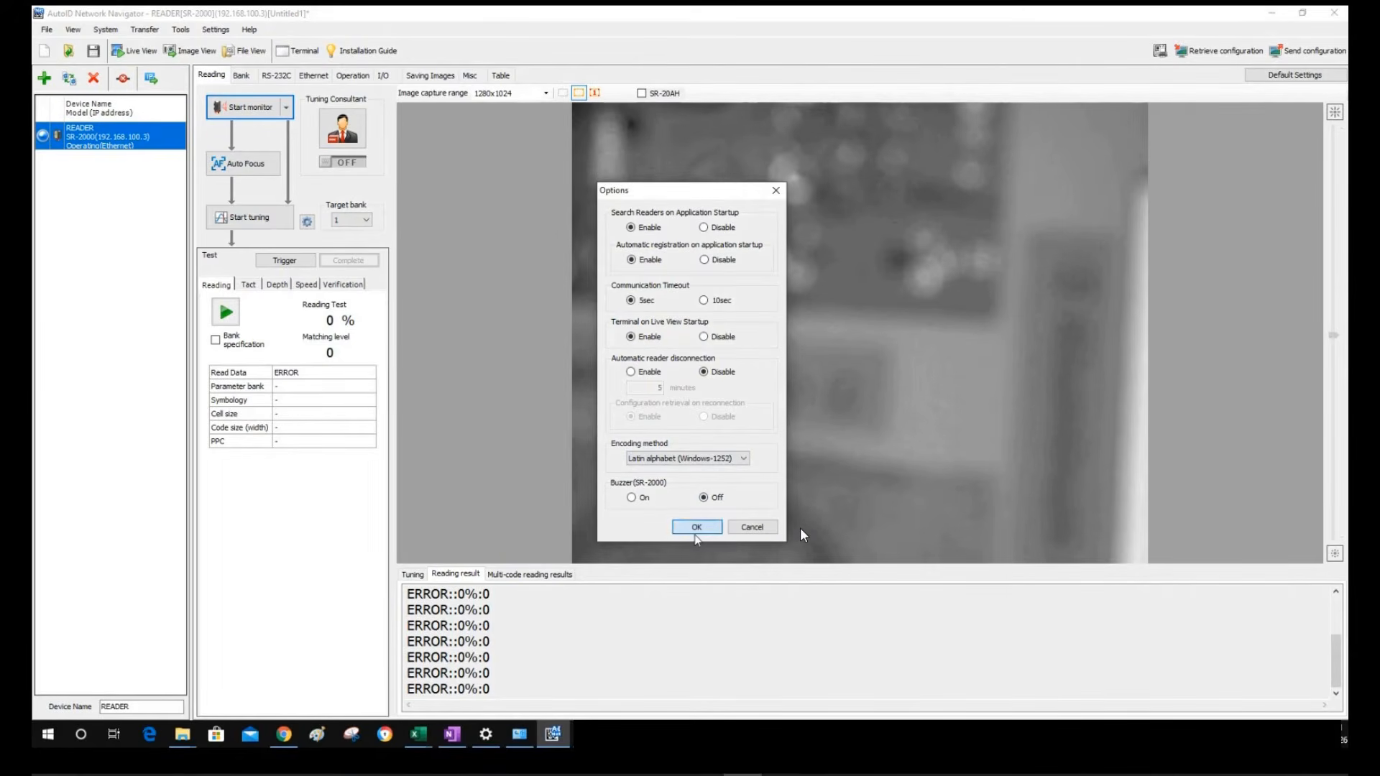
{"action": "left_click", "coordinate": [696, 531]}
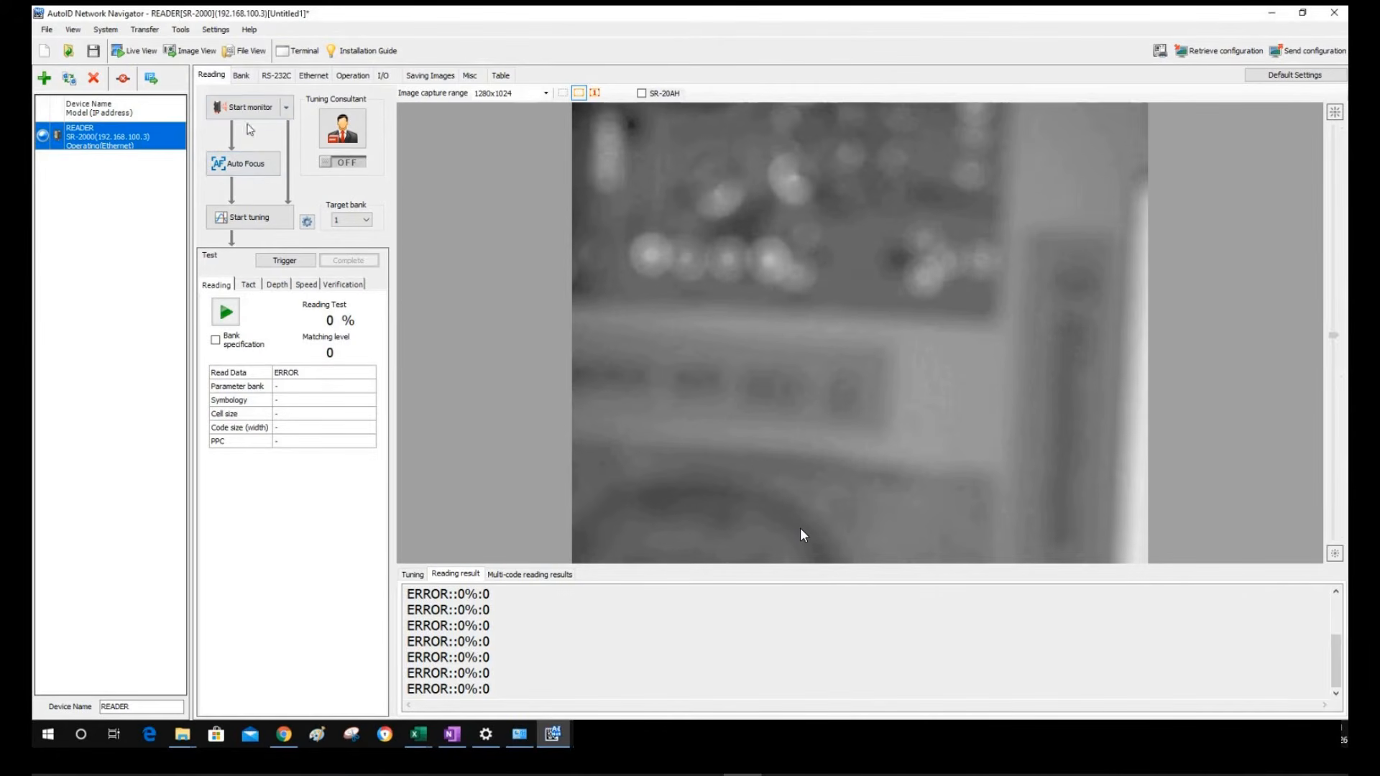
{"action": "left_click", "coordinate": [244, 106]}
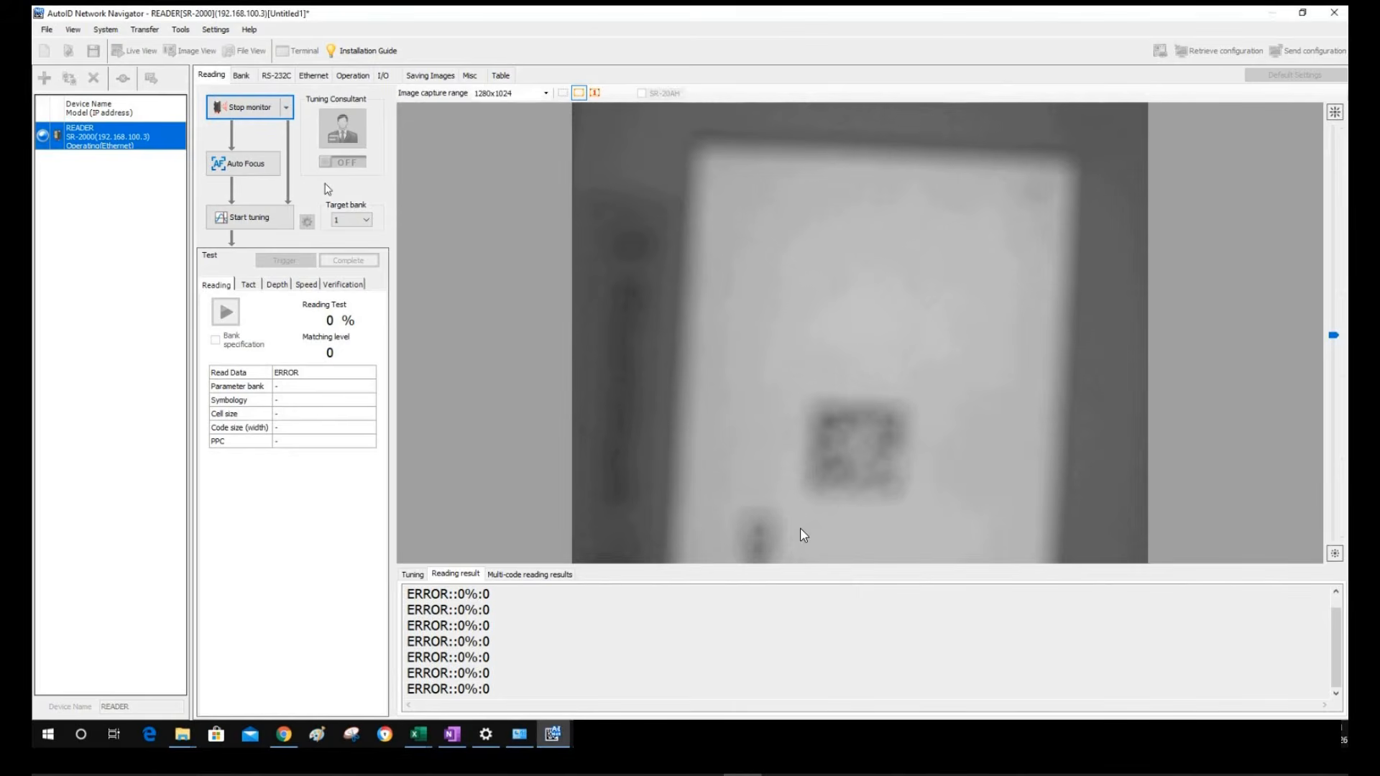
Auto-focus on the Data Matrix code and run tuning, saving the result to bank 1
{"action": "left_click", "coordinate": [243, 169]}
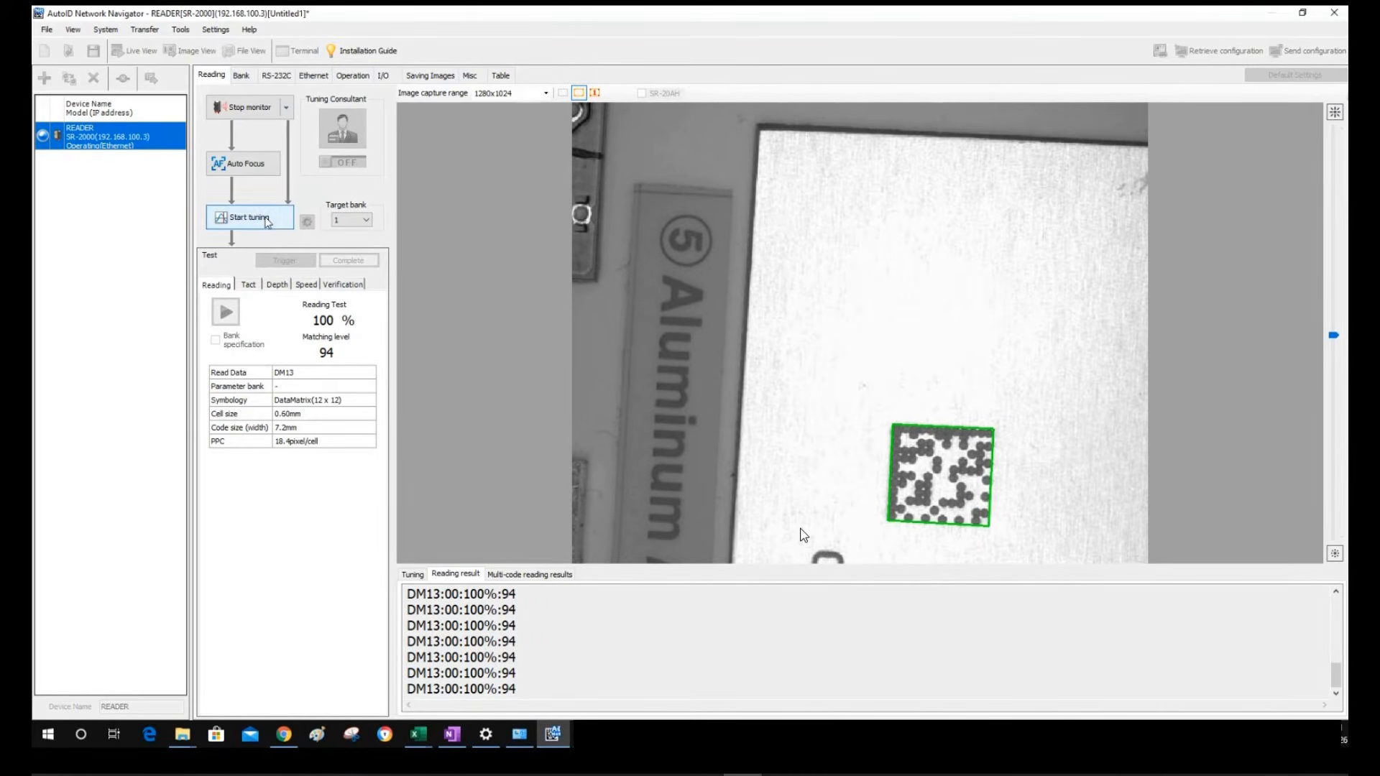
{"action": "left_click", "coordinate": [267, 222]}
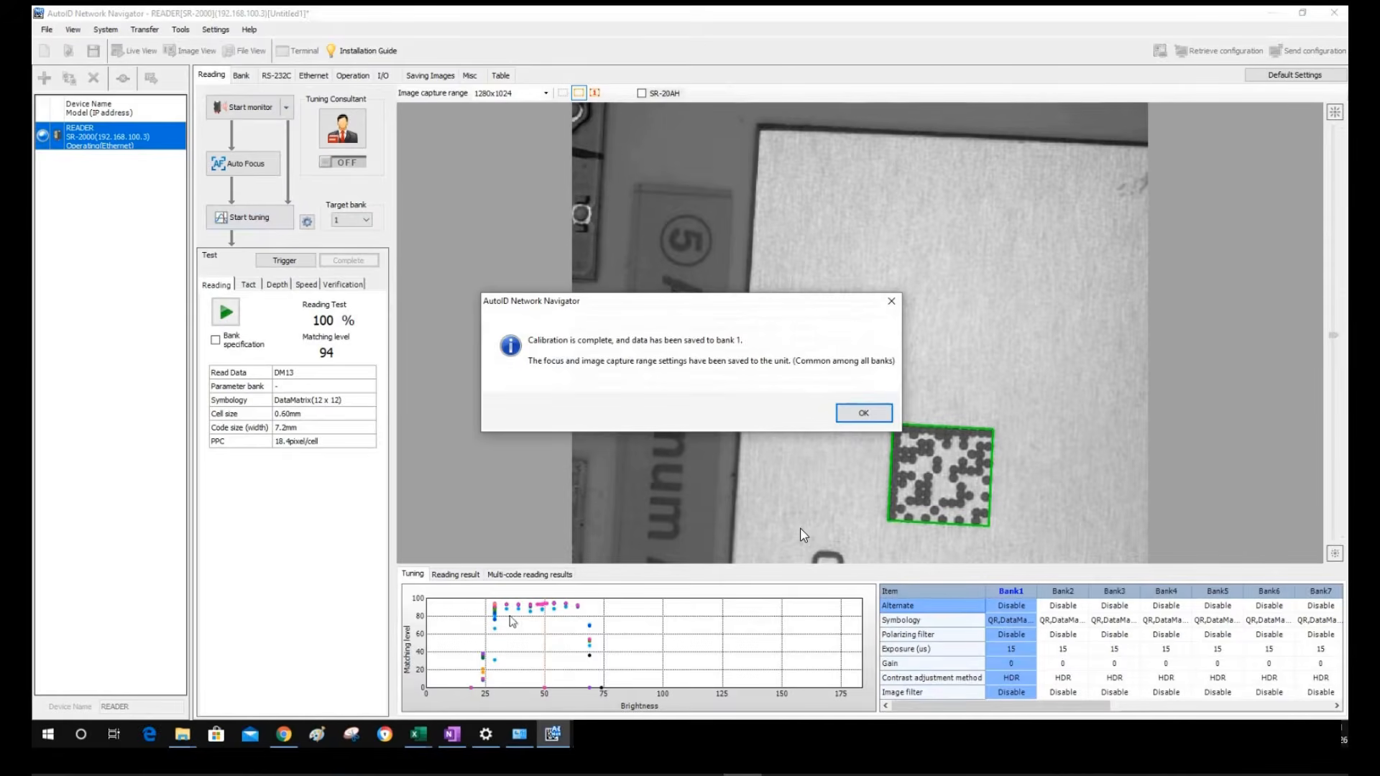
{"action": "left_click", "coordinate": [848, 417]}
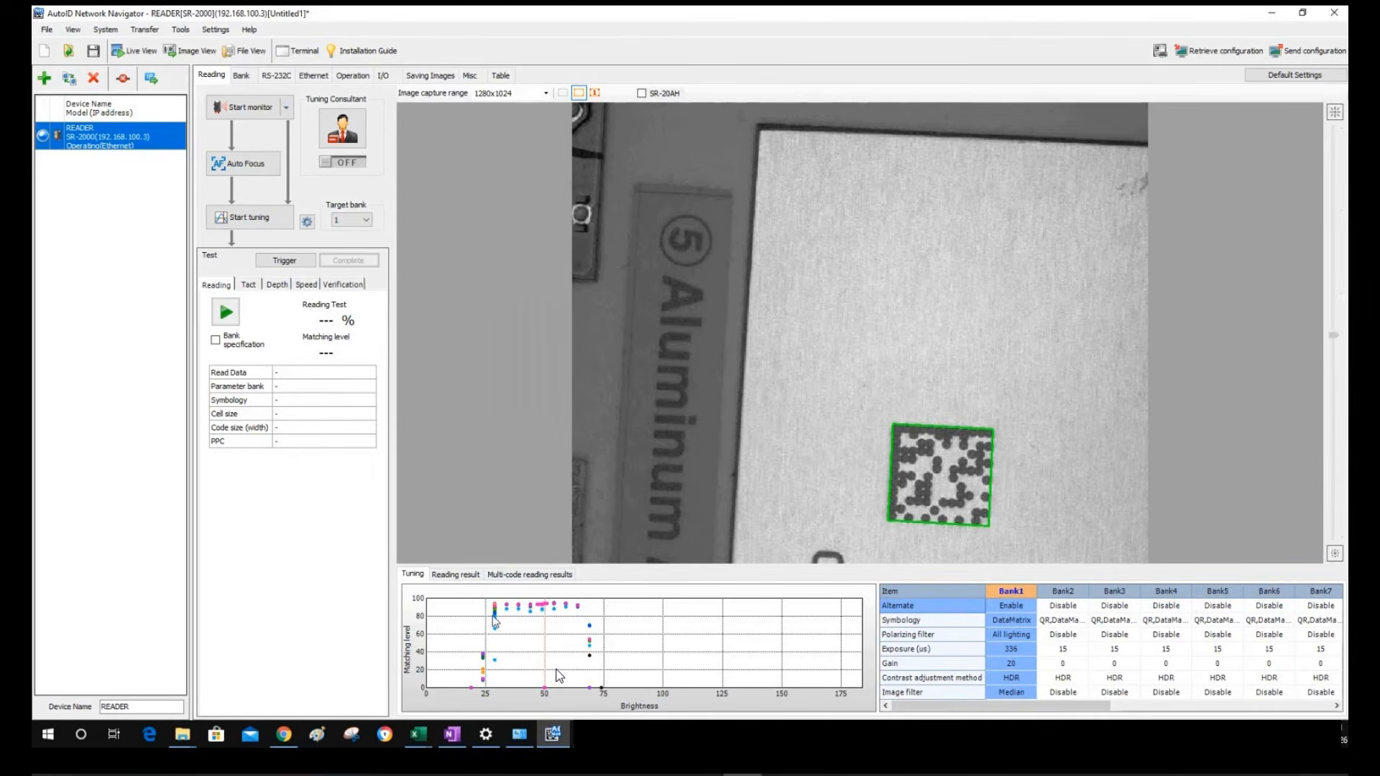
Enlarge the tuning graph area and start a continuous reading test
{"action": "left_click_drag", "start_coordinate": [632, 565], "coordinate": [646, 458]}
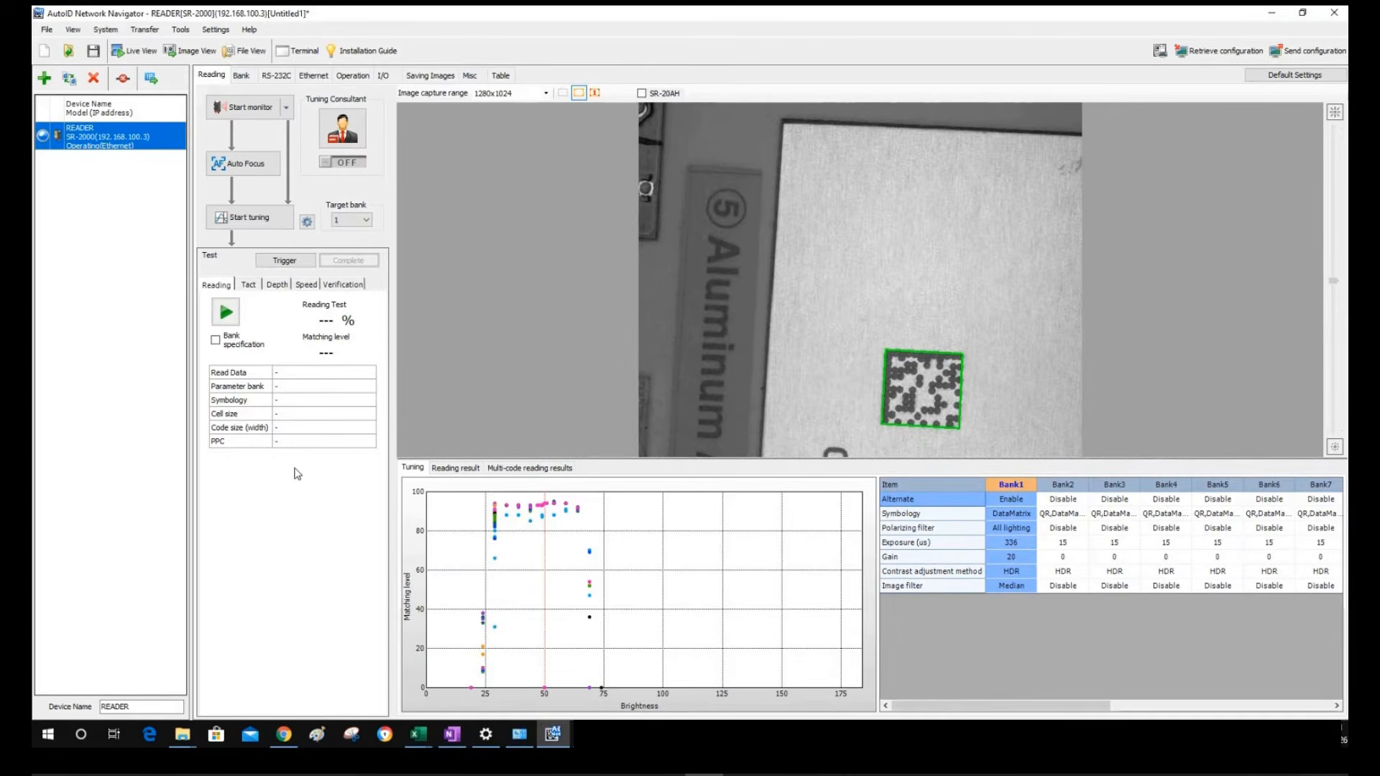
{"action": "left_click", "coordinate": [227, 311]}
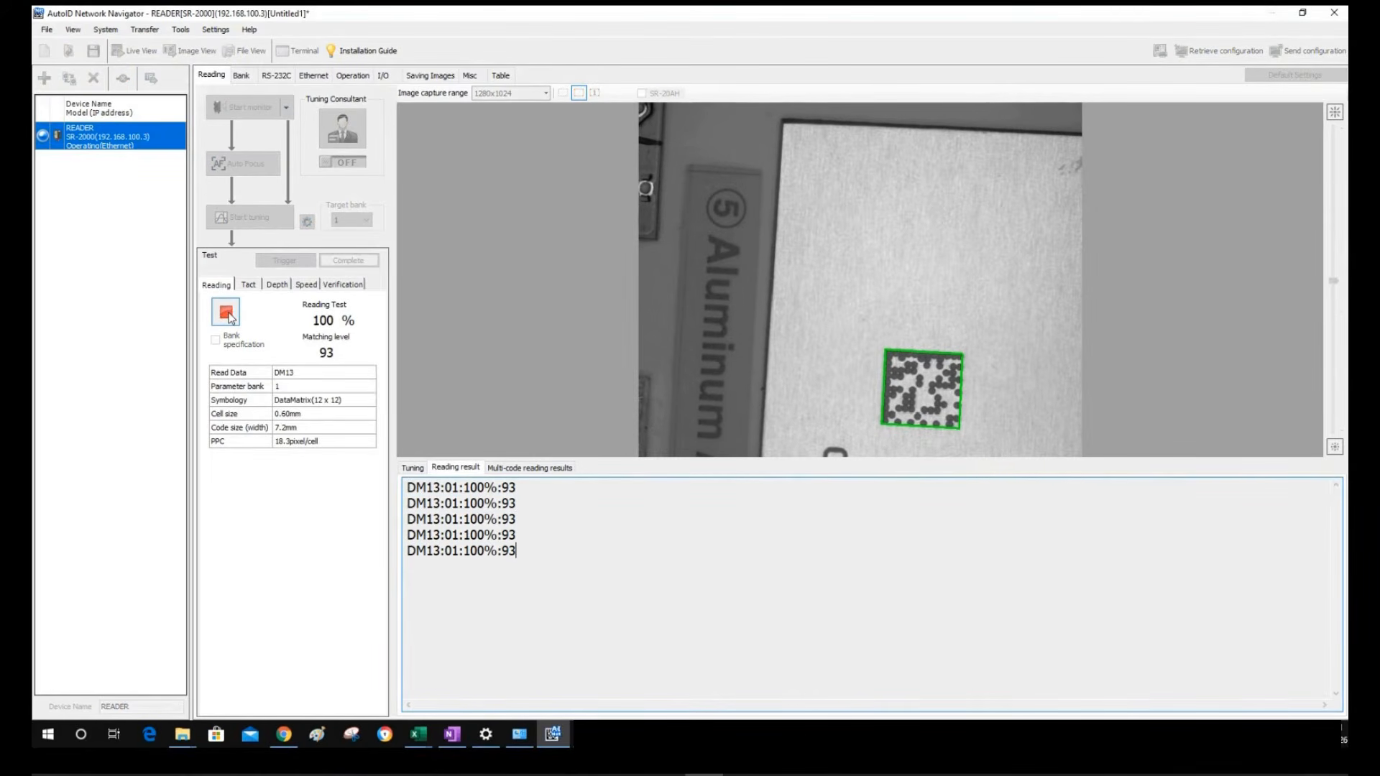
Stop and rerun reading tests on the Data Matrix code, with and without plastic film covering it
{"action": "left_click", "coordinate": [227, 314]}
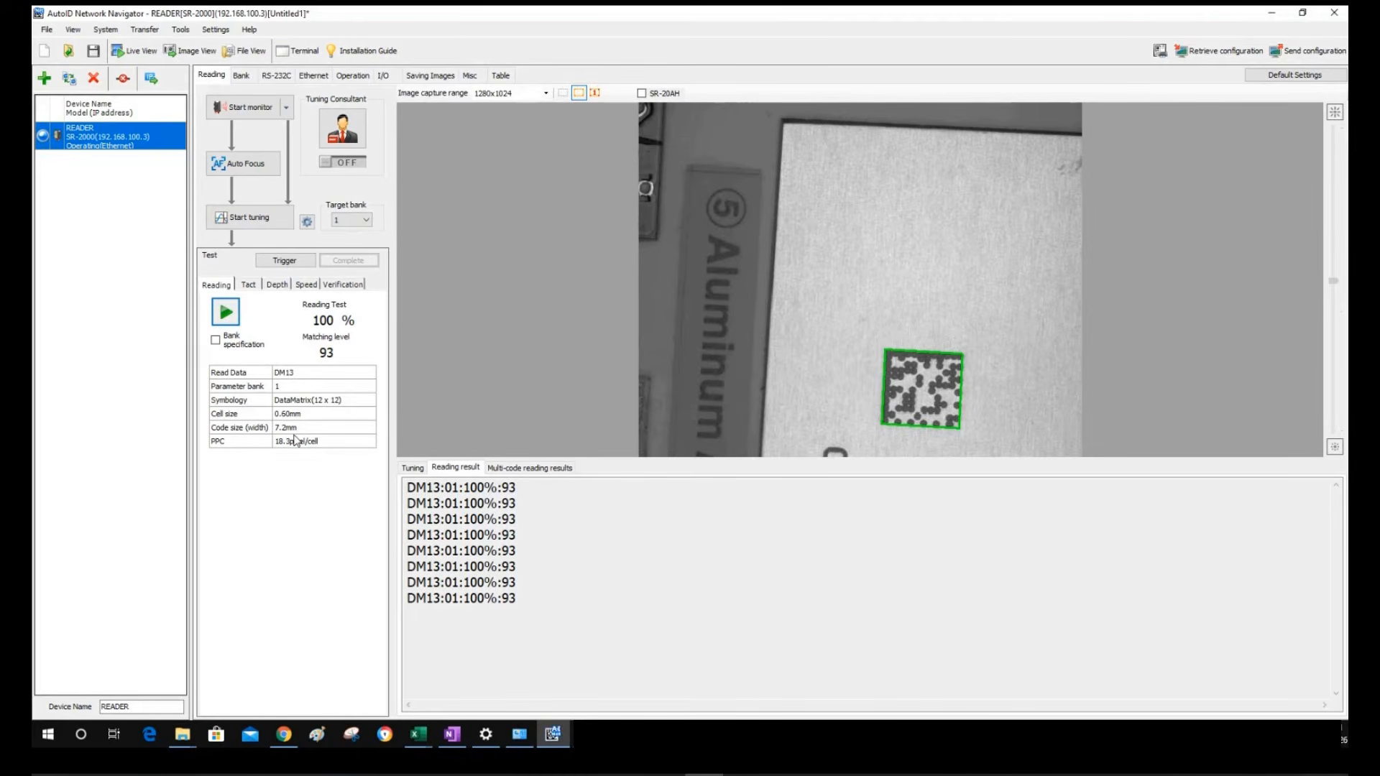
{"action": "left_click", "coordinate": [225, 312]}
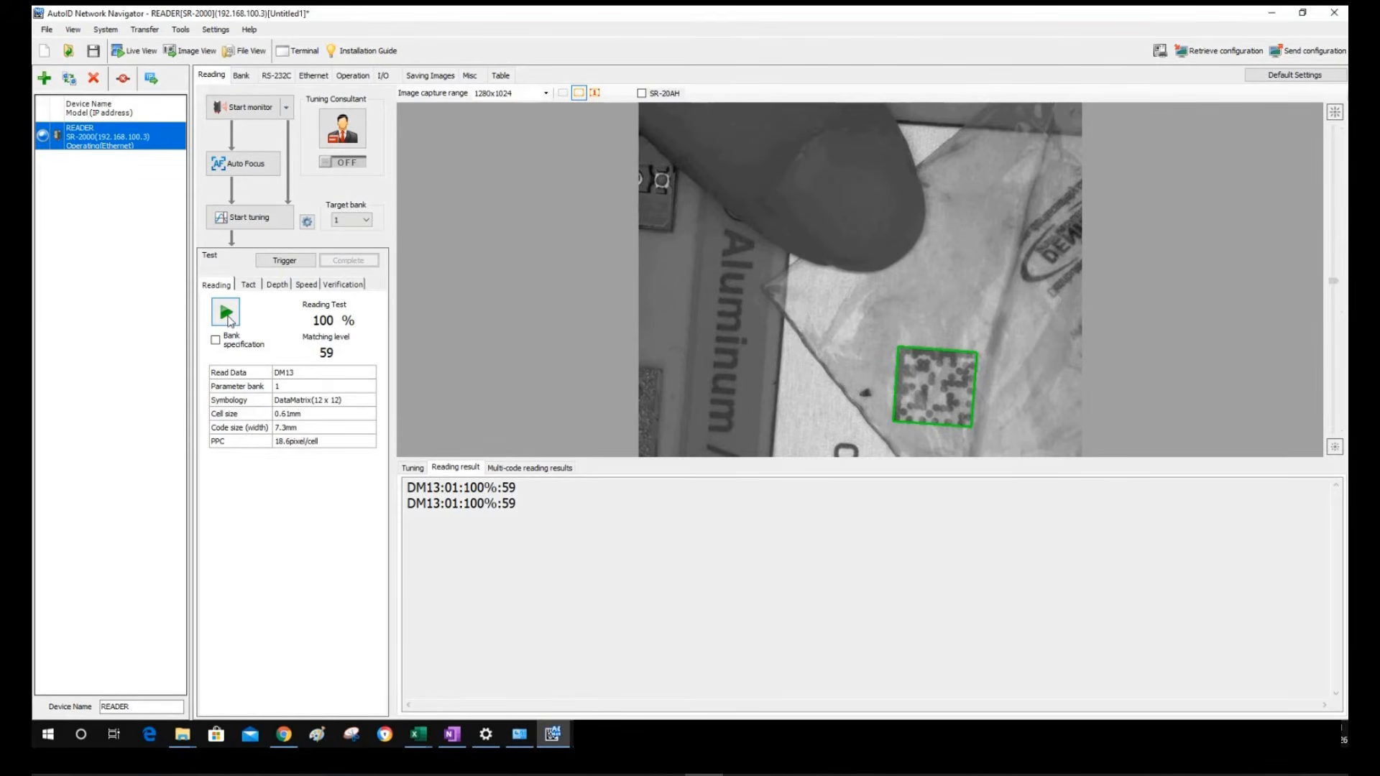
{"action": "left_click", "coordinate": [227, 313]}
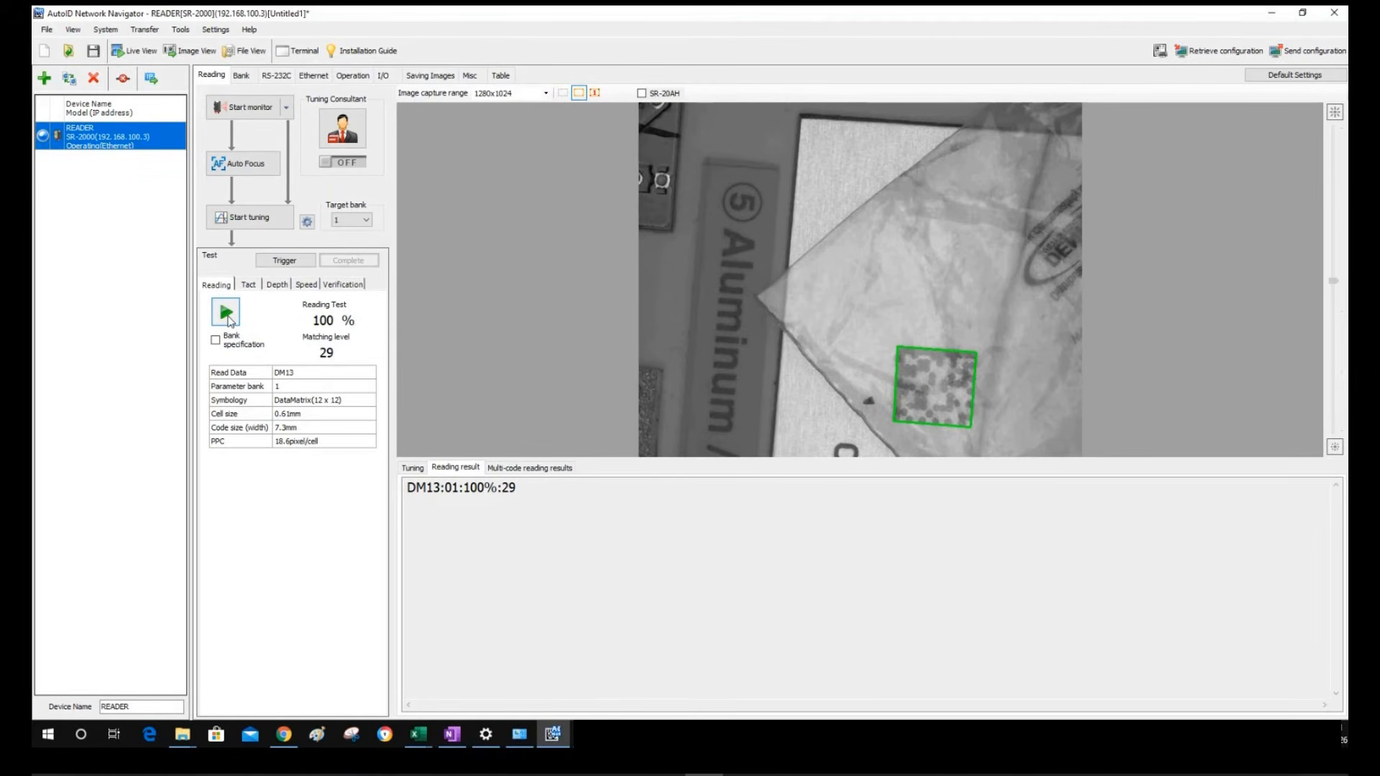
{"action": "left_click", "coordinate": [227, 313]}
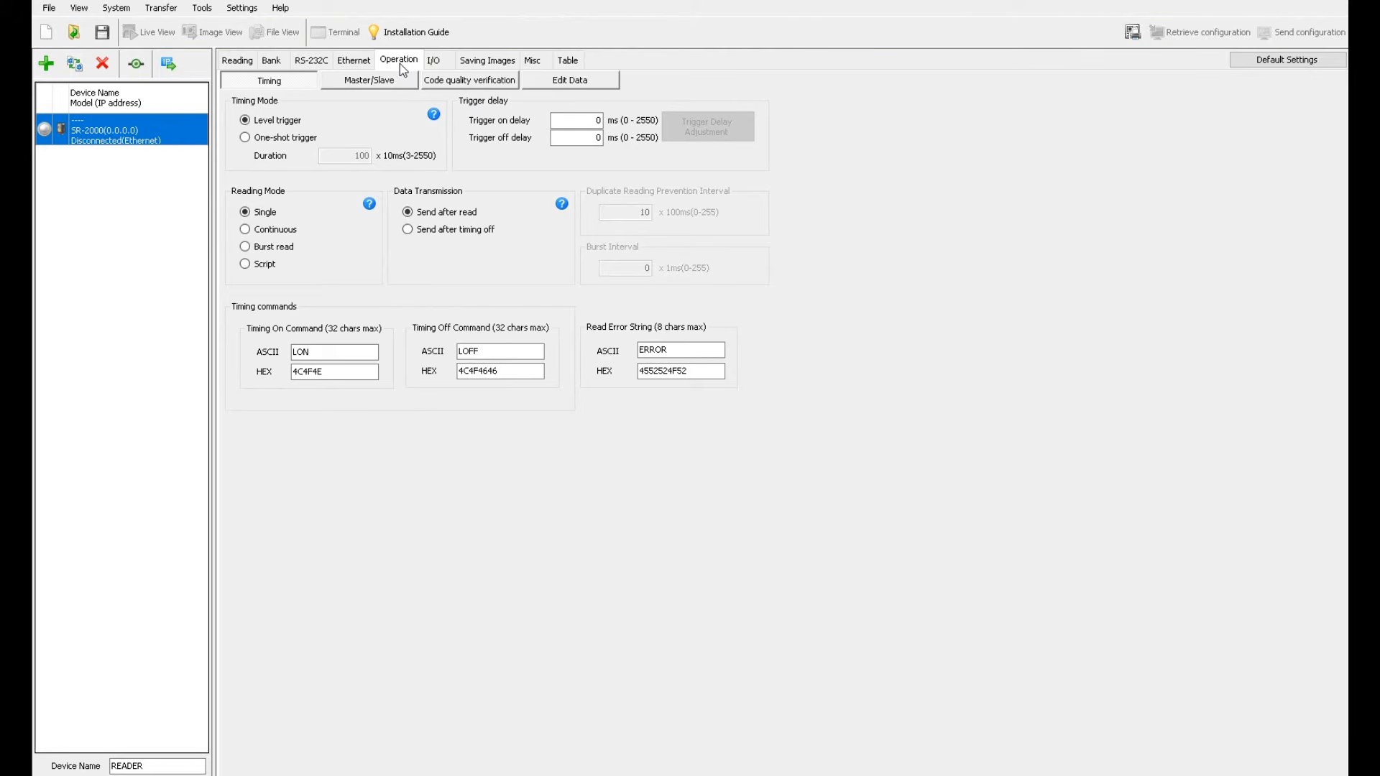
Toggle matching level judgment off and back on at threshold 70, then review the Edit Data format
{"action": "left_click", "coordinate": [460, 84]}
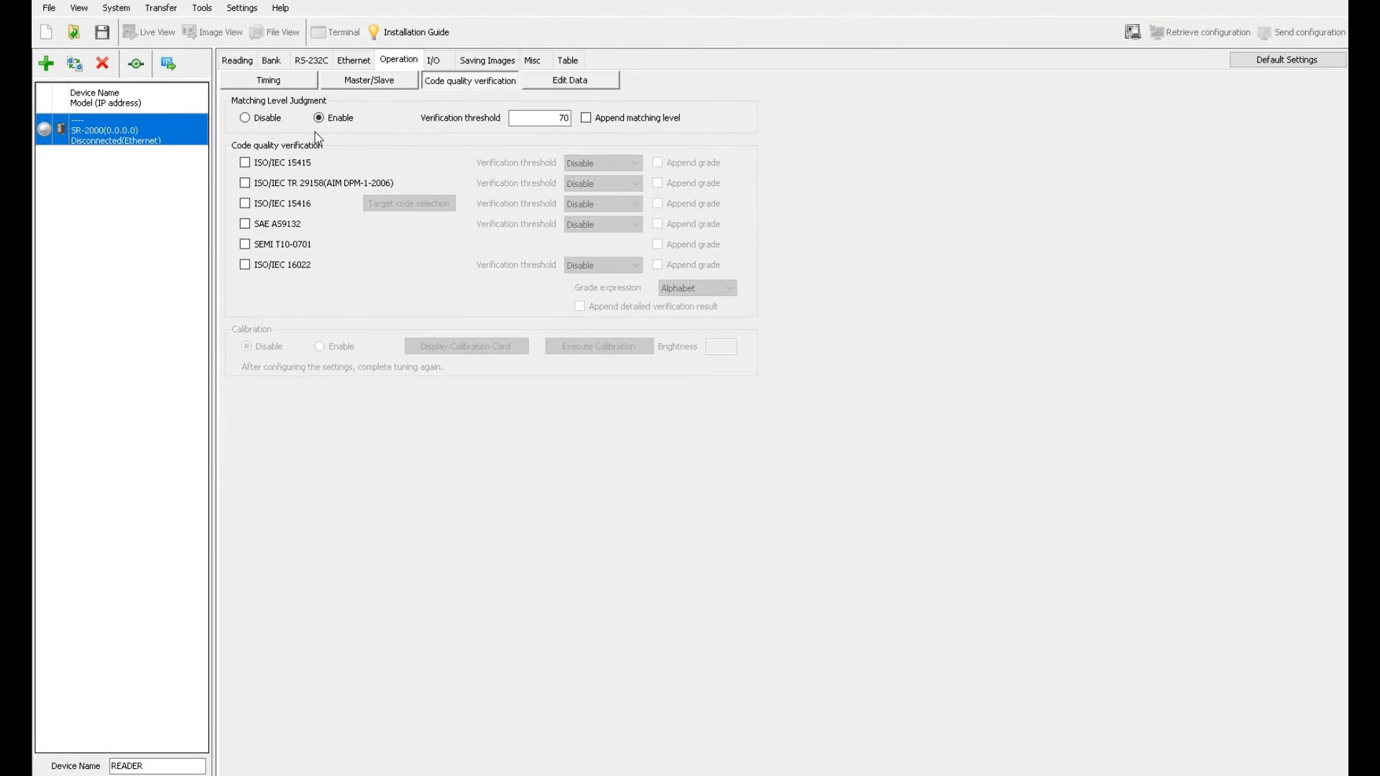
{"action": "left_click", "coordinate": [249, 121]}
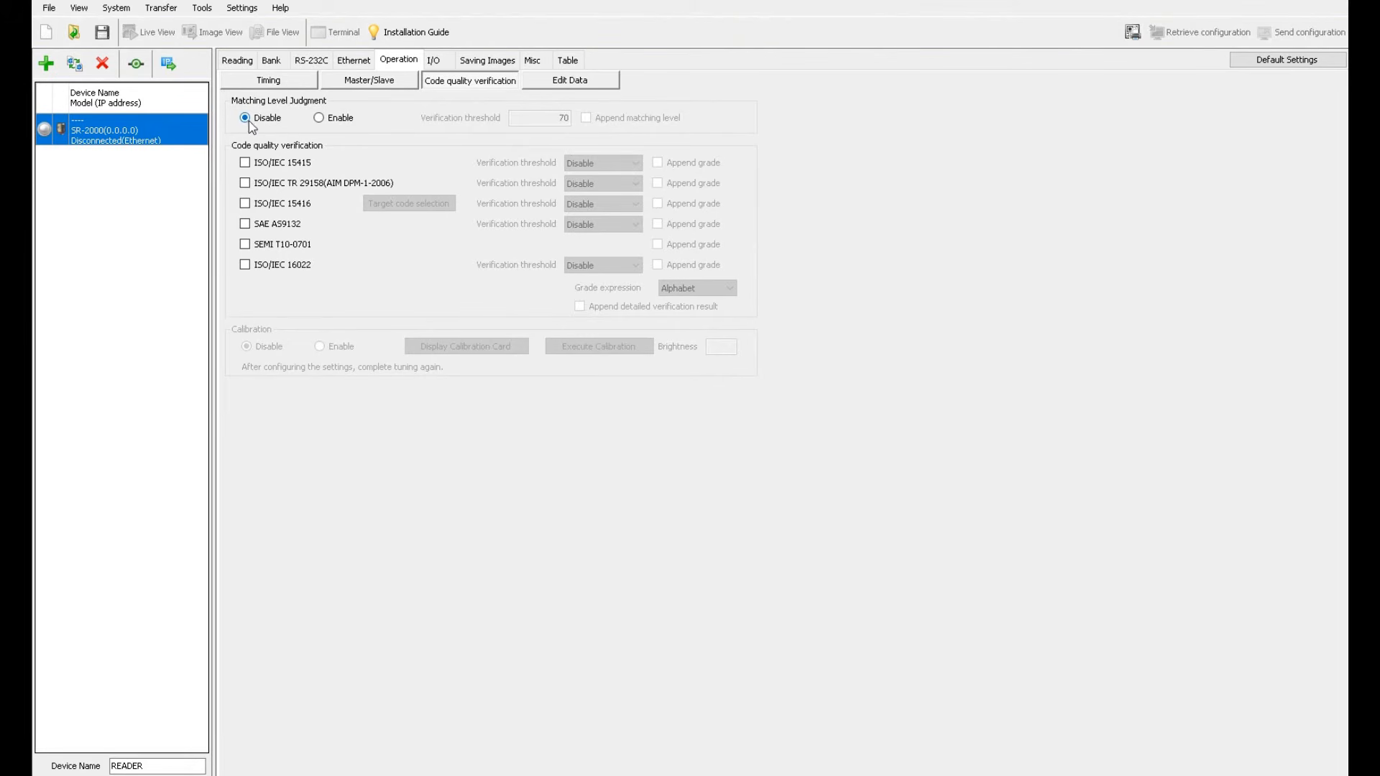
{"action": "left_click", "coordinate": [333, 120]}
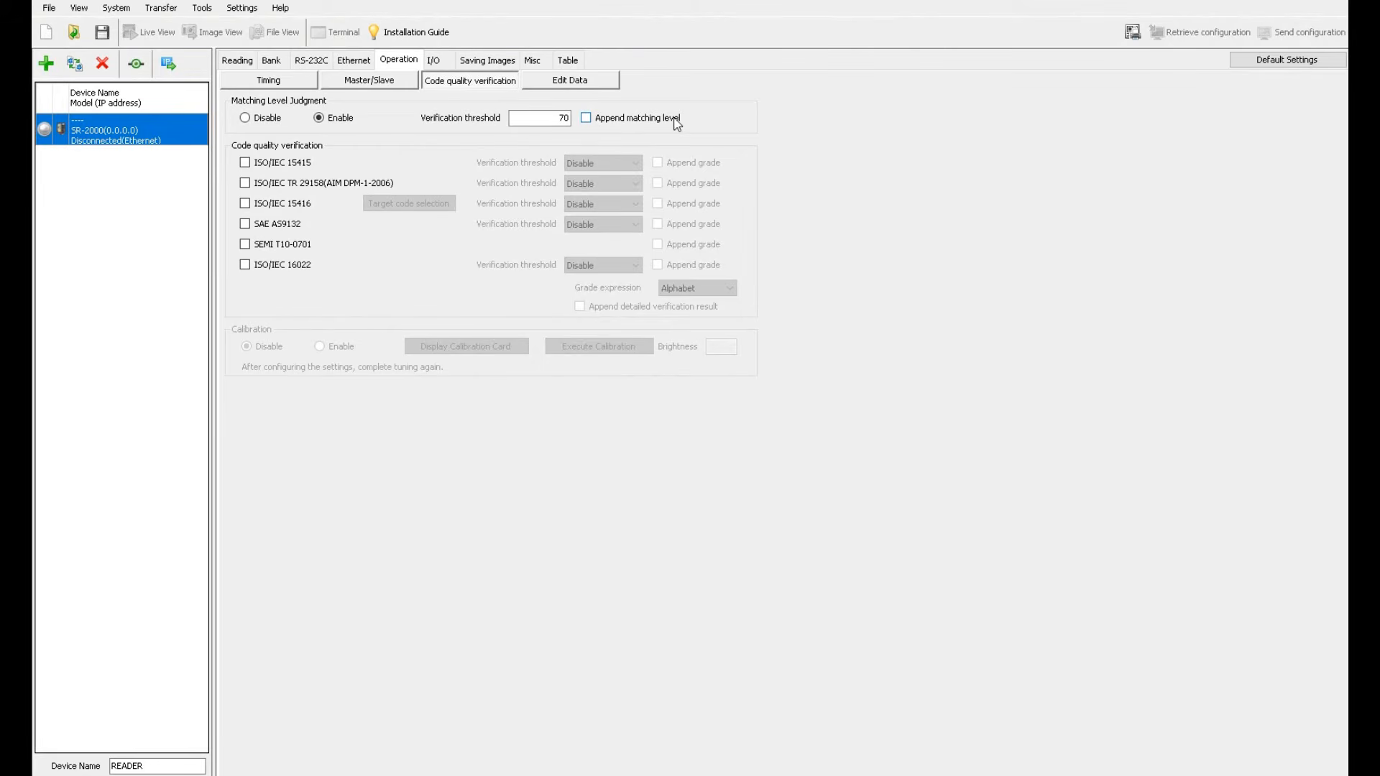
{"action": "left_click", "coordinate": [597, 81]}
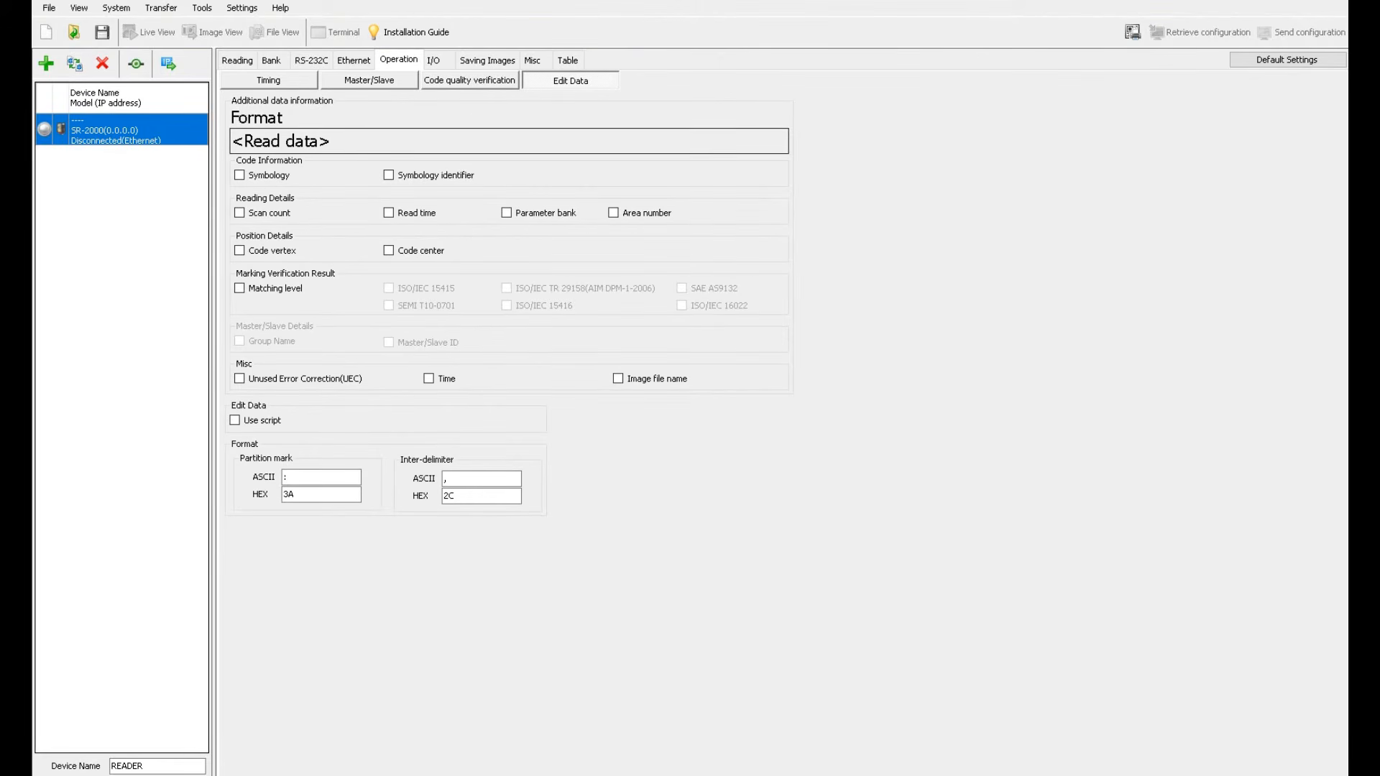
Enable Append matching level and confirm Edit Data shows <Read data>:<Matching level>
{"action": "left_click", "coordinate": [482, 82]}
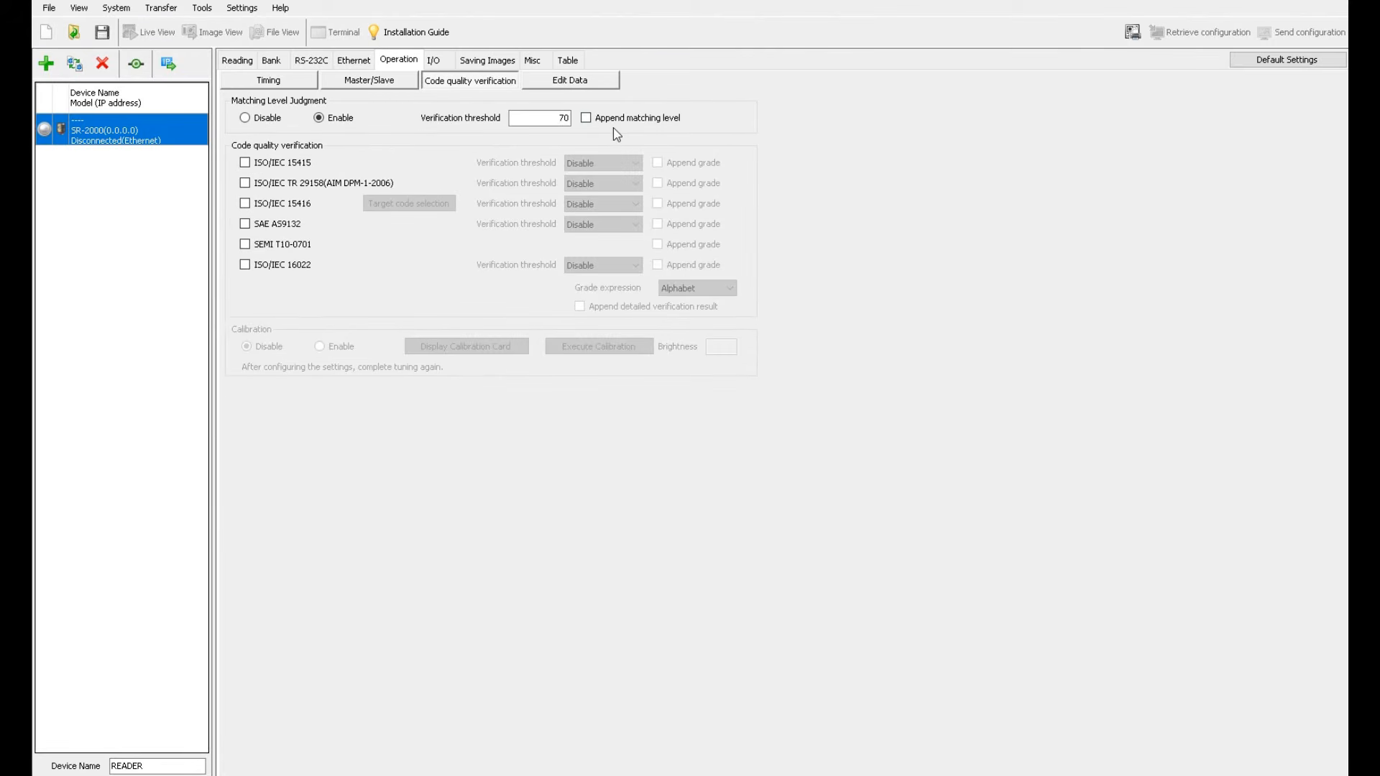
{"action": "left_click", "coordinate": [587, 119]}
{"action": "left_click", "coordinate": [606, 82]}
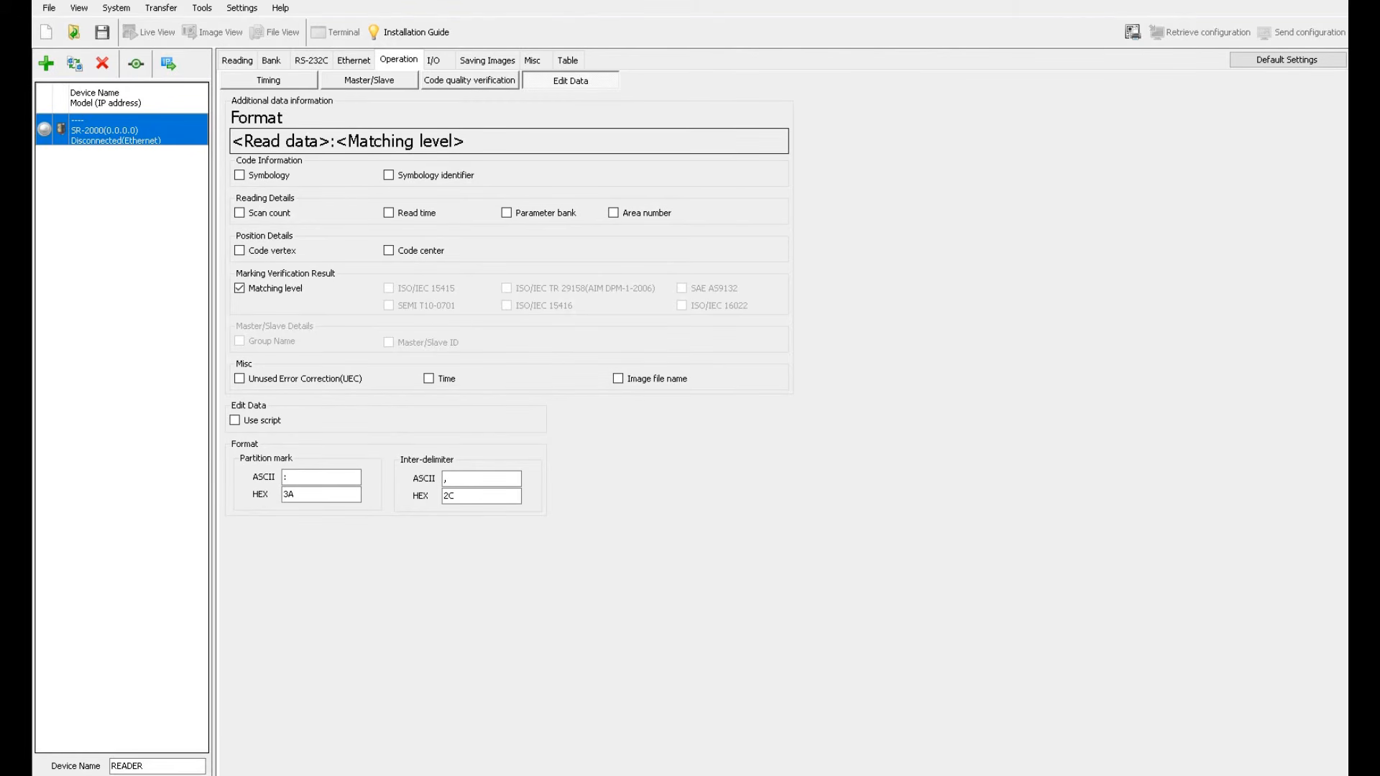
{"action": "left_click", "coordinate": [493, 82]}
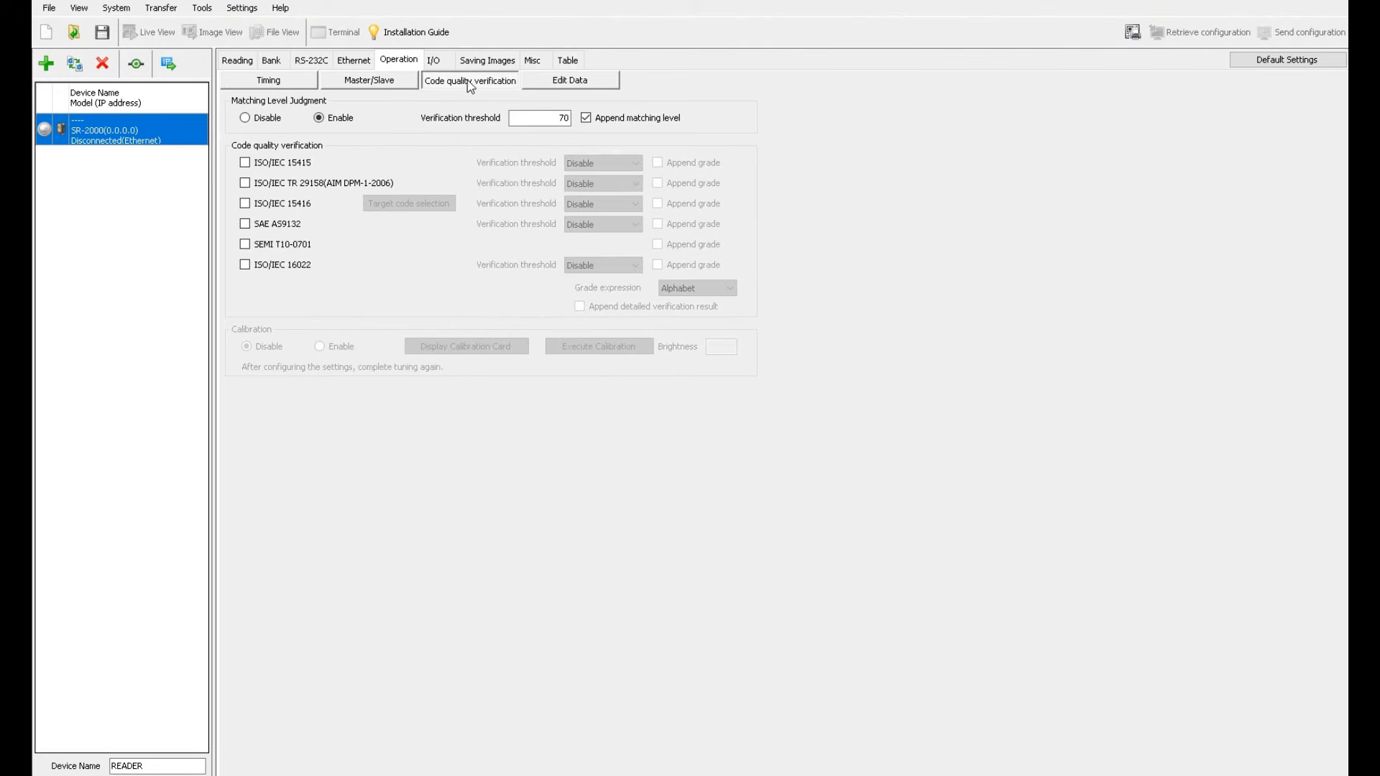
{"action": "left_click", "coordinate": [570, 82]}
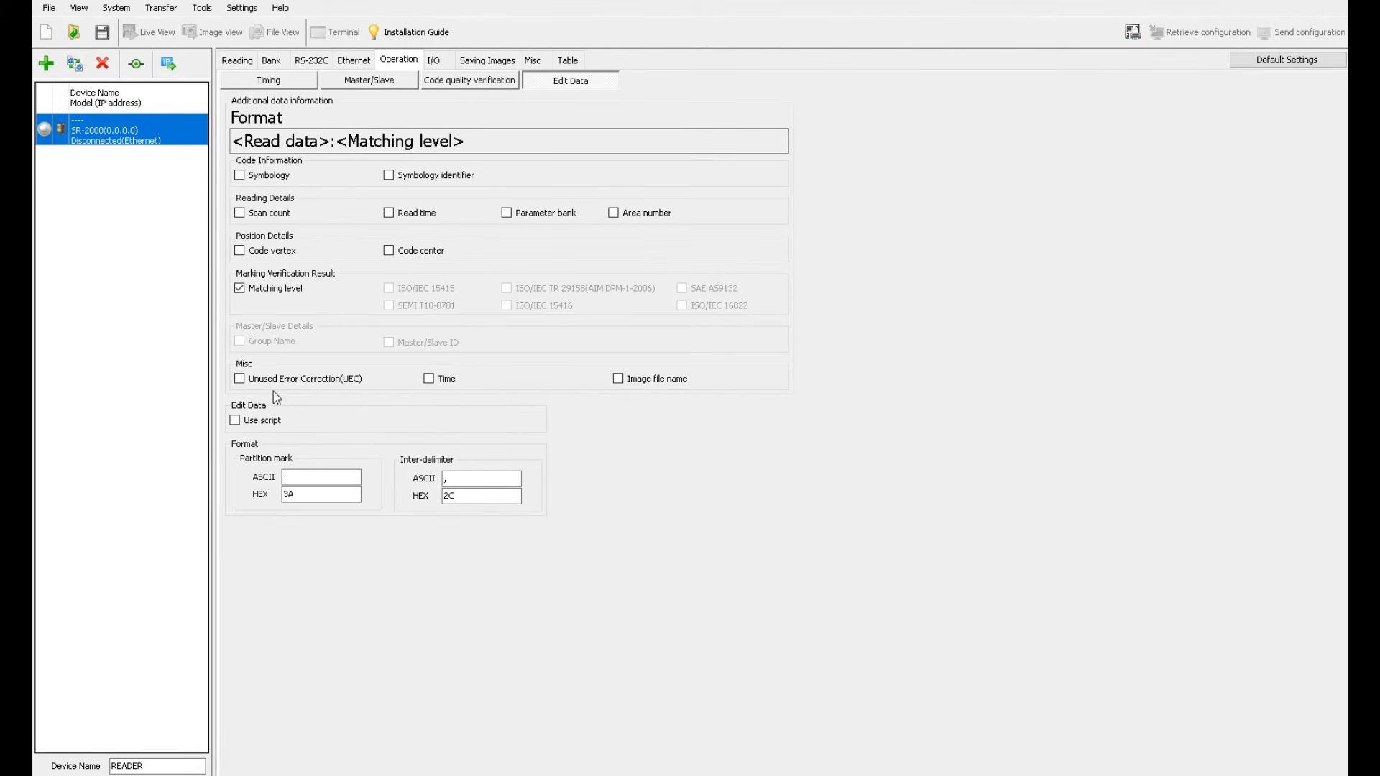
{"action": "left_click", "coordinate": [268, 81]}
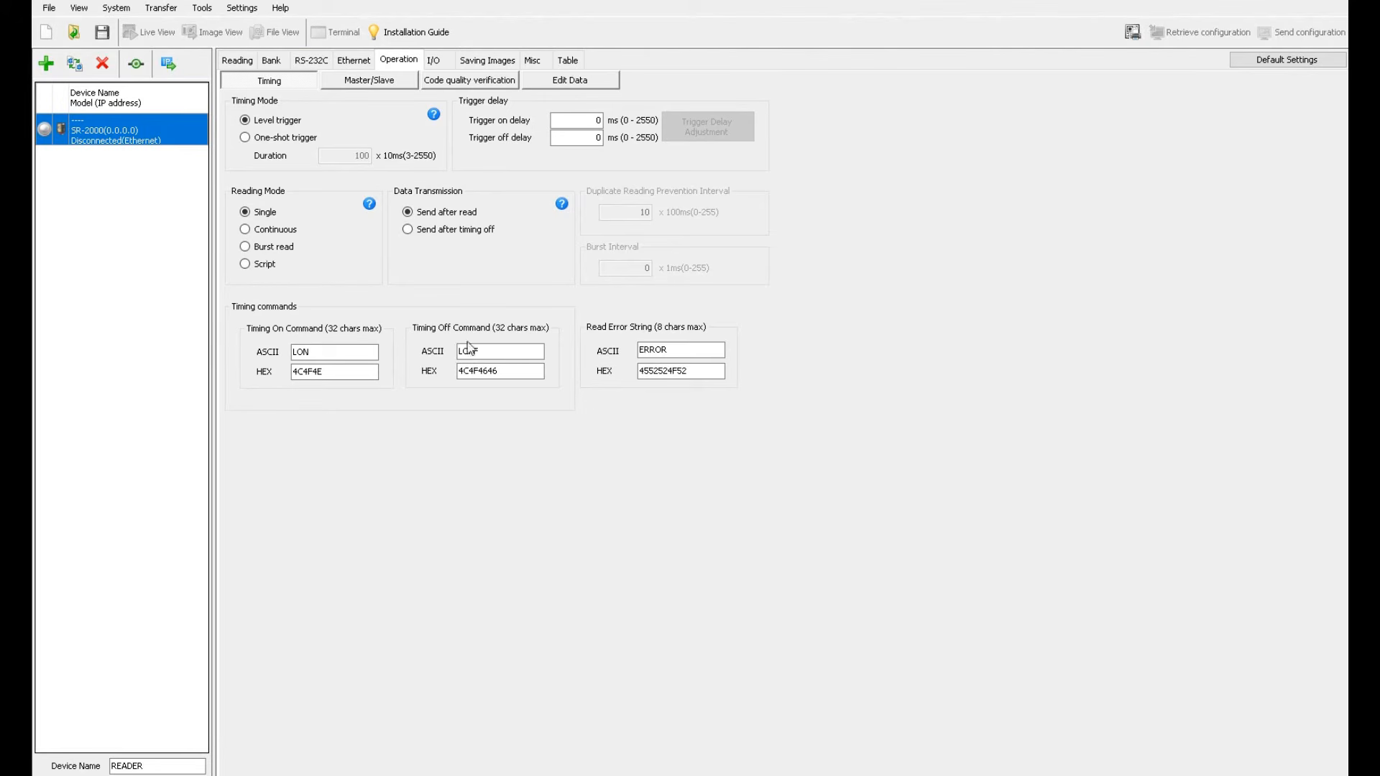
Review Master/Slave options and the settings table with IP 192.168.100.100, subnet 24, port 9004
{"action": "left_click", "coordinate": [392, 83]}
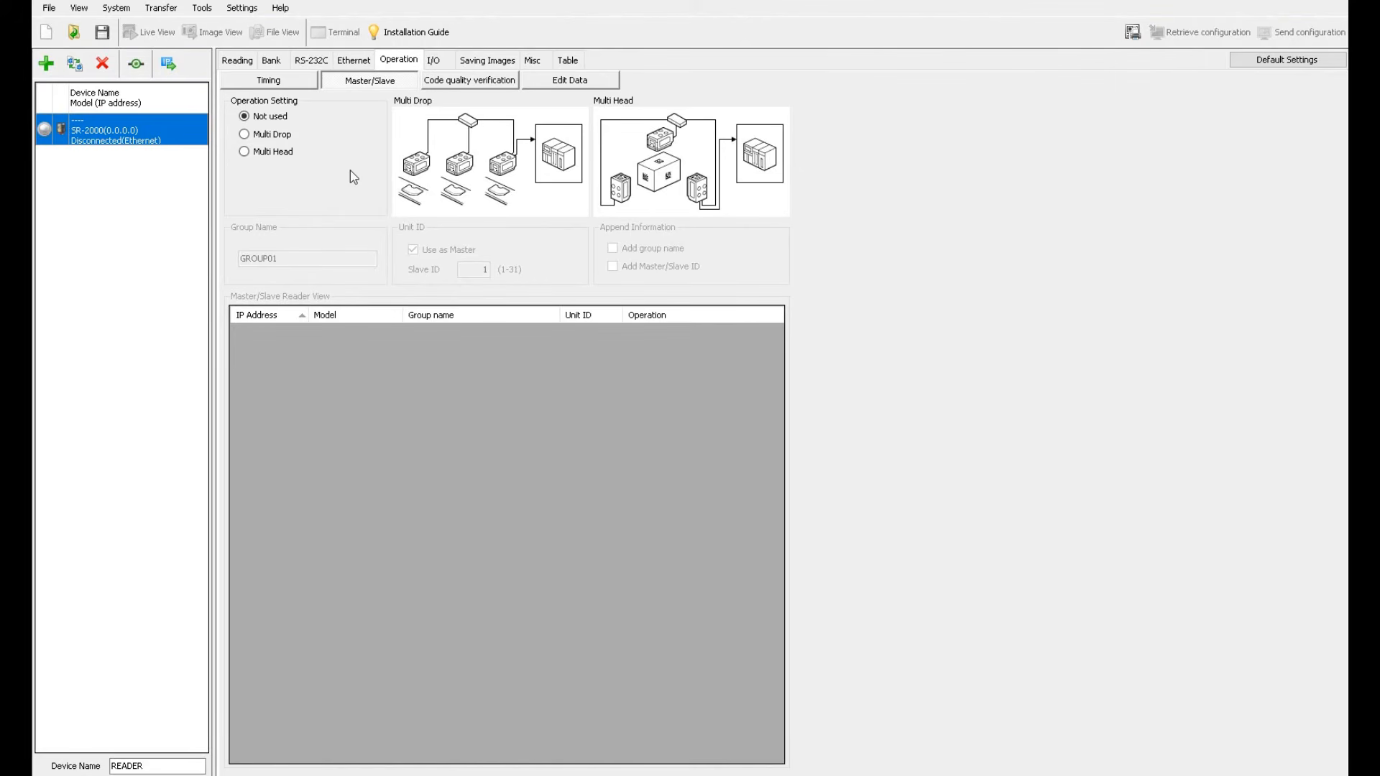
{"action": "left_click", "coordinate": [567, 61]}
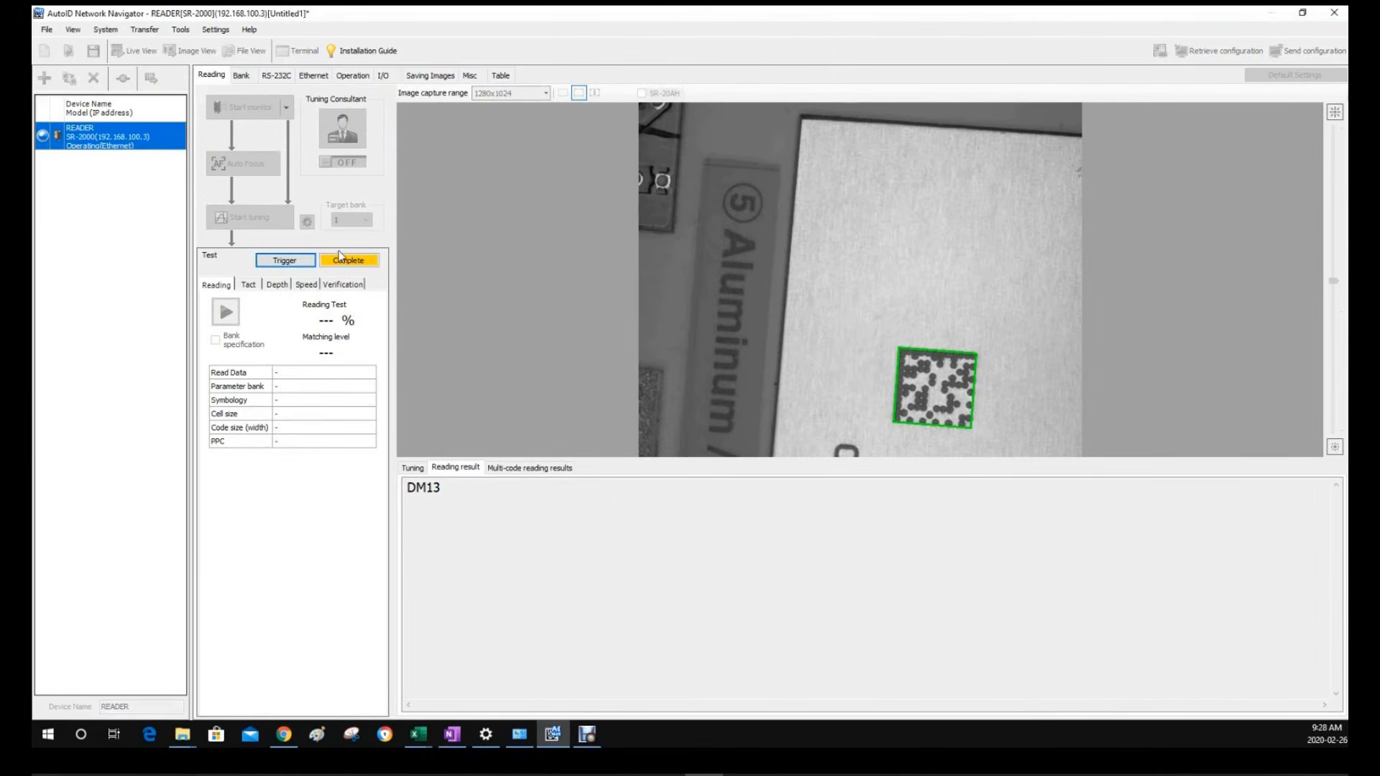
Run three single-trigger reads of the DM13 code, then end the trigger test
{"action": "left_click", "coordinate": [345, 260]}
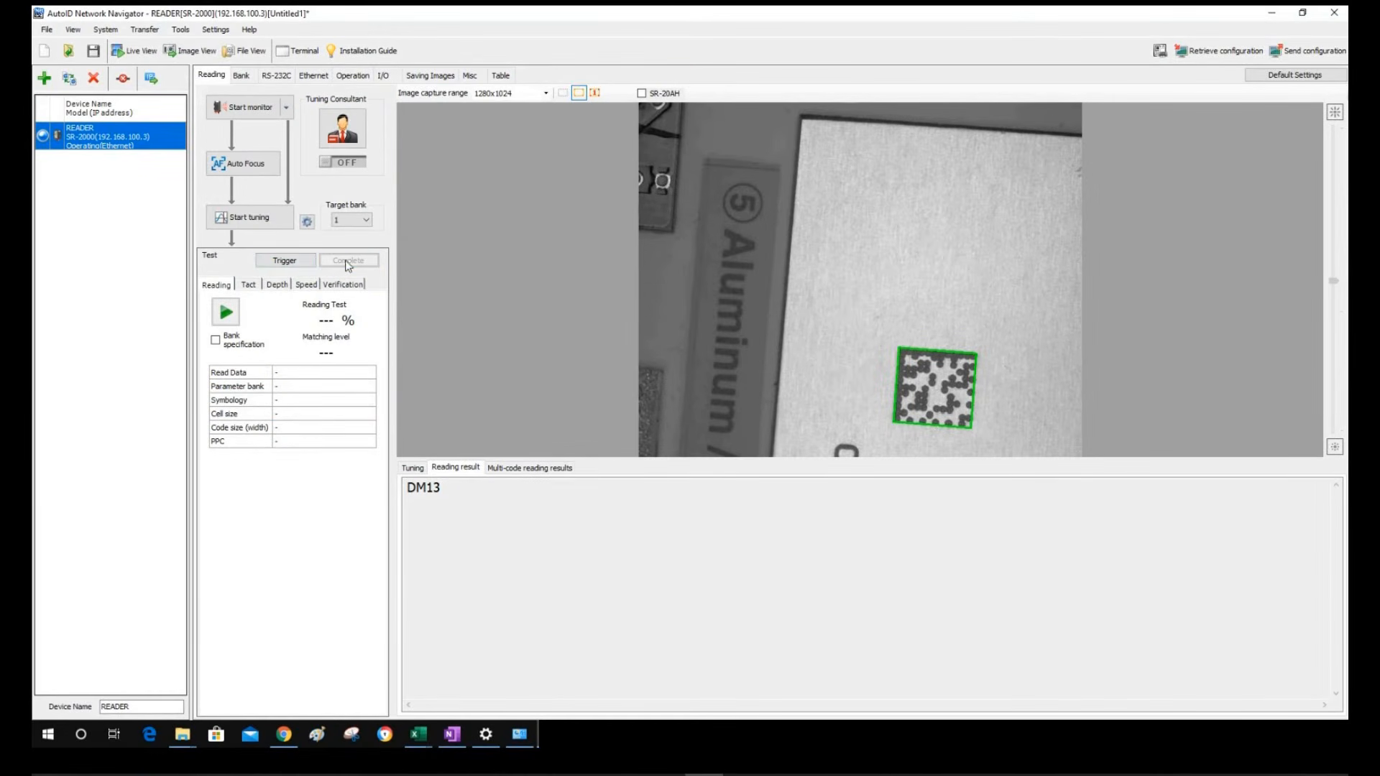
{"action": "left_click", "coordinate": [288, 260]}
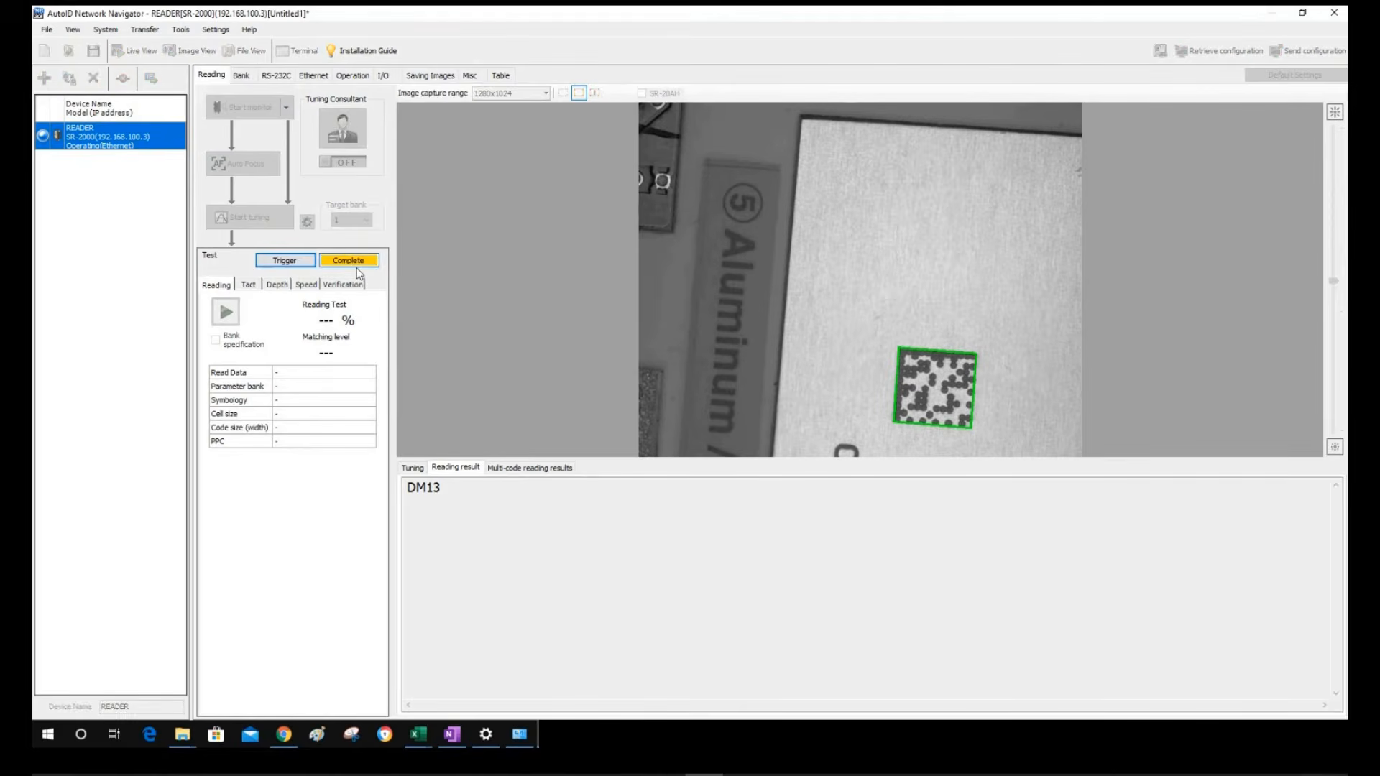
{"action": "left_click", "coordinate": [351, 262]}
{"action": "left_click", "coordinate": [287, 262]}
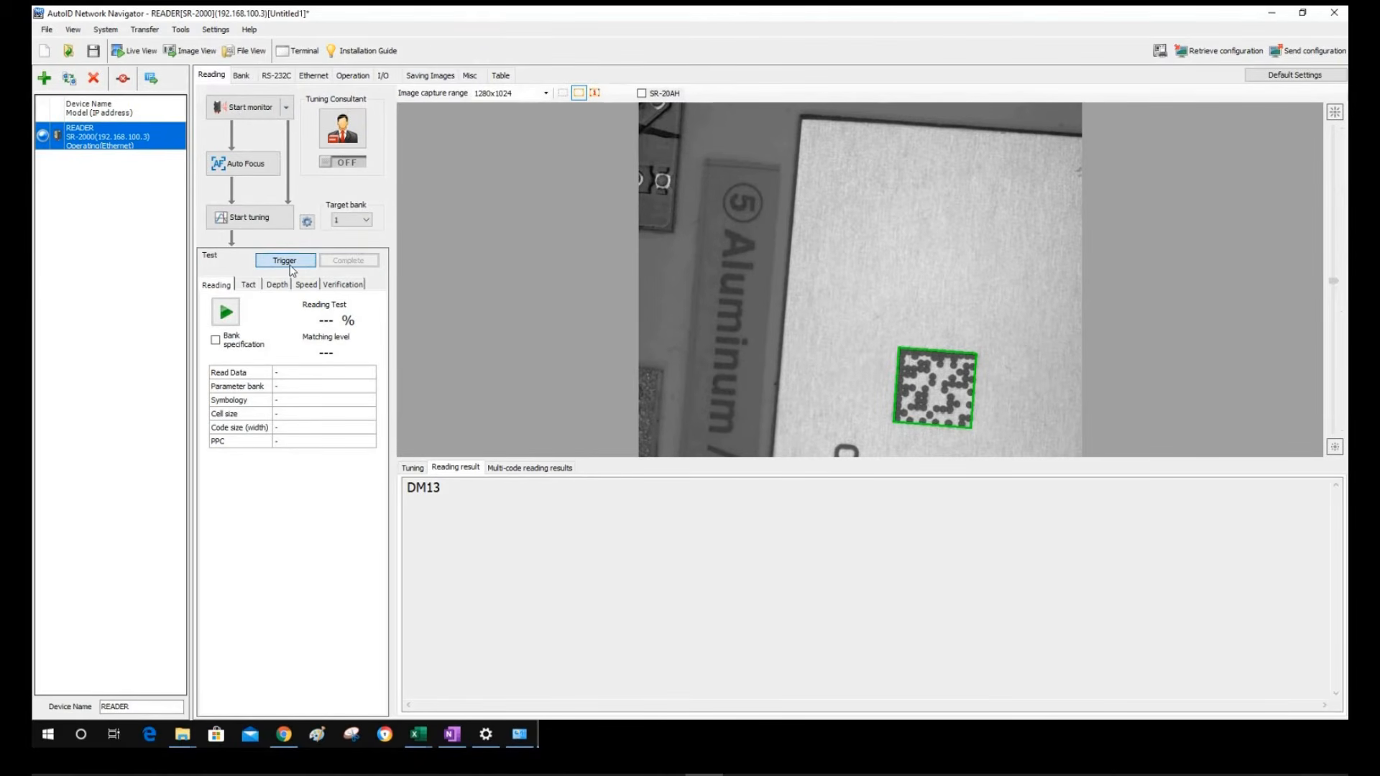
{"action": "left_click", "coordinate": [332, 264]}
Check the I/O settings, then go through the Tact, Depth, Speed and Verification tests
{"action": "left_click", "coordinate": [385, 78]}
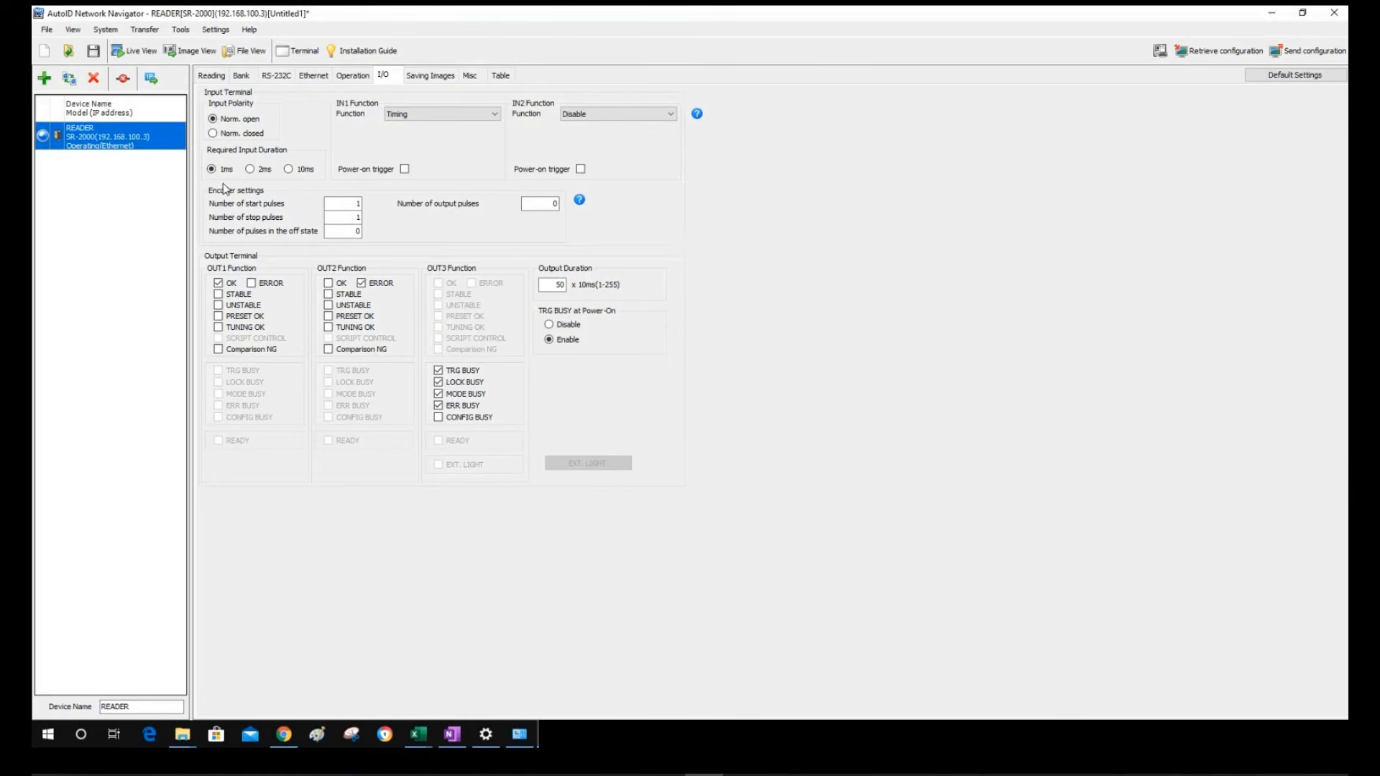
{"action": "left_click", "coordinate": [212, 79]}
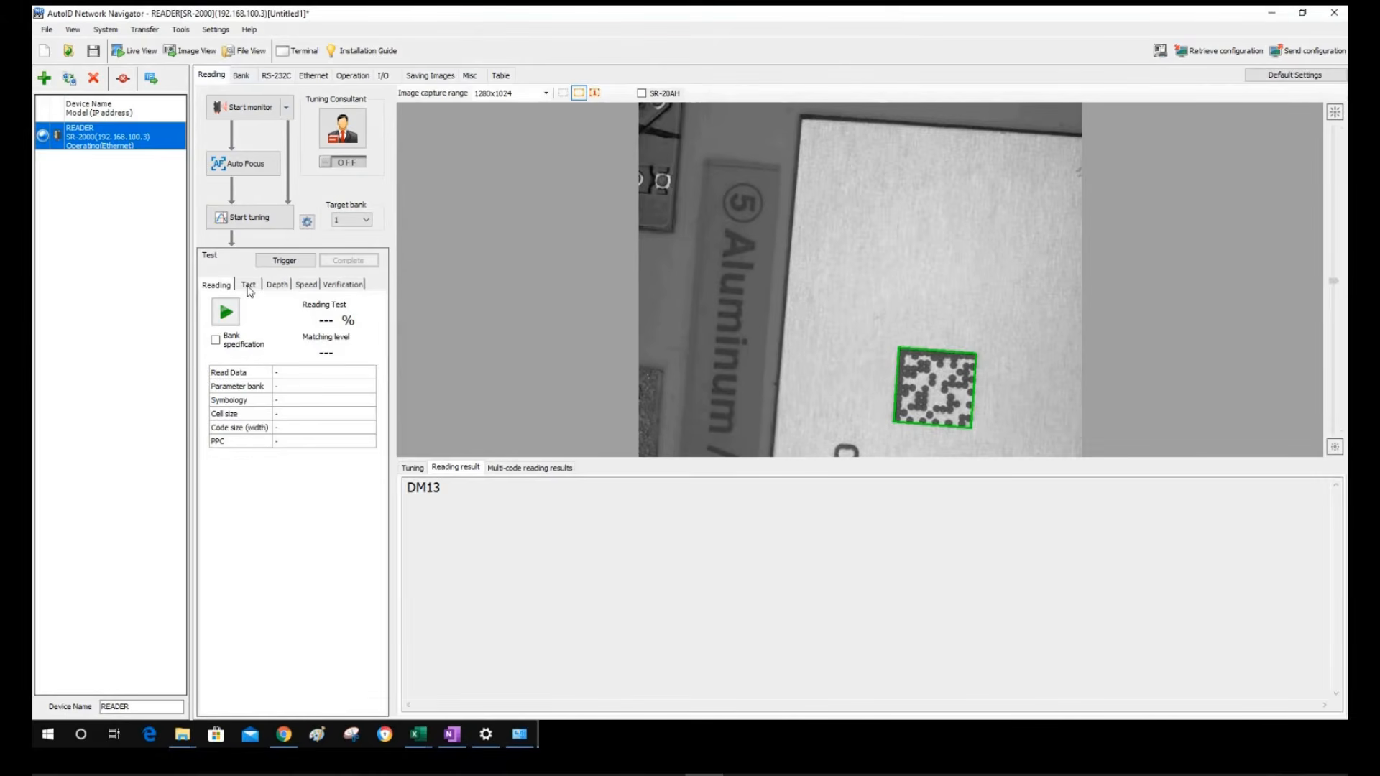
{"action": "left_click", "coordinate": [250, 288]}
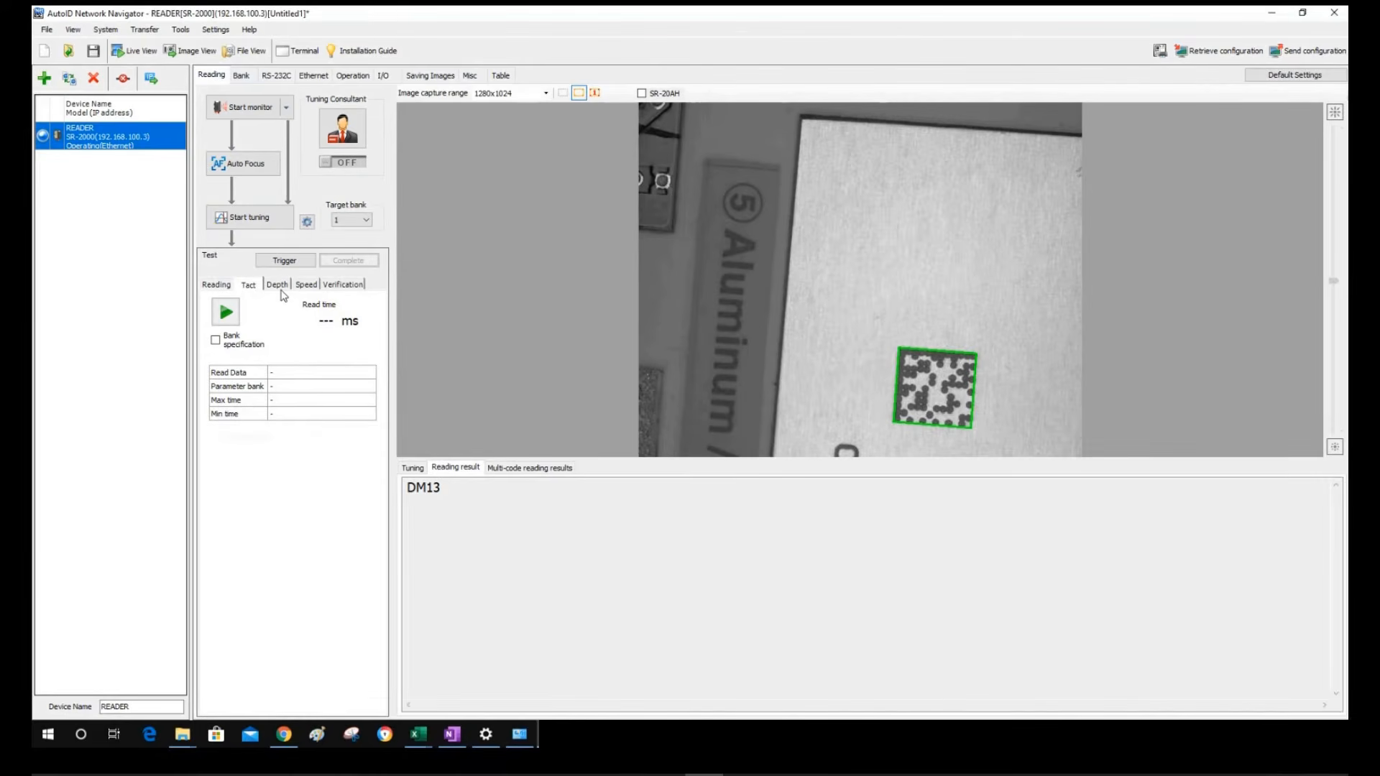
{"action": "left_click", "coordinate": [281, 288]}
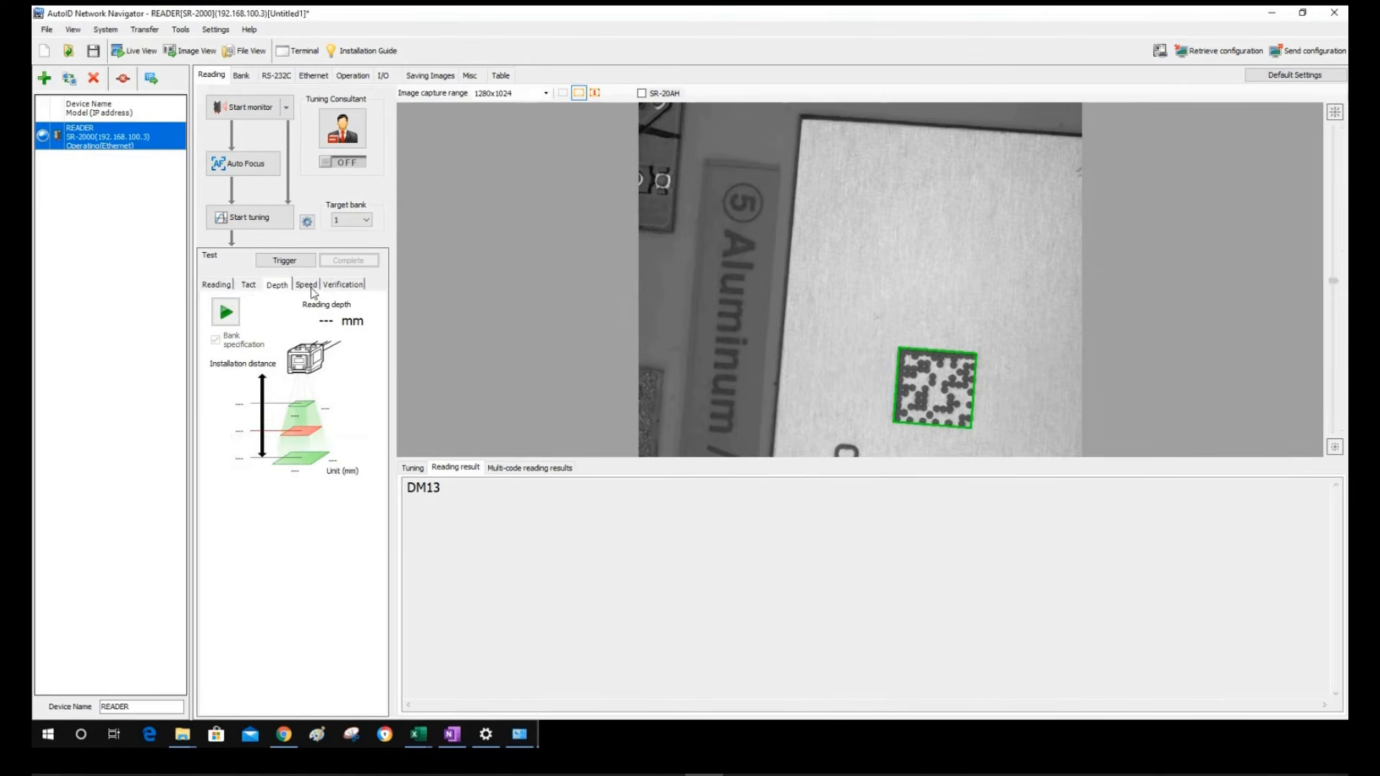
{"action": "left_click", "coordinate": [310, 287]}
{"action": "left_click", "coordinate": [357, 290]}
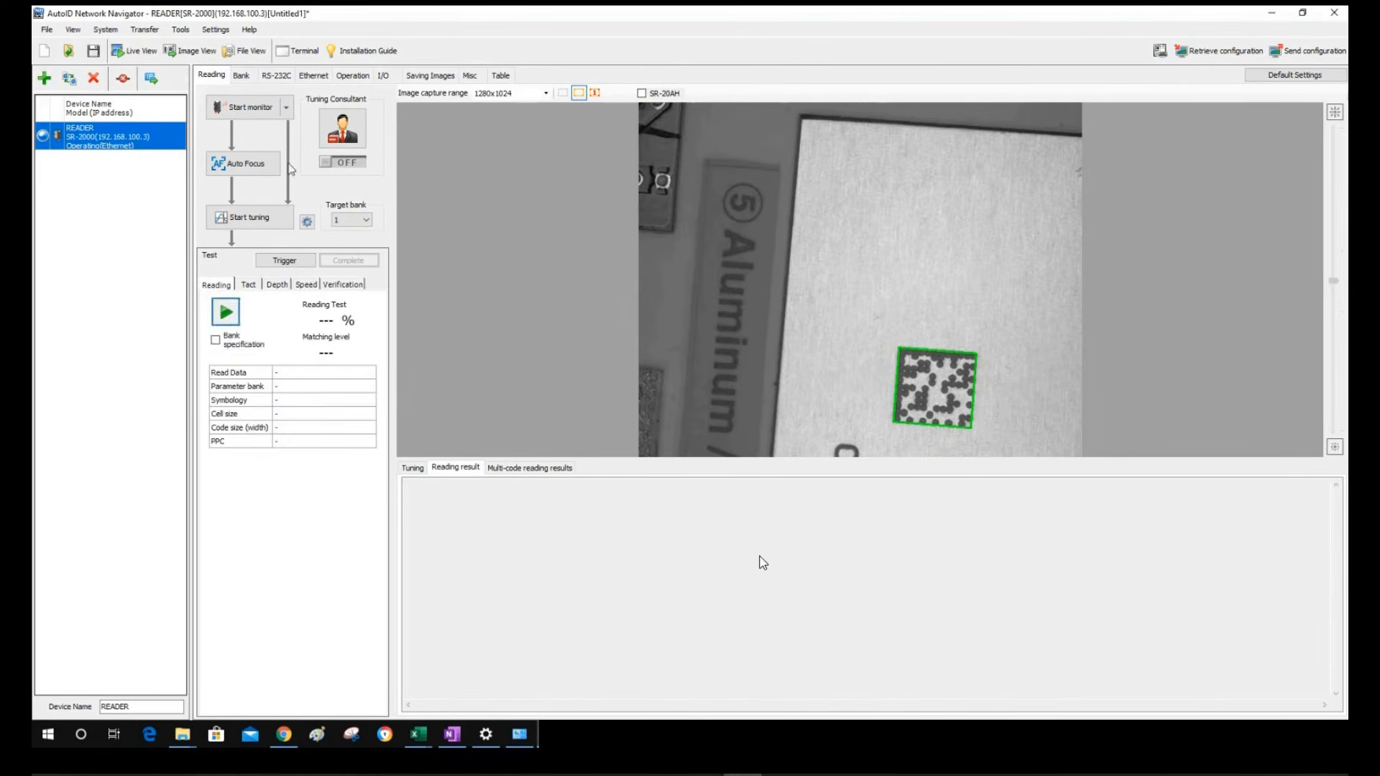
{"action": "left_click", "coordinate": [246, 108]}
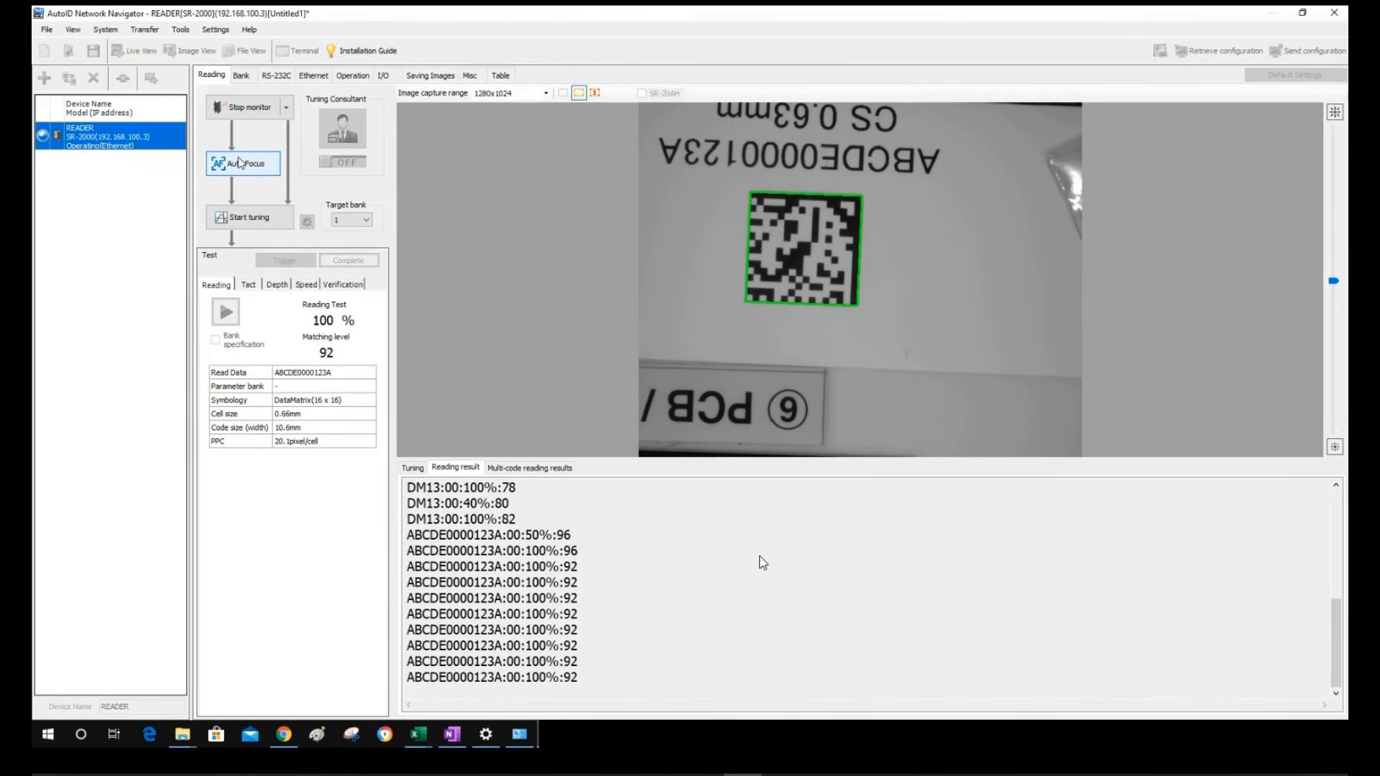
Auto-focus on the ABCDE0000123A code and run tuning to save calibration to bank 1
{"action": "left_click", "coordinate": [242, 164]}
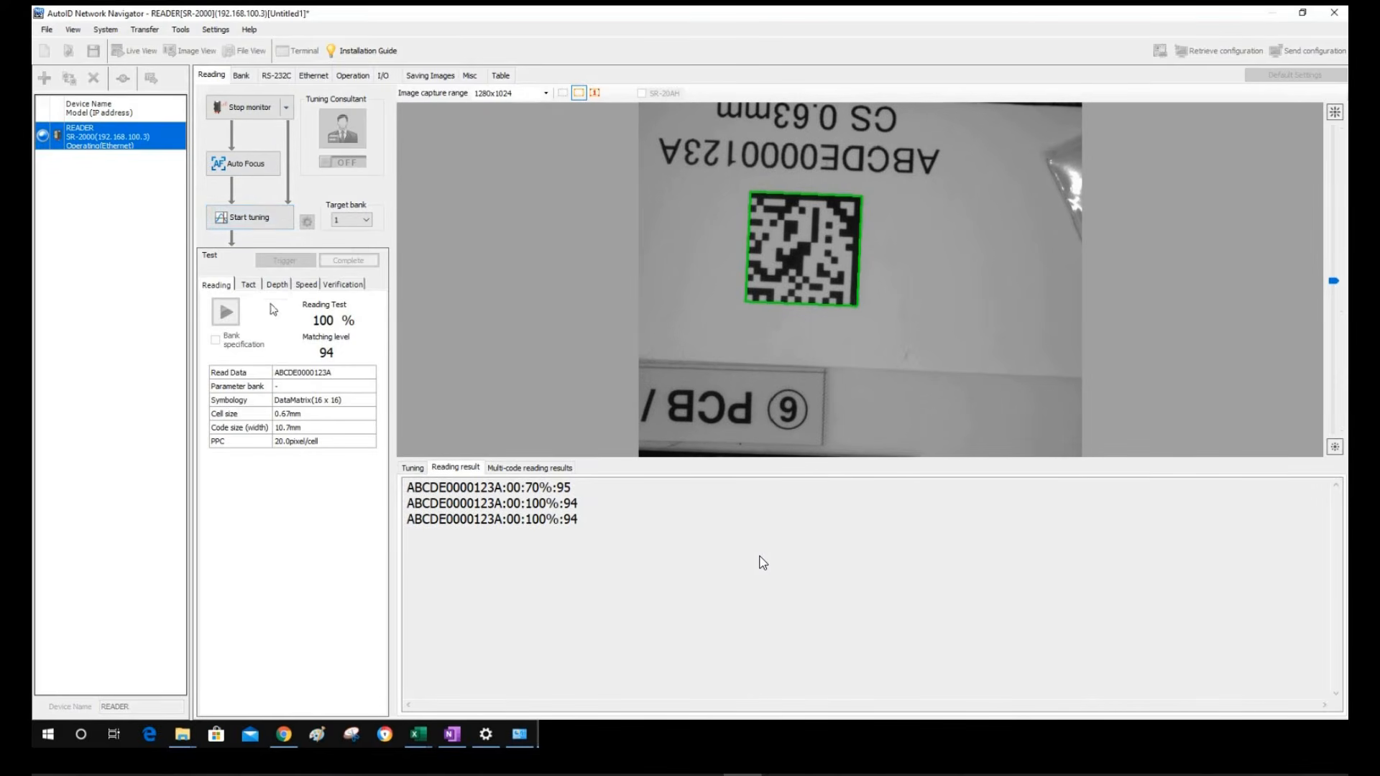
{"action": "left_click", "coordinate": [252, 219]}
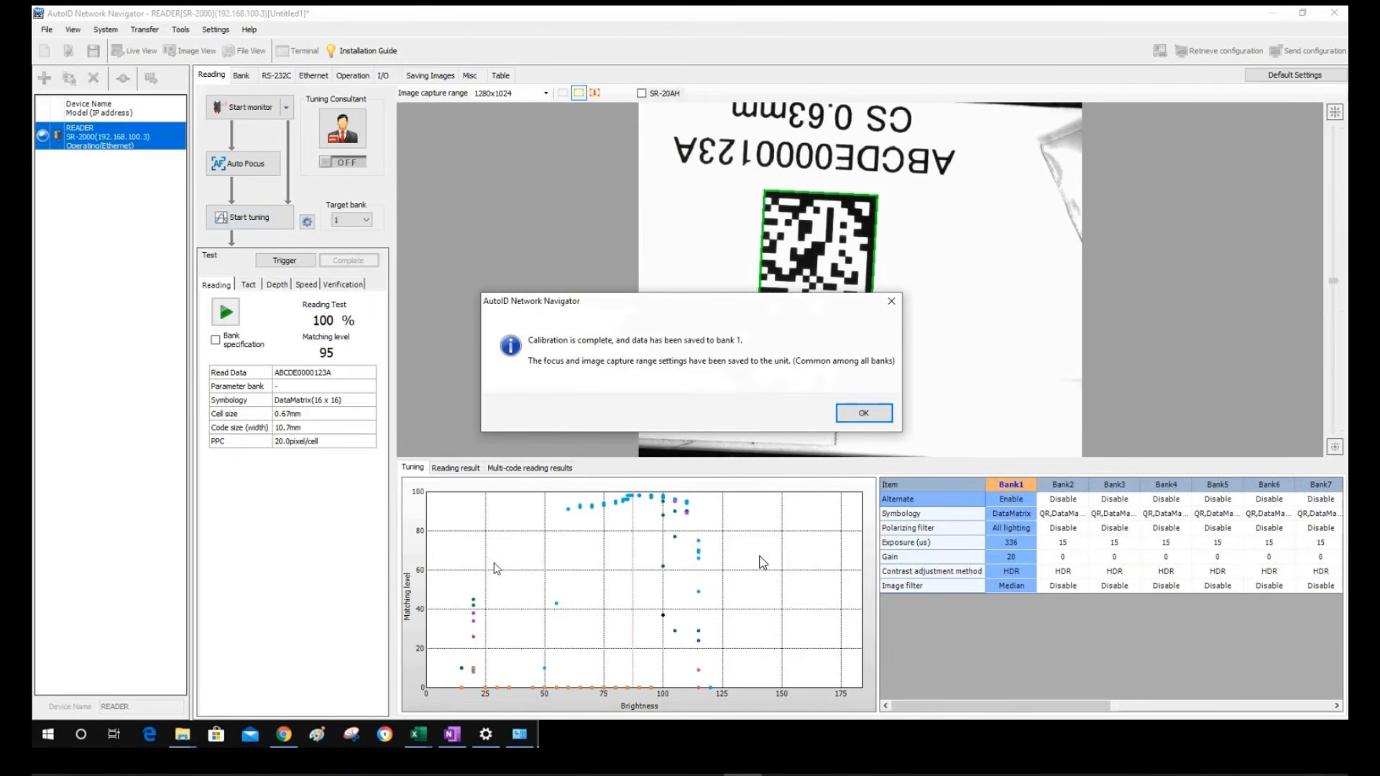
Acknowledge calibration complete, leaving Bank1 at exposure 360 µs and gain 40
{"action": "key", "text": "Return"}
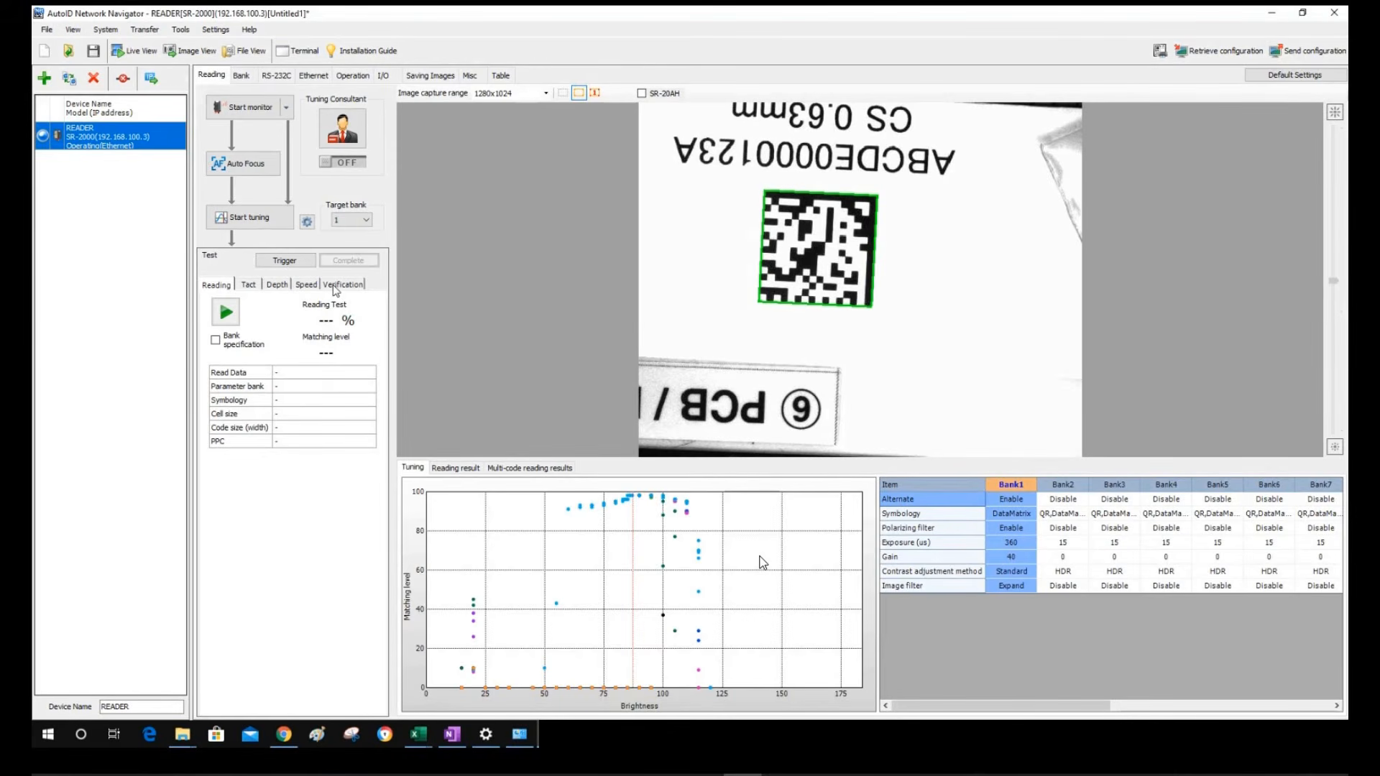
{"action": "left_click", "coordinate": [306, 223]}
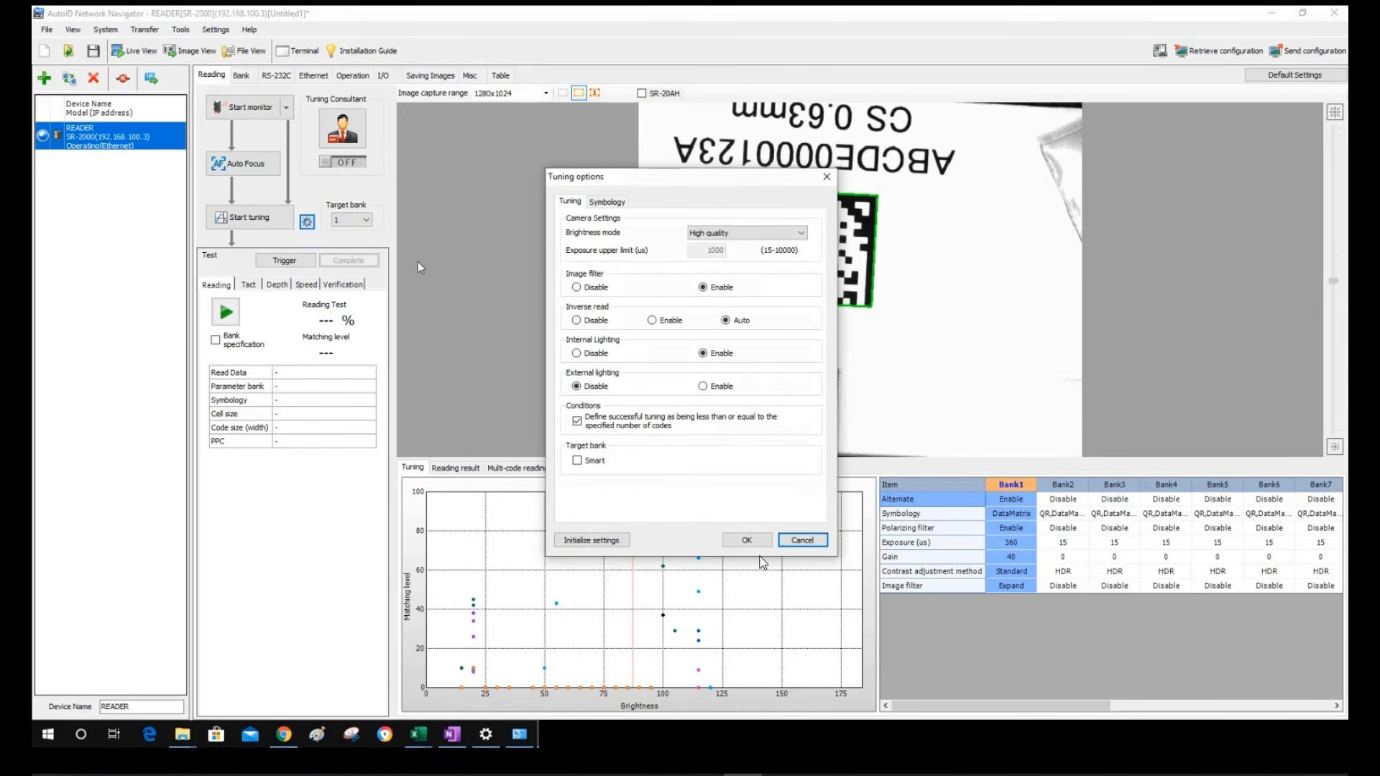
{"action": "left_click", "coordinate": [610, 205]}
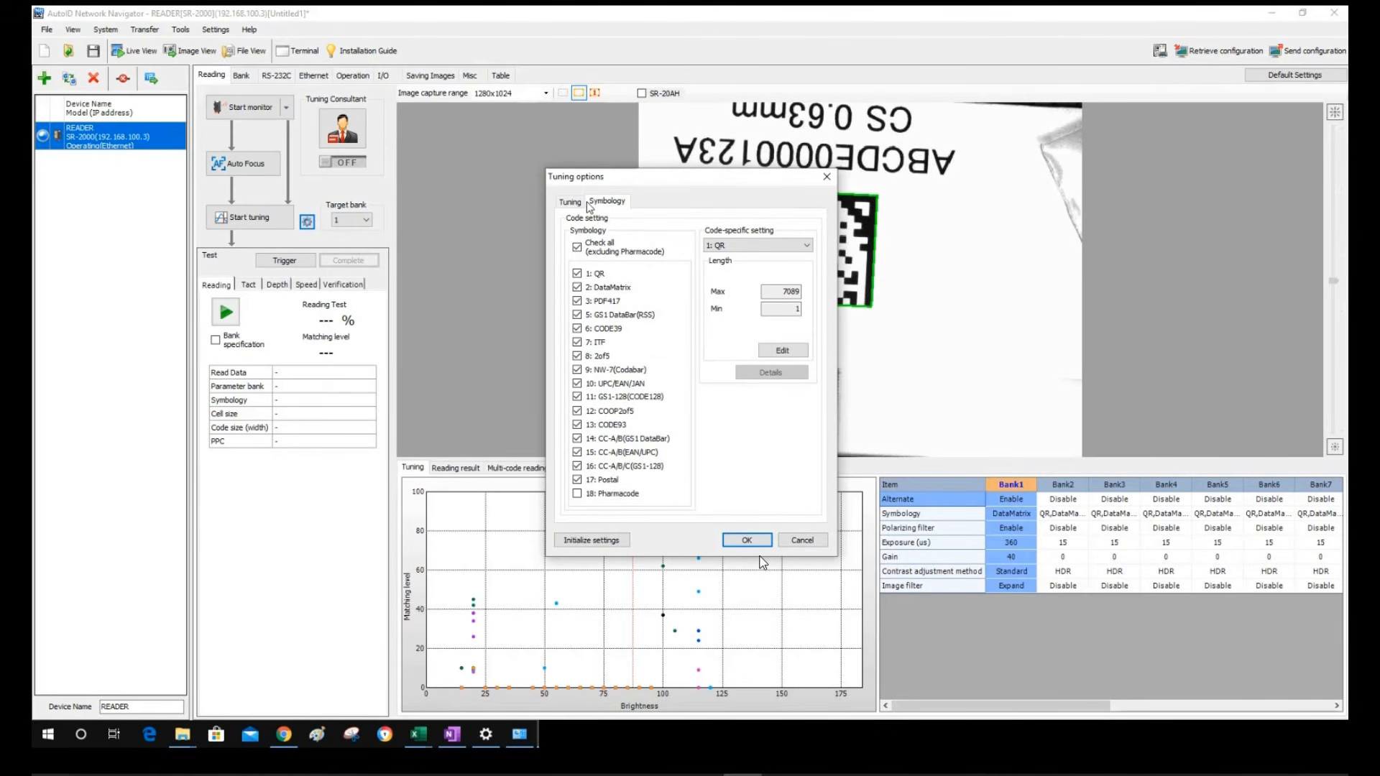
{"action": "left_click", "coordinate": [770, 249]}
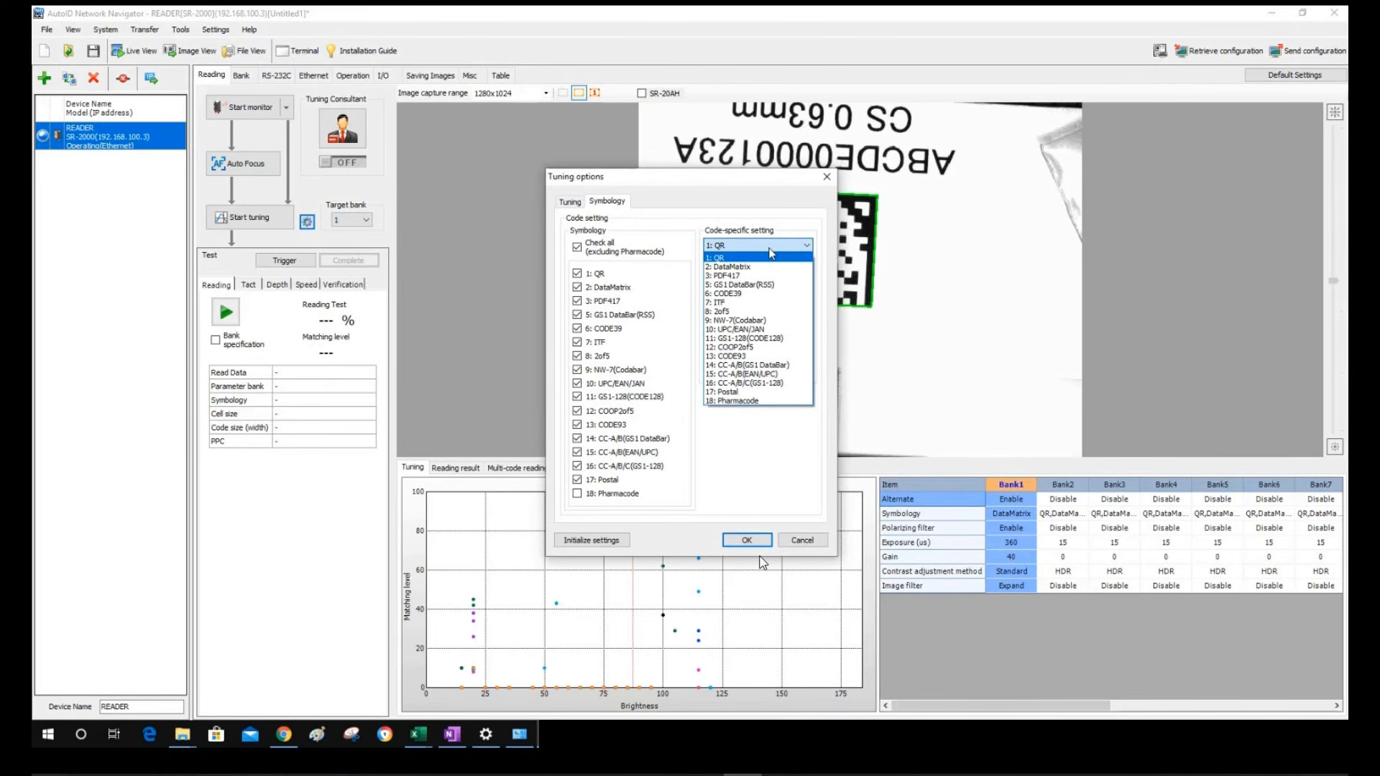
{"action": "left_click", "coordinate": [770, 253]}
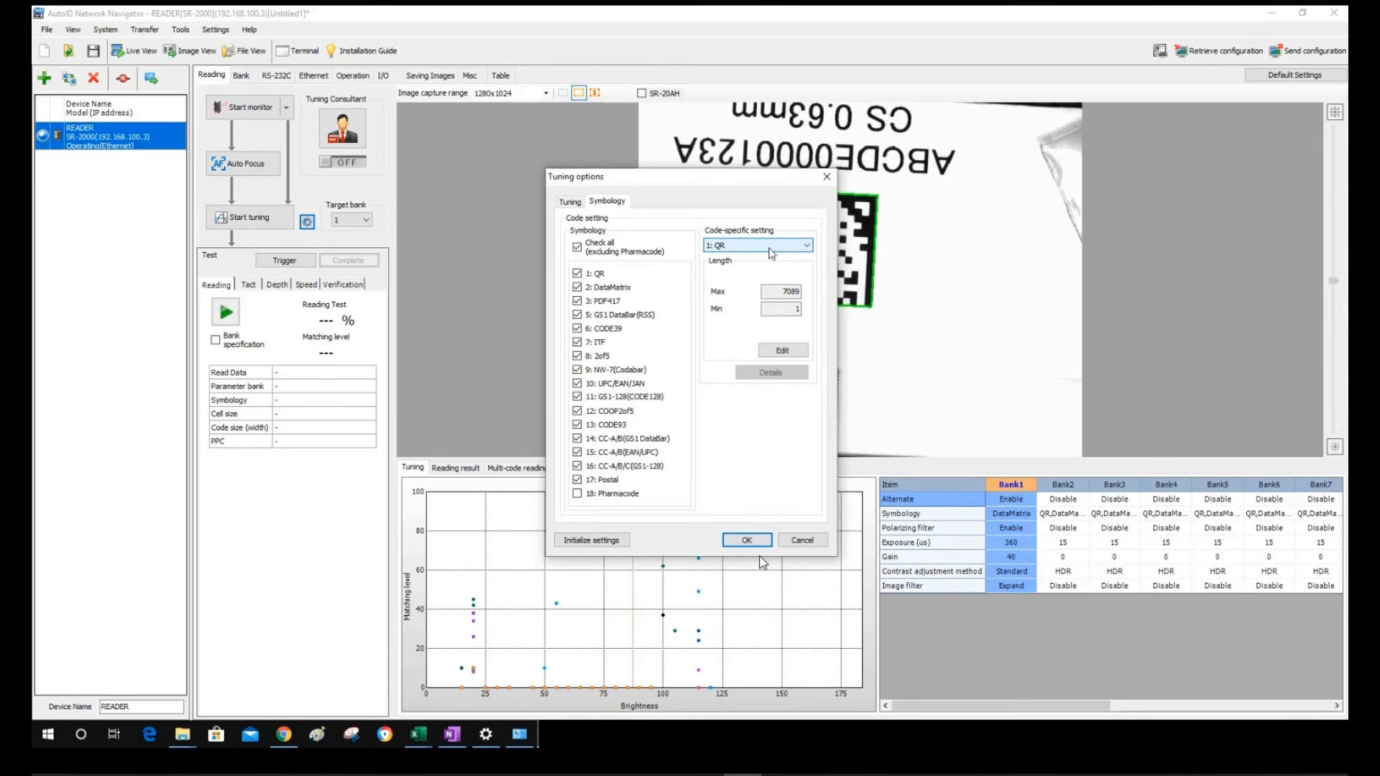
{"action": "left_click", "coordinate": [579, 204]}
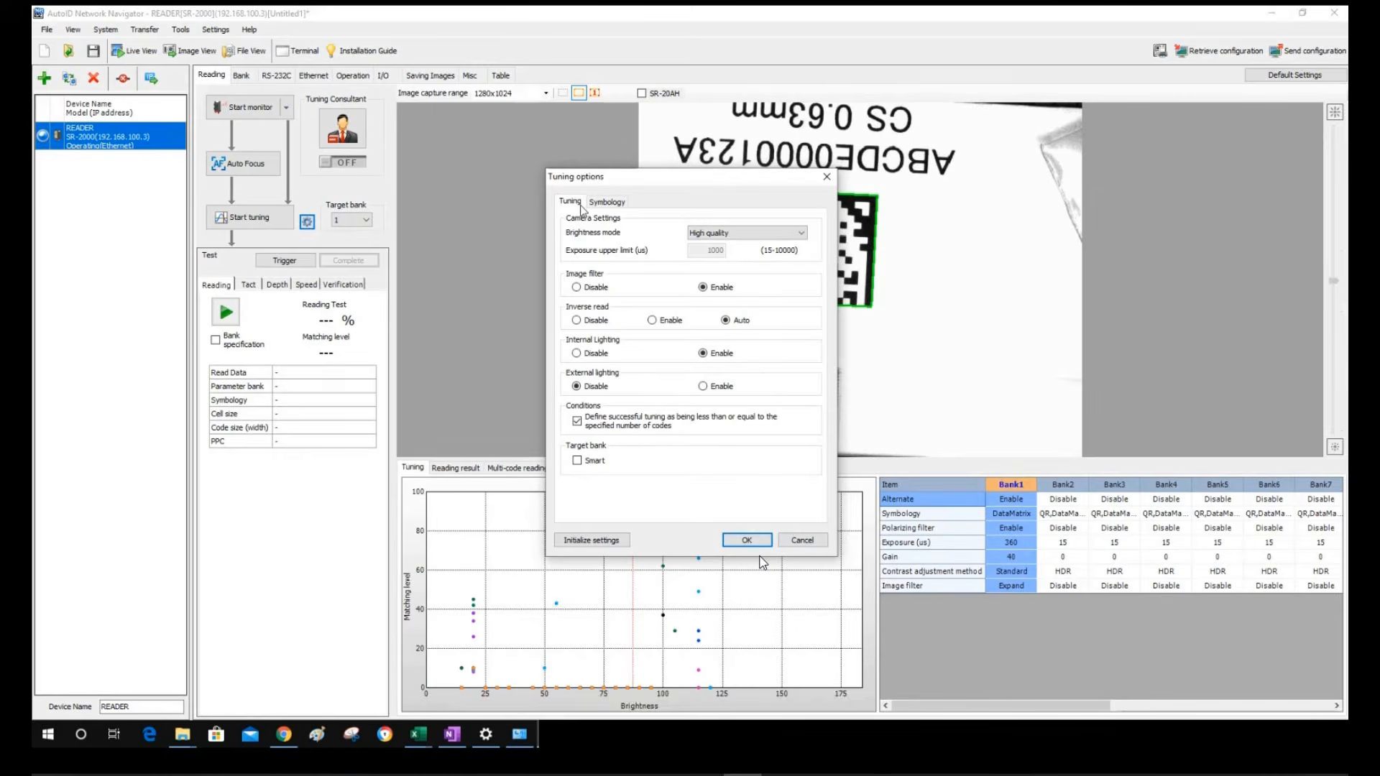
{"action": "left_click", "coordinate": [801, 542]}
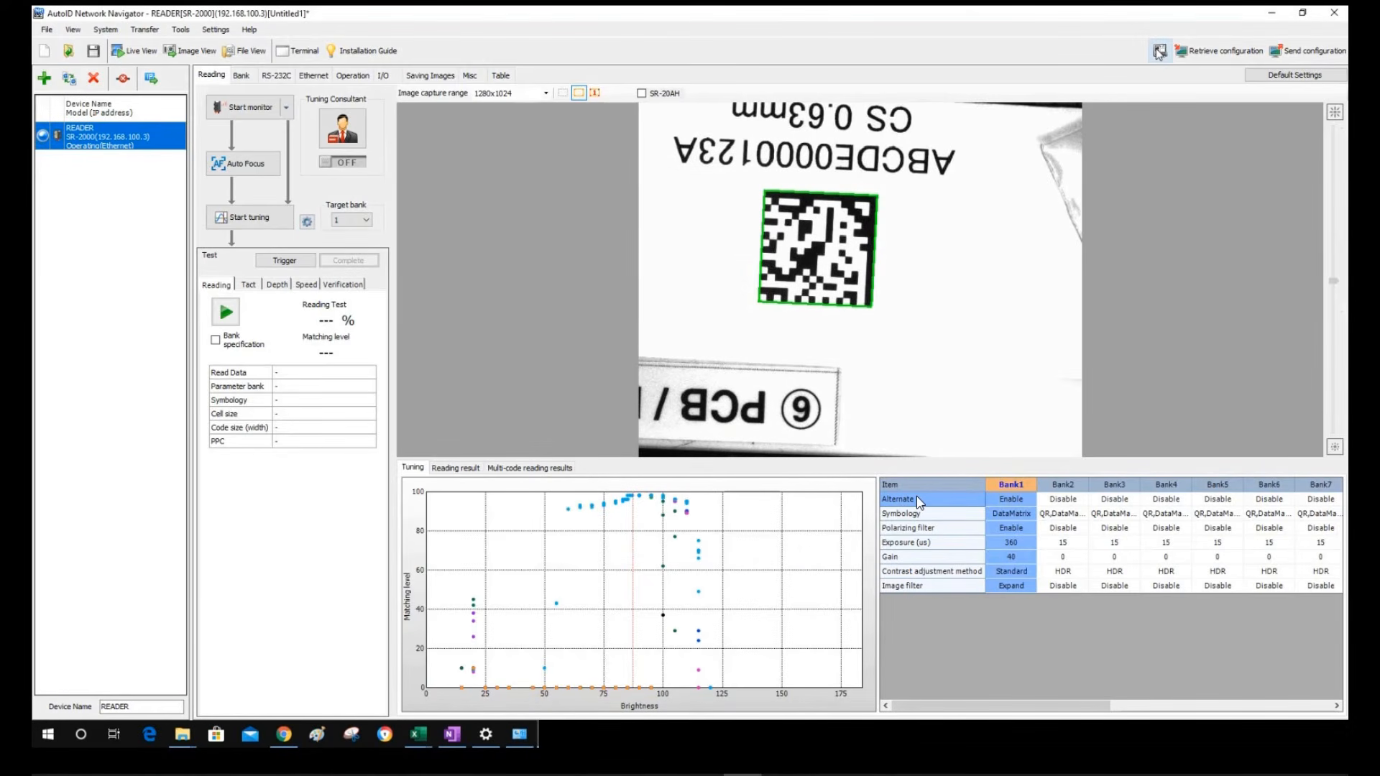
{"action": "left_click", "coordinate": [104, 30]}
{"action": "left_click", "coordinate": [101, 226]}
{"action": "left_click", "coordinate": [92, 50]}
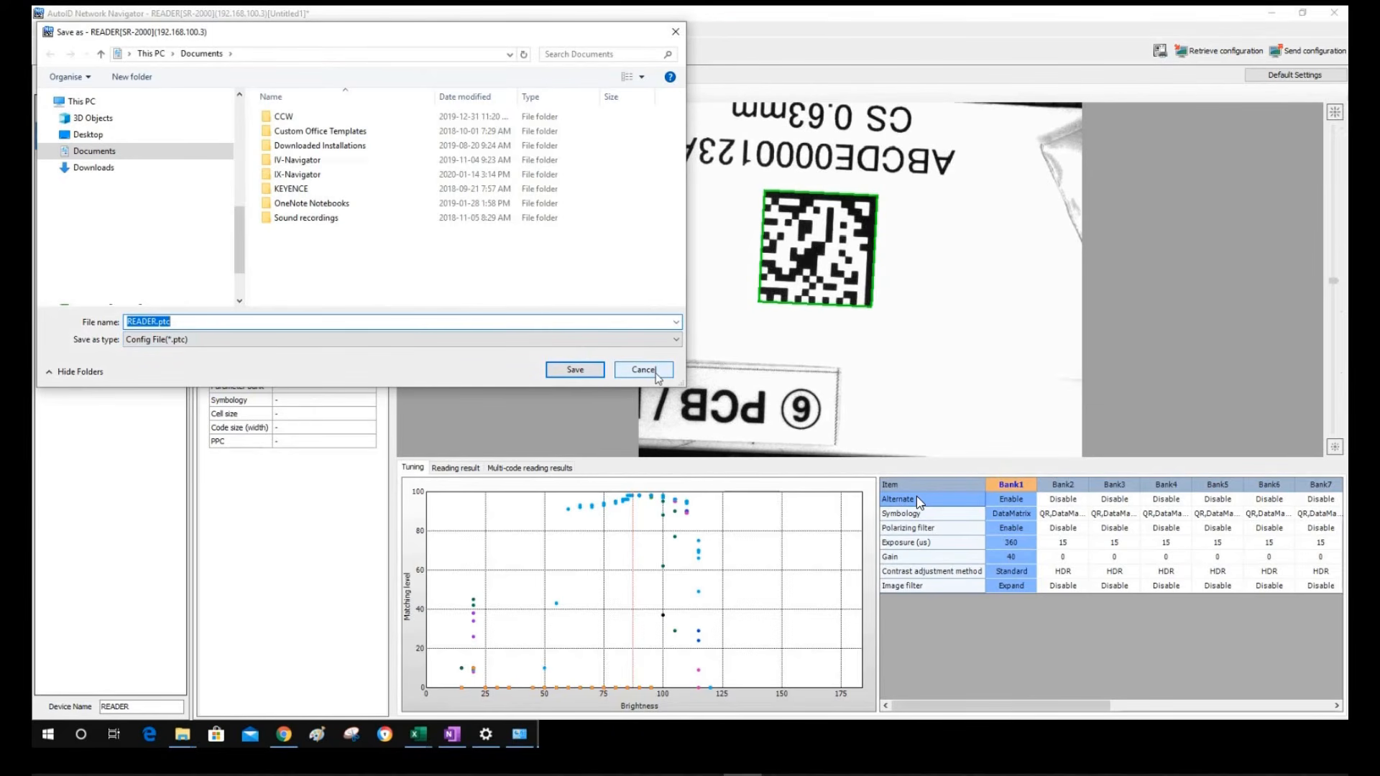
{"action": "left_click", "coordinate": [667, 342]}
{"action": "left_click", "coordinate": [666, 342]}
{"action": "left_click", "coordinate": [655, 369]}
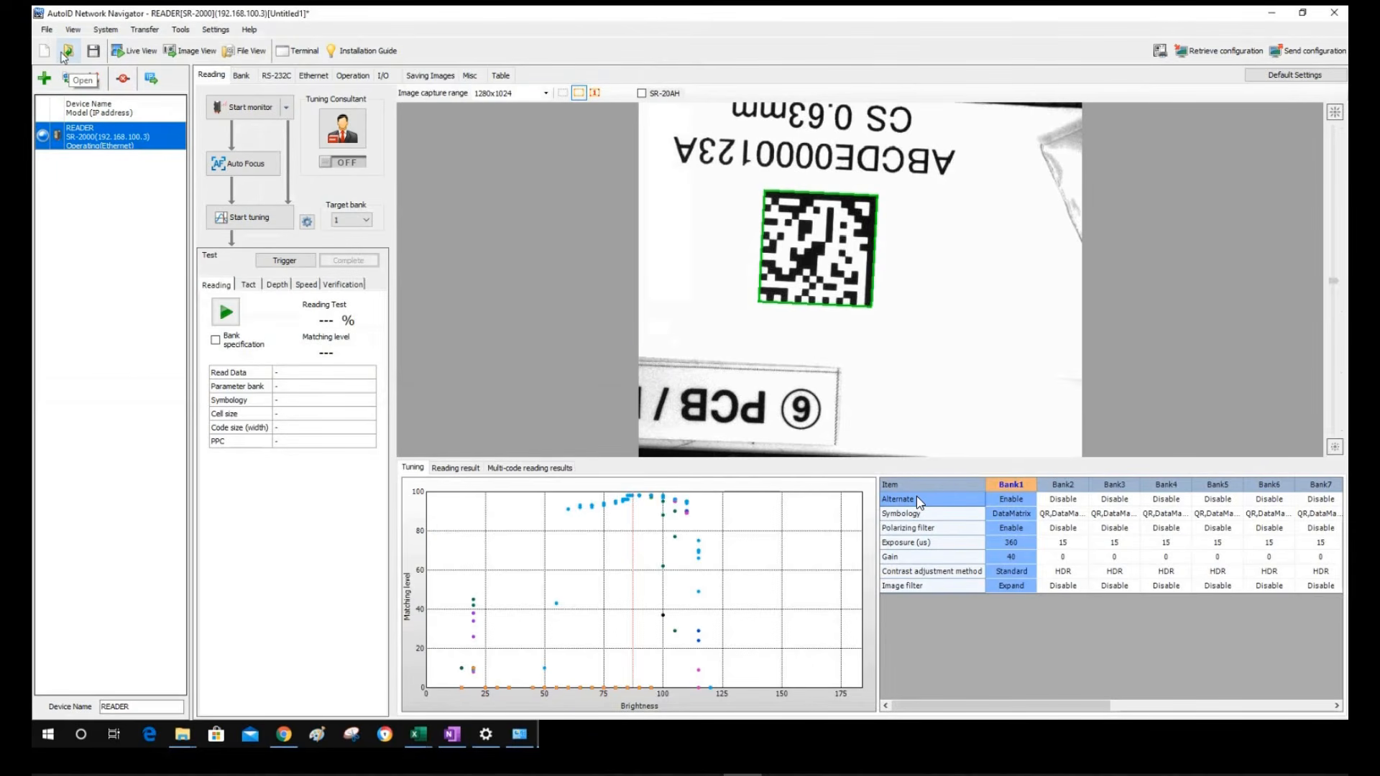
{"action": "left_click", "coordinate": [65, 52]}
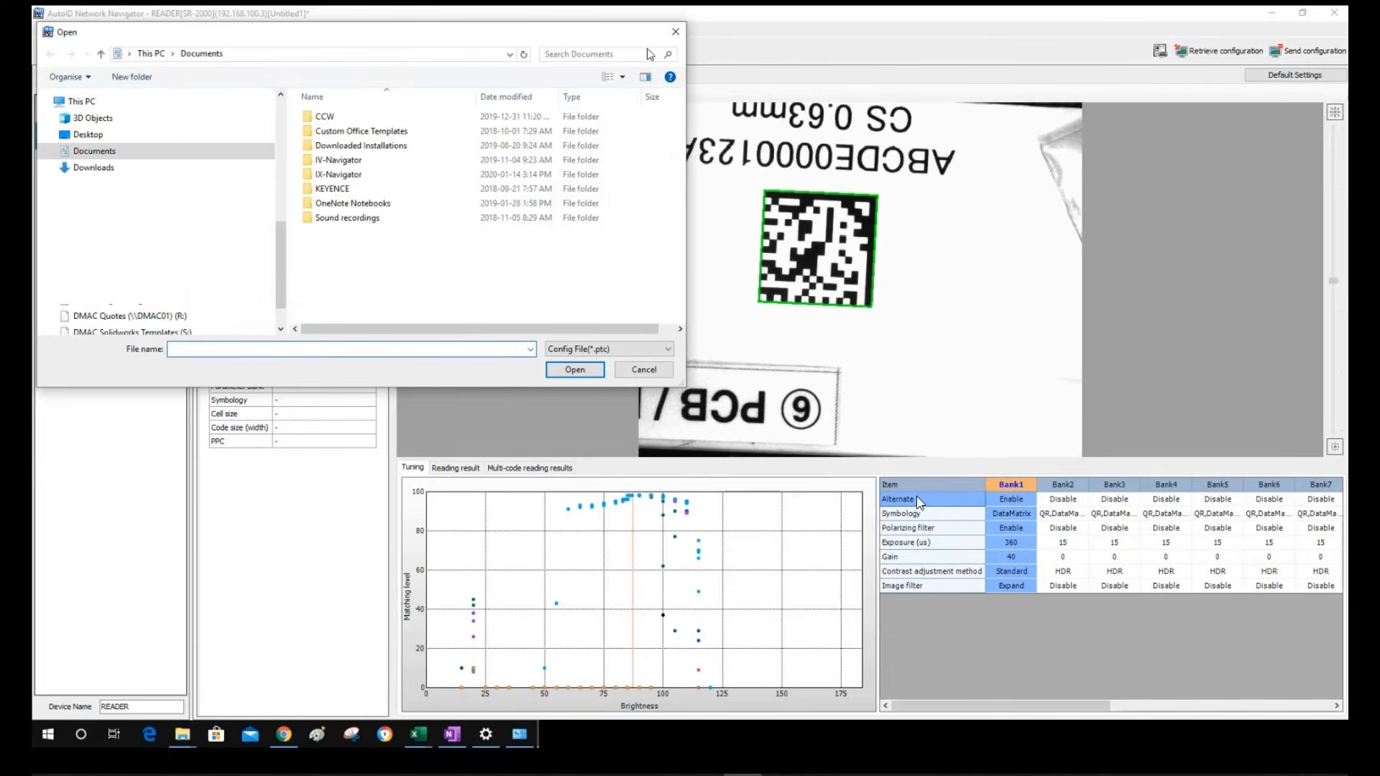
{"action": "left_click", "coordinate": [676, 33]}
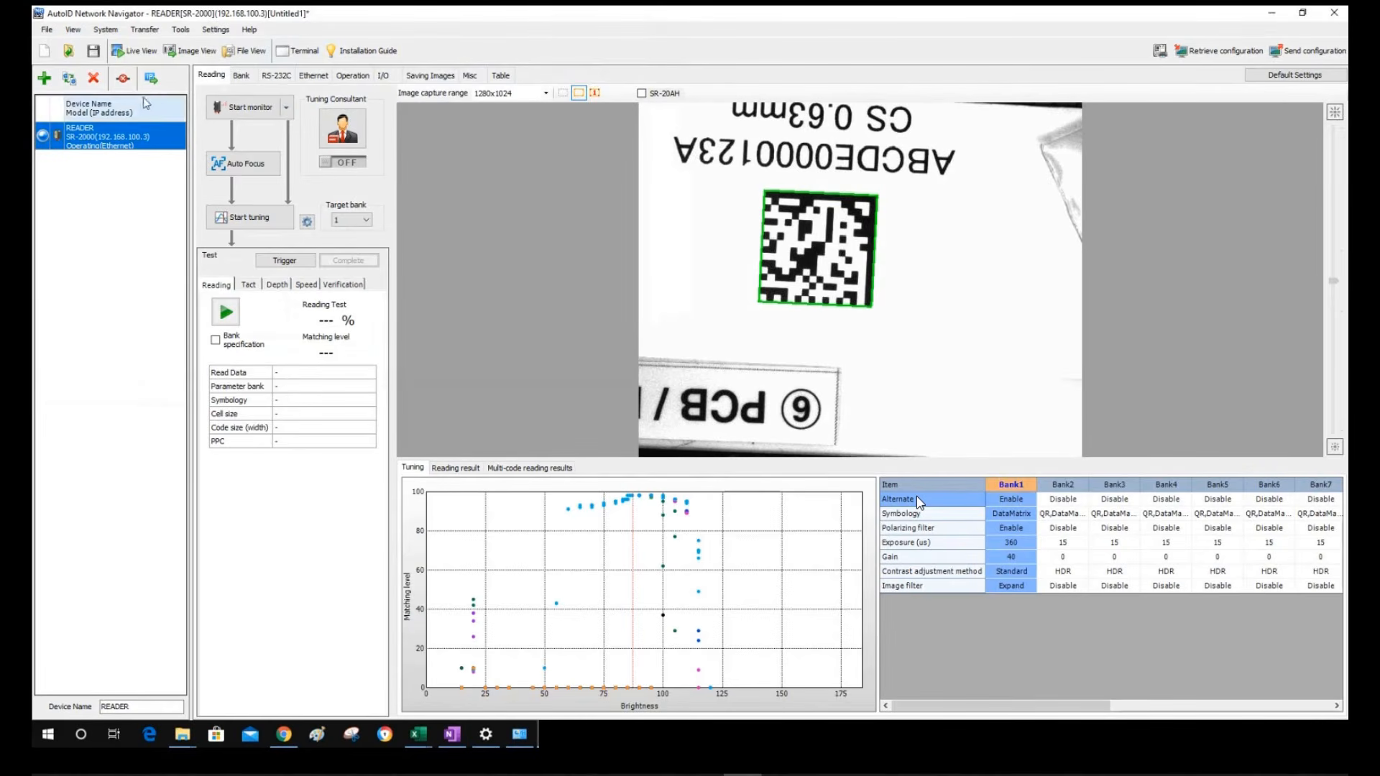
{"action": "left_click", "coordinate": [69, 82]}
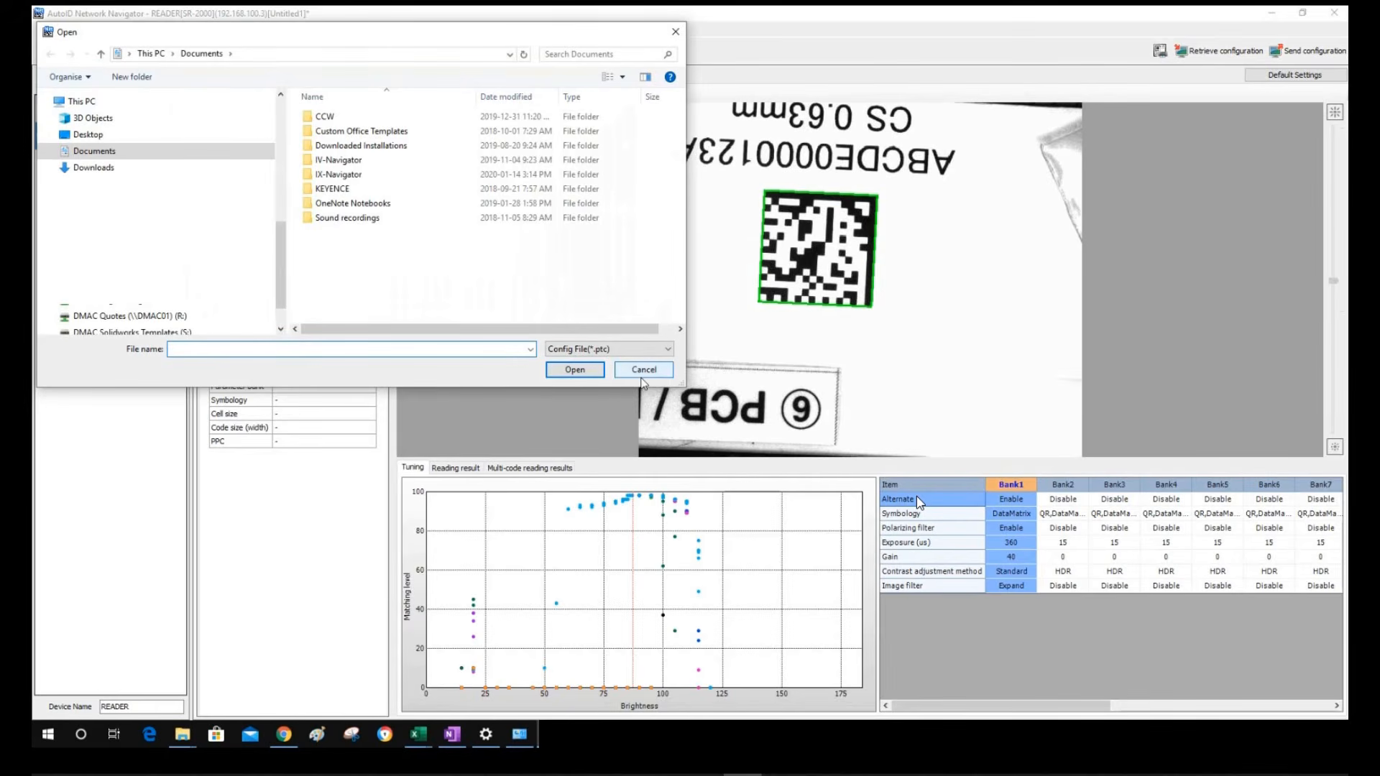
{"action": "left_click", "coordinate": [643, 369]}
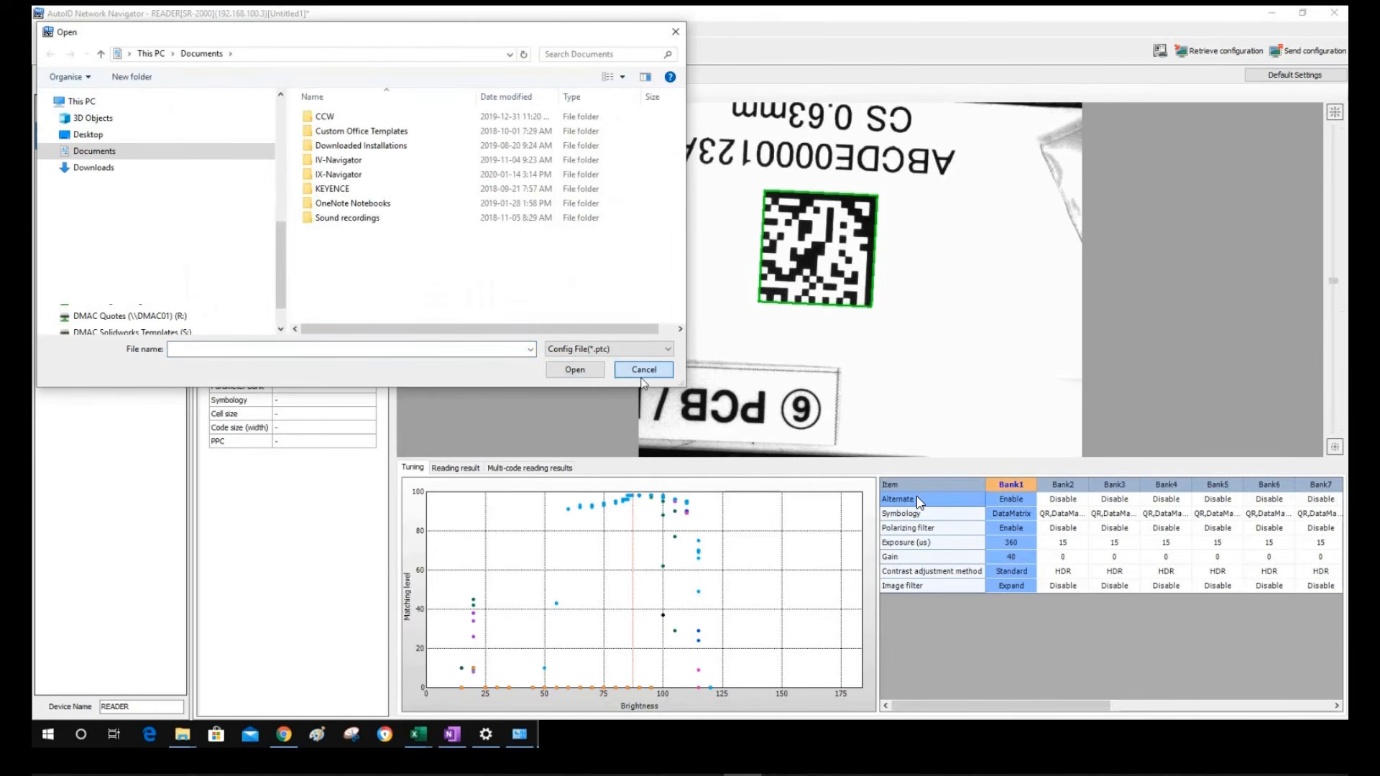
Open Terminal (Advanced) and Live View and arrange both windows on screen
{"action": "left_click", "coordinate": [298, 52]}
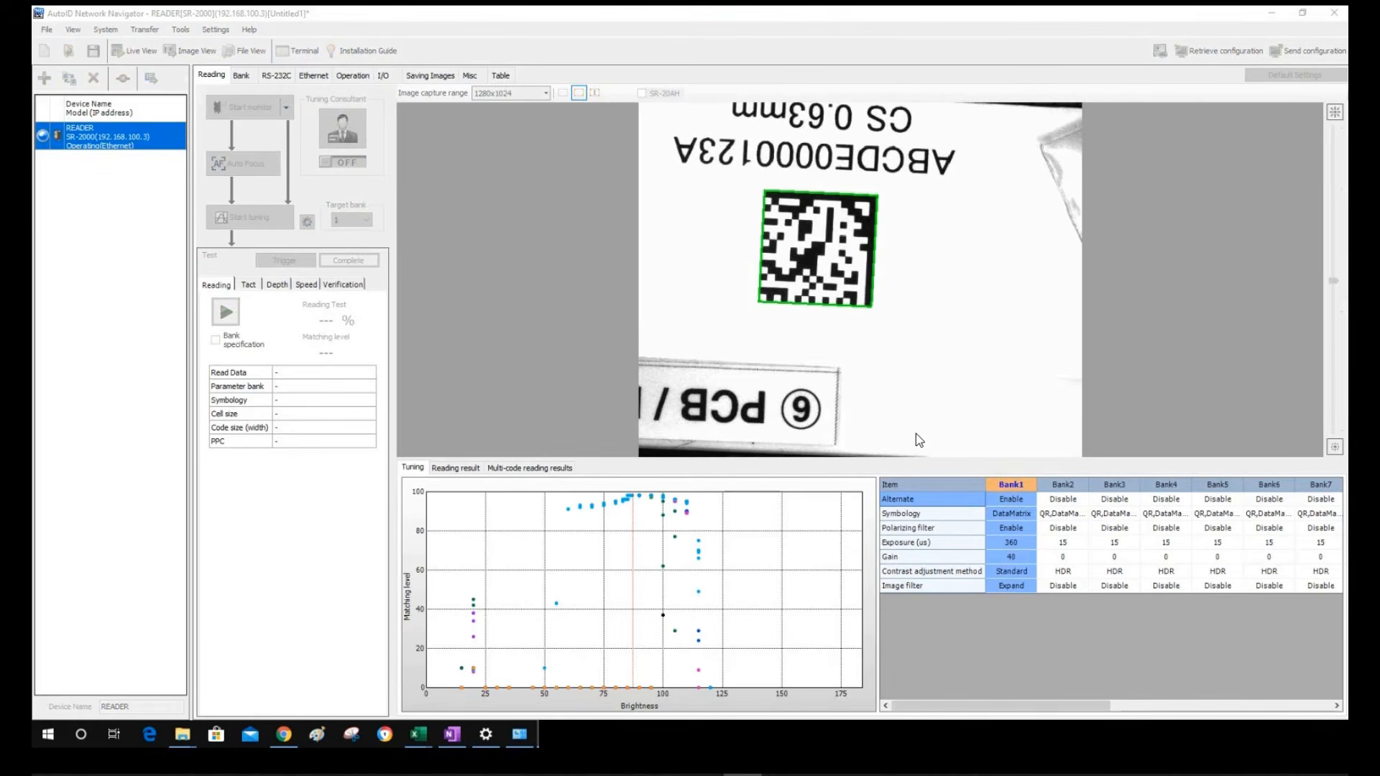
{"action": "left_click", "coordinate": [102, 135]}
{"action": "left_click", "coordinate": [582, 117]}
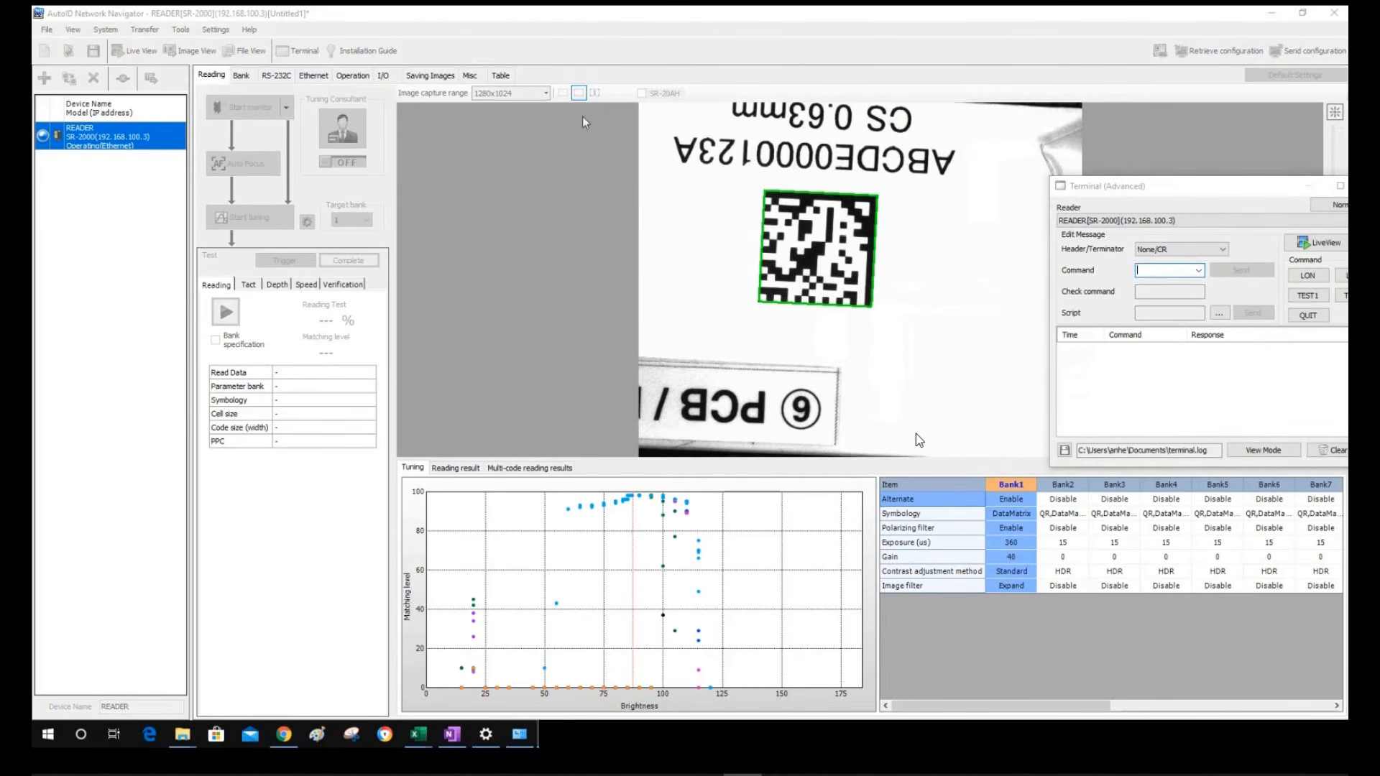
{"action": "left_click_drag", "start_coordinate": [1290, 188], "coordinate": [950, 171]}
{"action": "left_click", "coordinate": [1017, 228]}
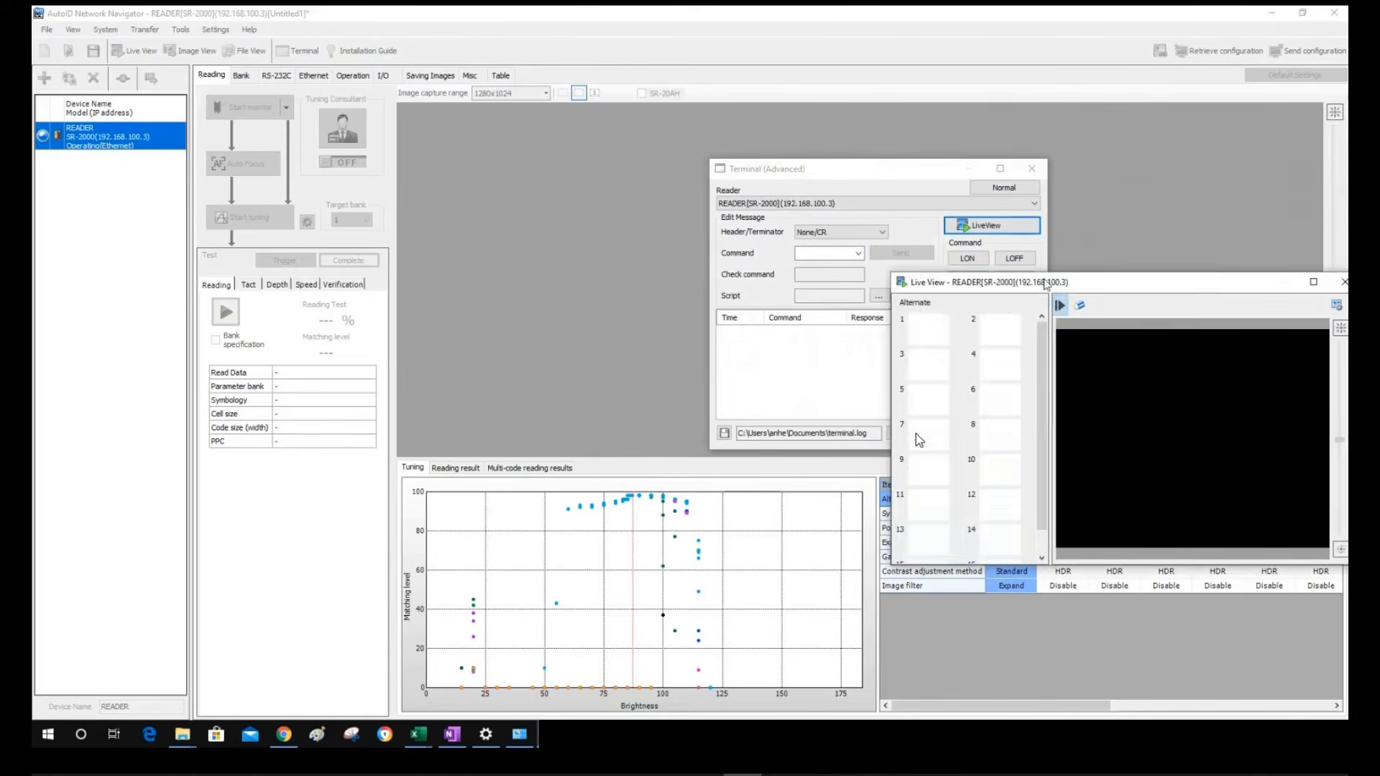
{"action": "left_click_drag", "start_coordinate": [1046, 285], "coordinate": [353, 271]}
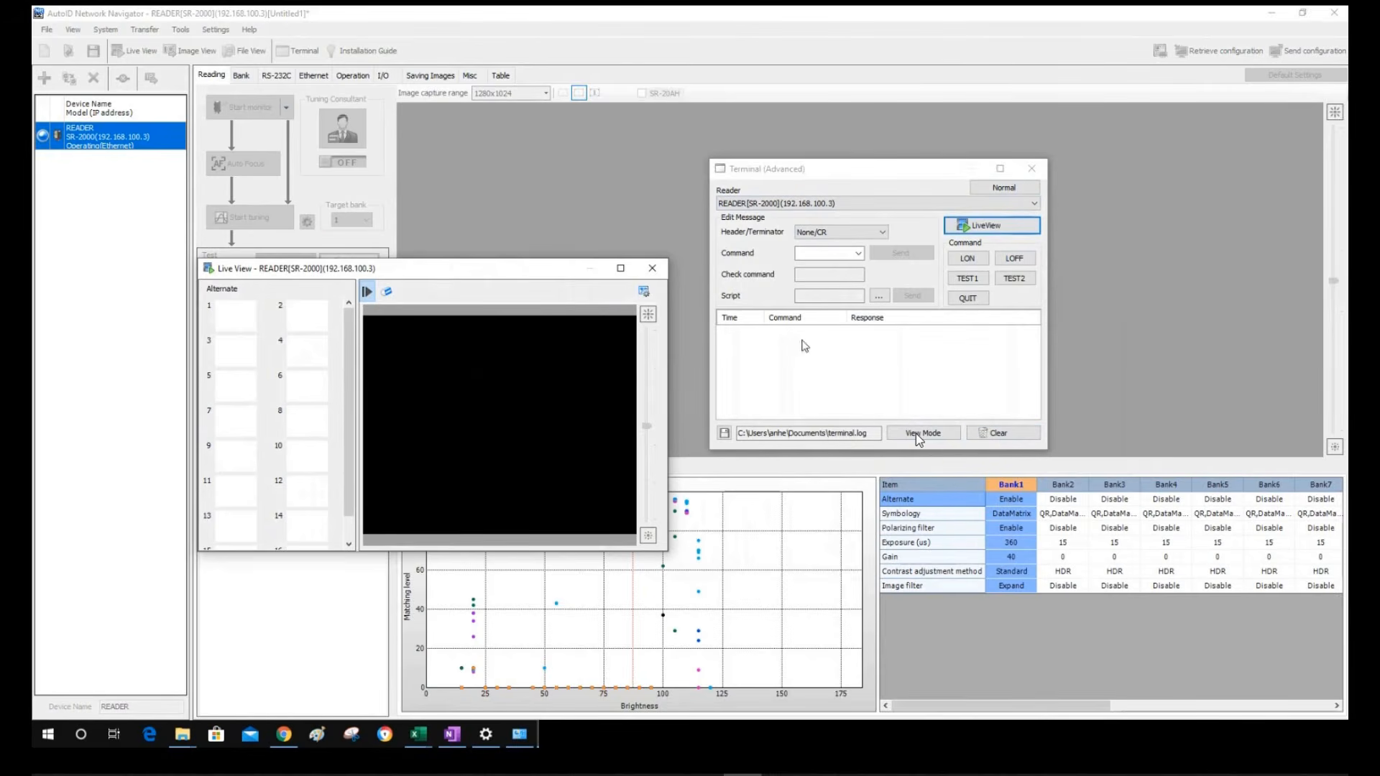
Collapse Live View to the camera image, send LON to read ABCDE0000123A, then close Live View
{"action": "left_click", "coordinate": [871, 204]}
{"action": "left_click", "coordinate": [871, 204]}
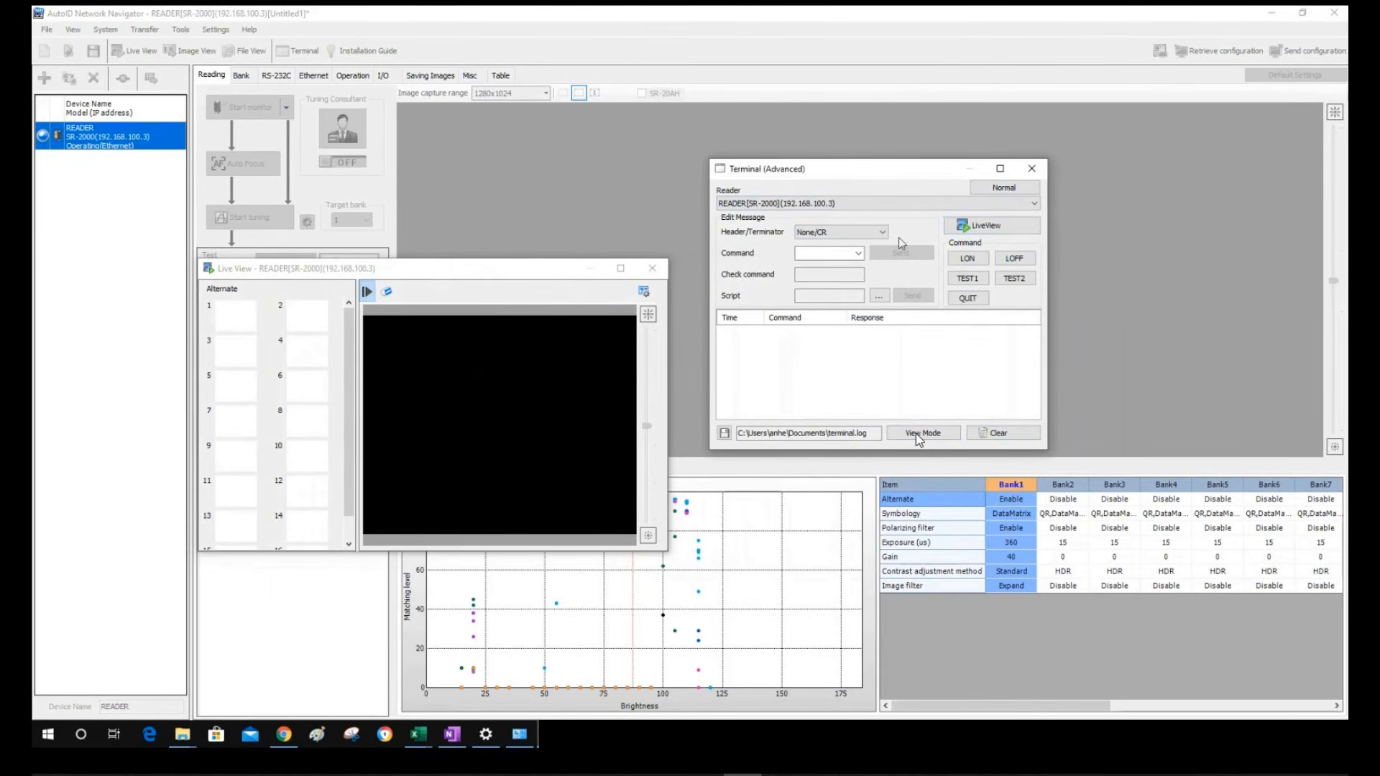
{"action": "left_click", "coordinate": [1017, 234]}
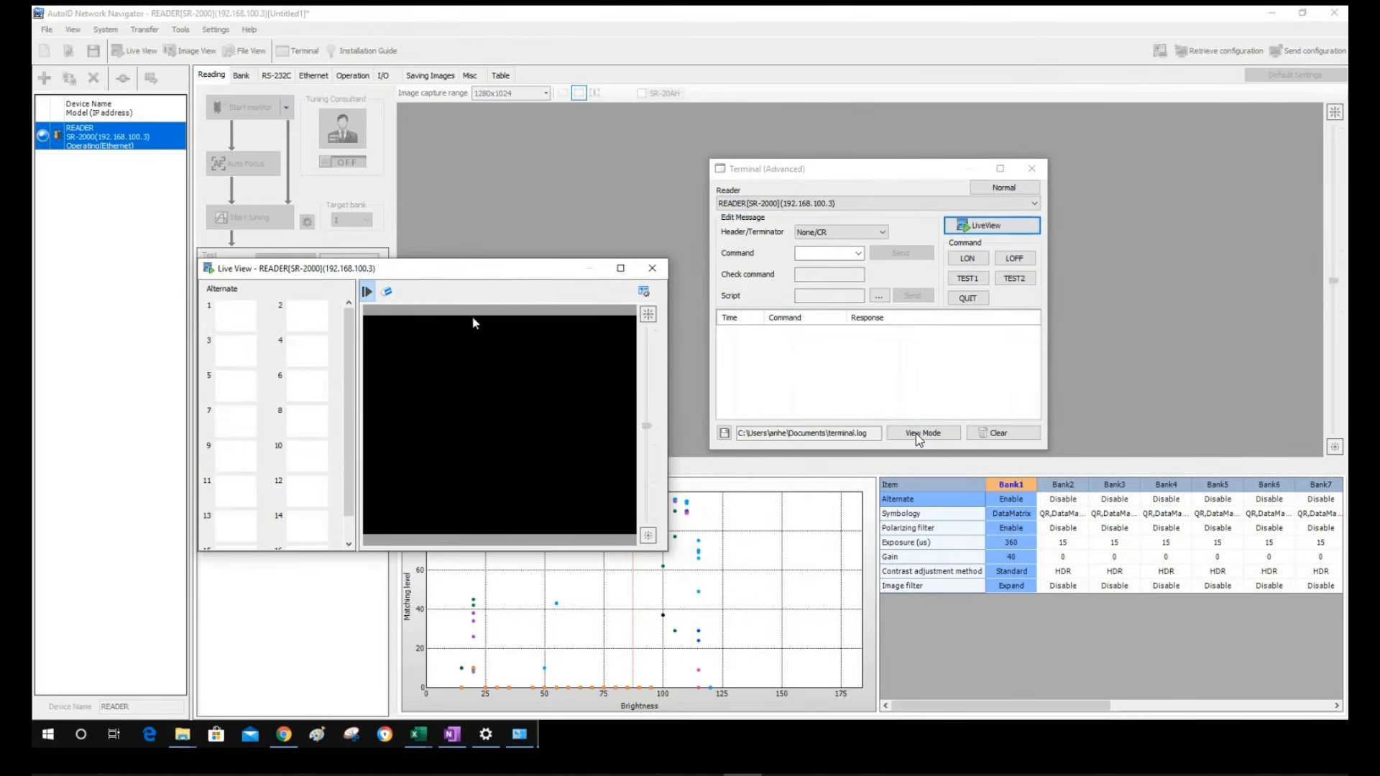
{"action": "left_click", "coordinate": [368, 291]}
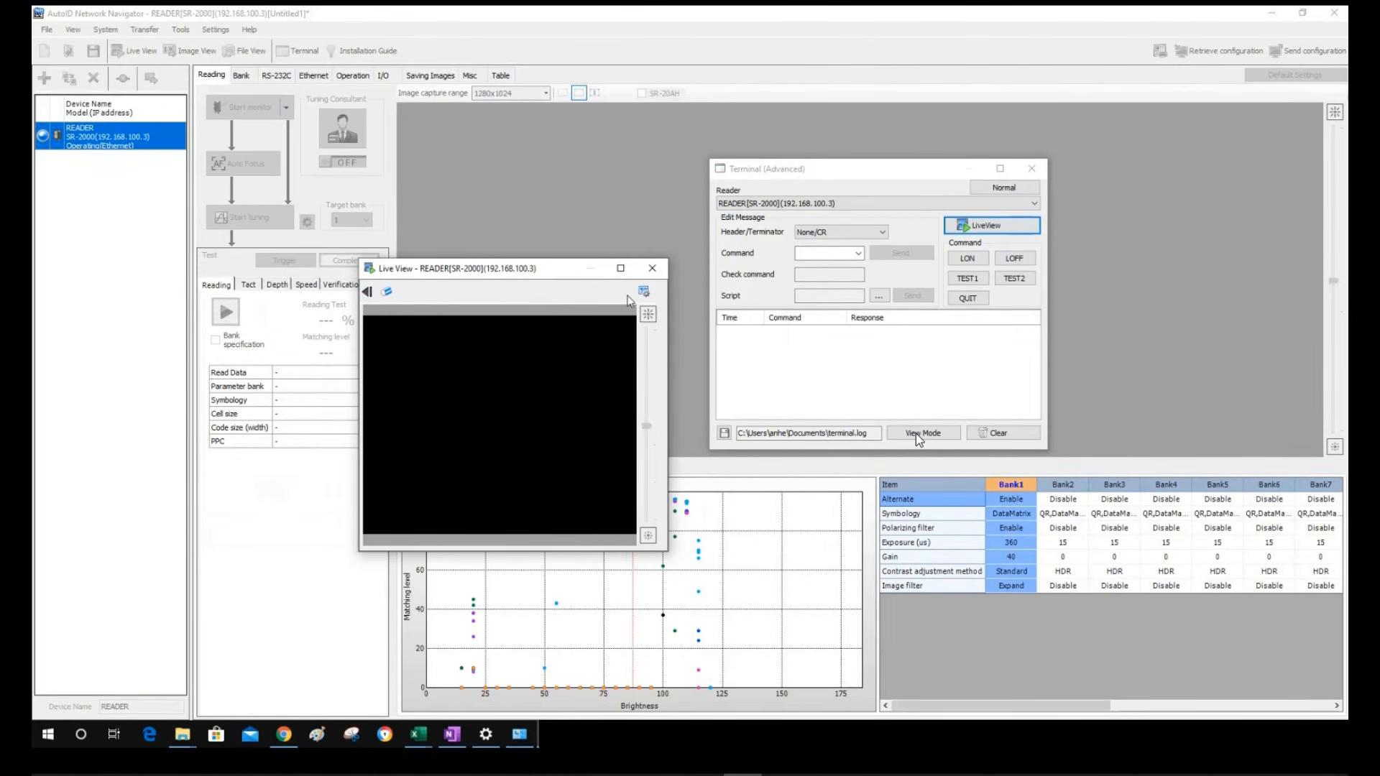
{"action": "left_click", "coordinate": [972, 260]}
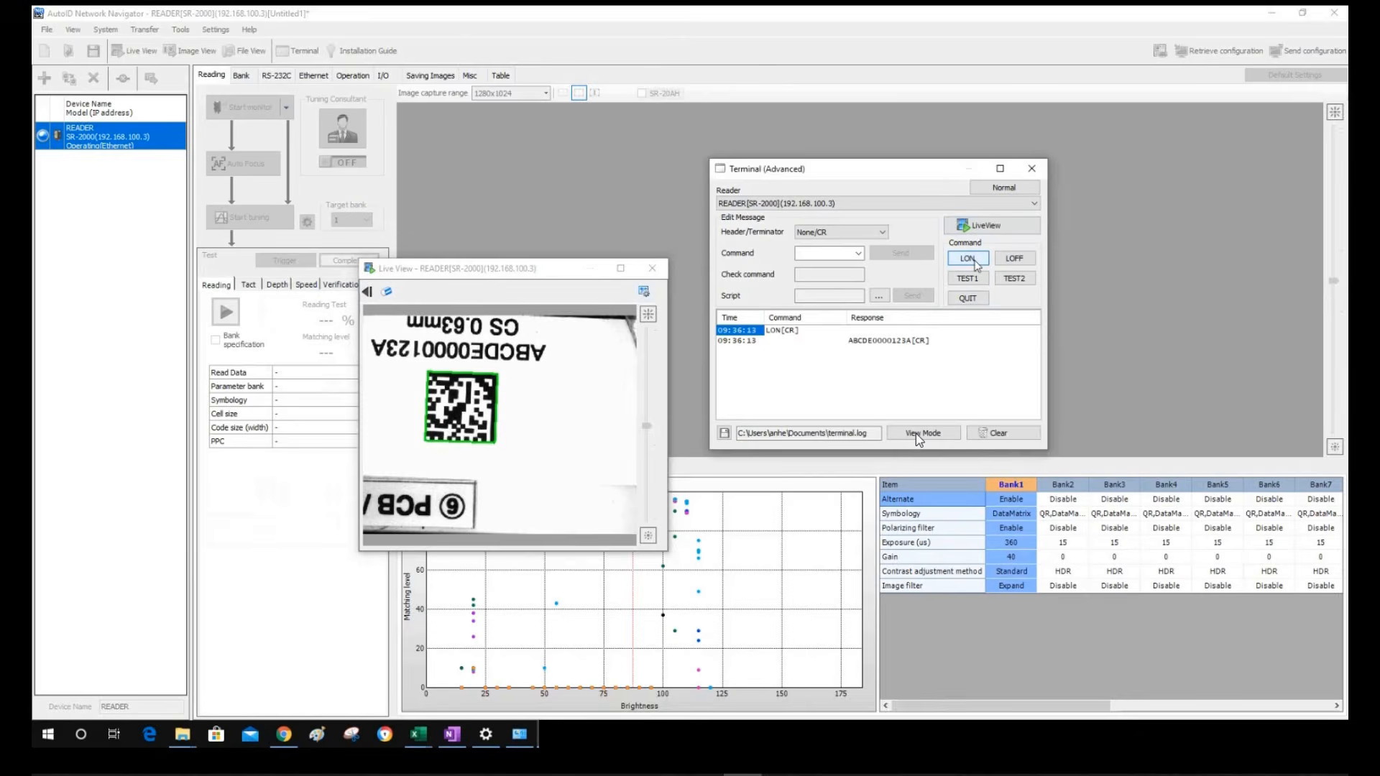
{"action": "left_click", "coordinate": [653, 267]}
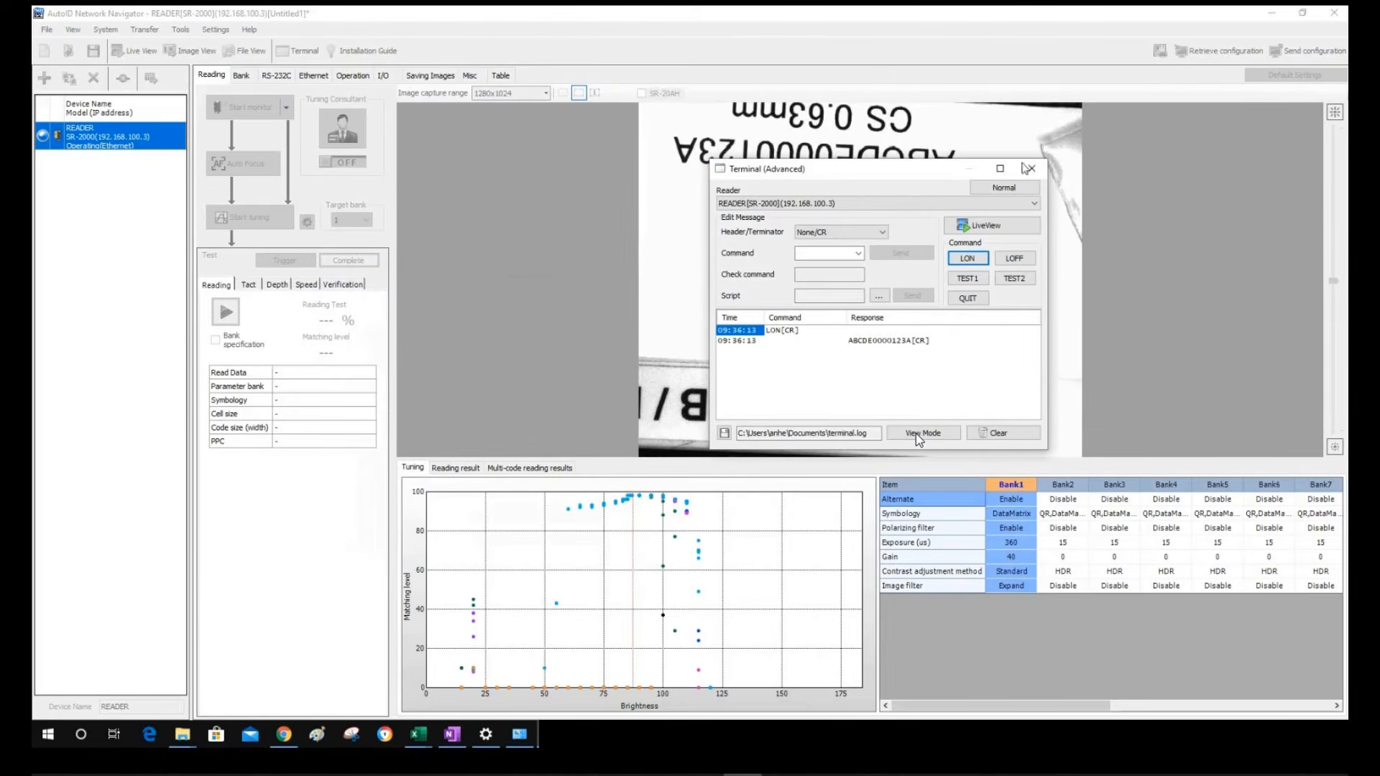
Close the terminal and load the six latest Bank1 ERR images in Image View
{"action": "left_click", "coordinate": [1031, 169]}
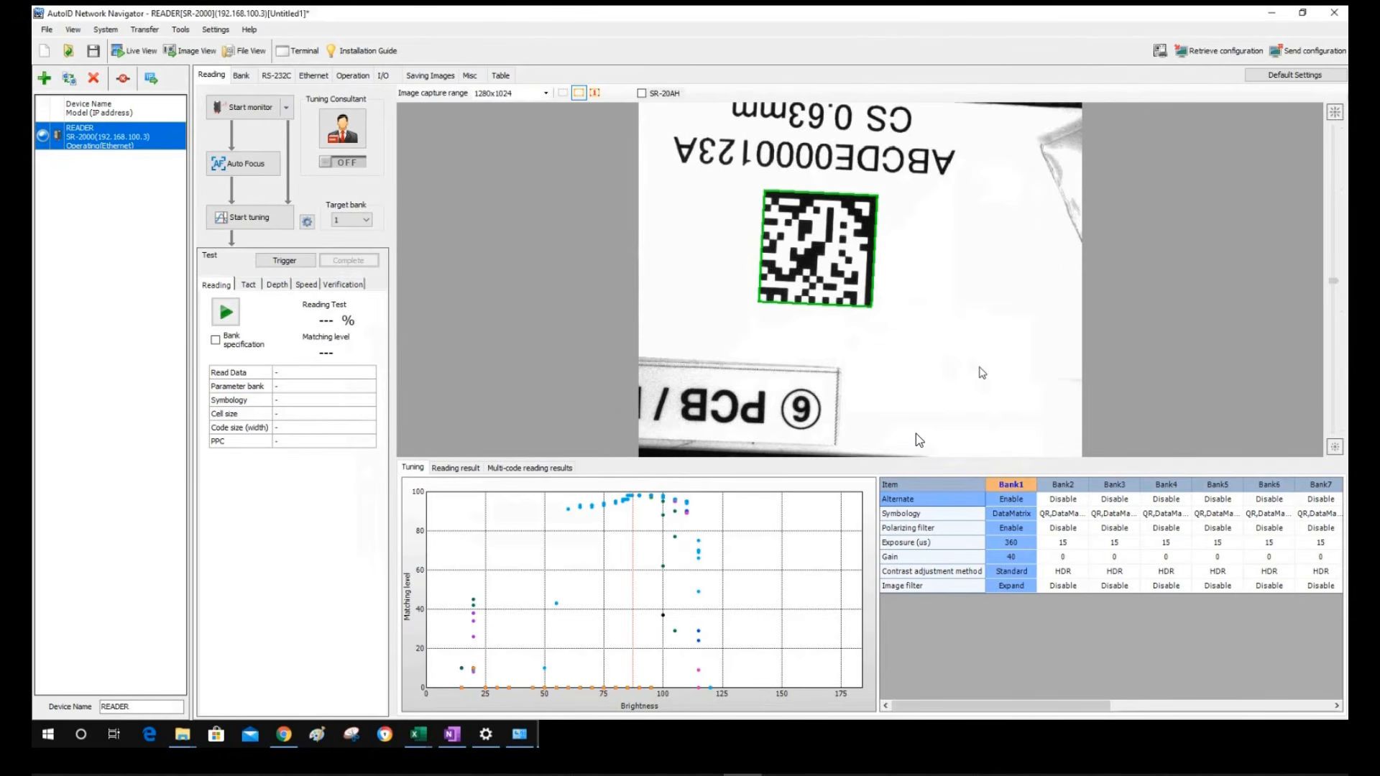
{"action": "left_click", "coordinate": [189, 51]}
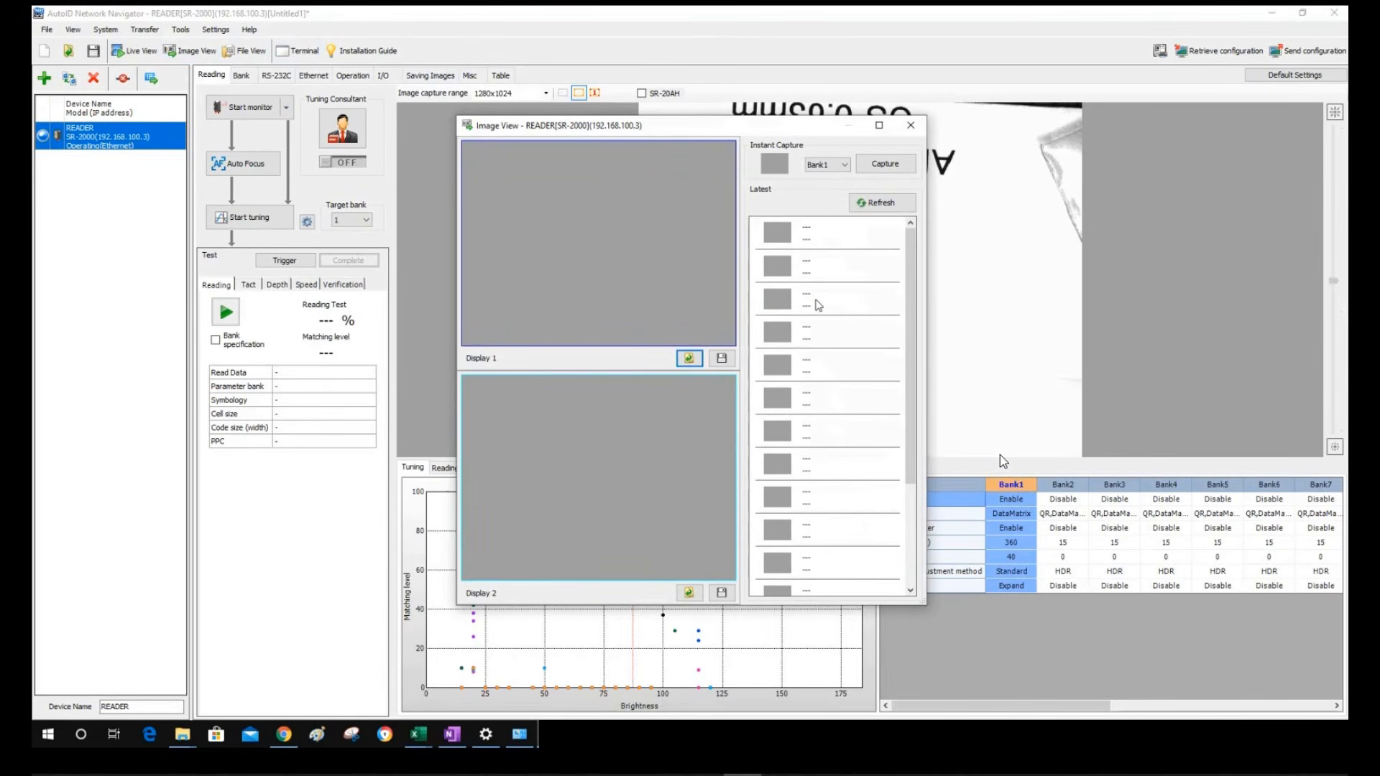
{"action": "left_click", "coordinate": [893, 204]}
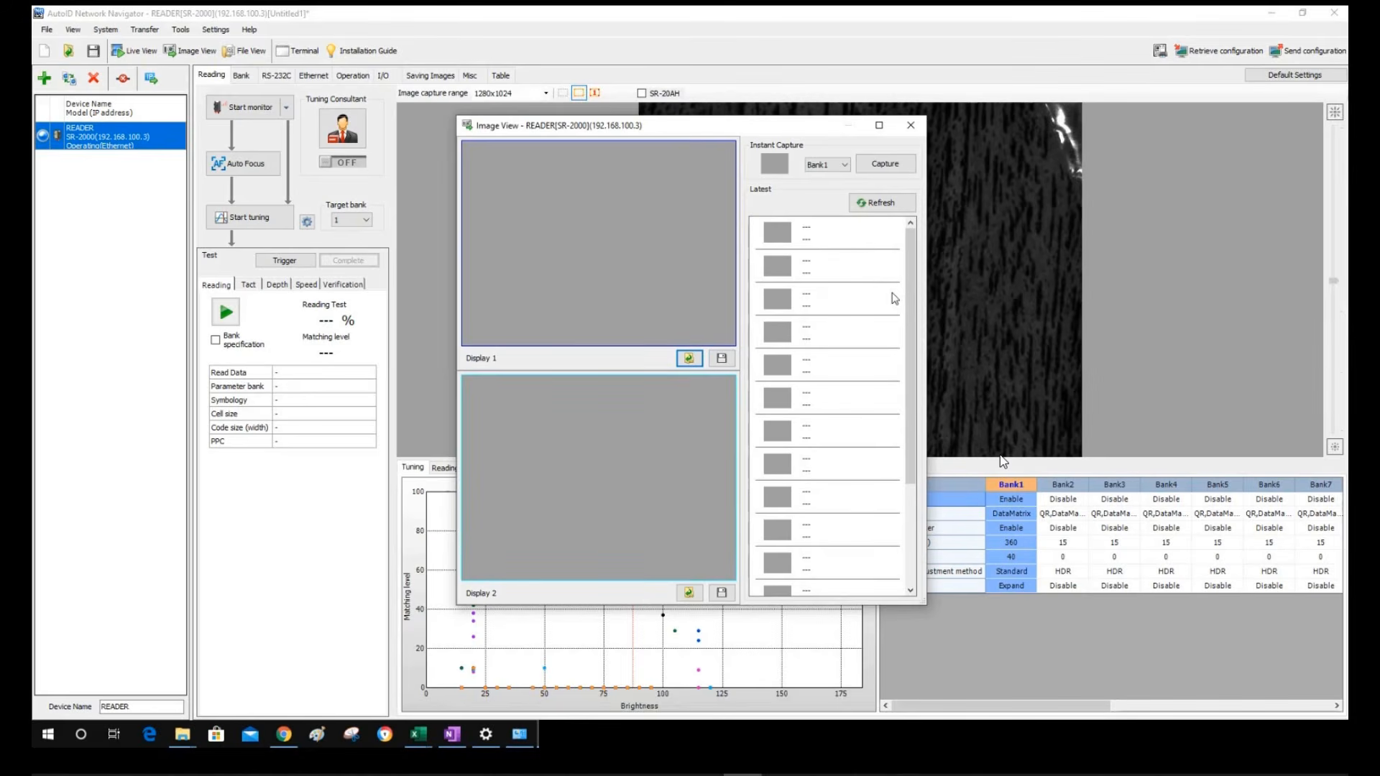
{"action": "left_click_drag", "start_coordinate": [810, 127], "coordinate": [1094, 122]}
{"action": "left_click", "coordinate": [1152, 198]}
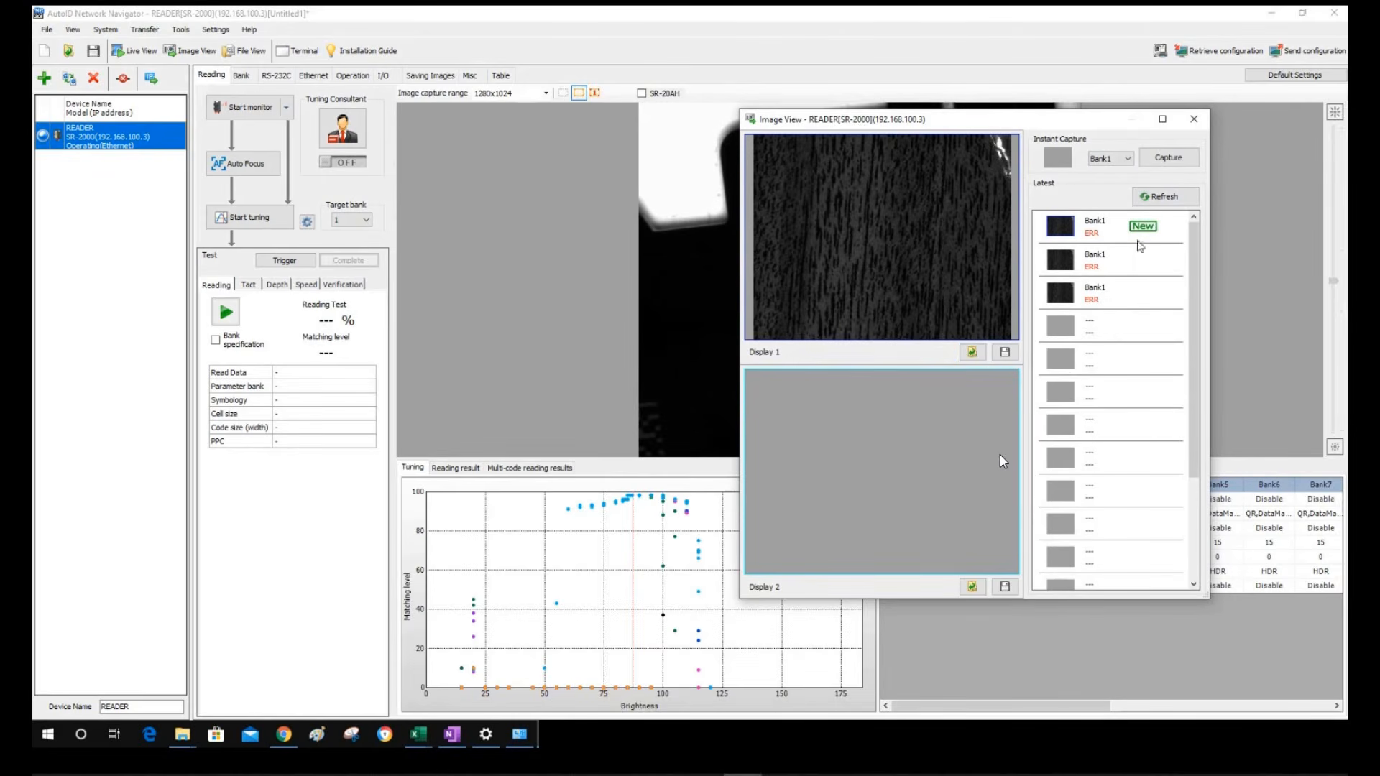
{"action": "left_click_drag", "start_coordinate": [1098, 123], "coordinate": [1199, 338]}
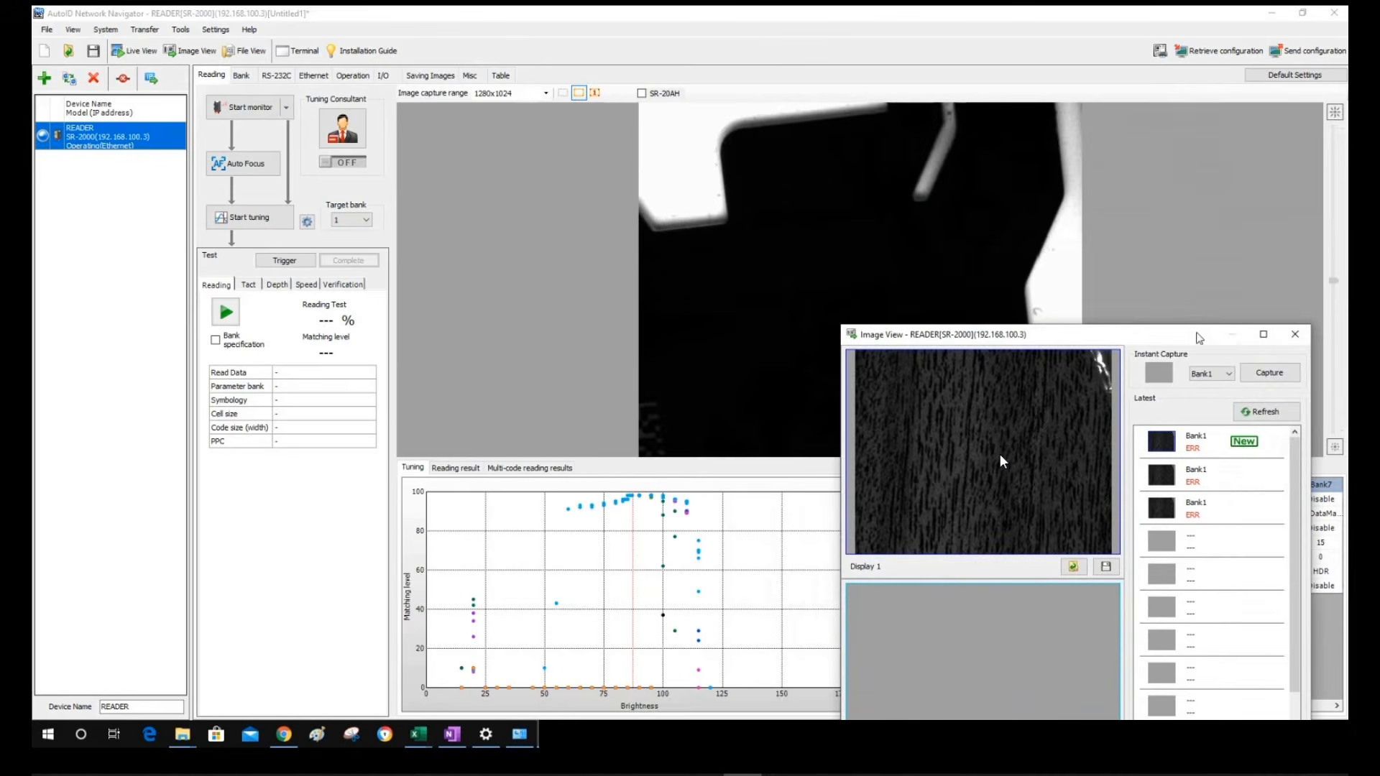
{"action": "left_click", "coordinate": [1265, 411]}
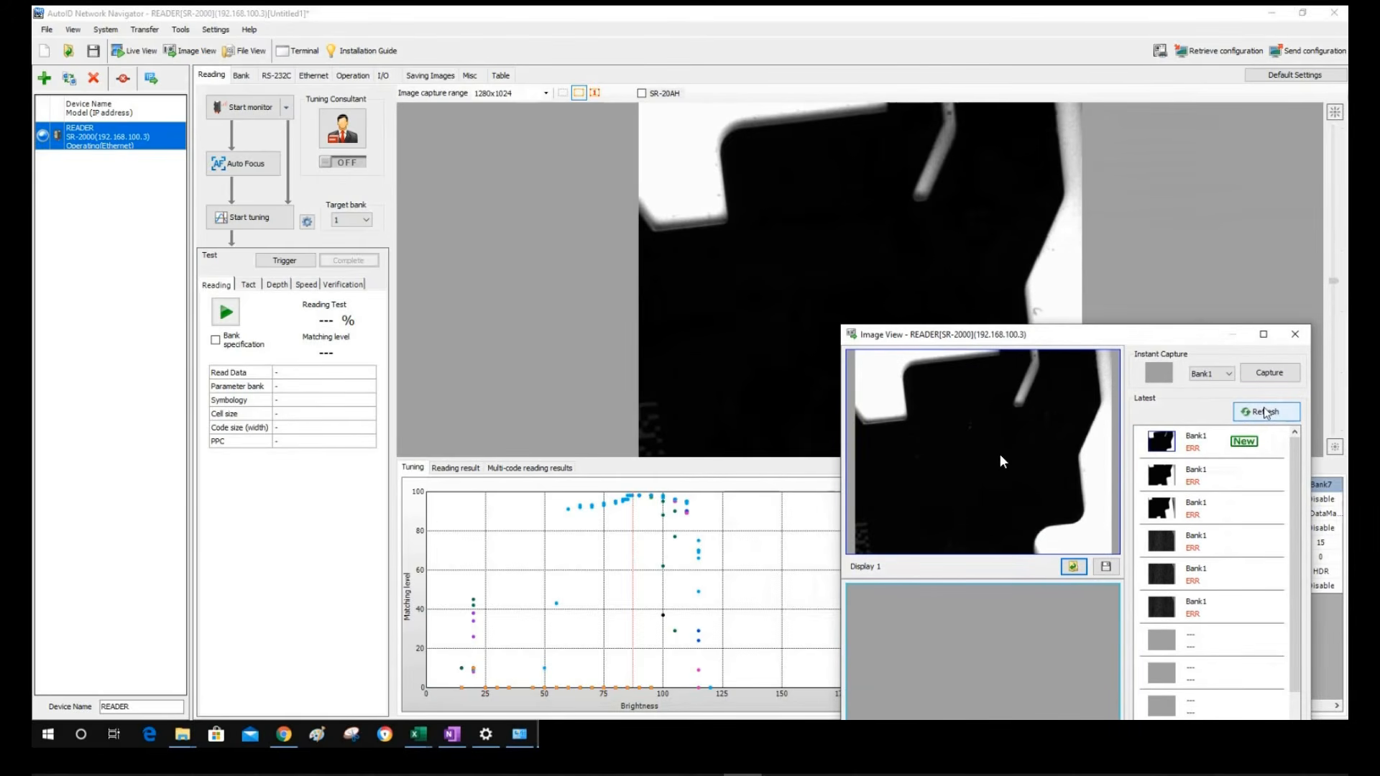
Refresh the error images, cancel saving Display 1's image, and close Image View
{"action": "left_click", "coordinate": [1265, 411]}
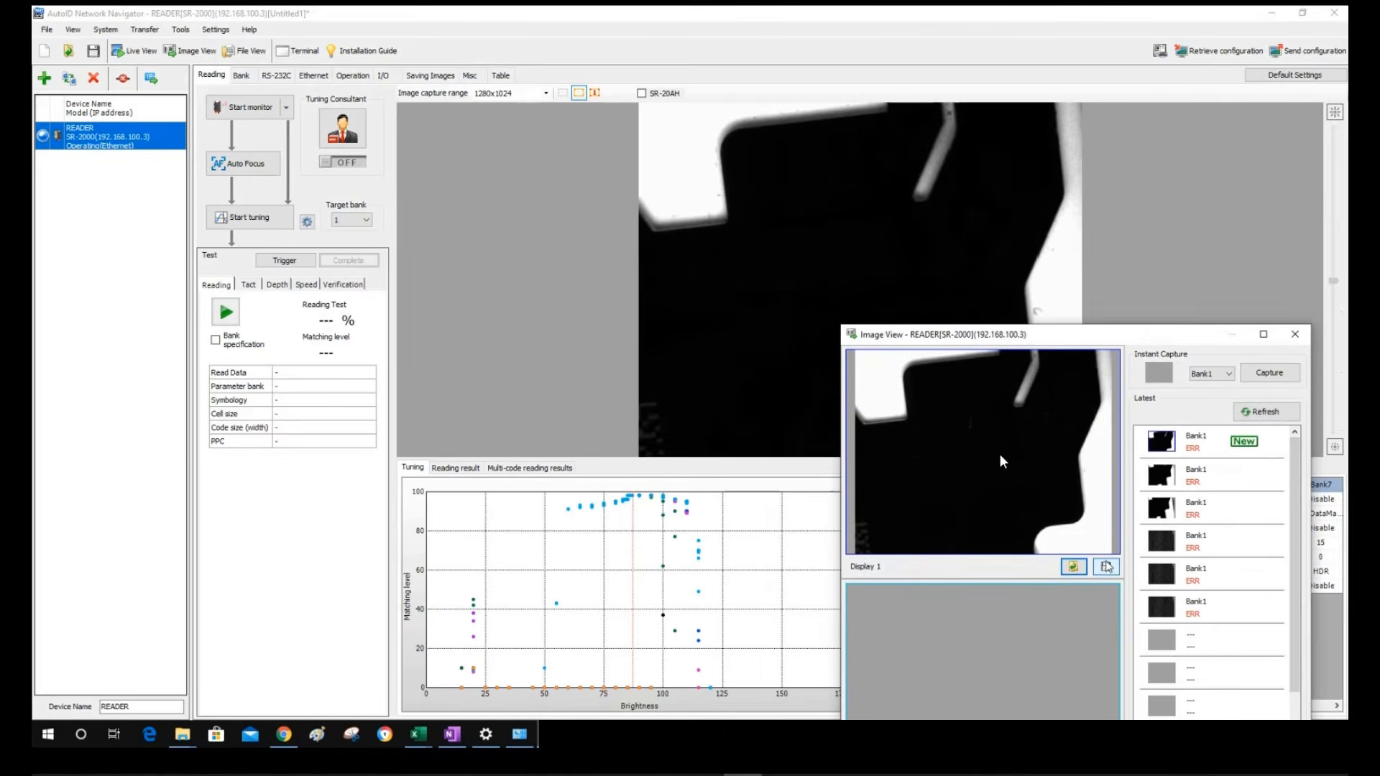
{"action": "left_click", "coordinate": [1106, 566]}
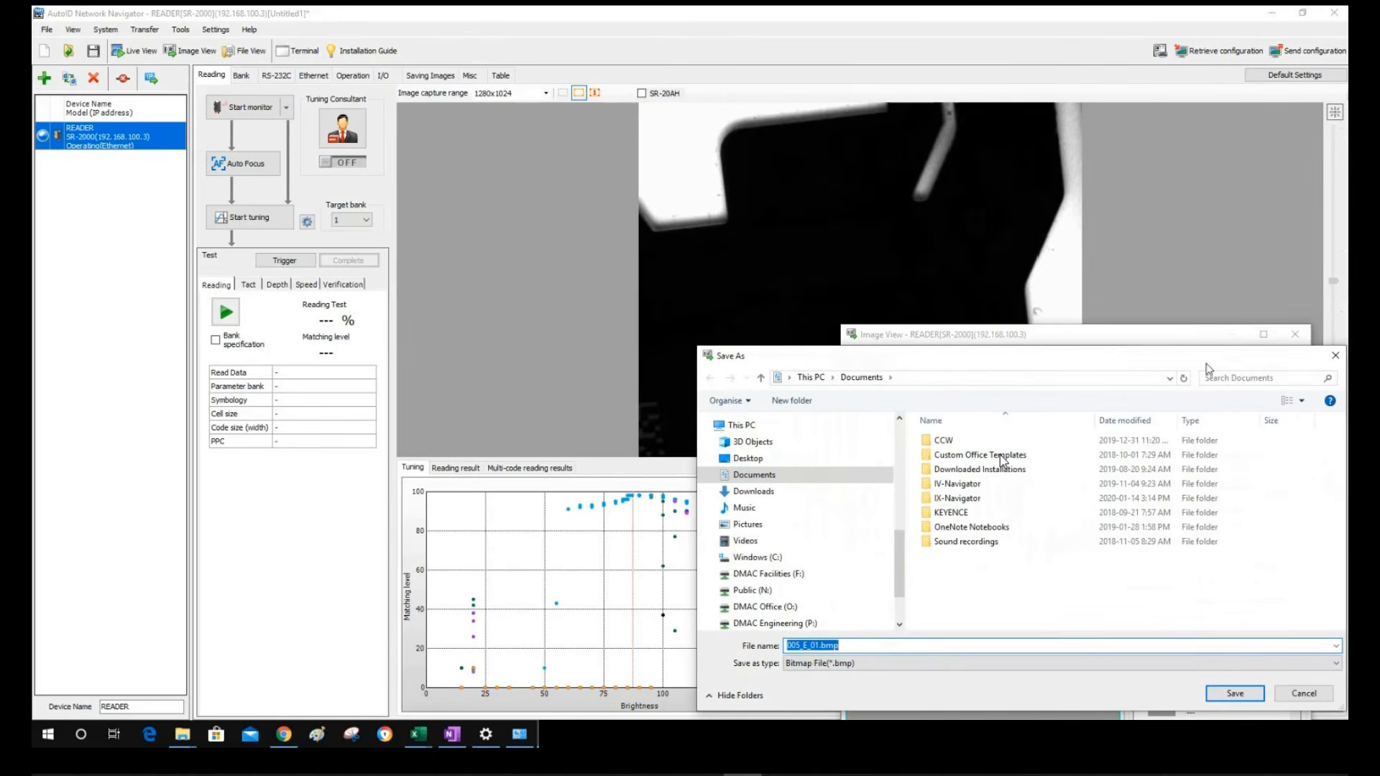
{"action": "left_click_drag", "start_coordinate": [1180, 350], "coordinate": [1179, 305]}
{"action": "left_click_drag", "start_coordinate": [918, 311], "coordinate": [575, 256]}
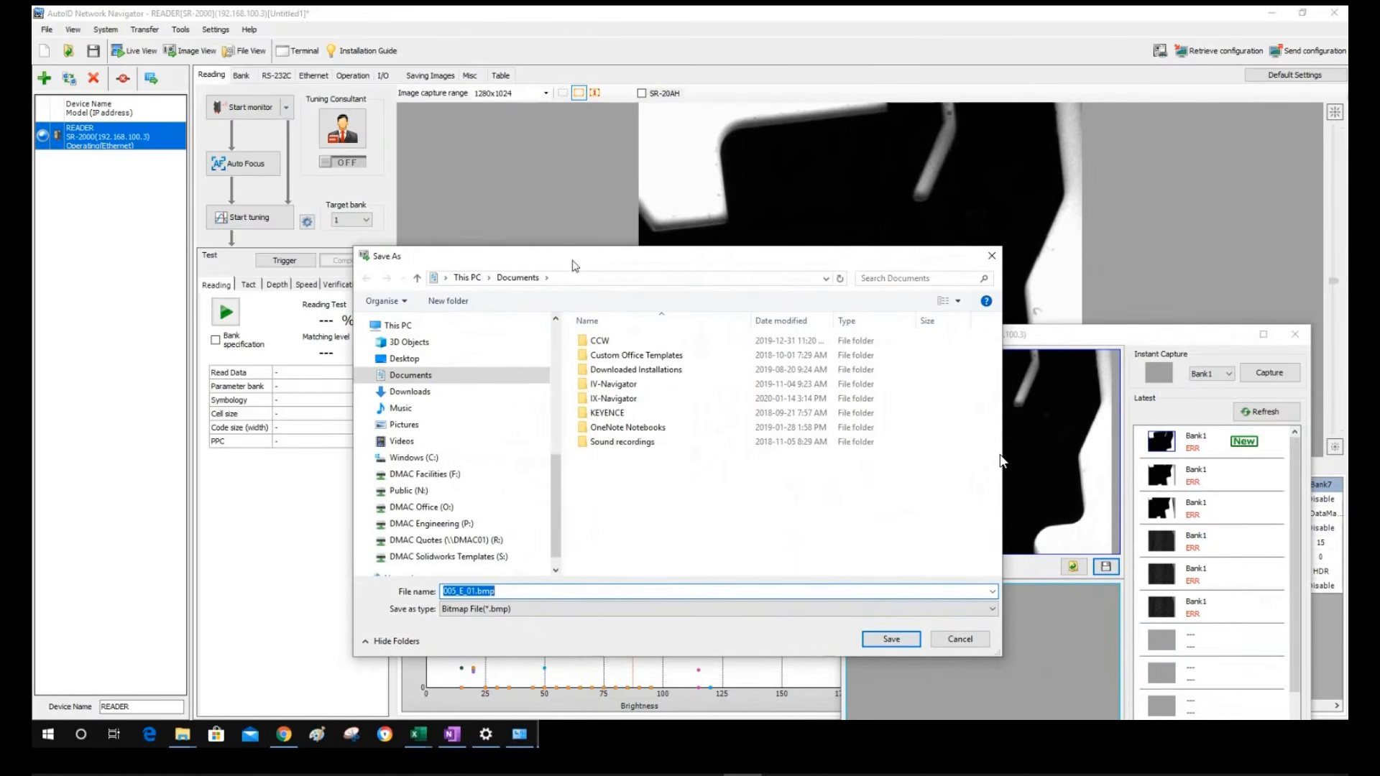
{"action": "left_click", "coordinate": [986, 262]}
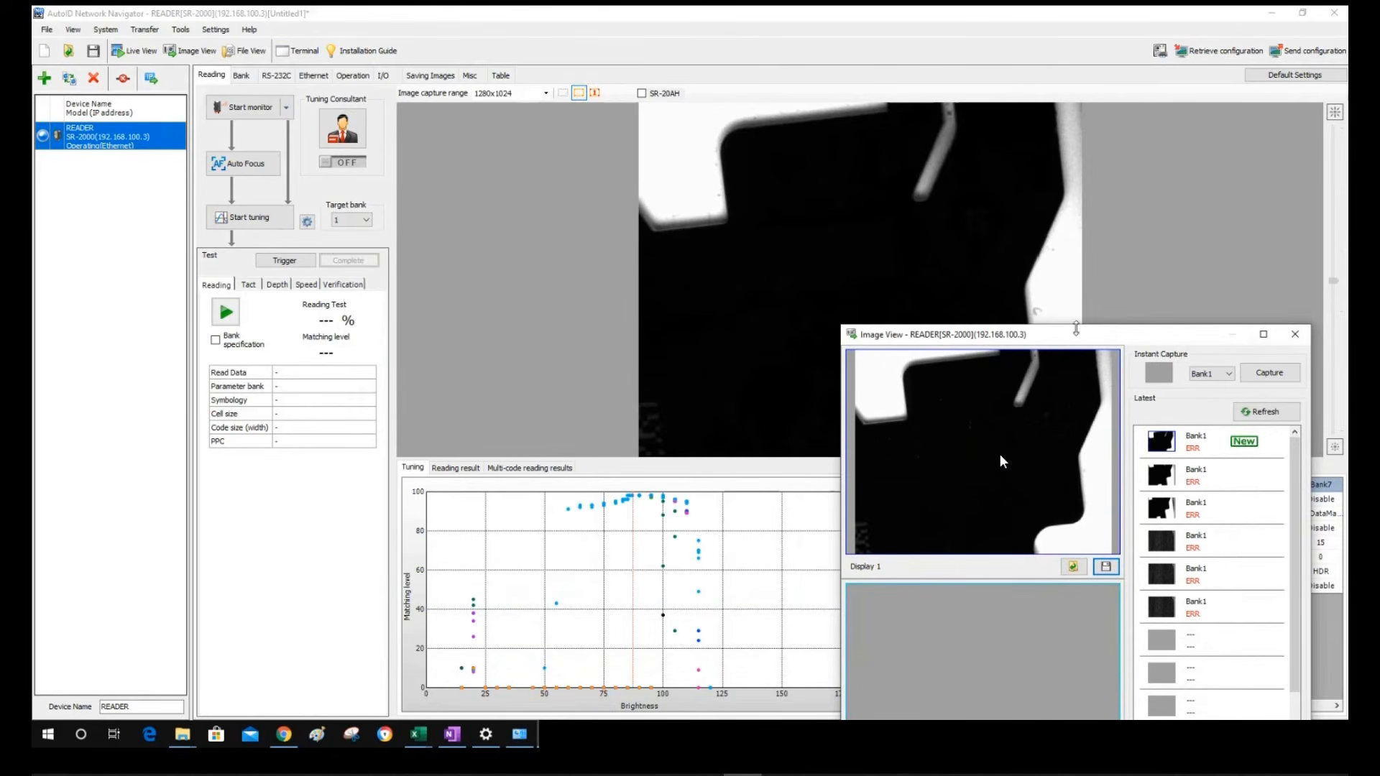
{"action": "left_click_drag", "start_coordinate": [1073, 336], "coordinate": [1034, 209]}
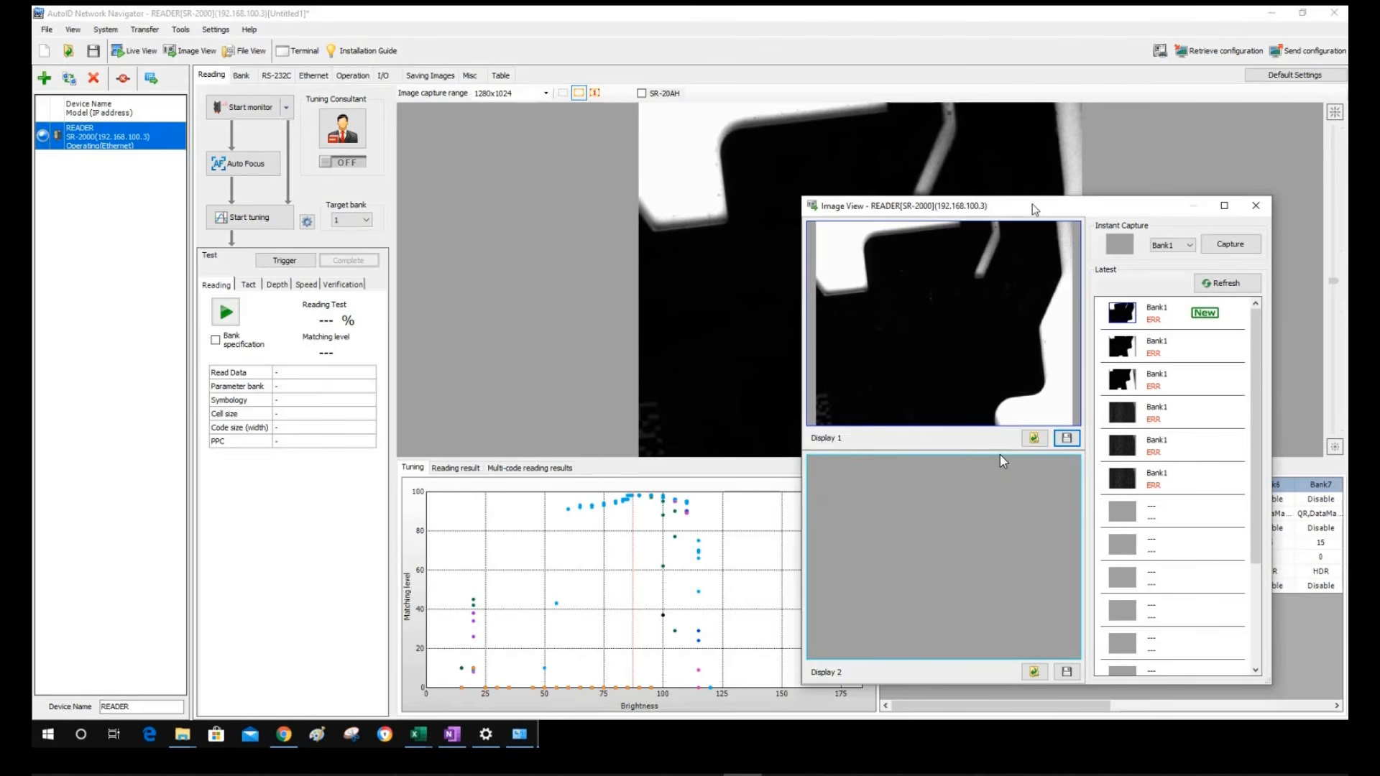
{"action": "left_click", "coordinate": [1255, 205]}
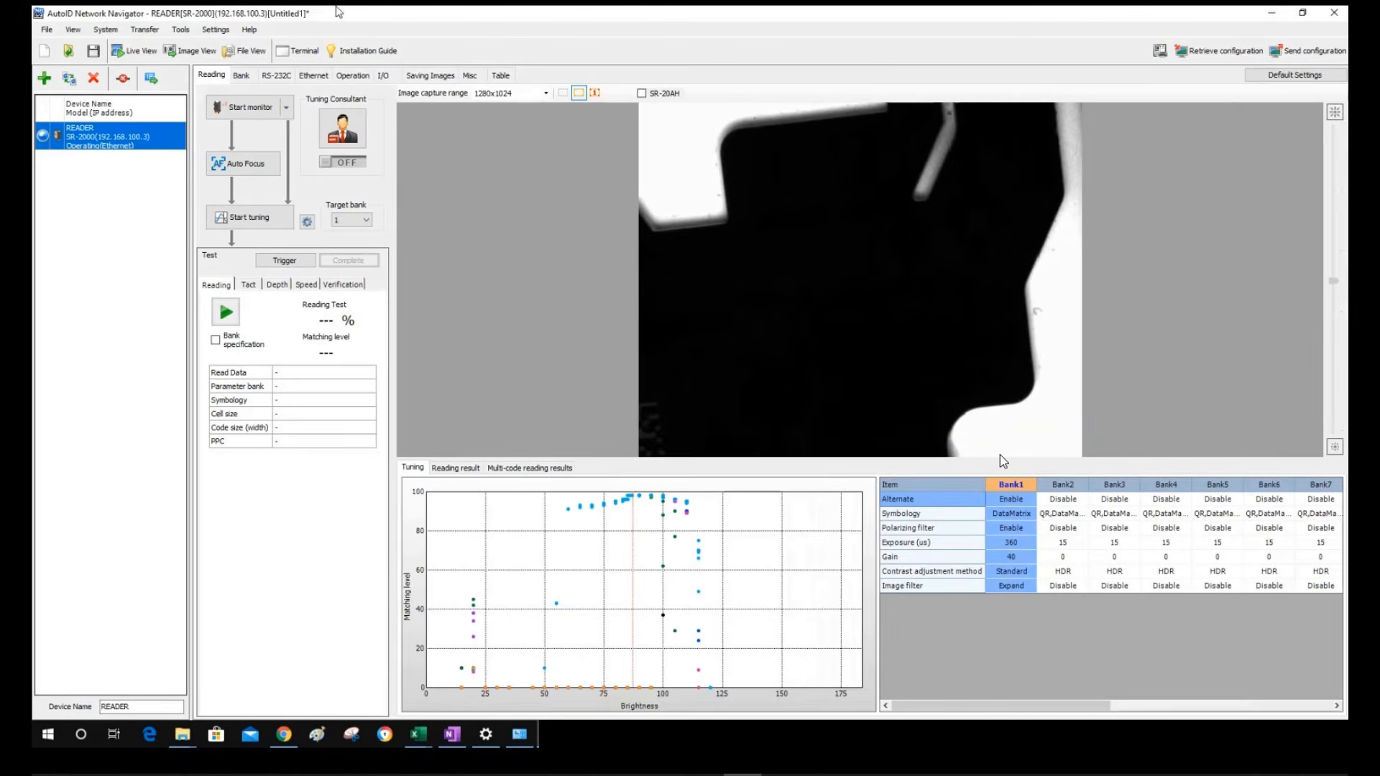
Review the Saving Images settings and view the fourth stored Bank1 error image
{"action": "left_click", "coordinate": [430, 74]}
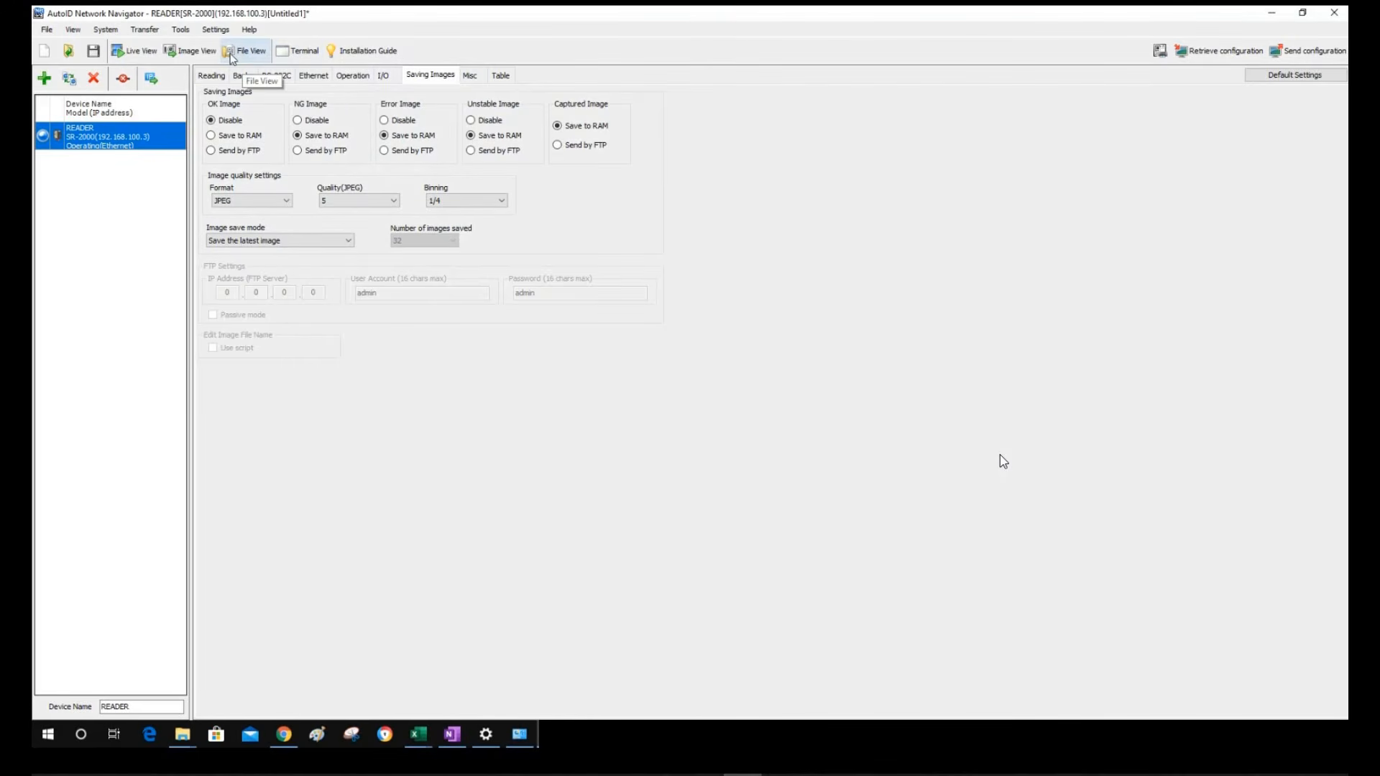
{"action": "left_click", "coordinate": [188, 50]}
{"action": "left_click_drag", "start_coordinate": [1005, 209], "coordinate": [724, 118]}
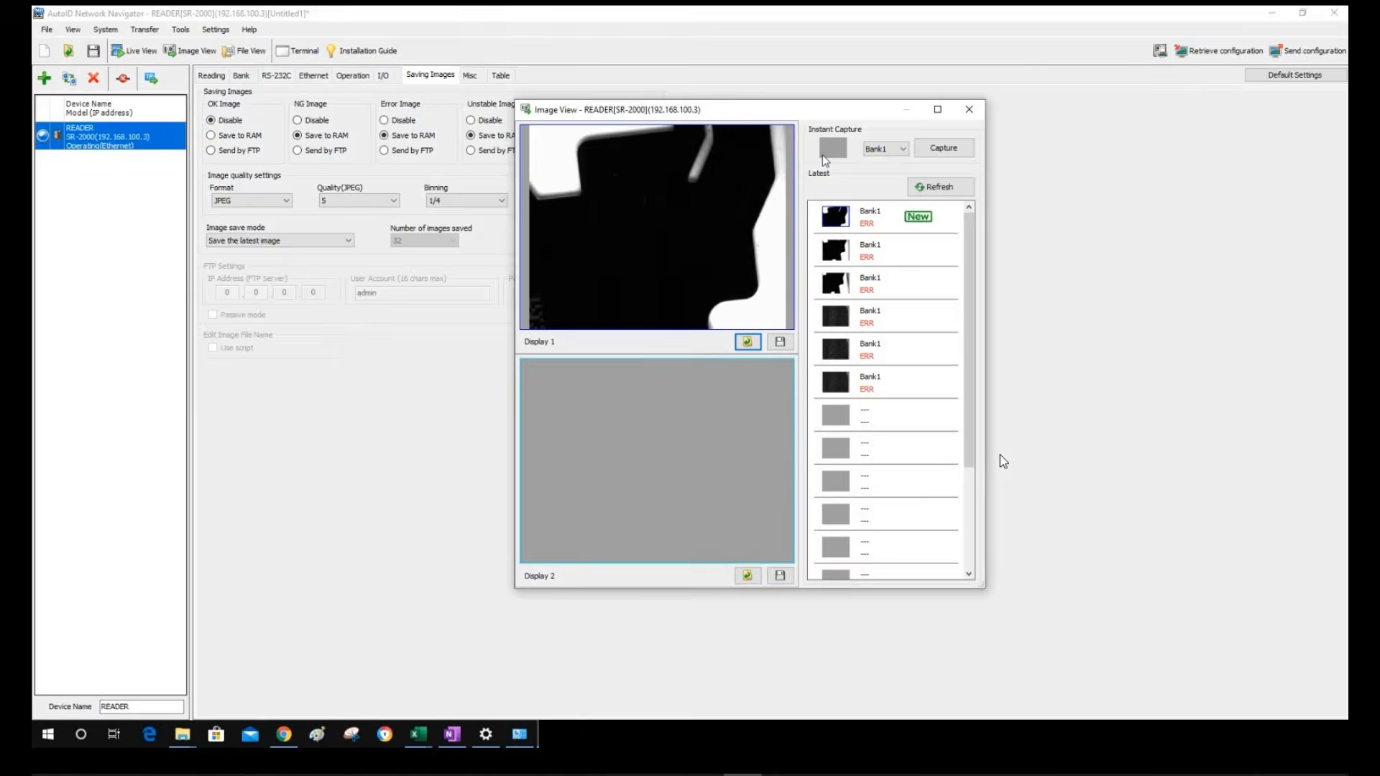
{"action": "left_click", "coordinate": [836, 317]}
{"action": "scroll", "coordinate": [944, 515], "scroll_direction": "down", "scroll_amount": 3}
{"action": "scroll", "coordinate": [944, 515], "scroll_direction": "up", "scroll_amount": 3}
Capture two new images from the reader and refresh the Latest list several times
{"action": "left_click", "coordinate": [943, 147]}
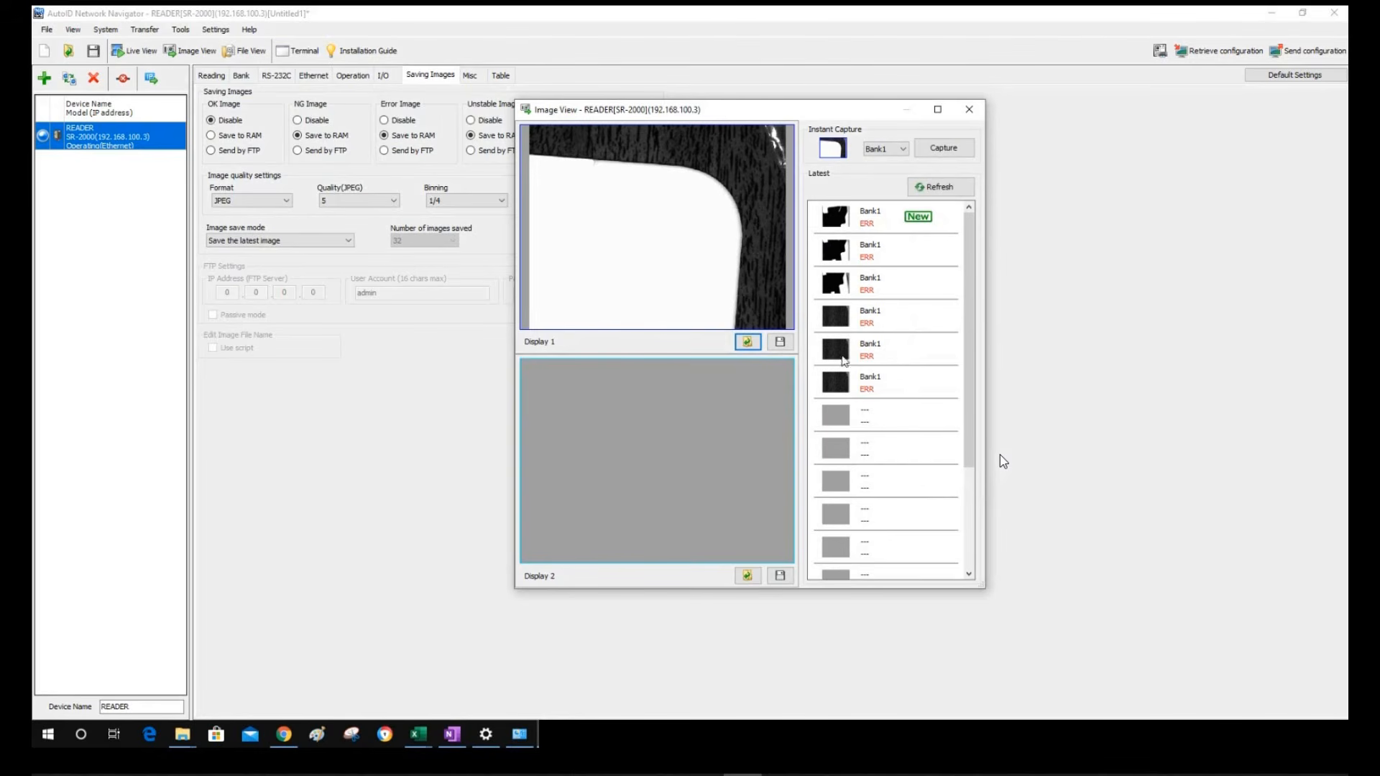
{"action": "left_click", "coordinate": [935, 186]}
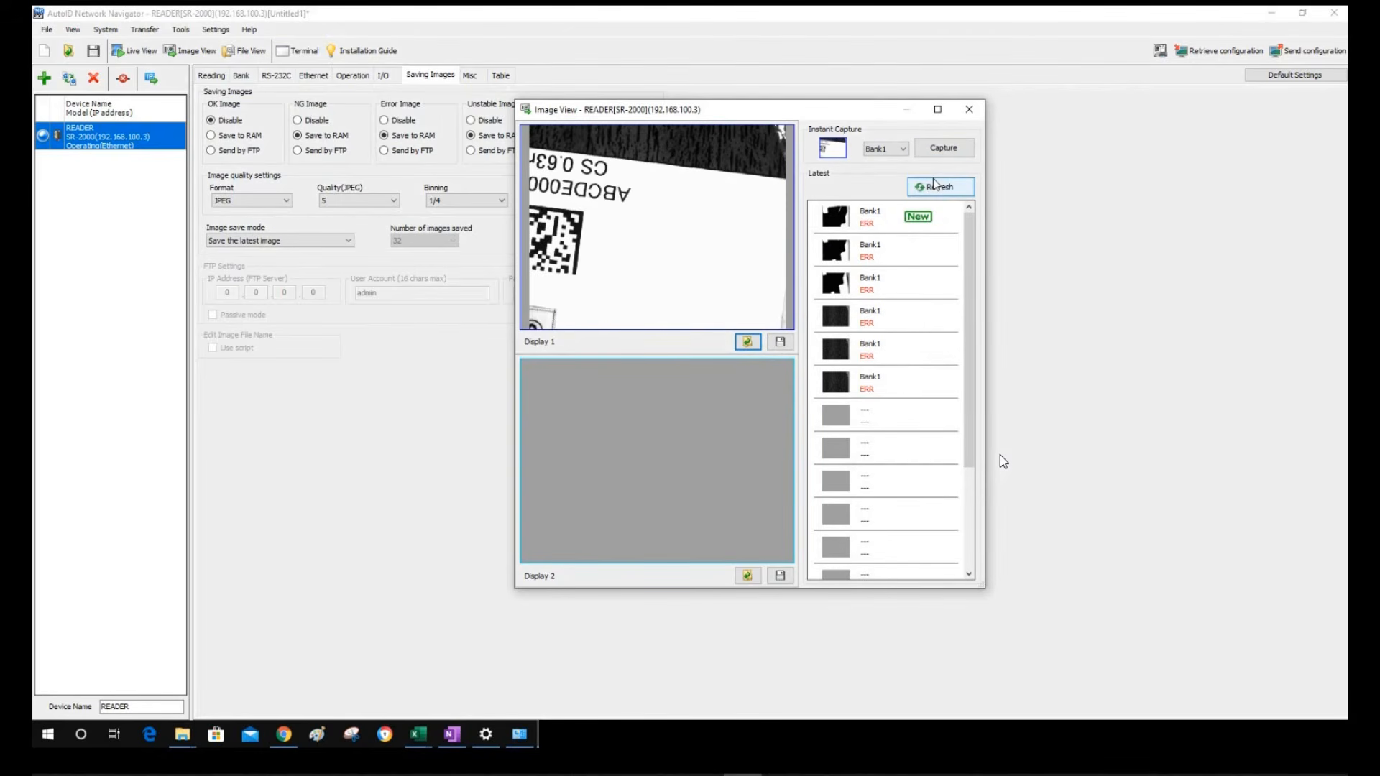
{"action": "left_click", "coordinate": [934, 185]}
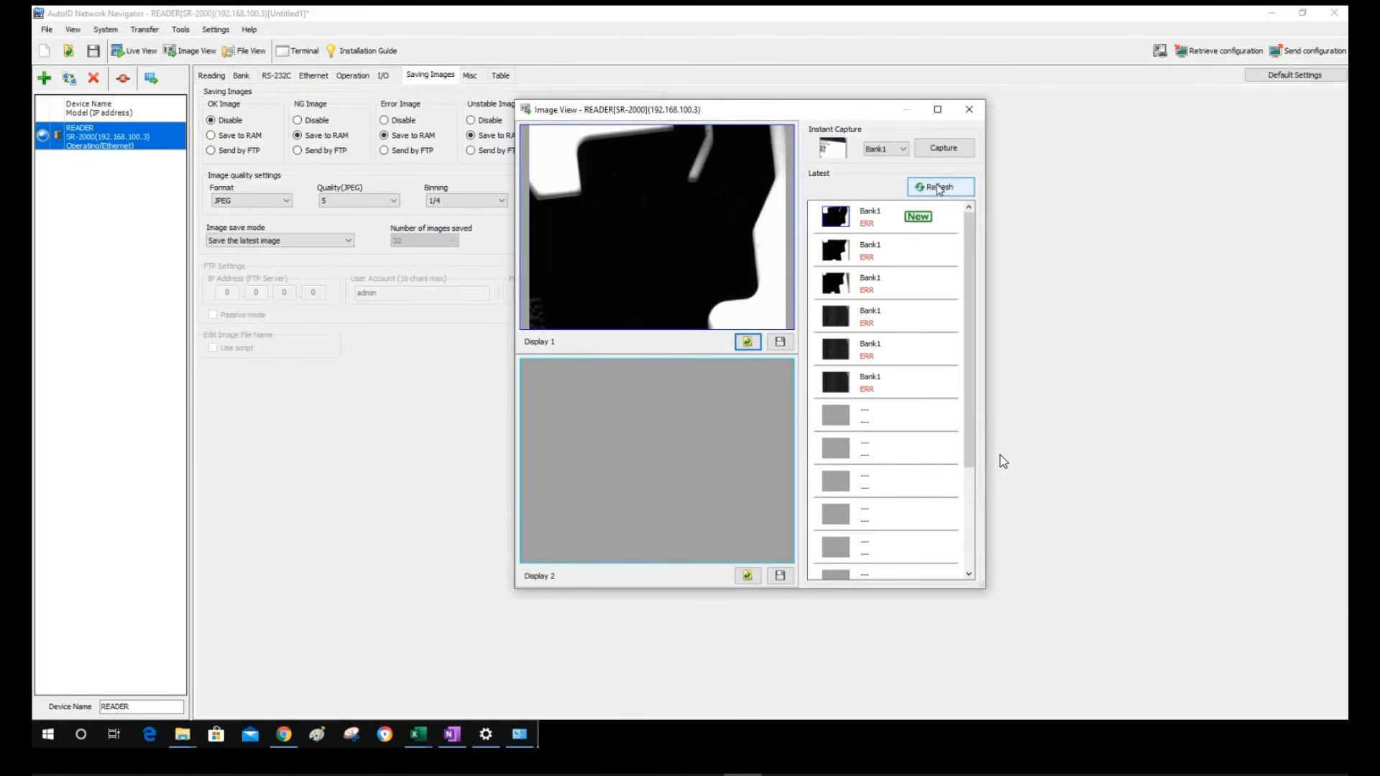
{"action": "left_click", "coordinate": [958, 158]}
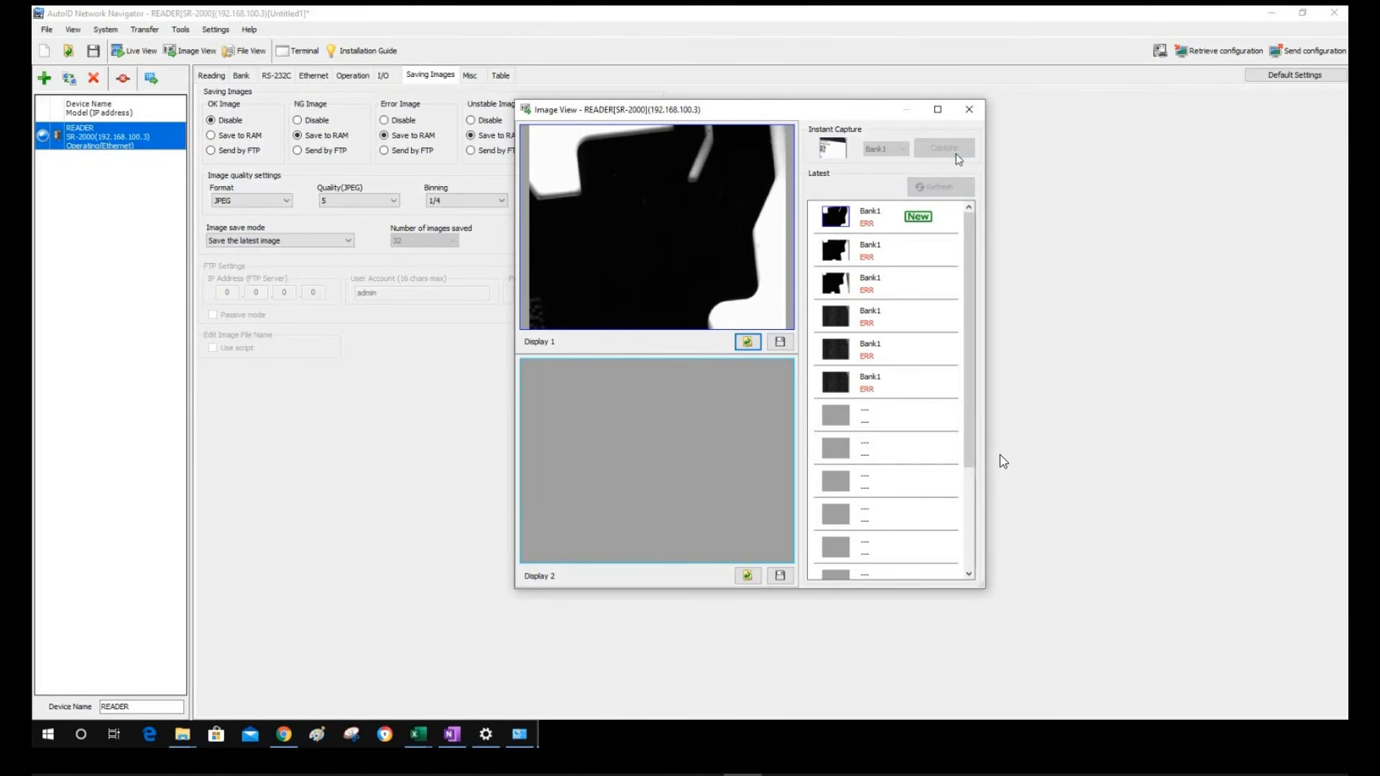
{"action": "left_click", "coordinate": [935, 186]}
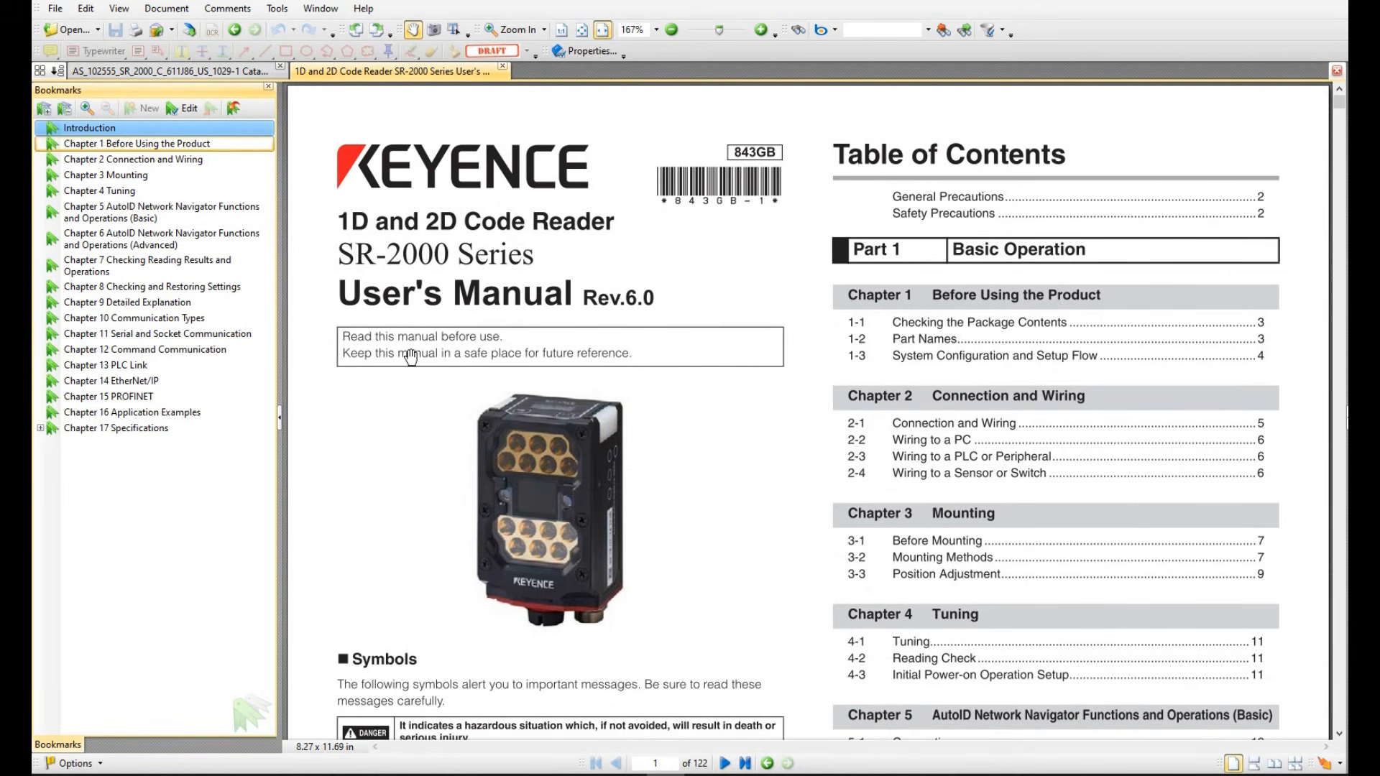
Jump to the Chapter 15 PROFINET bookmark and follow the link to the page 109 Overview
{"action": "left_click", "coordinate": [128, 400]}
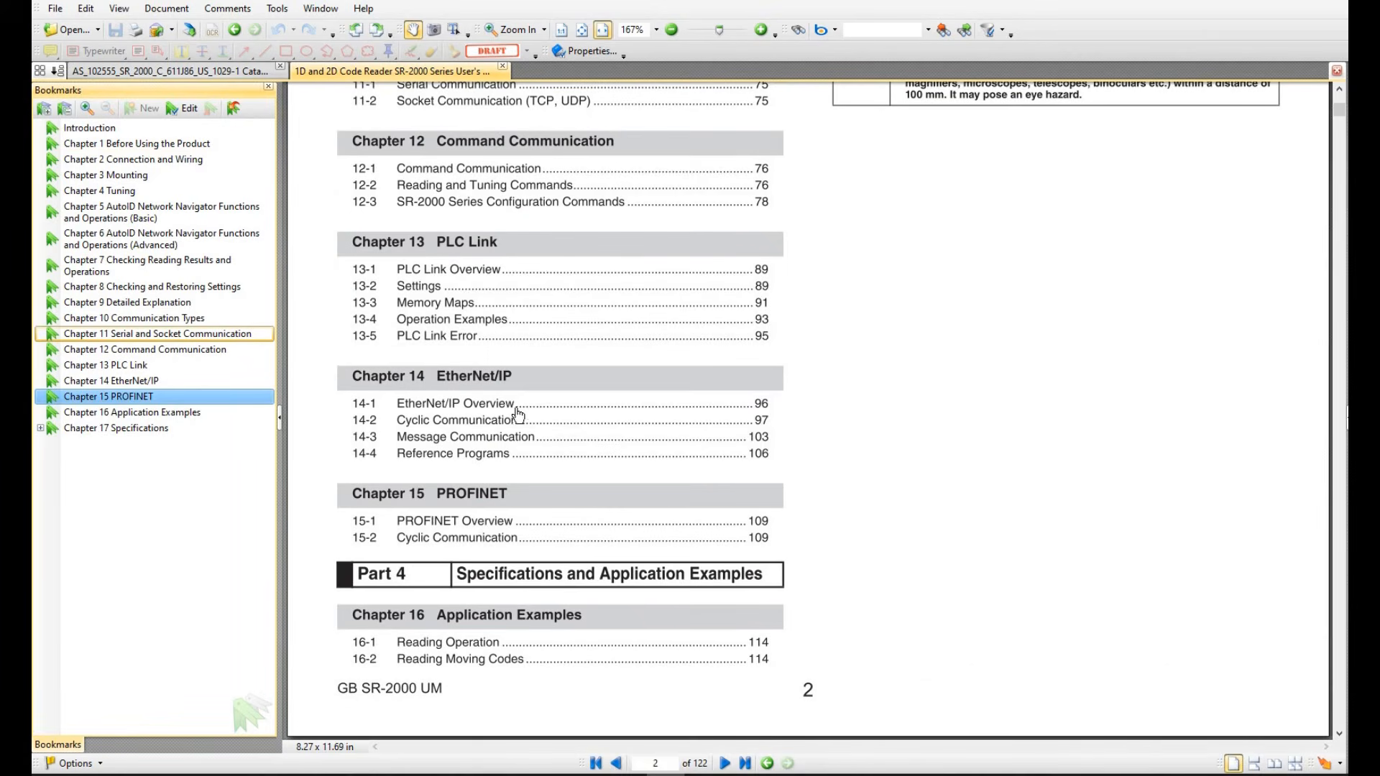
{"action": "left_click", "coordinate": [457, 501]}
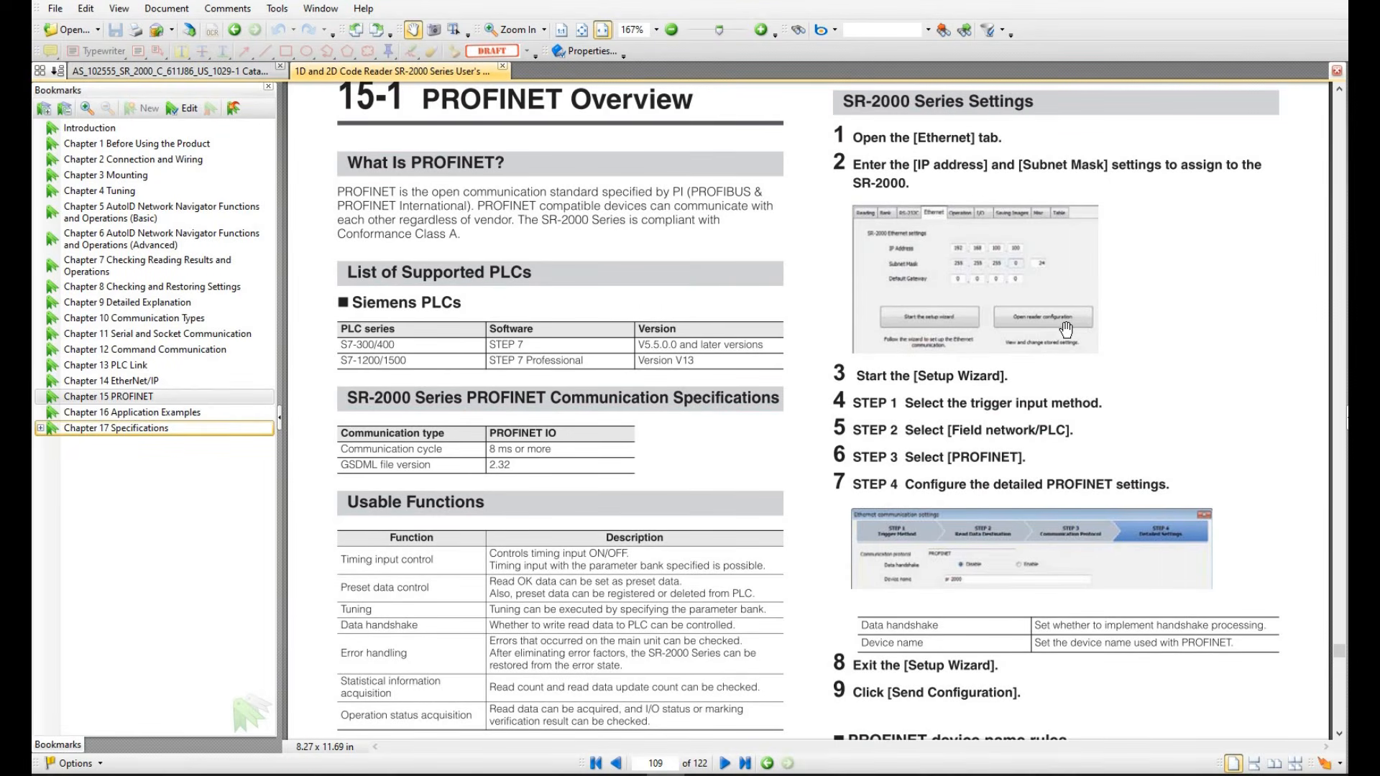
{"action": "scroll", "coordinate": [1066, 329], "scroll_direction": "down", "scroll_amount": 10}
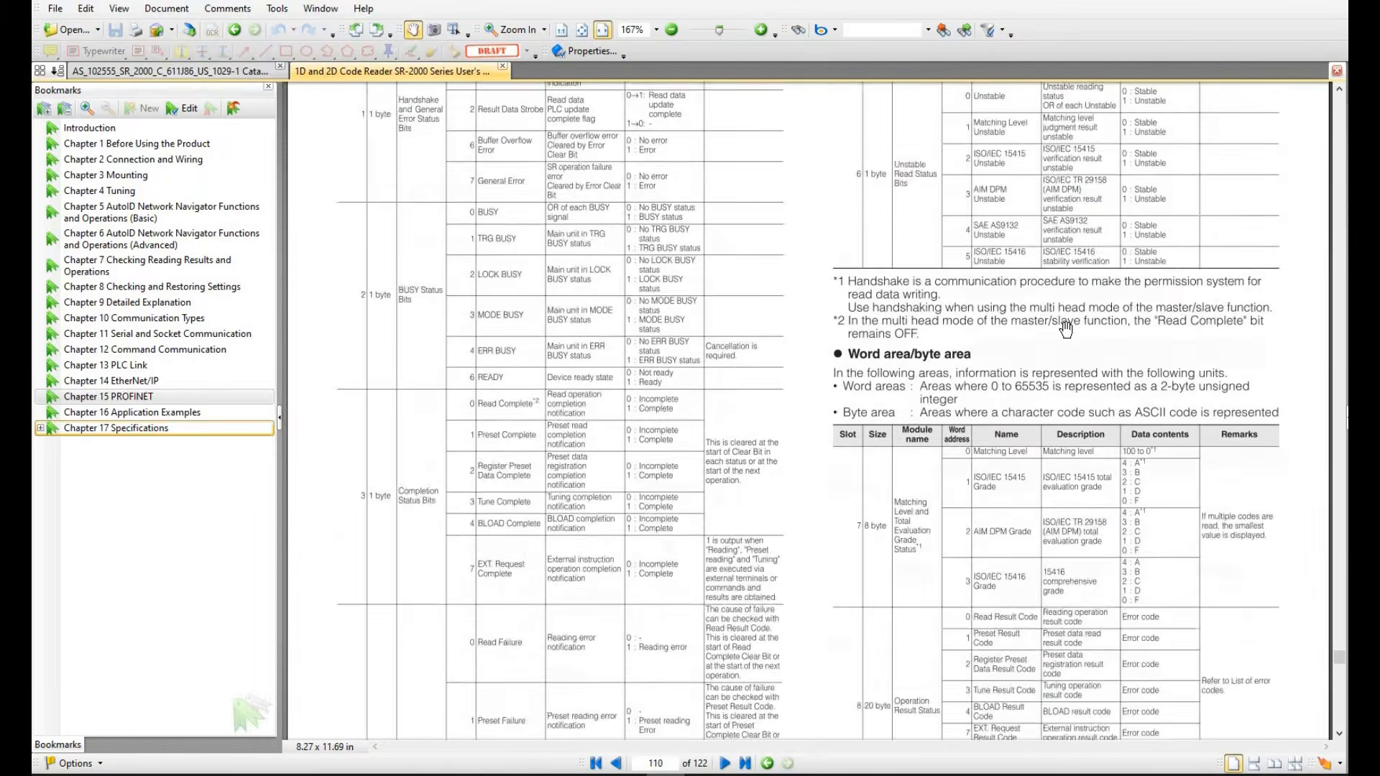
{"action": "scroll", "coordinate": [1066, 329], "scroll_direction": "up", "scroll_amount": 9}
Scroll through the memory maps to page 111, then zoom to 300% on the Example 1 level-trigger timing chart
{"action": "scroll", "coordinate": [1063, 331], "scroll_direction": "down", "scroll_amount": 8}
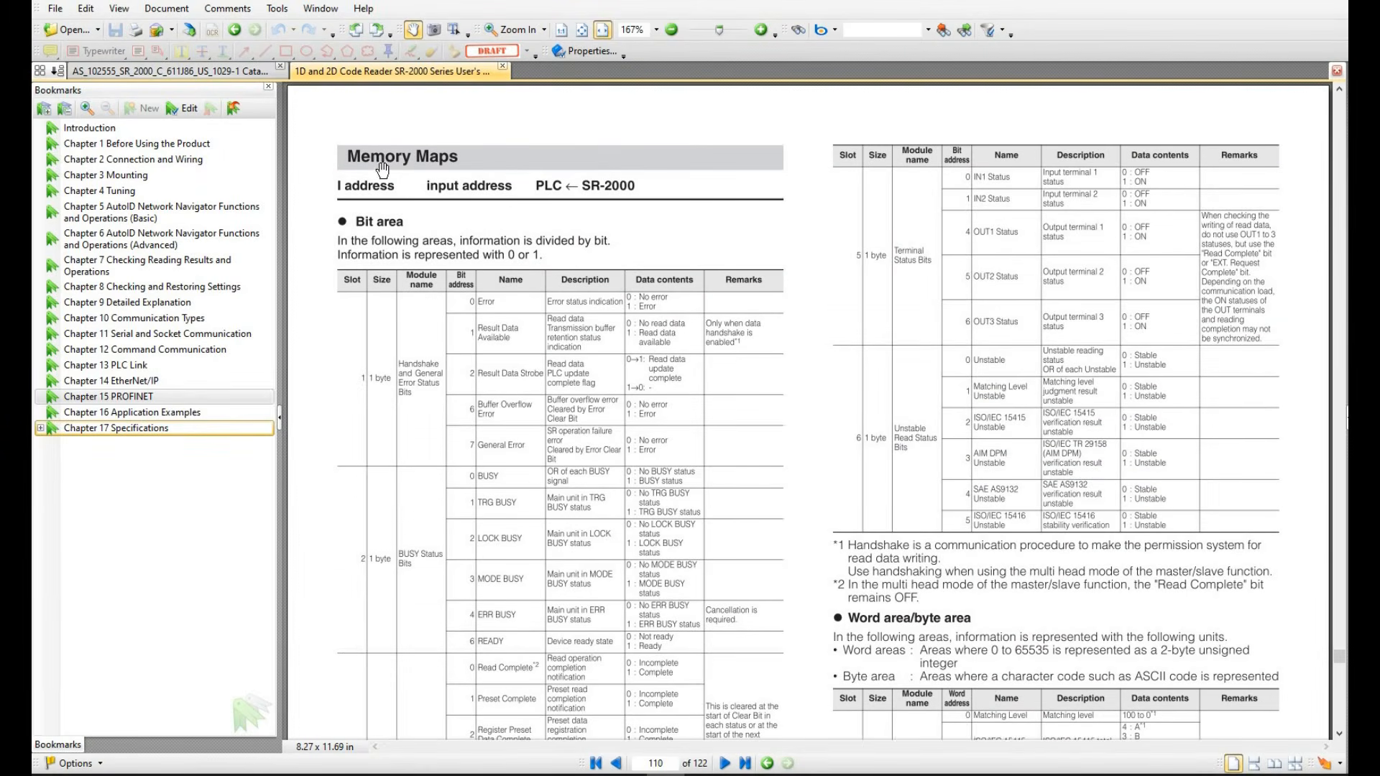
{"action": "scroll", "coordinate": [798, 345], "scroll_direction": "down", "scroll_amount": 1}
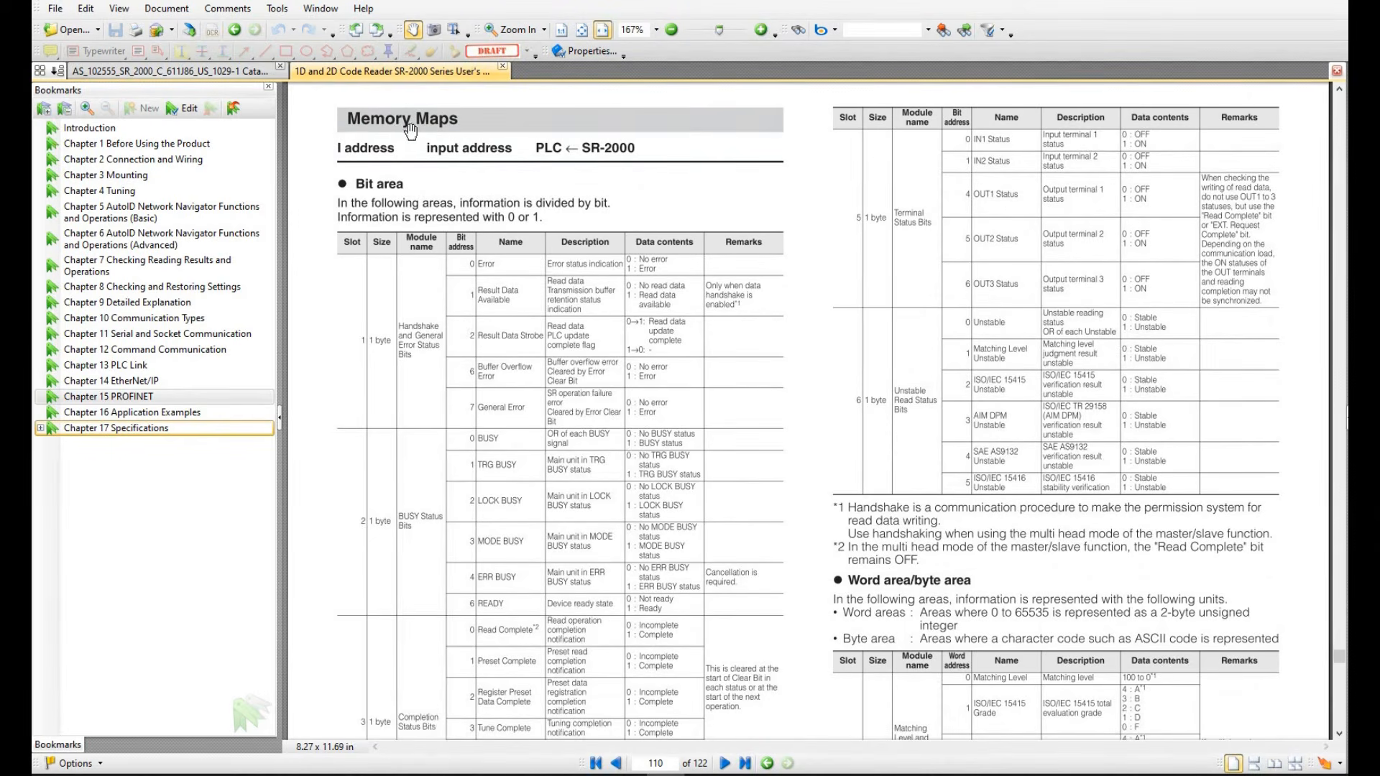
{"action": "scroll", "coordinate": [793, 344], "scroll_direction": "down", "scroll_amount": 10}
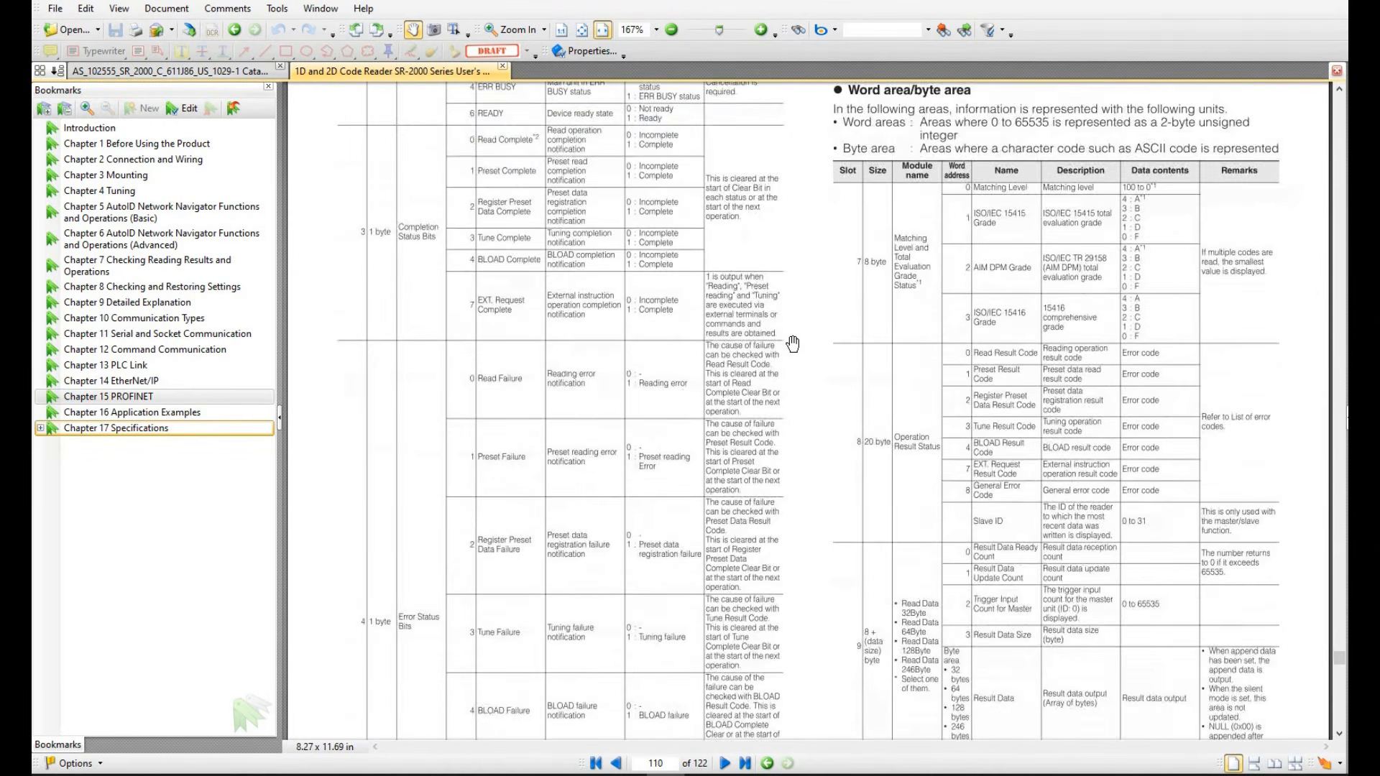
{"action": "scroll", "coordinate": [792, 344], "scroll_direction": "down", "scroll_amount": 12}
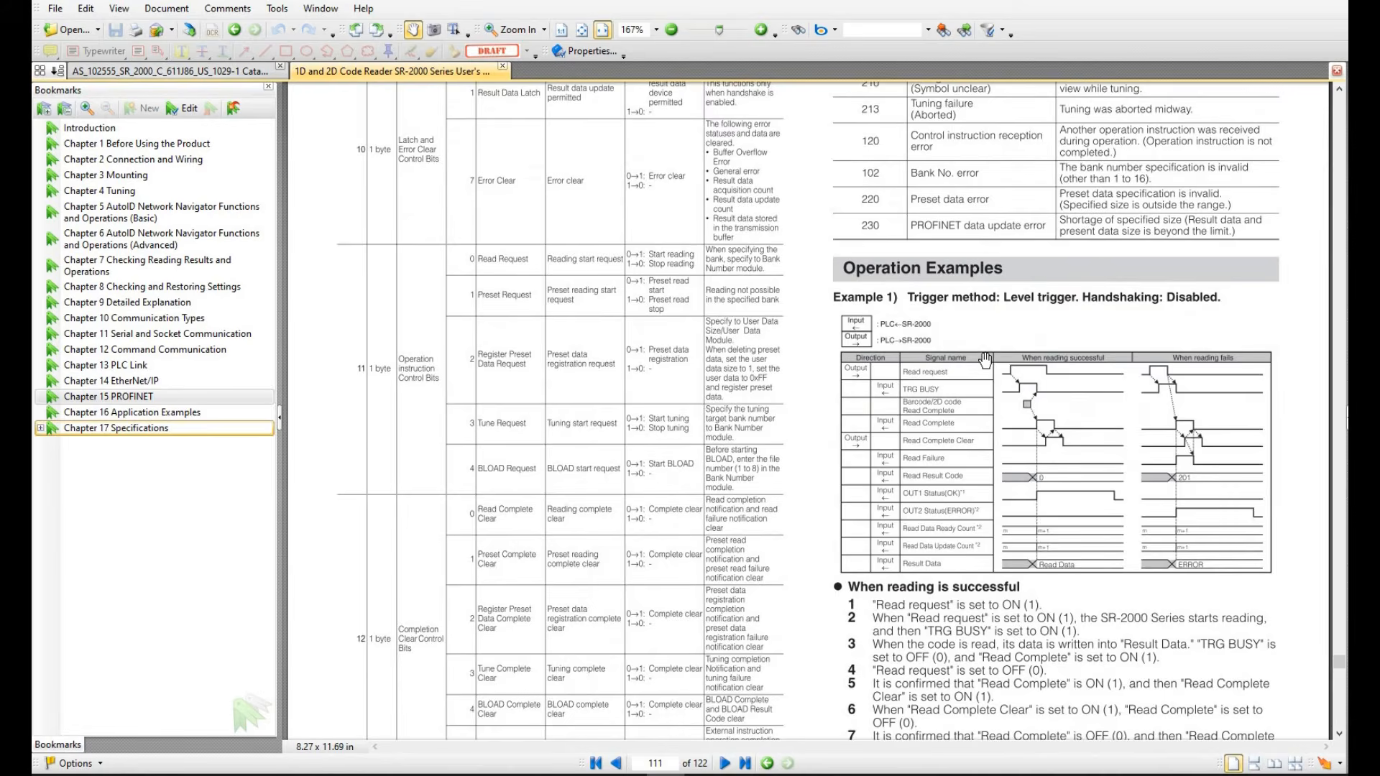
{"action": "double_click", "coordinate": [760, 30]}
{"action": "left_click_drag", "start_coordinate": [985, 250], "coordinate": [486, 235]}
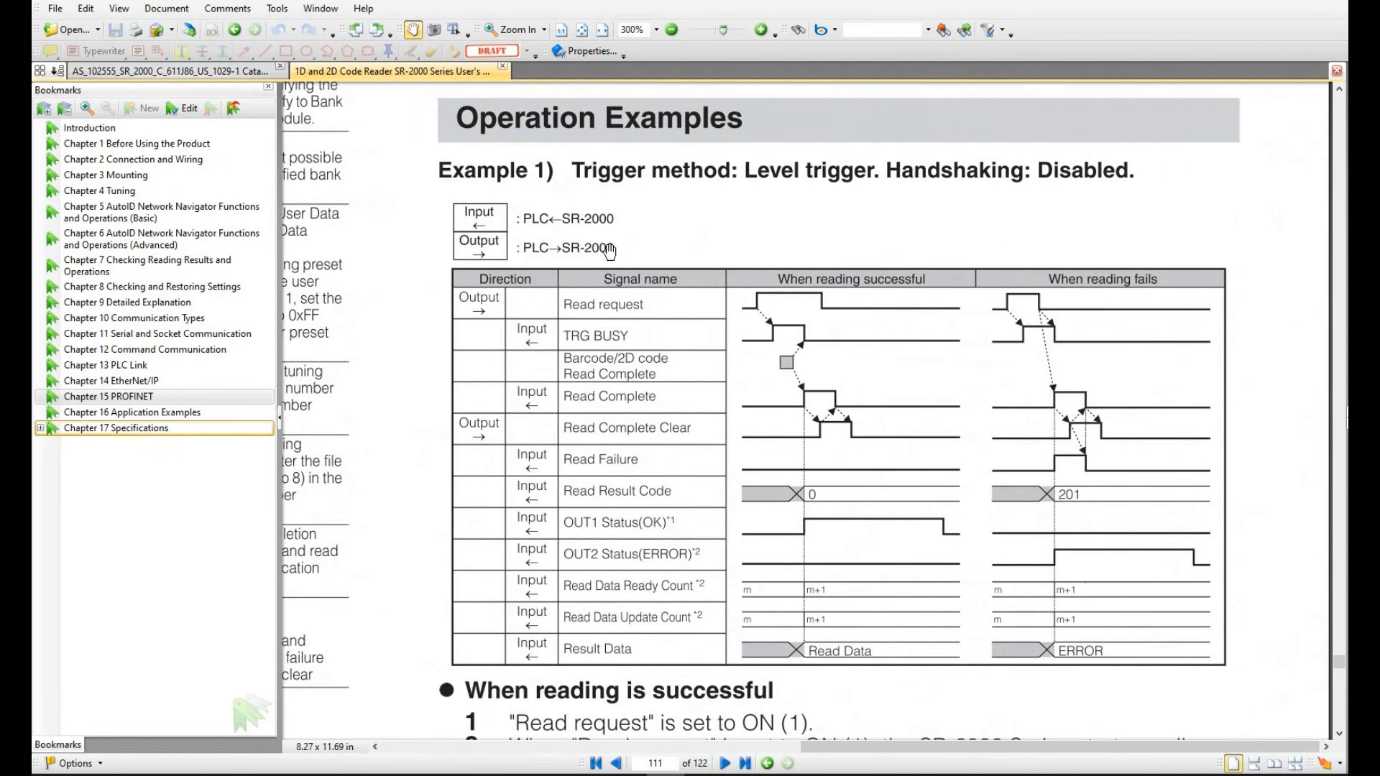
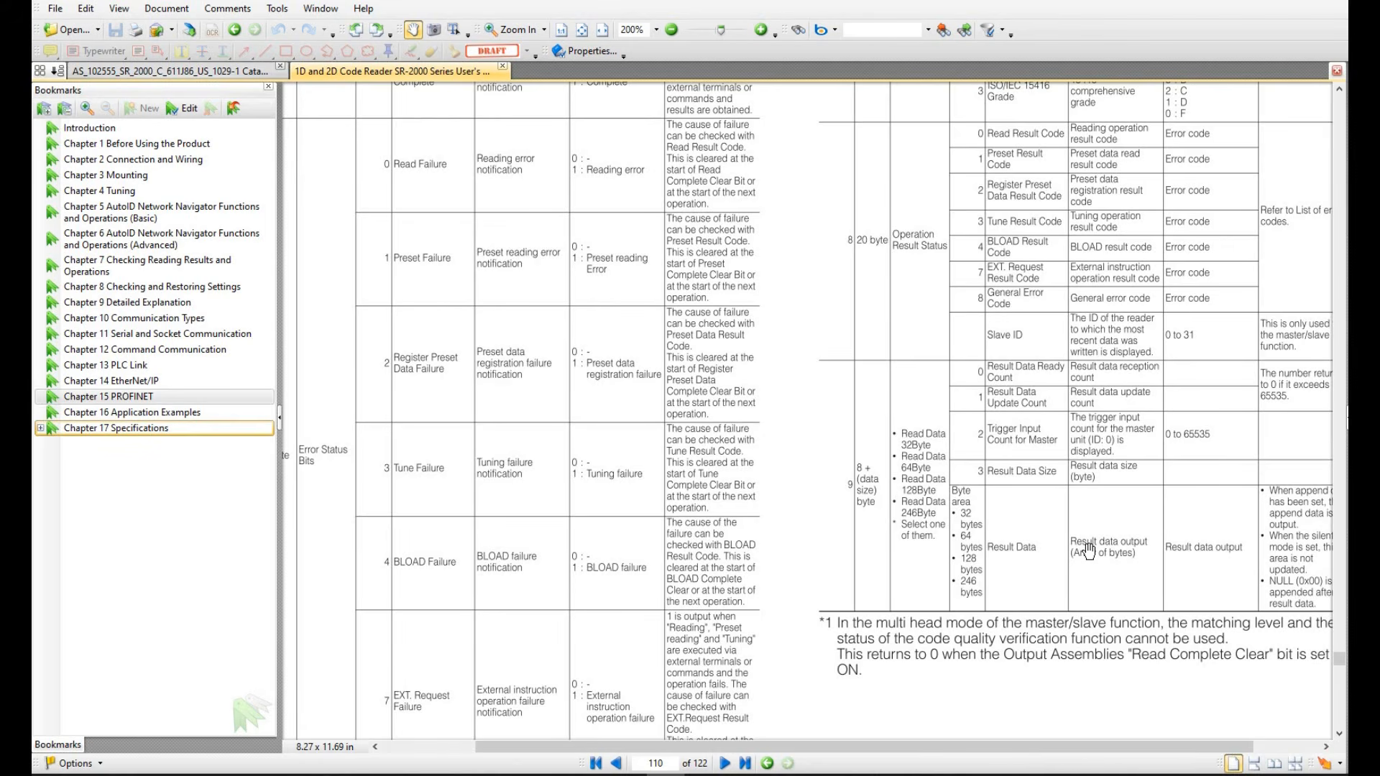
Scroll to manual page 111 to show the PLC-to-SR-2000 output bit area table and Error List
{"action": "scroll", "coordinate": [1087, 551], "scroll_direction": "down", "scroll_amount": 1}
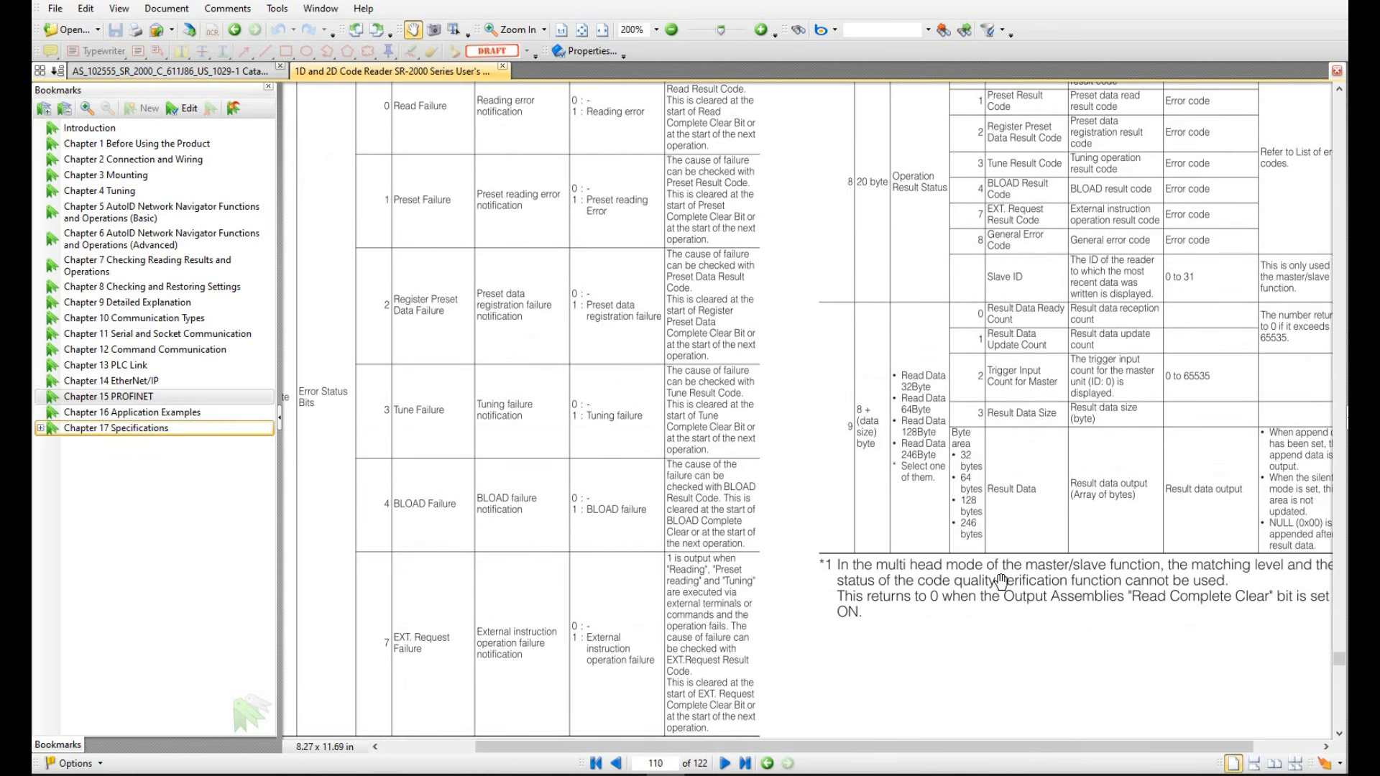
{"action": "scroll", "coordinate": [1001, 581], "scroll_direction": "down", "scroll_amount": 2}
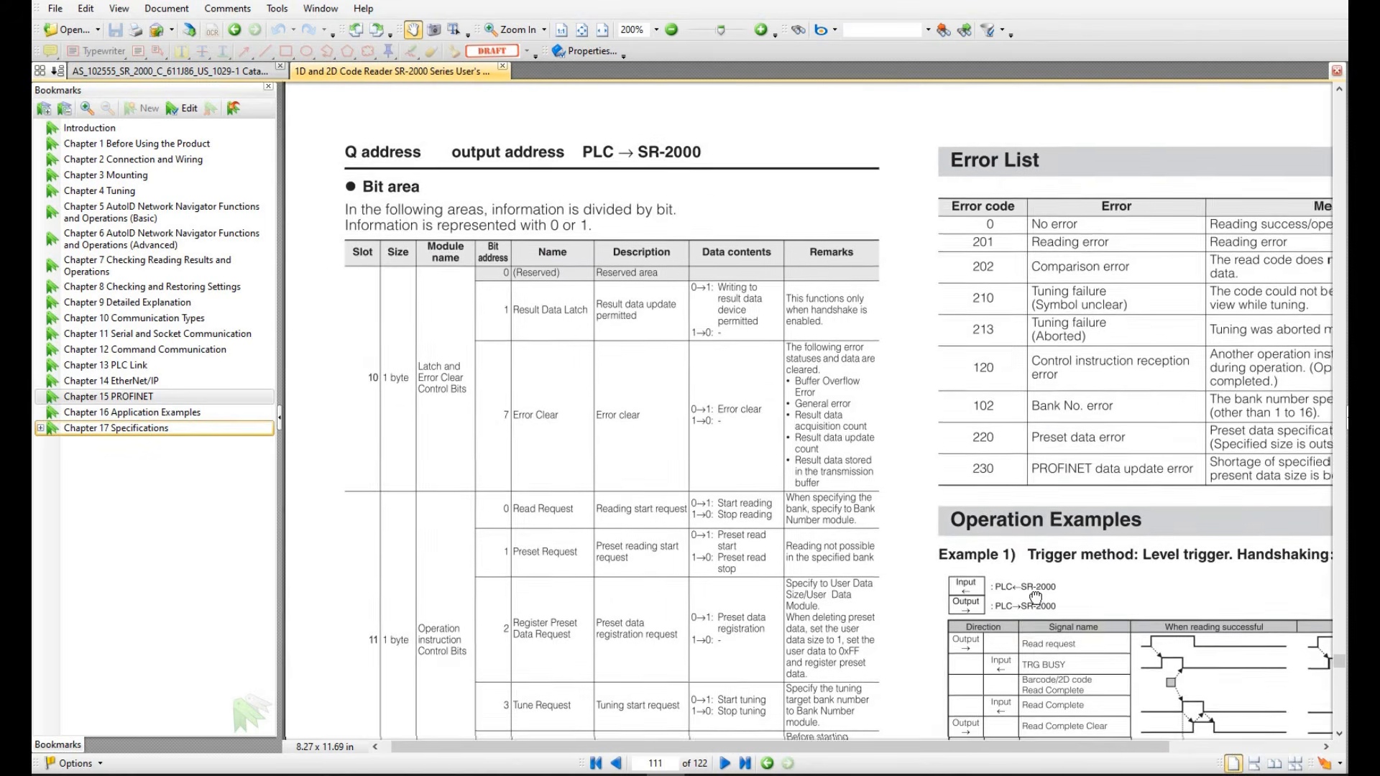
{"action": "left_click_drag", "start_coordinate": [1034, 597], "coordinate": [1034, 581]}
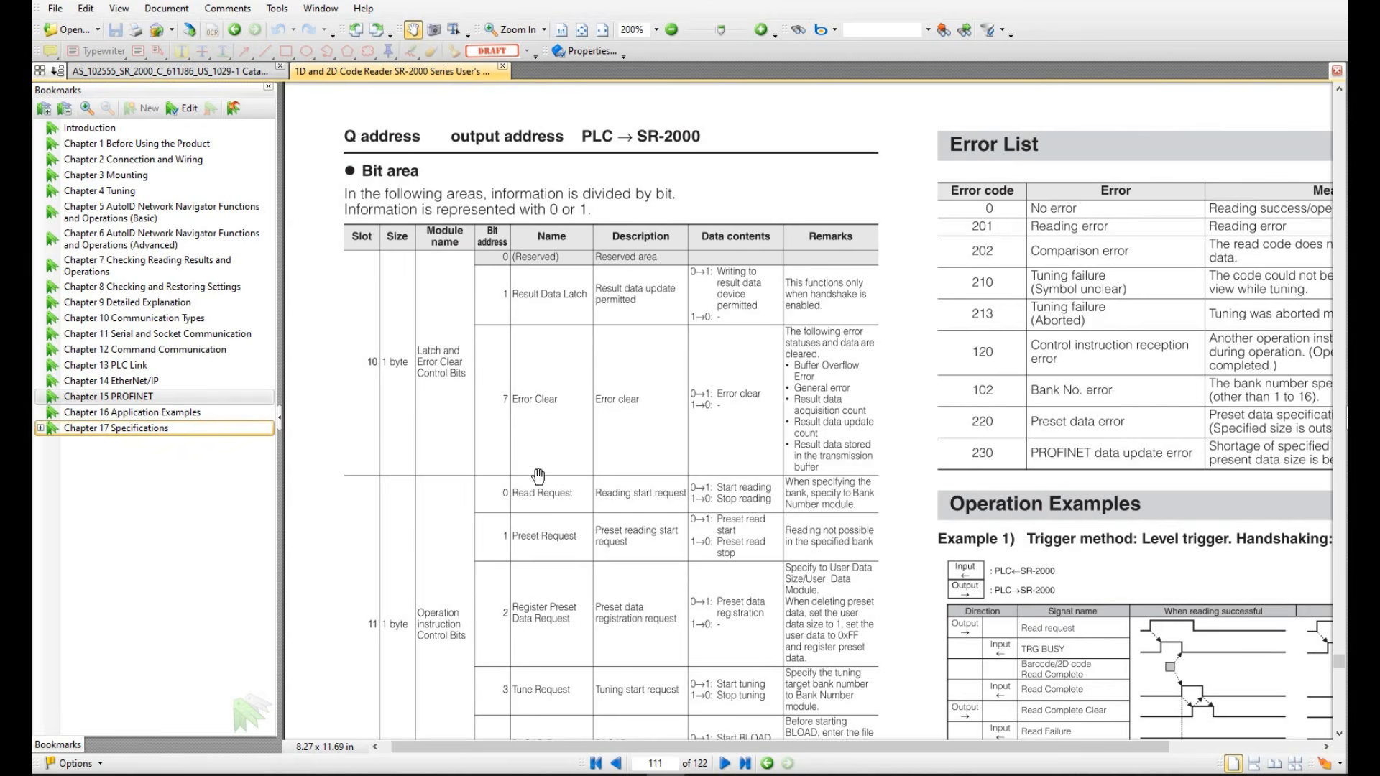
{"action": "scroll", "coordinate": [542, 503], "scroll_direction": "down", "scroll_amount": 3}
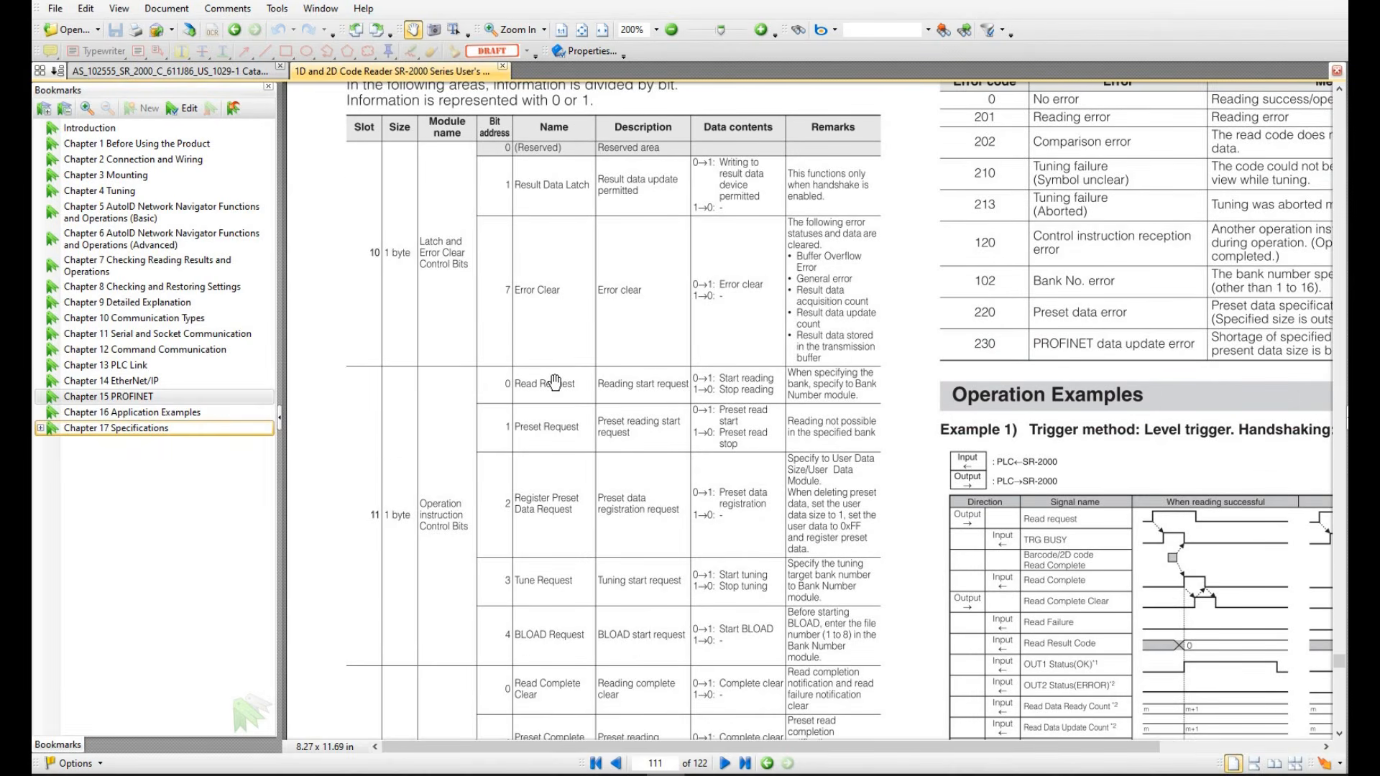
{"action": "scroll", "coordinate": [568, 580], "scroll_direction": "down", "scroll_amount": 1}
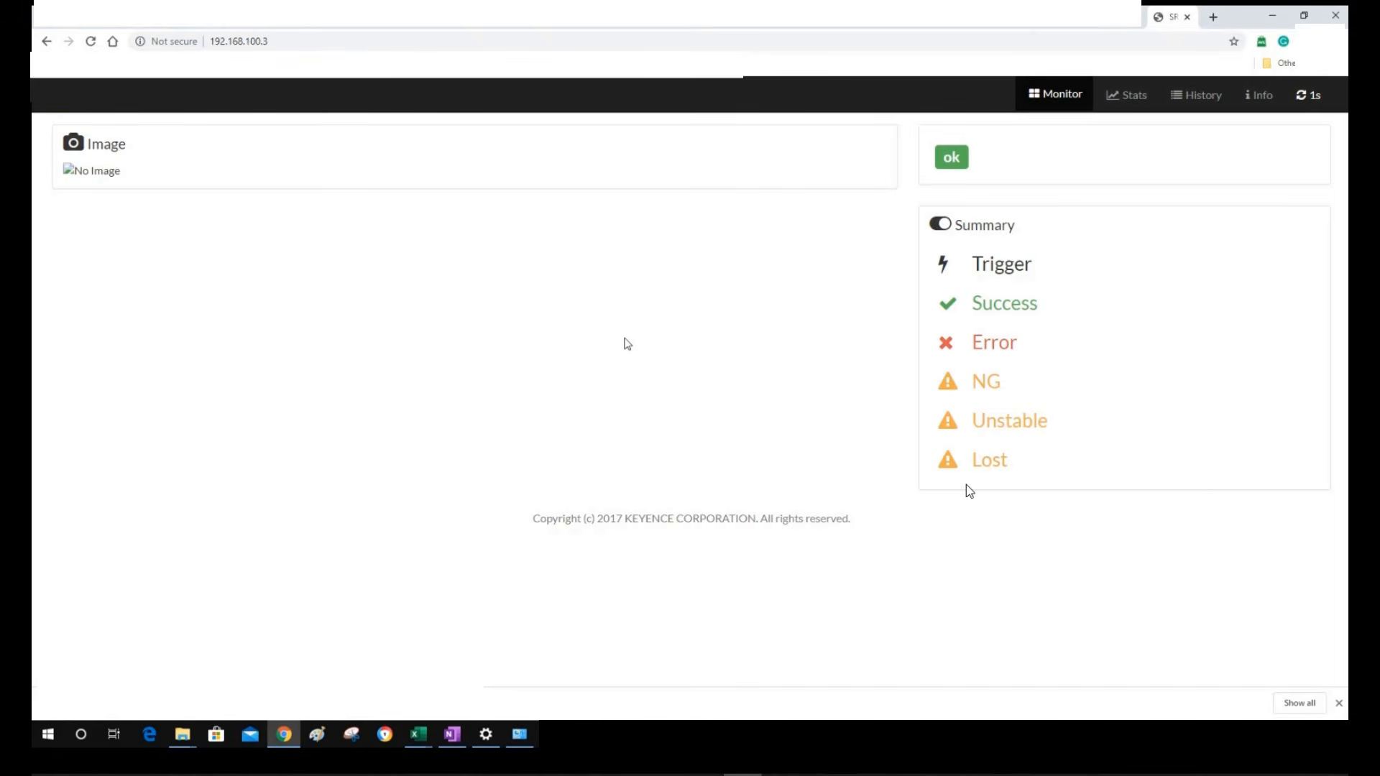
Reload the Monitor page to show the ABCDE0000123A read with 21 triggers, 15 successes and 6 errors
{"action": "left_click", "coordinate": [91, 41]}
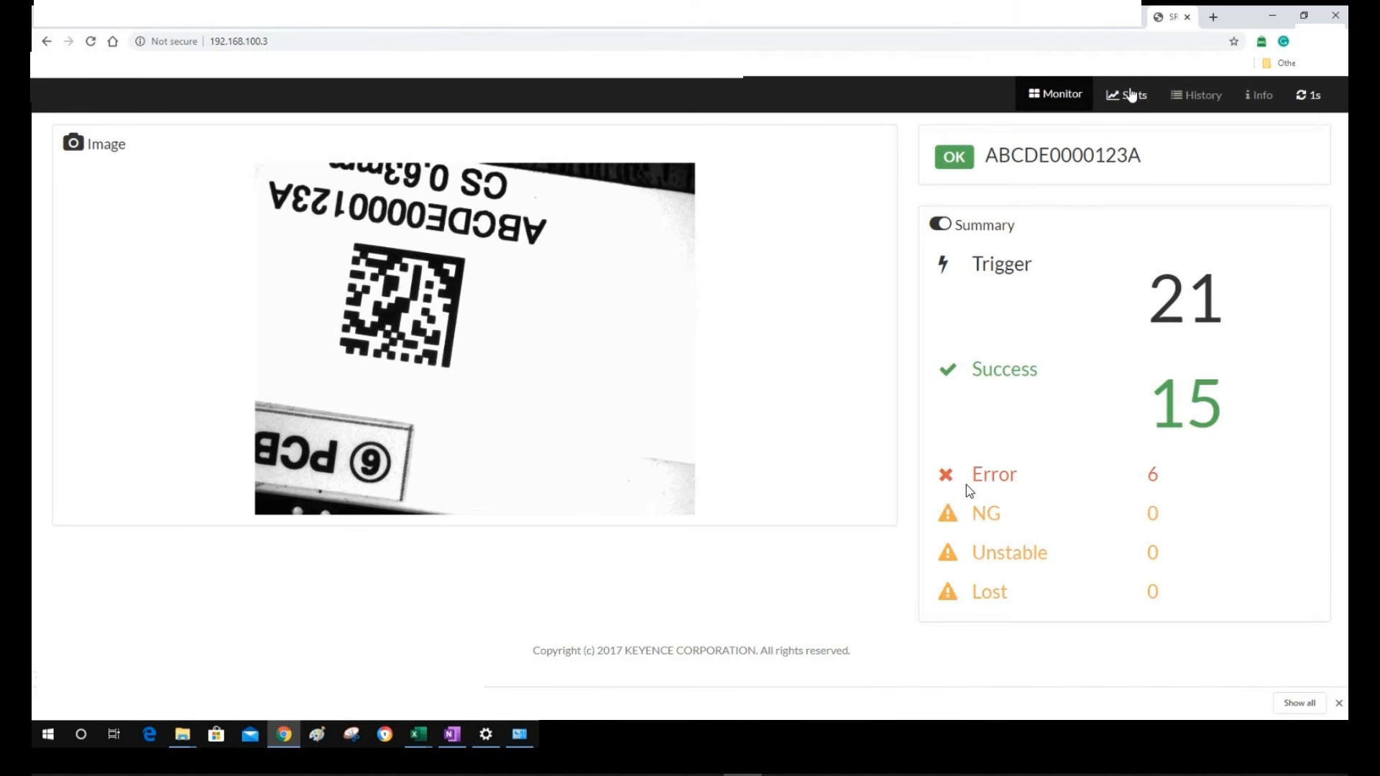
Look over the Stats charts, then list recent reads up to id 45 in History
{"action": "left_click", "coordinate": [1130, 94]}
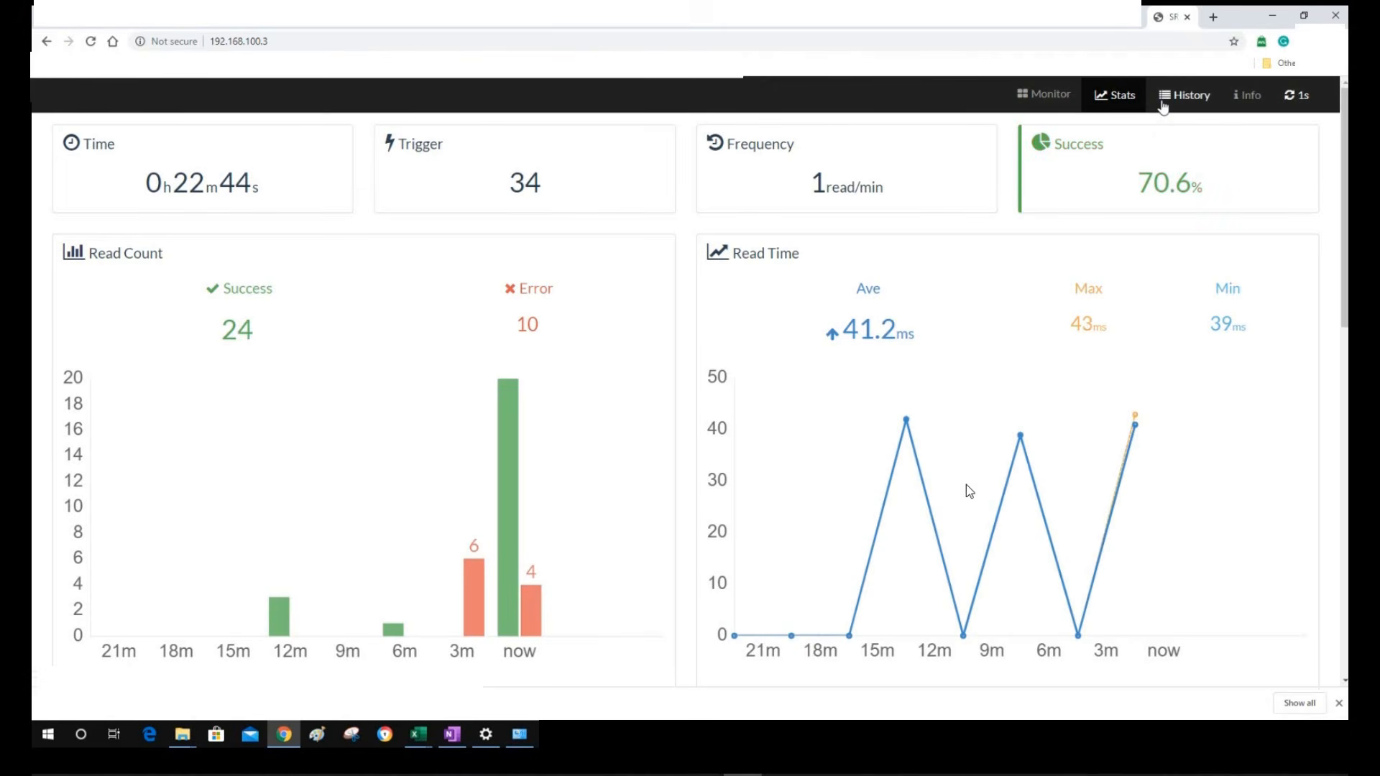
{"action": "scroll", "coordinate": [967, 487], "scroll_direction": "down", "scroll_amount": 7}
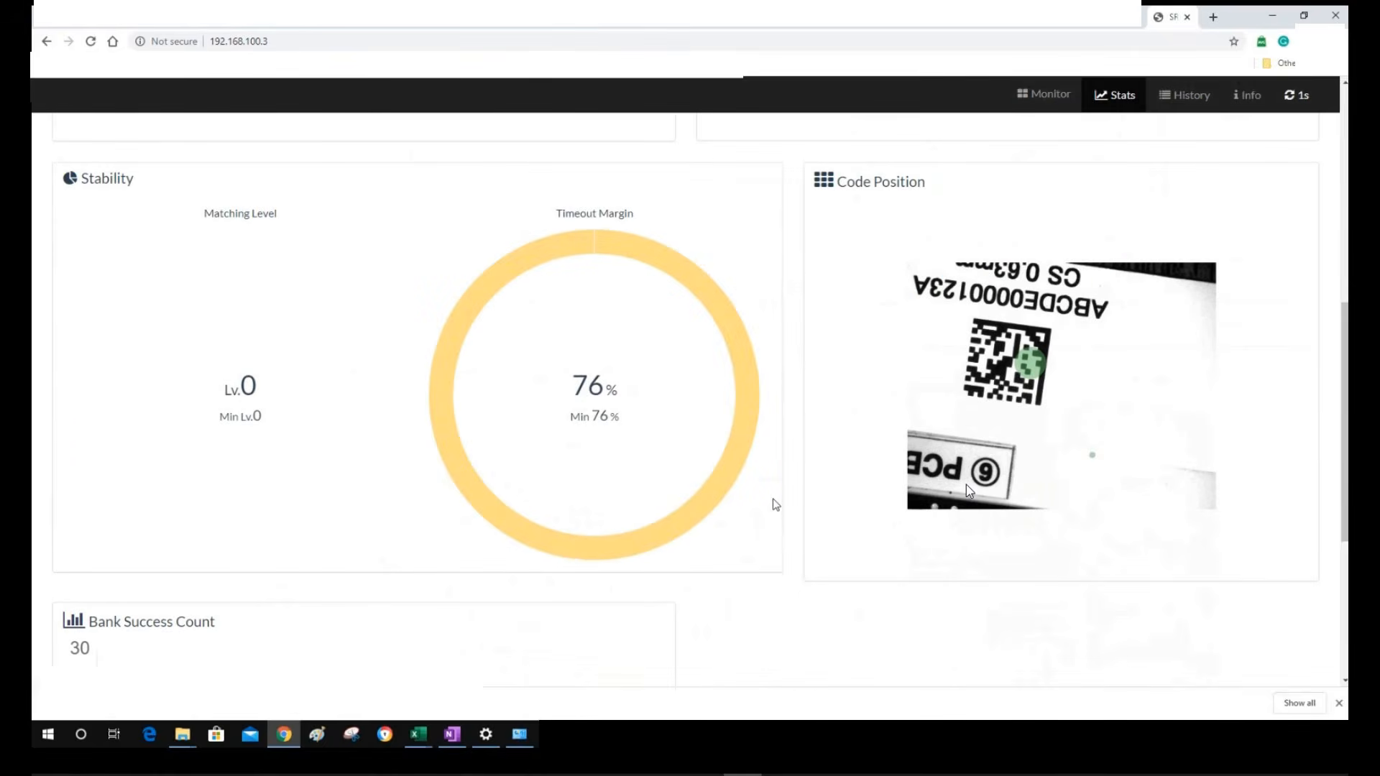
{"action": "scroll", "coordinate": [965, 484], "scroll_direction": "up", "scroll_amount": 7}
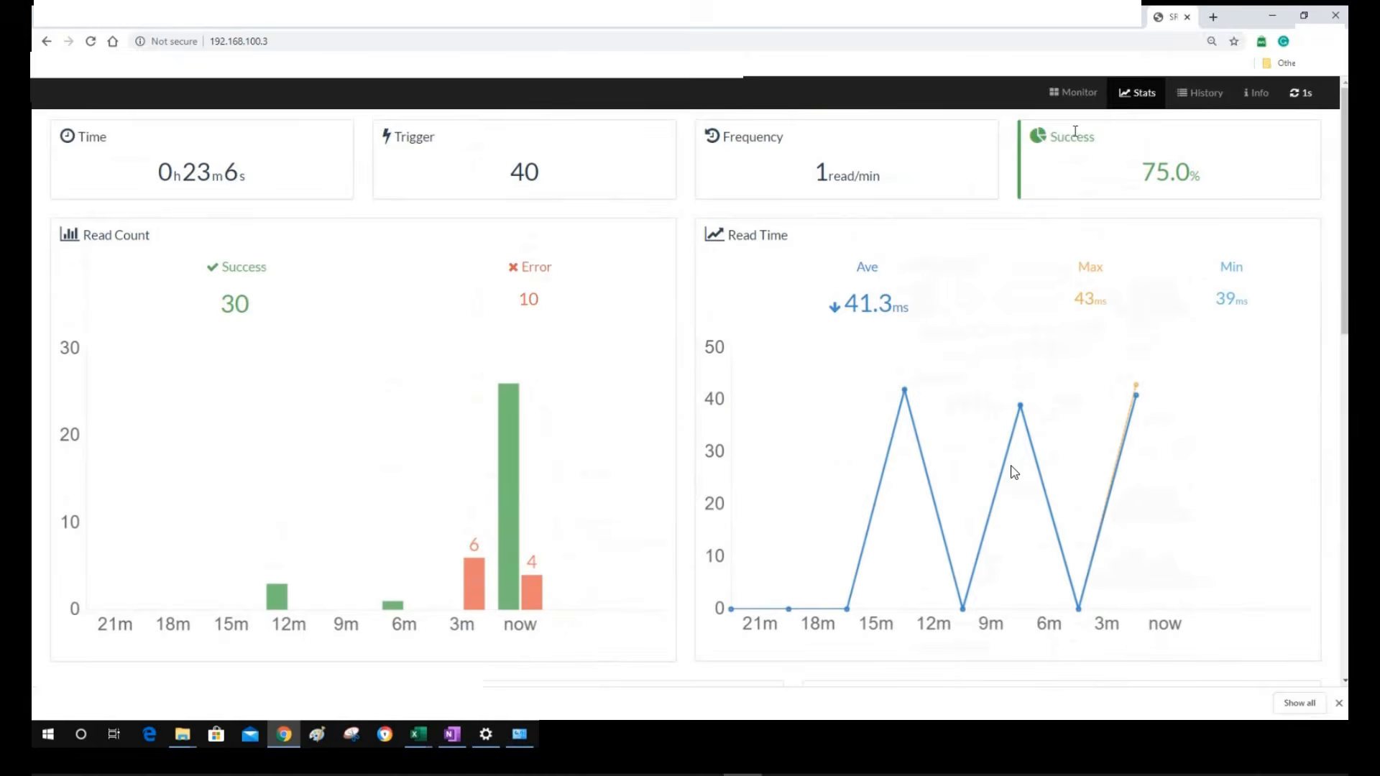
{"action": "left_click", "coordinate": [1189, 98]}
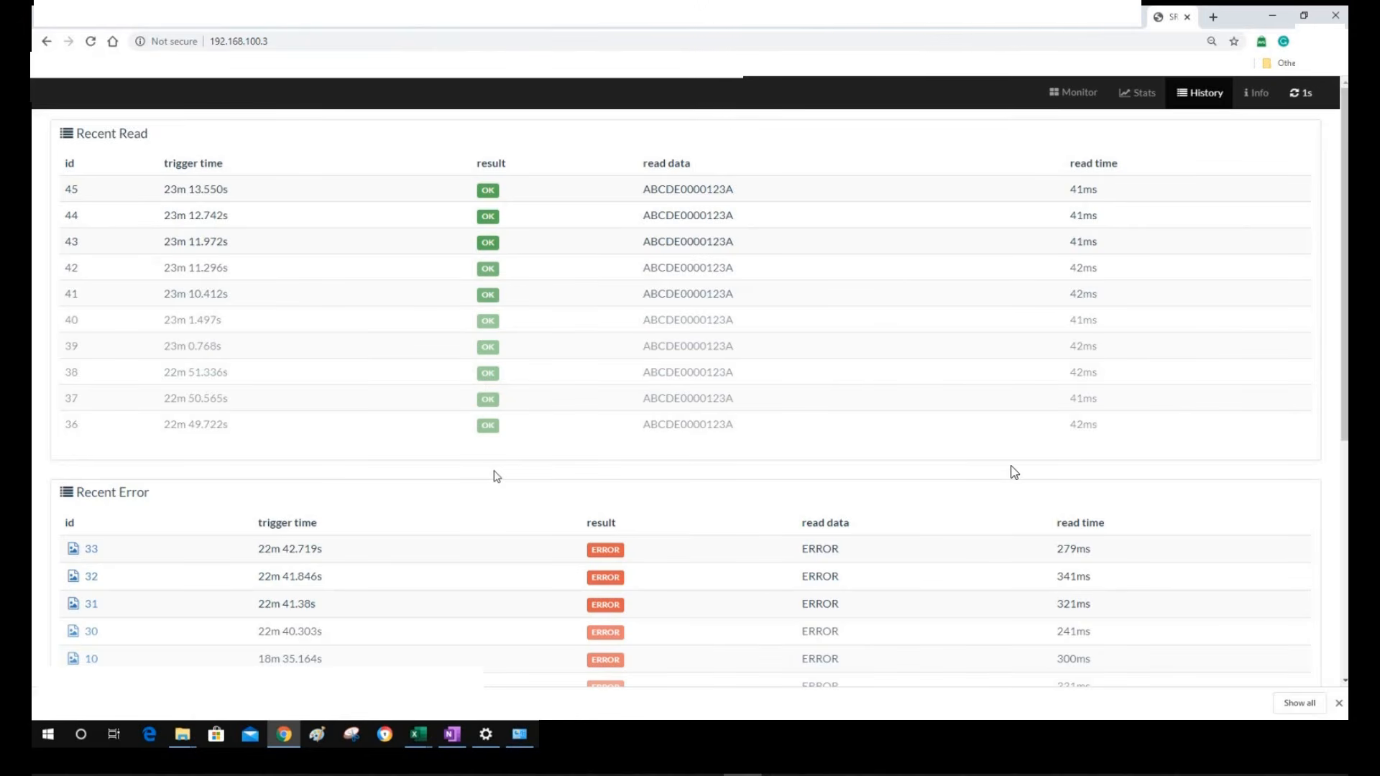
Download the reader's detail information file from the Info page
{"action": "scroll", "coordinate": [495, 475], "scroll_direction": "down", "scroll_amount": 5}
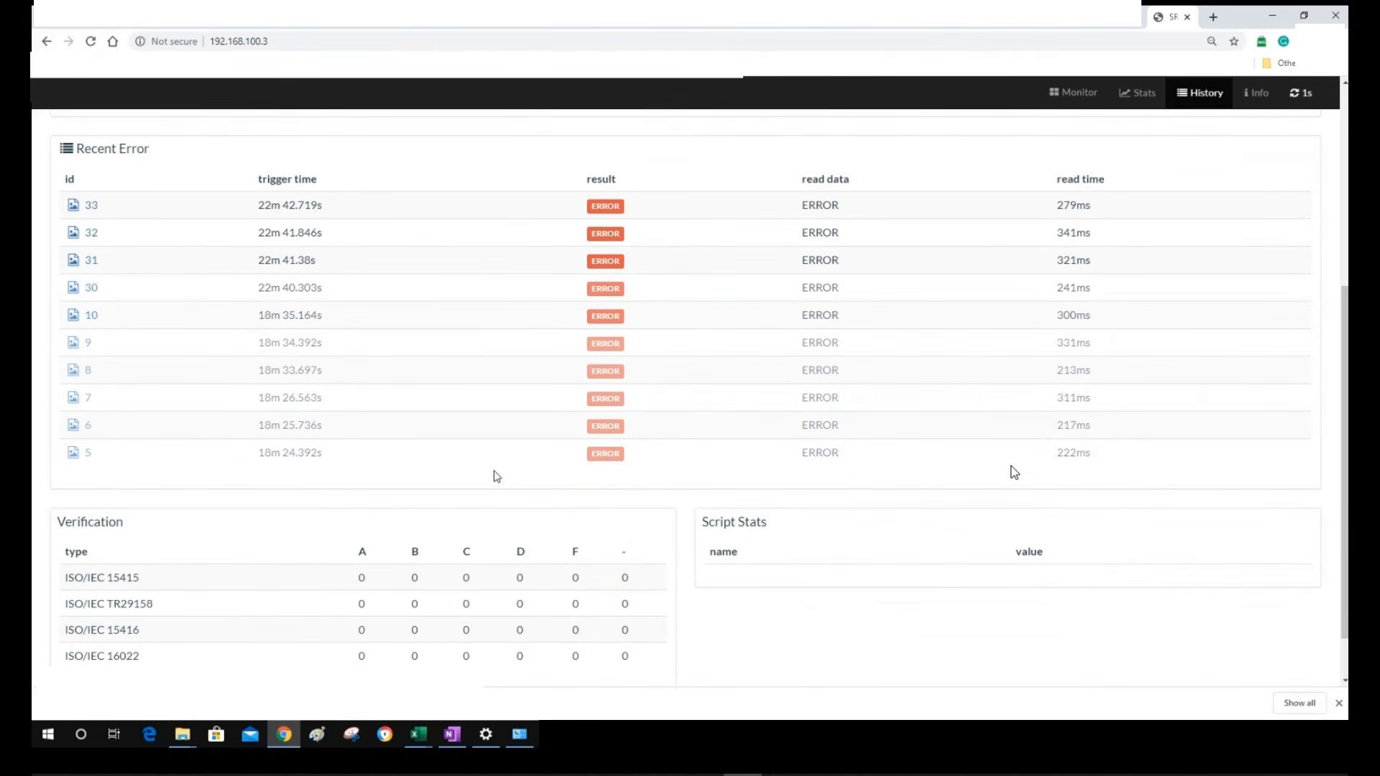
{"action": "scroll", "coordinate": [495, 476], "scroll_direction": "down", "scroll_amount": 1}
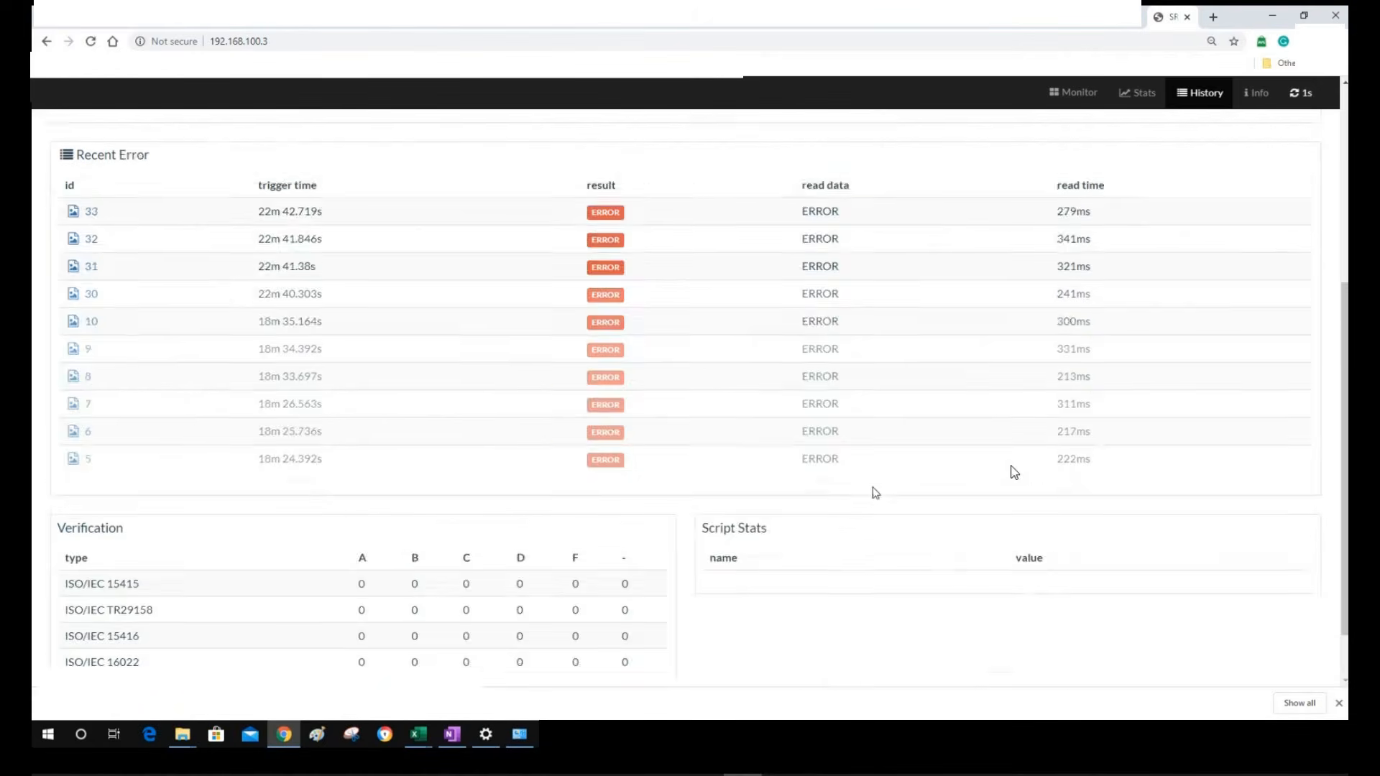
{"action": "scroll", "coordinate": [872, 493], "scroll_direction": "up", "scroll_amount": 6}
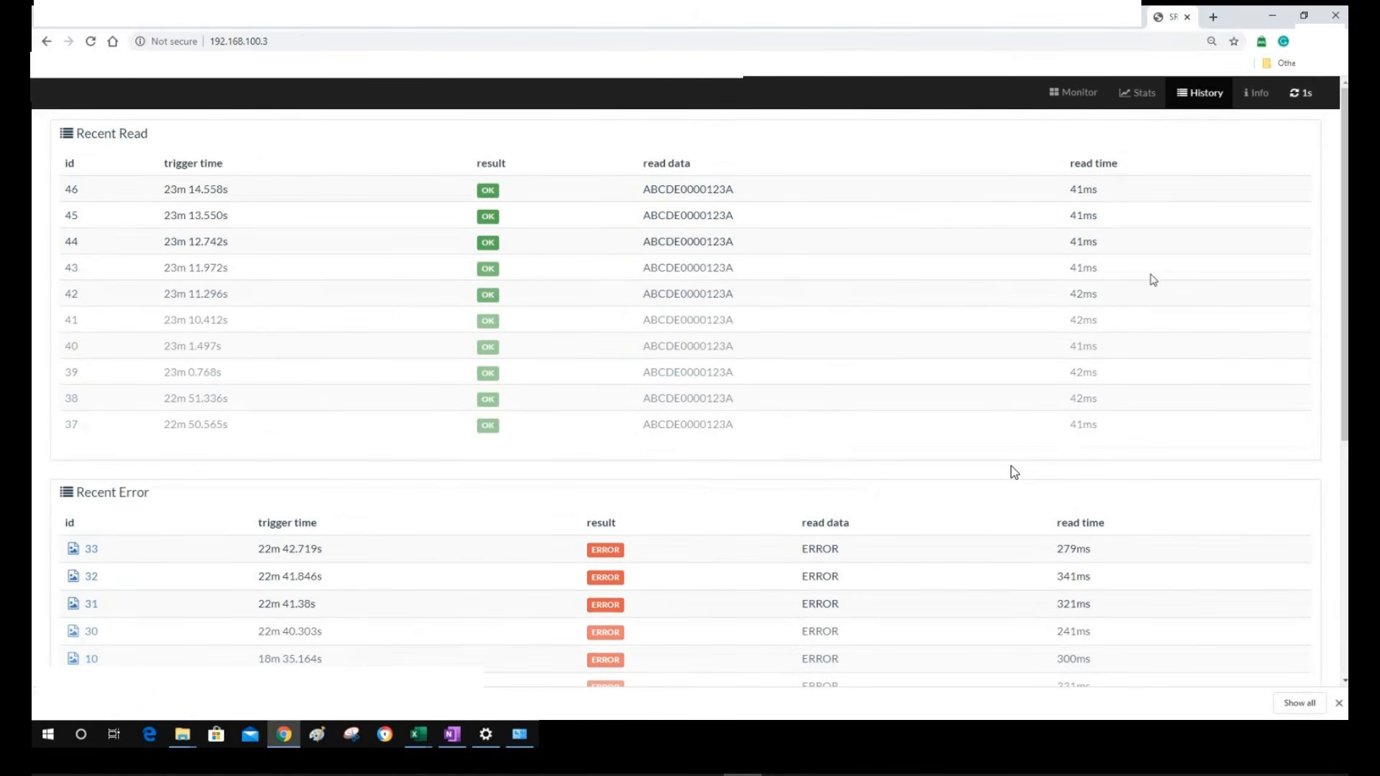
{"action": "left_click", "coordinate": [1258, 97]}
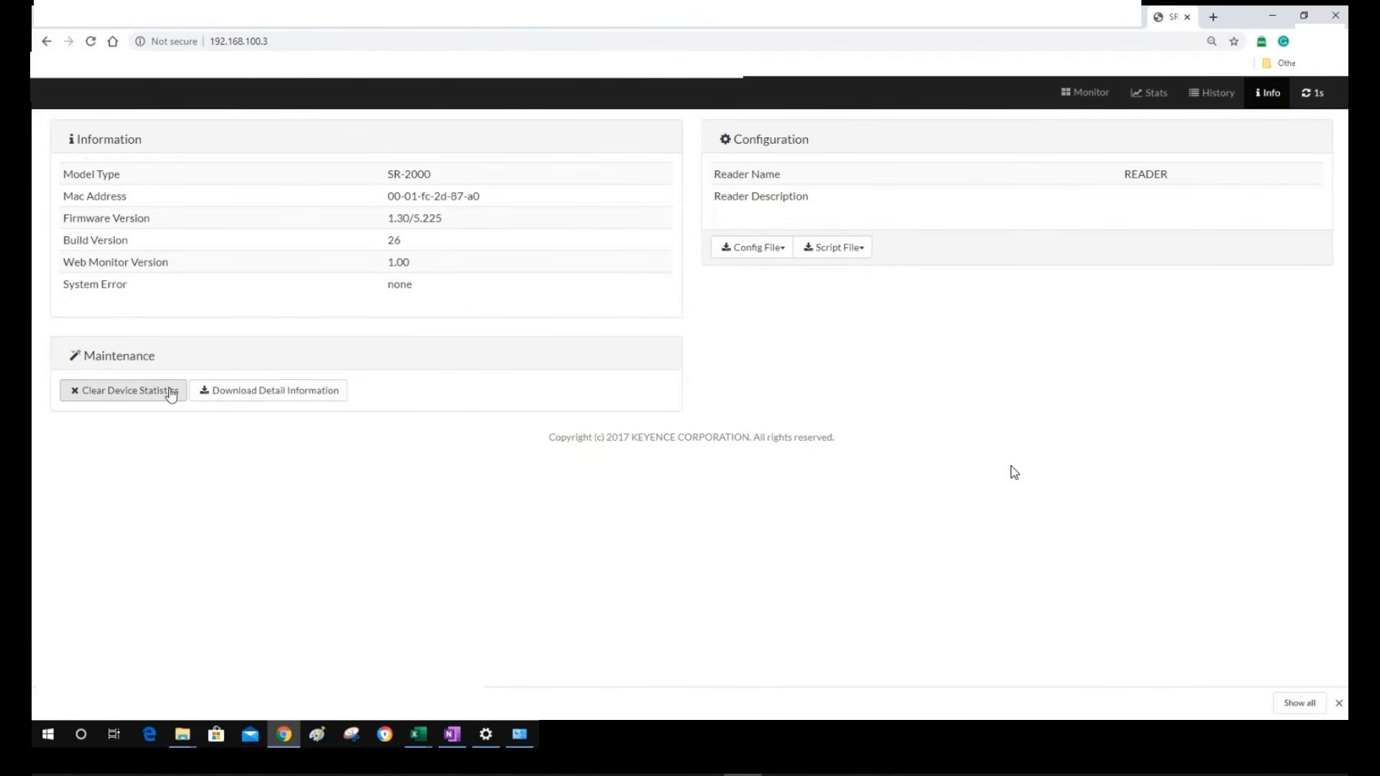
{"action": "left_click", "coordinate": [224, 391]}
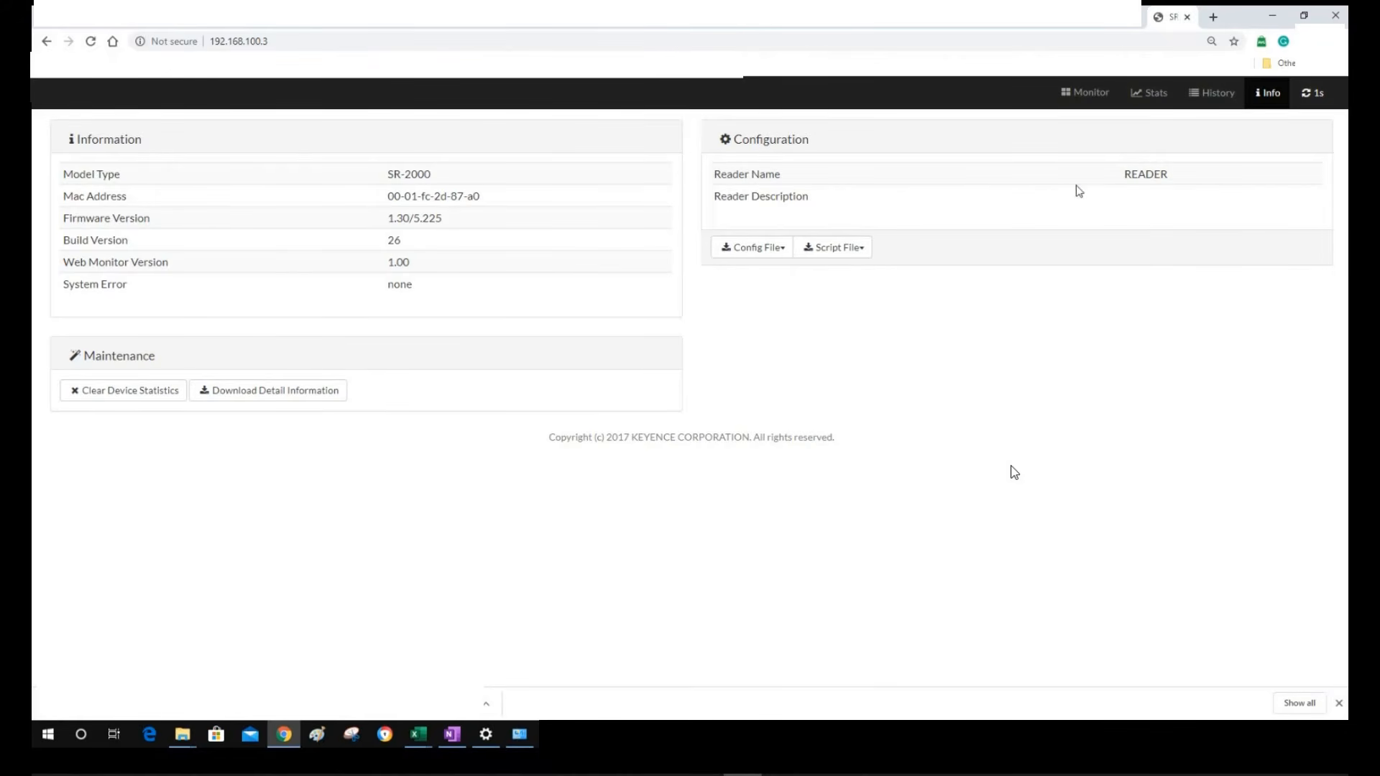
Recheck History, then view Stats: 46 triggers, 36 successes, 78.3% success, 41.3 ms average
{"action": "left_click", "coordinate": [1207, 104]}
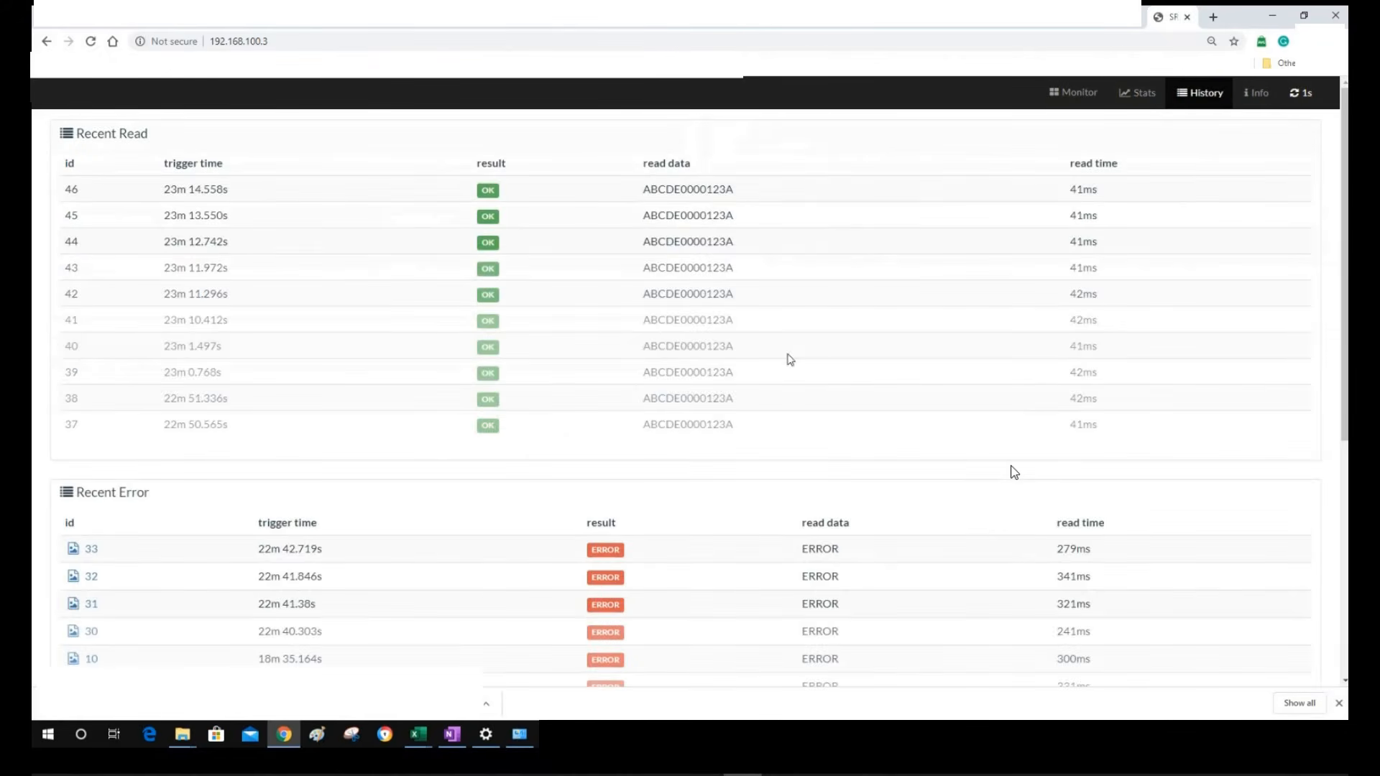
{"action": "scroll", "coordinate": [891, 381], "scroll_direction": "down", "scroll_amount": 5}
{"action": "scroll", "coordinate": [1120, 251], "scroll_direction": "up", "scroll_amount": 5}
{"action": "left_click", "coordinate": [1132, 97]}
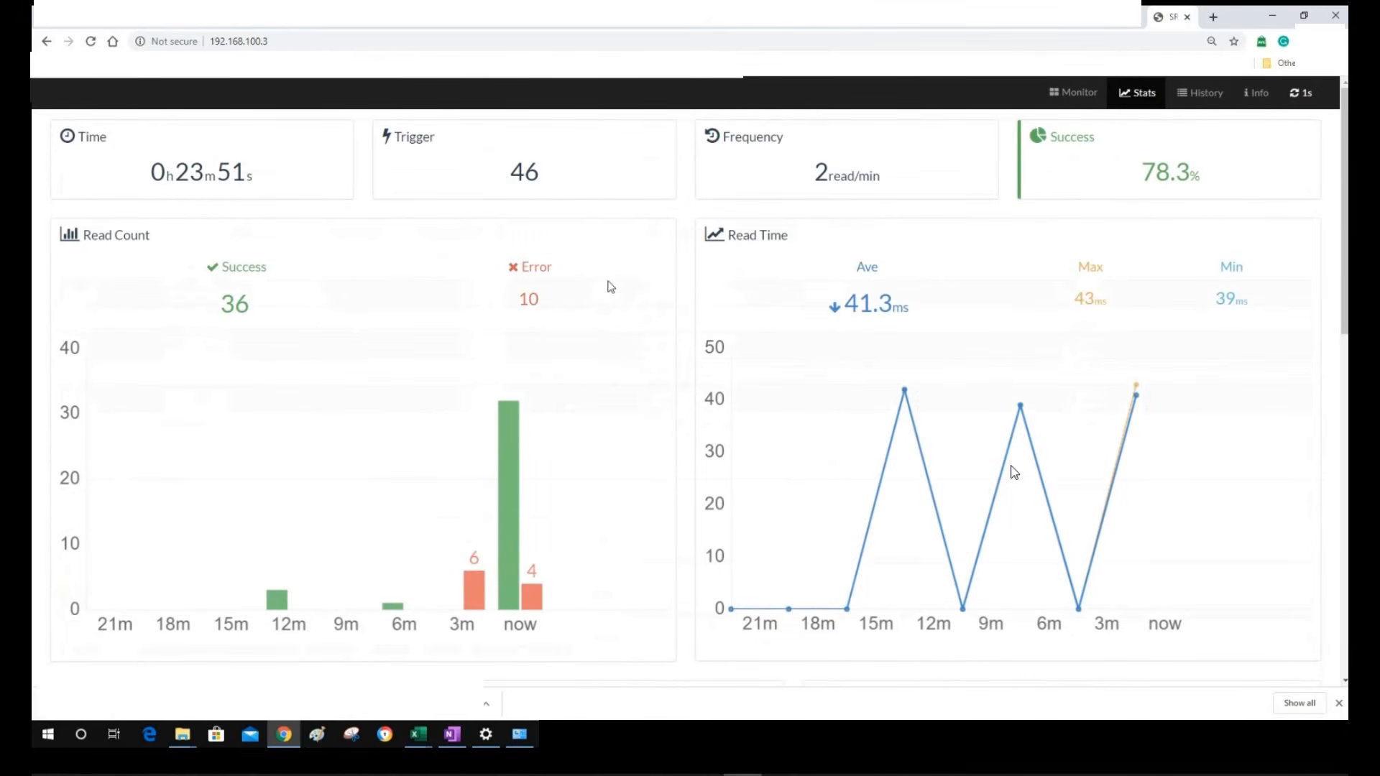